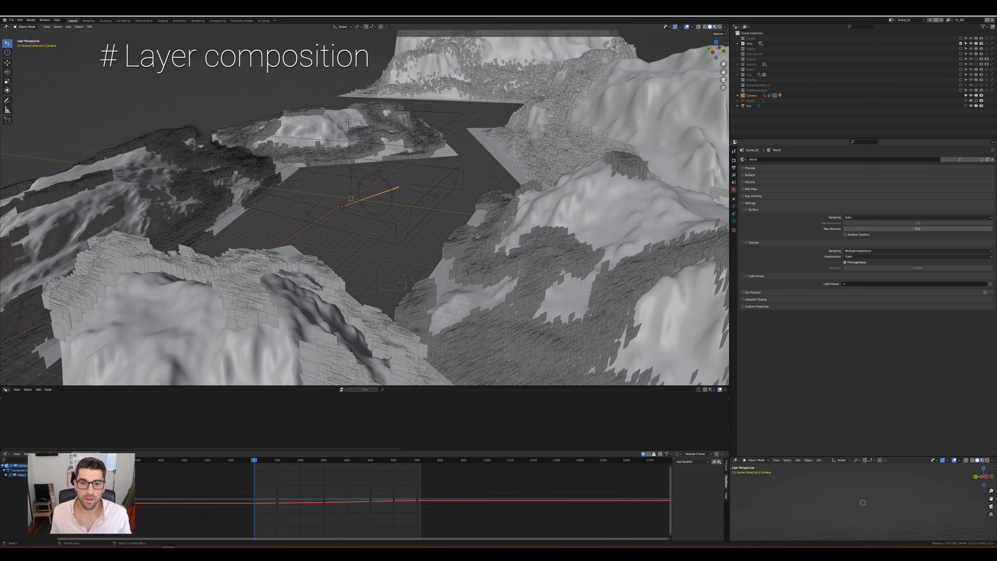
# Examine the mountain layout of the 01_BG view layer and the palace of the 02_Palace view layer from several angles.
pyautogui.scroll(-6, 469, 206)
pyautogui.moveTo(396, 251)
pyautogui.mouseDown(button='middle')
pyautogui.moveTo(477, 239)
pyautogui.moveTo(418, 261)
pyautogui.moveTo(392, 245)
pyautogui.moveTo(471, 228)
pyautogui.moveTo(383, 245)
pyautogui.mouseUp(button='middle')
pyautogui.scroll(5, 395, 247)
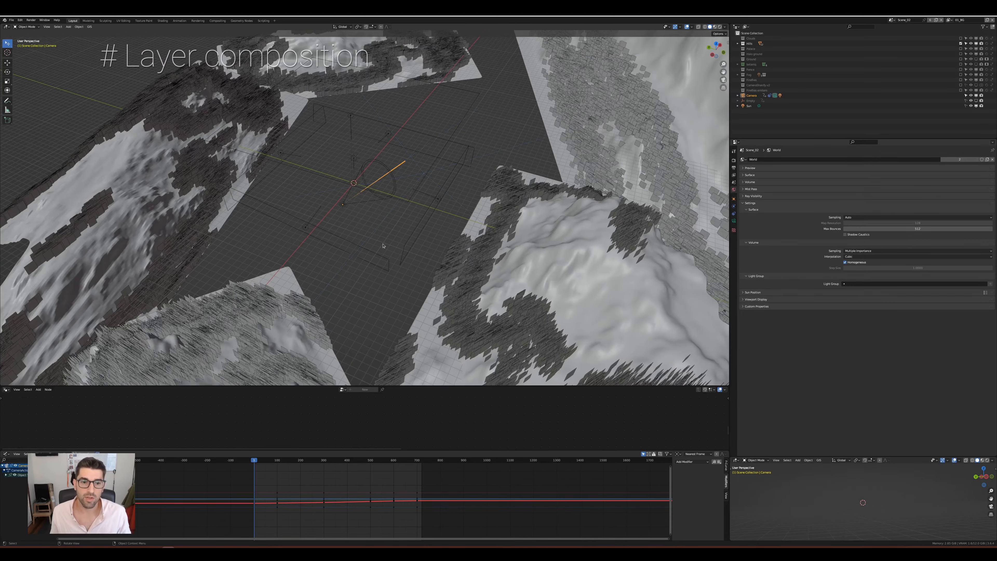
pyautogui.scroll(-3, 388, 242)
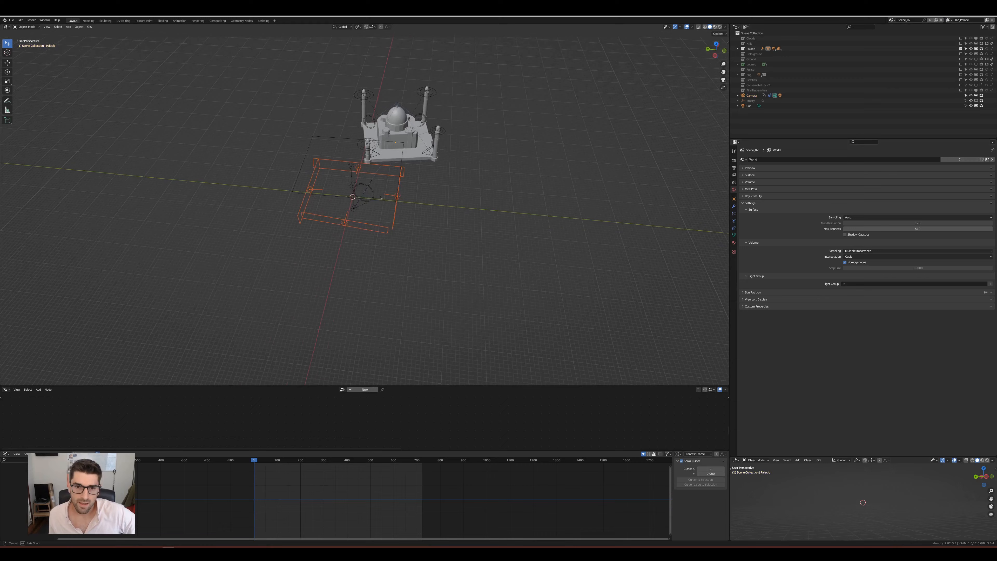
pyautogui.scroll(6, 381, 204)
pyautogui.moveTo(379, 197); pyautogui.dragTo(392, 188, button='middle')
pyautogui.scroll(3, 337, 212)
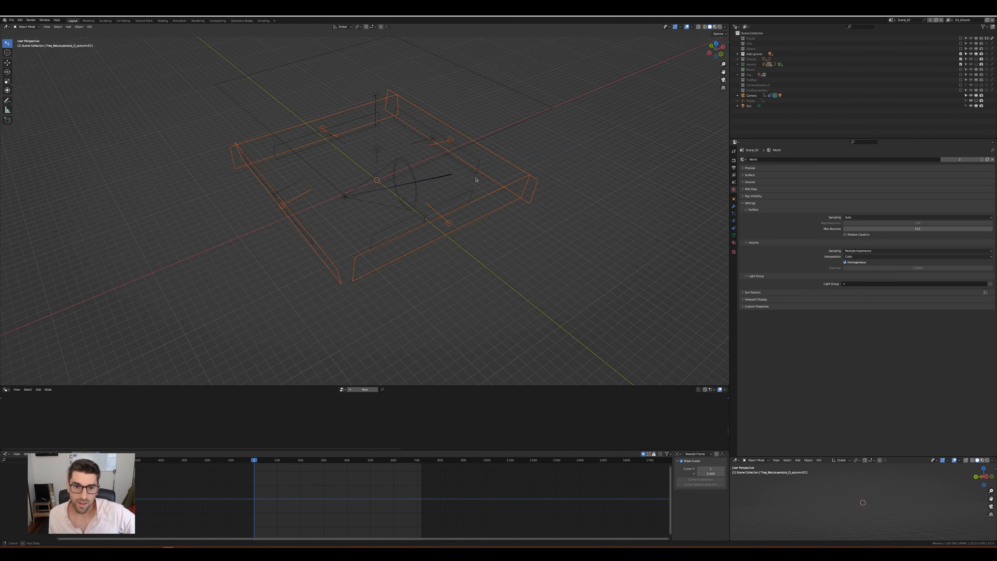
# Inspect the terrain of the 03_Ground view layer up close and toggle the tree collection's viewport display.
pyautogui.scroll(3, 389, 236)
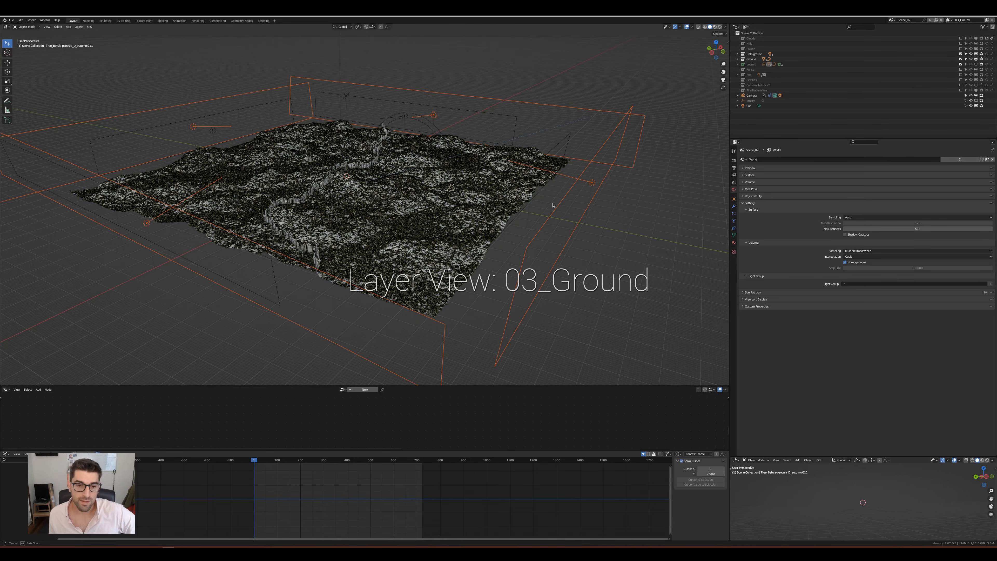
pyautogui.scroll(5, 344, 205)
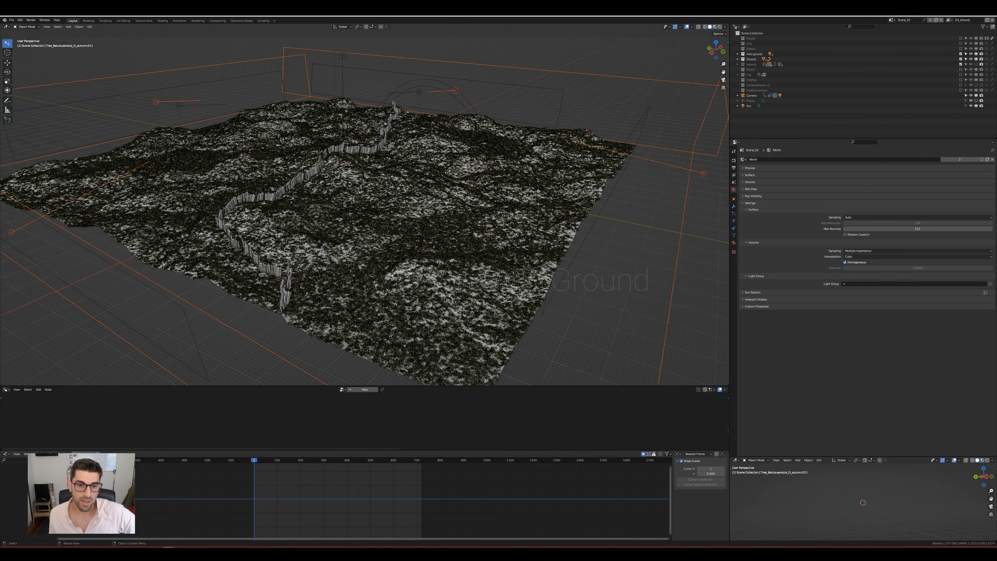
pyautogui.click(976, 64)
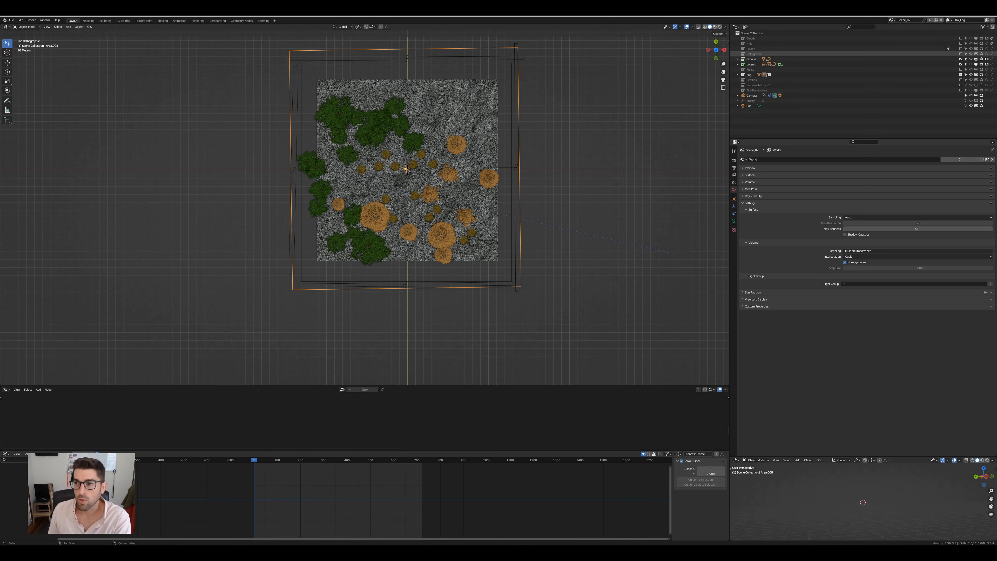
# Switch to the 05_Sky view layer and inspect its contents from a perspective angle.
pyautogui.click(950, 20)
pyautogui.click(901, 49)
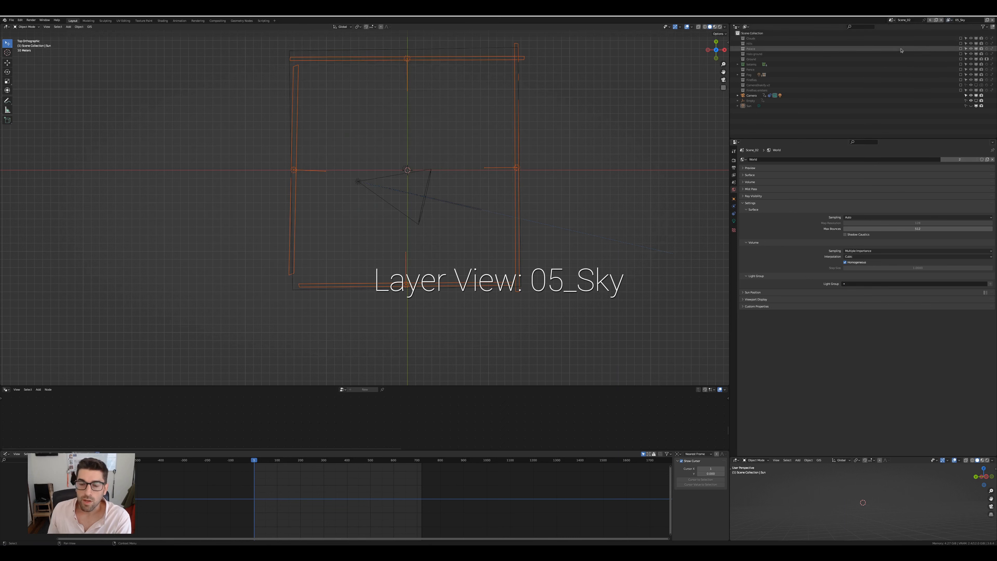
pyautogui.moveTo(543, 158); pyautogui.dragTo(534, 200, button='middle')
pyautogui.scroll(4, 534, 200)
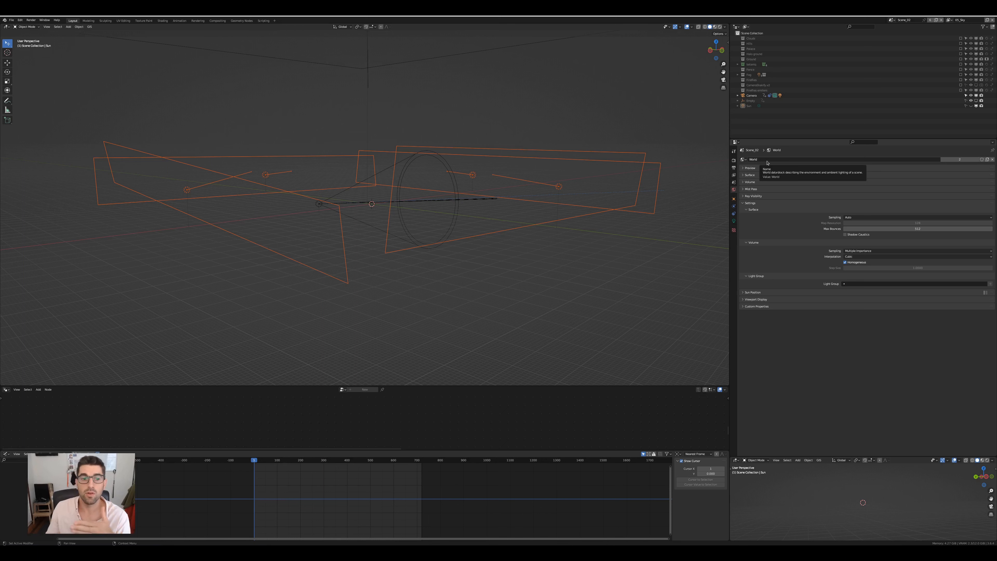
# Switch to the 06_Fireflies view layer and collapse the fireflies emitter collection.
pyautogui.click(949, 20)
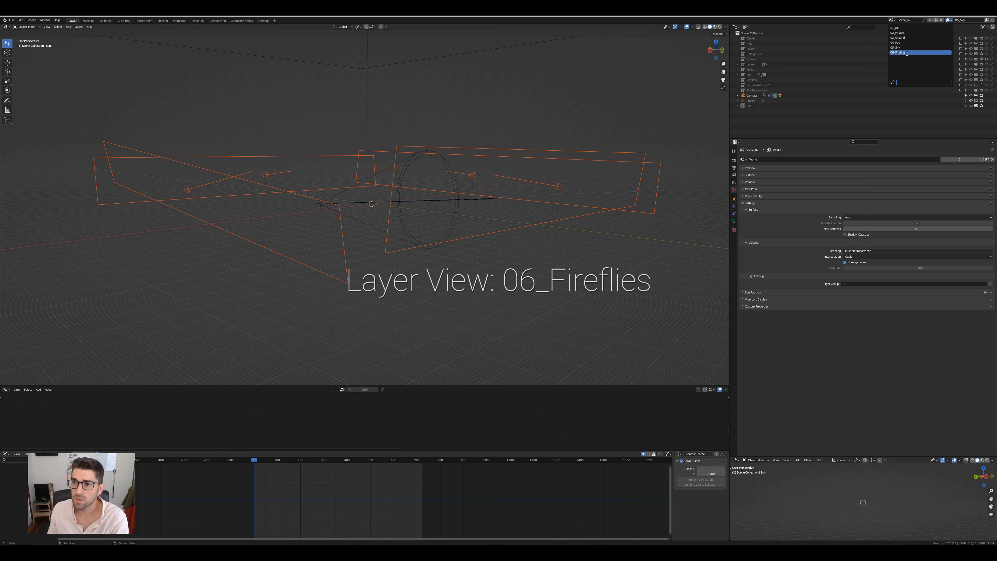
pyautogui.press('Return')
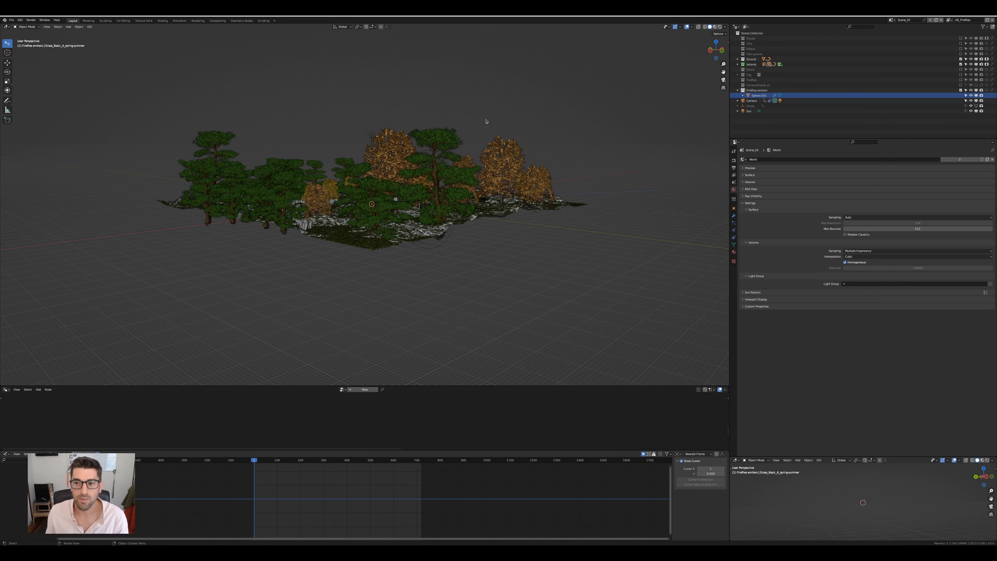
pyautogui.click(737, 90)
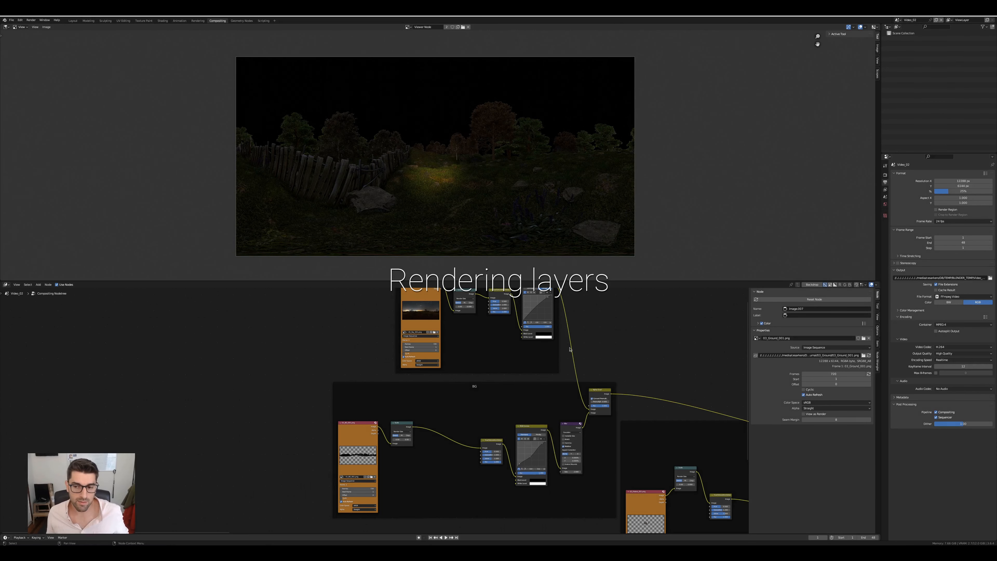
# Preview the output of the RGB Curves node in the SKY frame and enlarge the sky image.
pyautogui.moveTo(571, 349); pyautogui.dragTo(511, 393, button='middle')
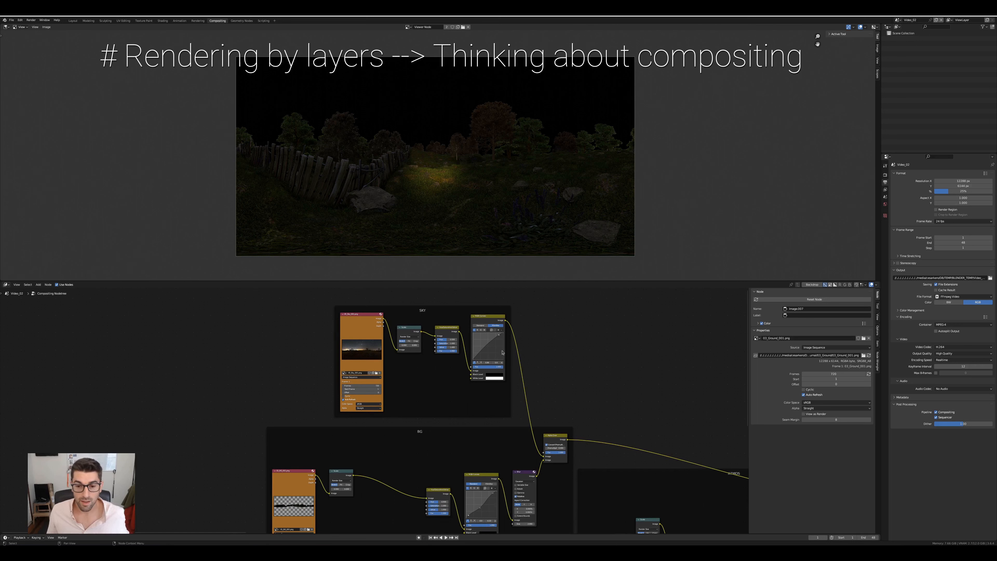
pyautogui.keyDown('ctrl'); pyautogui.keyDown('shift'); pyautogui.click(490, 318); pyautogui.keyUp('shift'); pyautogui.keyUp('ctrl')
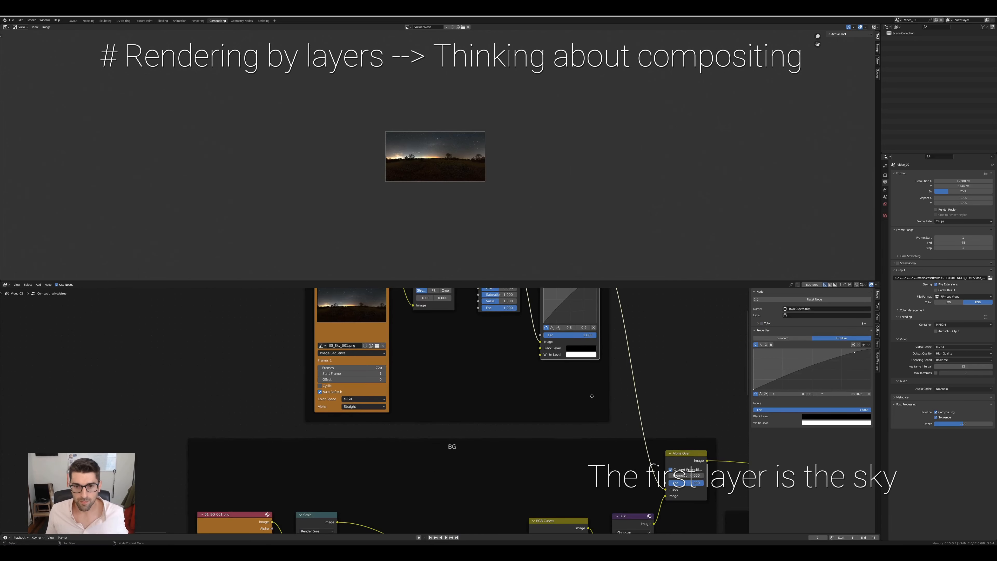
pyautogui.scroll(3, 417, 328)
pyautogui.scroll(5, 435, 161)
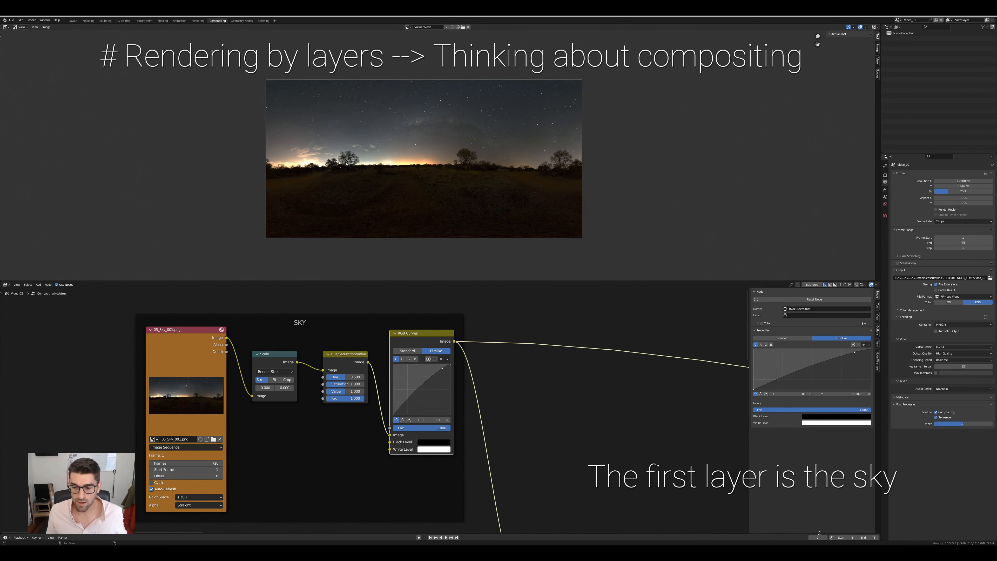
# Check the sky image at frame 500 and return to frame 1.
pyautogui.click(818, 536)
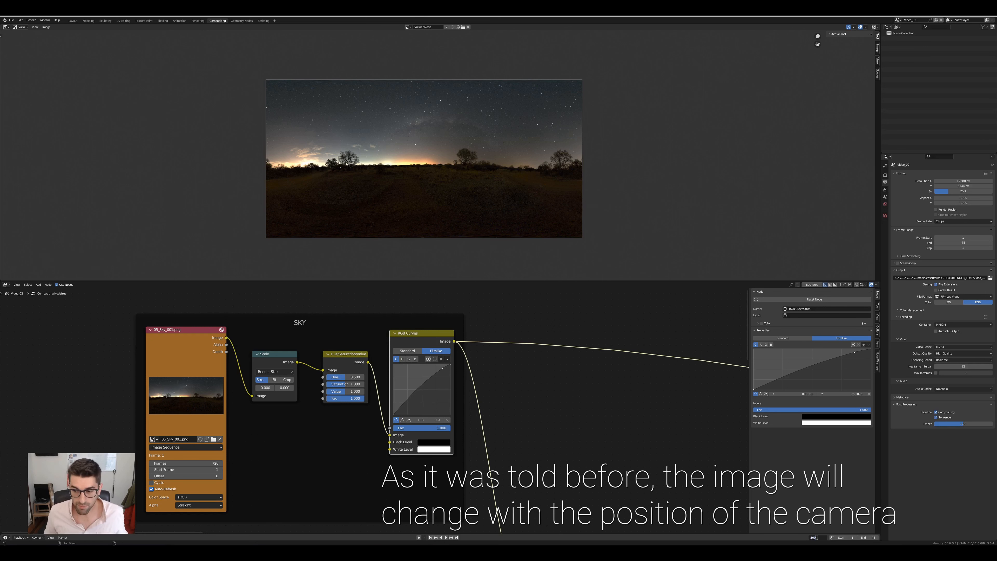
pyautogui.press('Return')
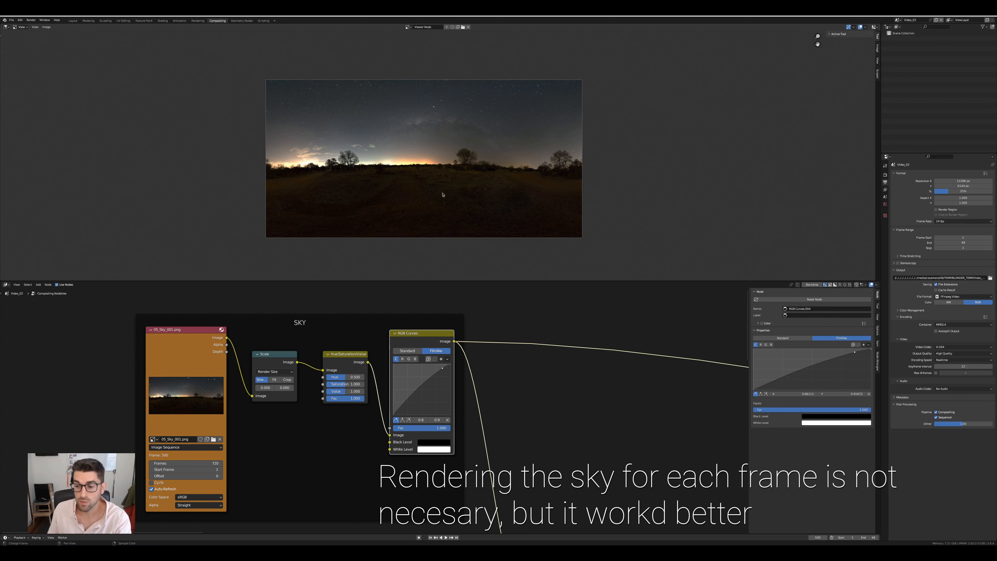
pyautogui.click(816, 537)
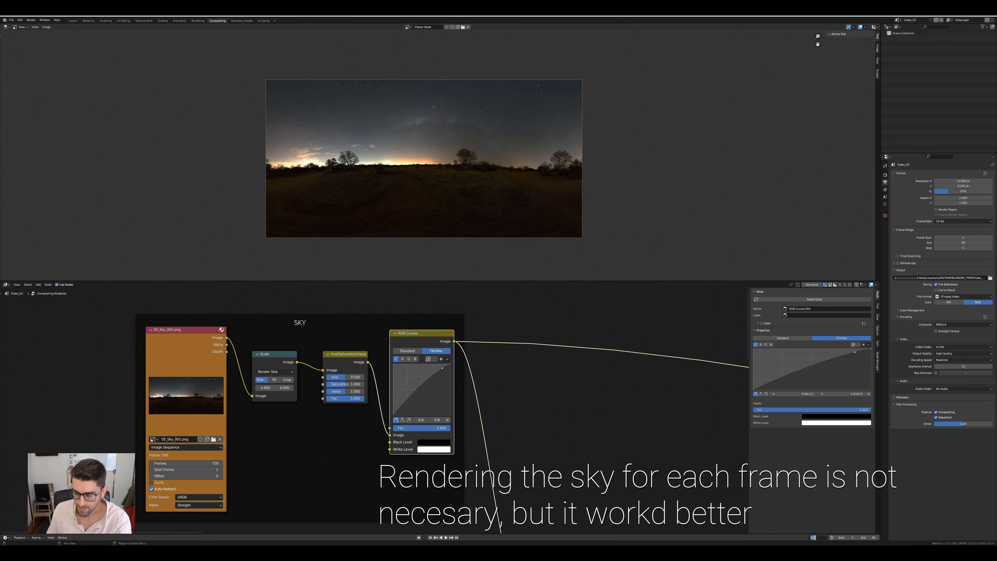
pyautogui.write('1')
pyautogui.press('Return')
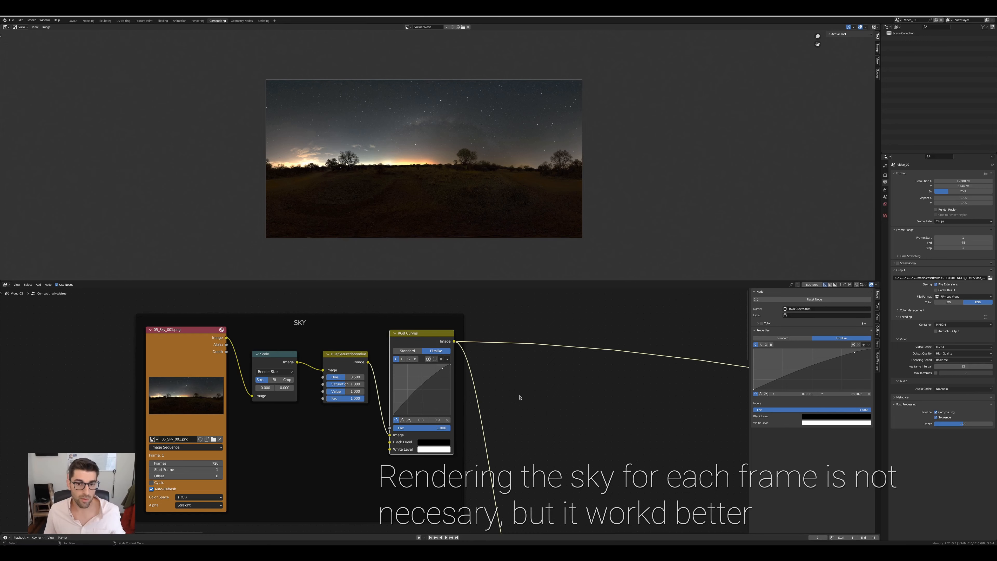
# Preview the Alpha Over node that places the BG mountains over the sky and examine the mountains up close.
pyautogui.scroll(-3, 553, 449)
pyautogui.keyDown('shift'); pyautogui.scroll(-5, 552, 449); pyautogui.keyUp('shift')
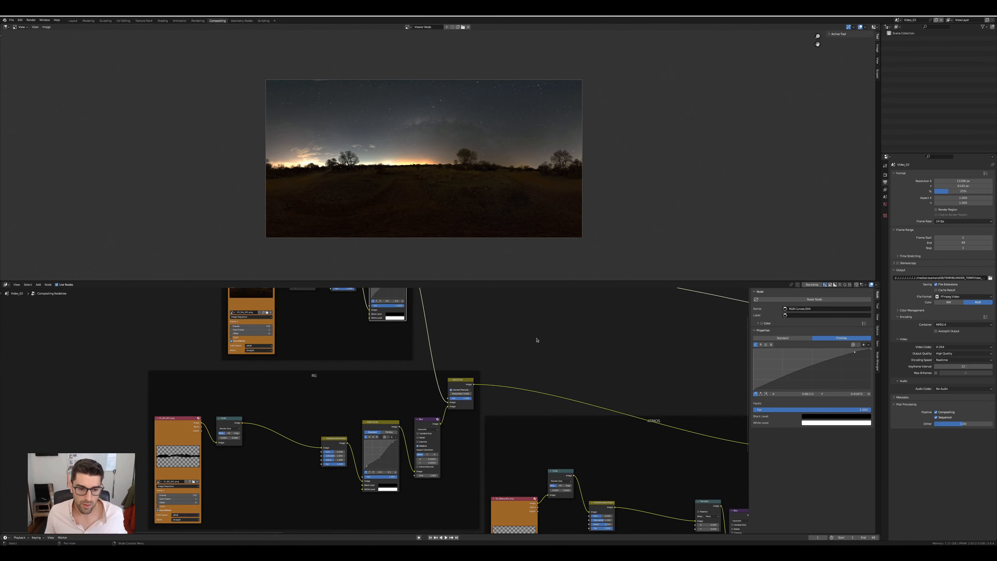
pyautogui.keyDown('ctrl'); pyautogui.keyDown('shift'); pyautogui.click(465, 383); pyautogui.keyUp('shift'); pyautogui.keyUp('ctrl')
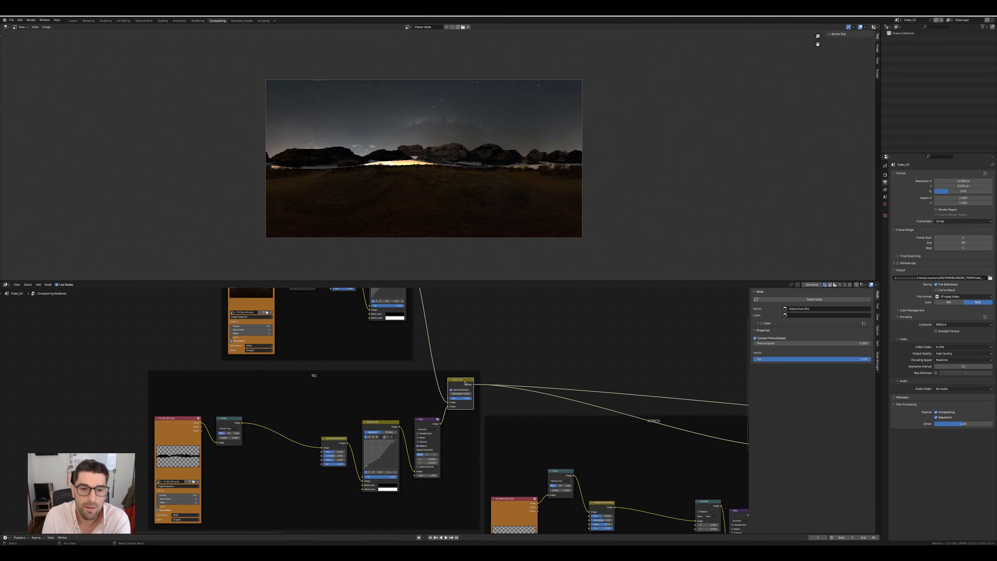
pyautogui.scroll(6, 441, 155)
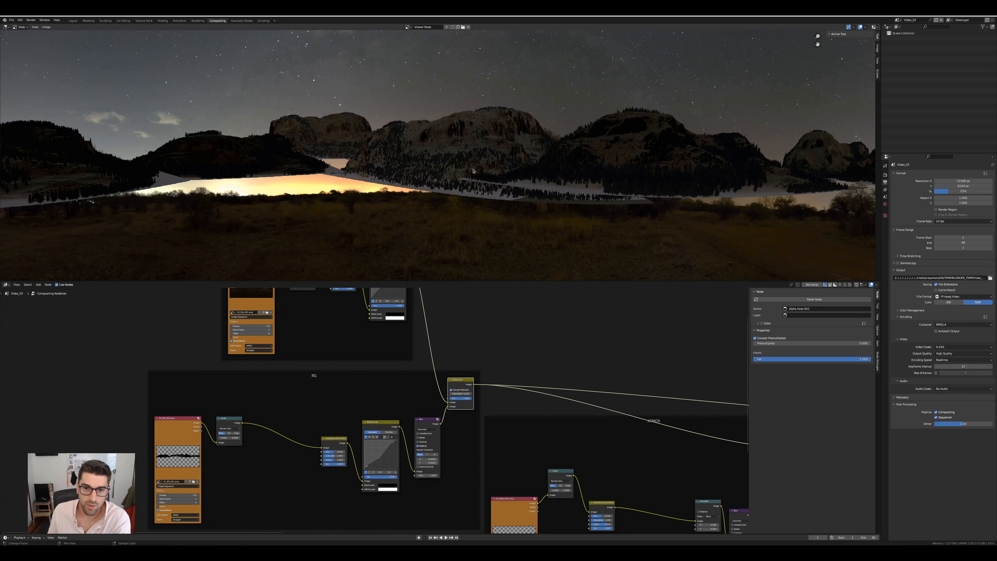
pyautogui.scroll(-3, 441, 155)
pyautogui.scroll(1, 486, 200)
pyautogui.moveTo(672, 159); pyautogui.dragTo(528, 70, button='middle')
pyautogui.scroll(6, 486, 199)
pyautogui.moveTo(504, 179); pyautogui.dragTo(746, 152, button='middle')
pyautogui.scroll(-6, 746, 151)
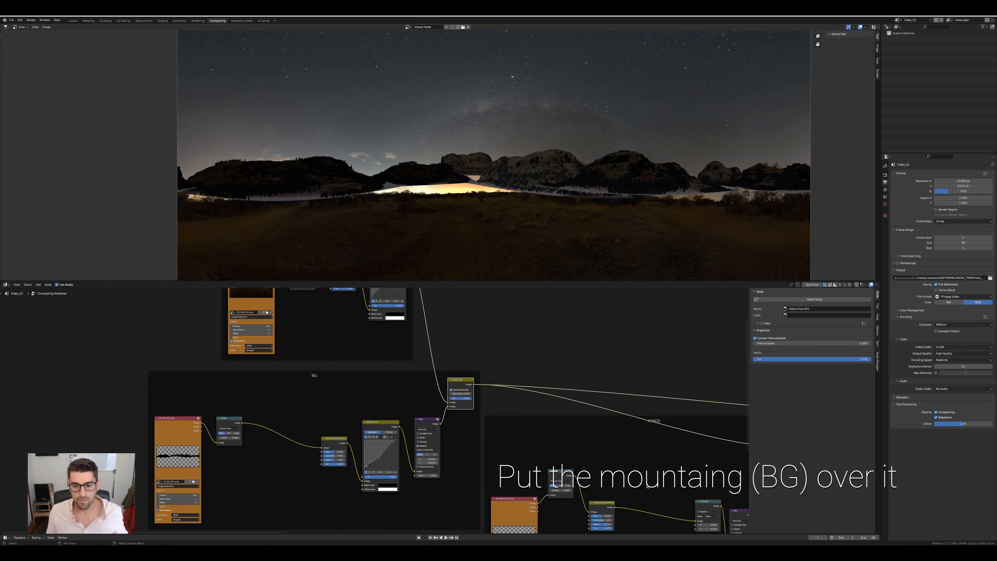
# Preview the Alpha Over node that adds the palace, followed by the one that adds the ground layer.
pyautogui.moveTo(647, 486); pyautogui.dragTo(224, 404, button='middle')
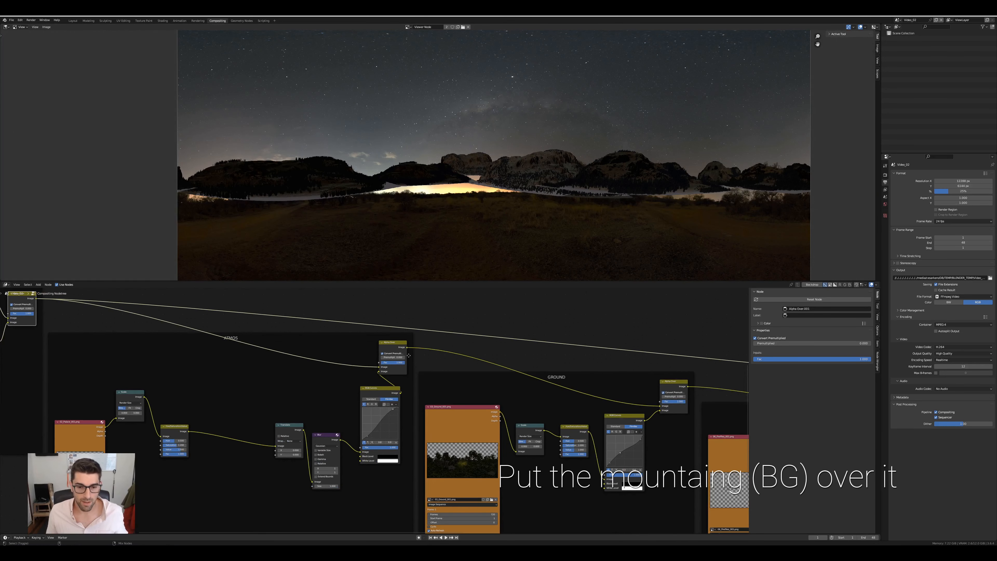
pyautogui.keyDown('ctrl'); pyautogui.keyDown('shift'); pyautogui.click(396, 346); pyautogui.keyUp('shift'); pyautogui.keyUp('ctrl')
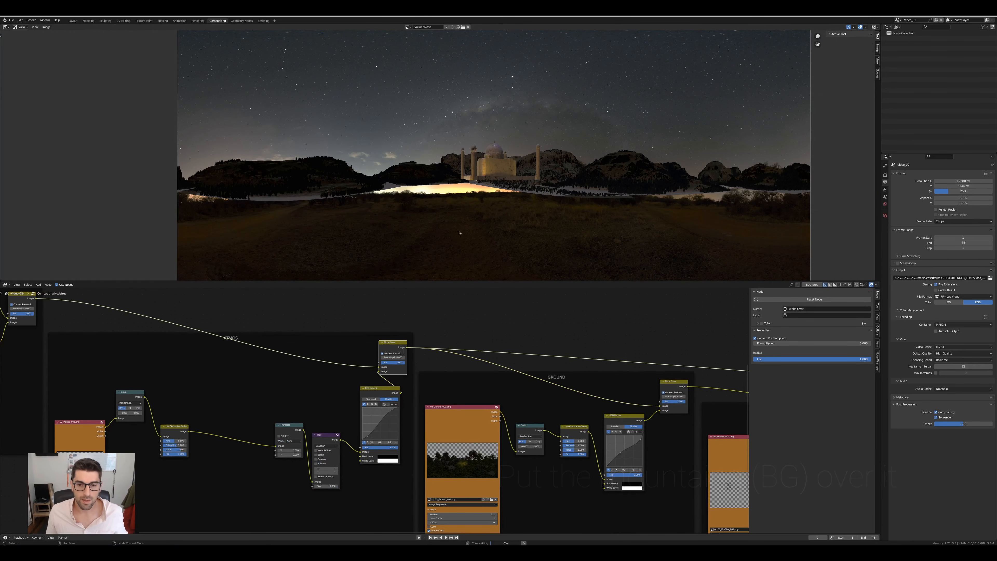
pyautogui.keyDown('ctrl'); pyautogui.keyDown('shift'); pyautogui.click(673, 387); pyautogui.keyUp('shift'); pyautogui.keyUp('ctrl')
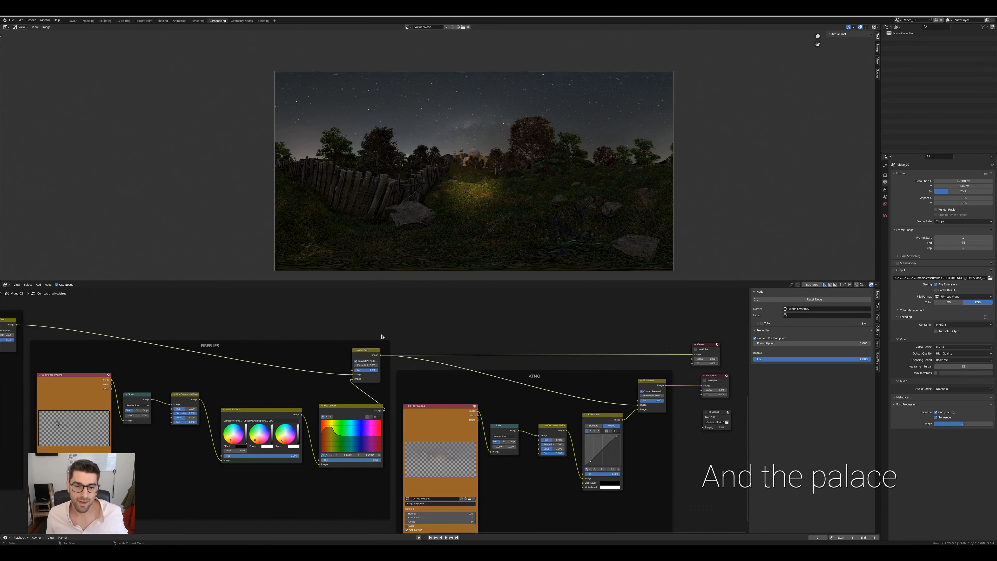
# Mute and unmute the fireflies Alpha Over node to compare, and preview the Alpha Over node in the ATMO frame.
pyautogui.press('m')
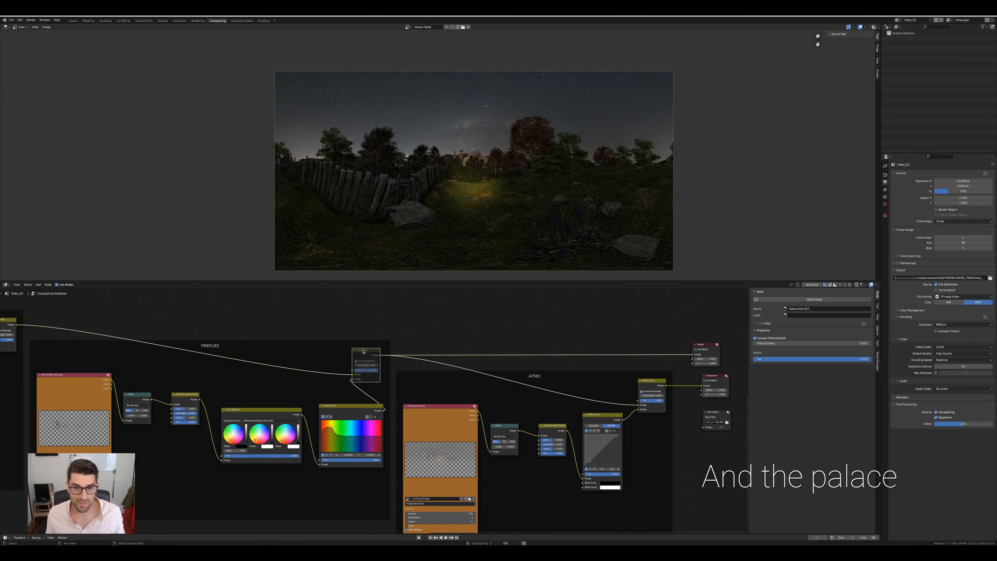
pyautogui.press('m')
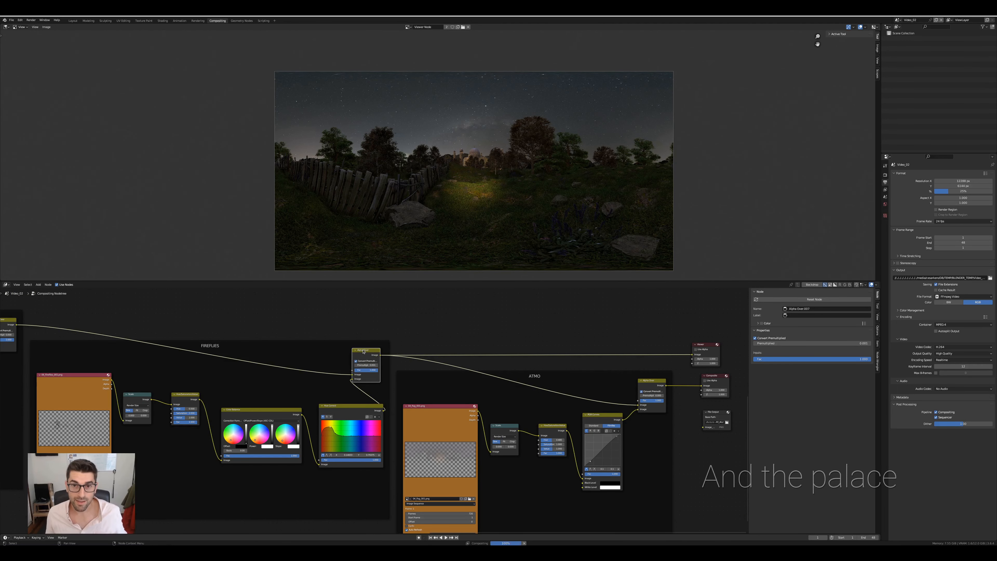
pyautogui.keyDown('ctrl'); pyautogui.keyDown('shift'); pyautogui.click(660, 386); pyautogui.keyUp('shift'); pyautogui.keyUp('ctrl')
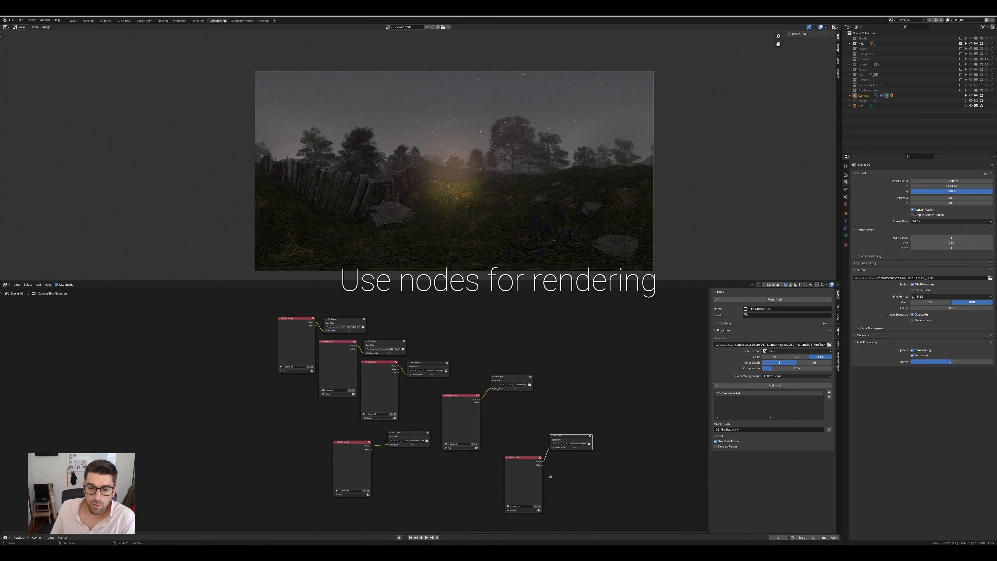
# Examine the paired Render Layers and File Output nodes of Scene_02 and select the 01_BG File Output node.
pyautogui.scroll(7, 355, 409)
pyautogui.moveTo(270, 432); pyautogui.dragTo(259, 471, button='middle')
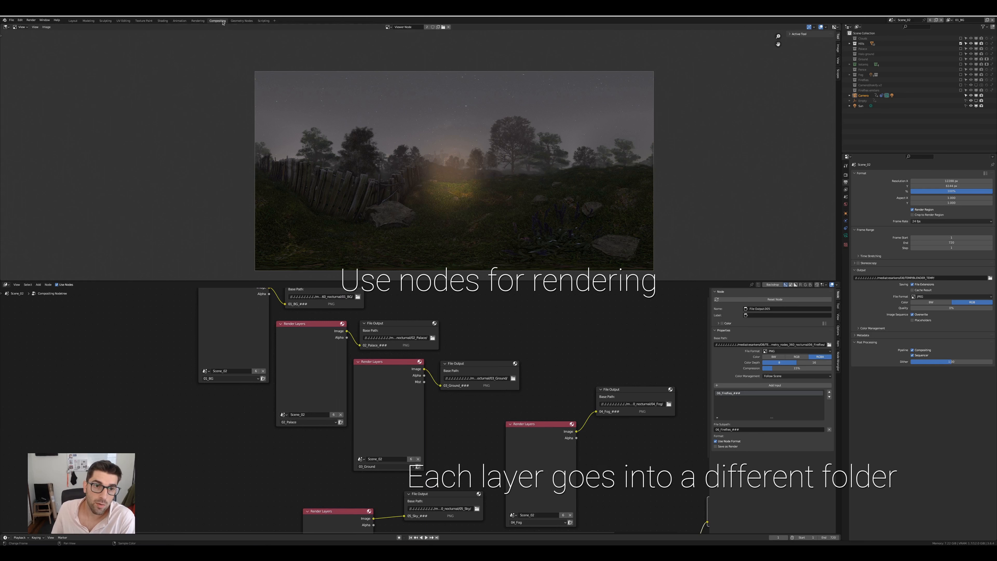
pyautogui.moveTo(397, 408); pyautogui.dragTo(391, 457, button='middle')
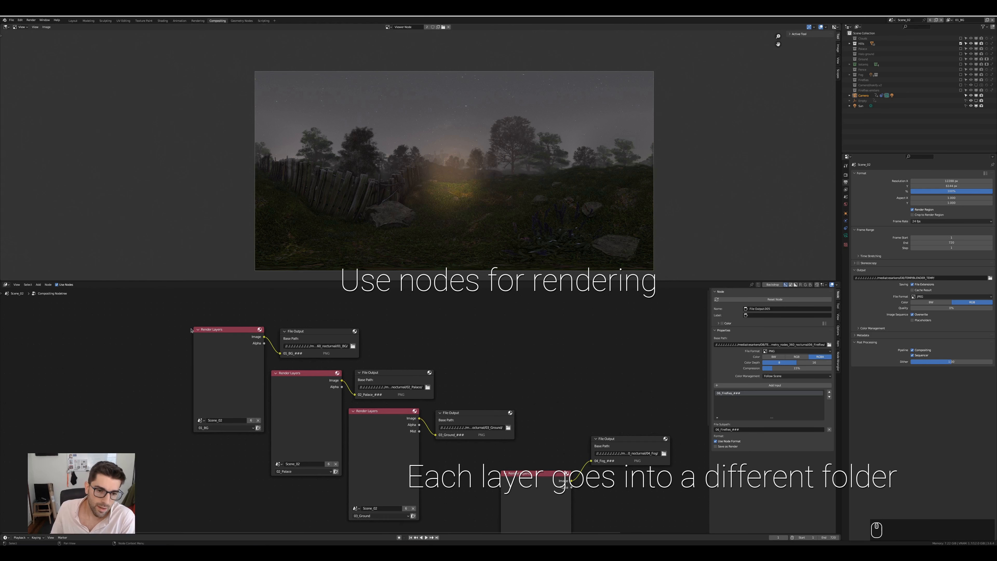
pyautogui.scroll(2, 303, 460)
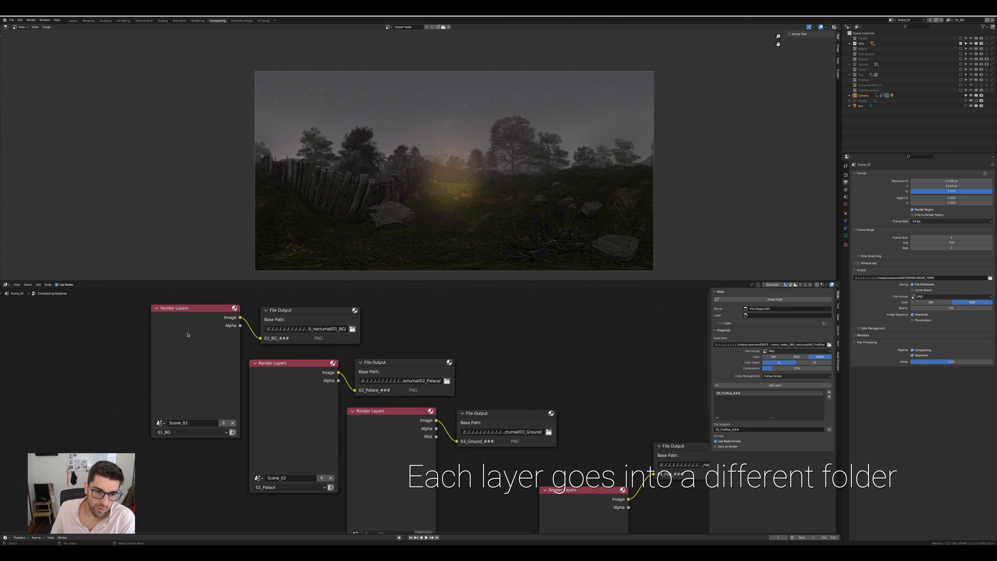
pyautogui.click(317, 314)
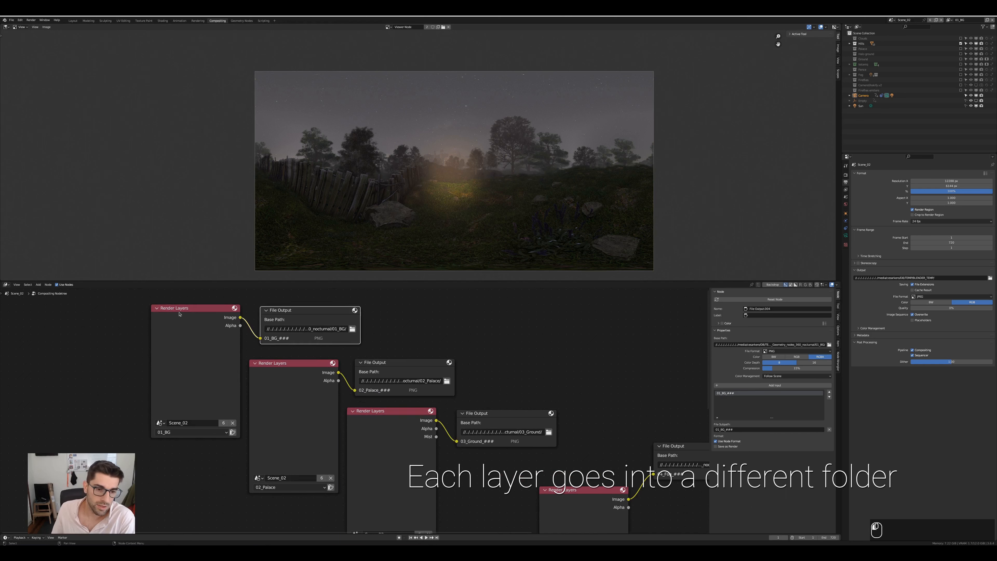
# Move the 01_BG Render Layers and File Output nodes up and to the left, away from the other pairs.
pyautogui.click(221, 330)
pyautogui.moveTo(221, 330); pyautogui.dragTo(187, 333)
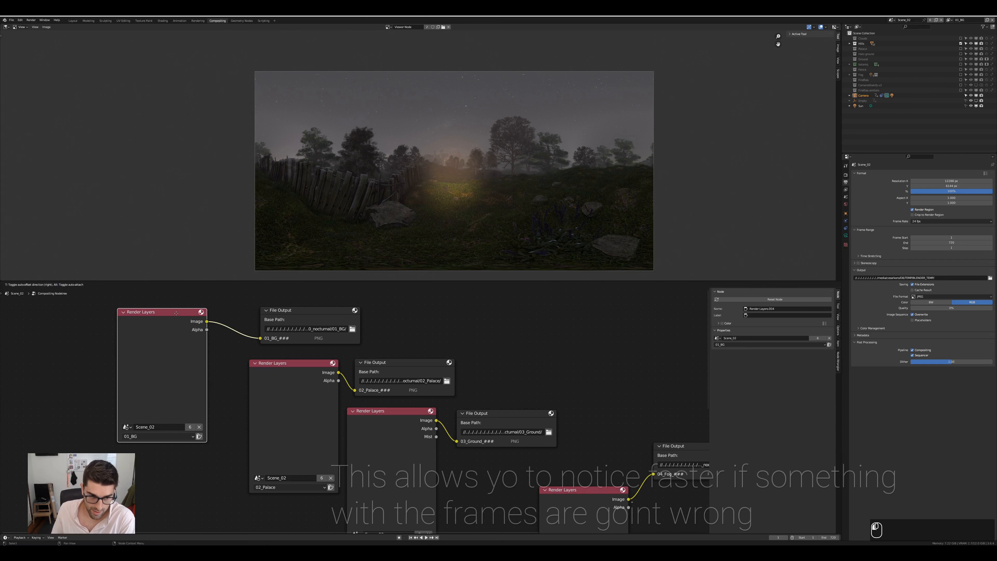
pyautogui.moveTo(268, 310); pyautogui.dragTo(240, 309)
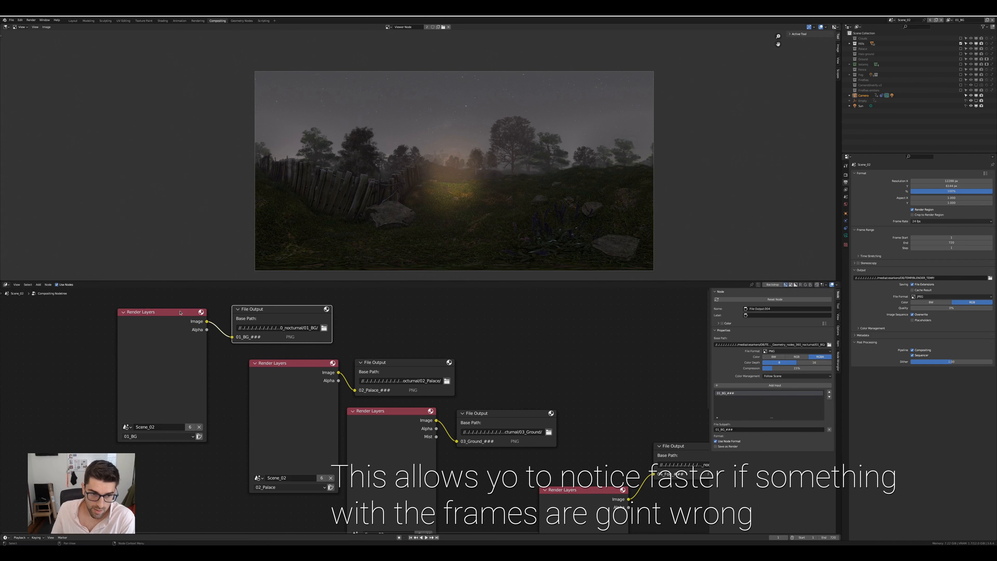
pyautogui.moveTo(179, 311); pyautogui.dragTo(167, 302)
pyautogui.moveTo(284, 312); pyautogui.dragTo(267, 307)
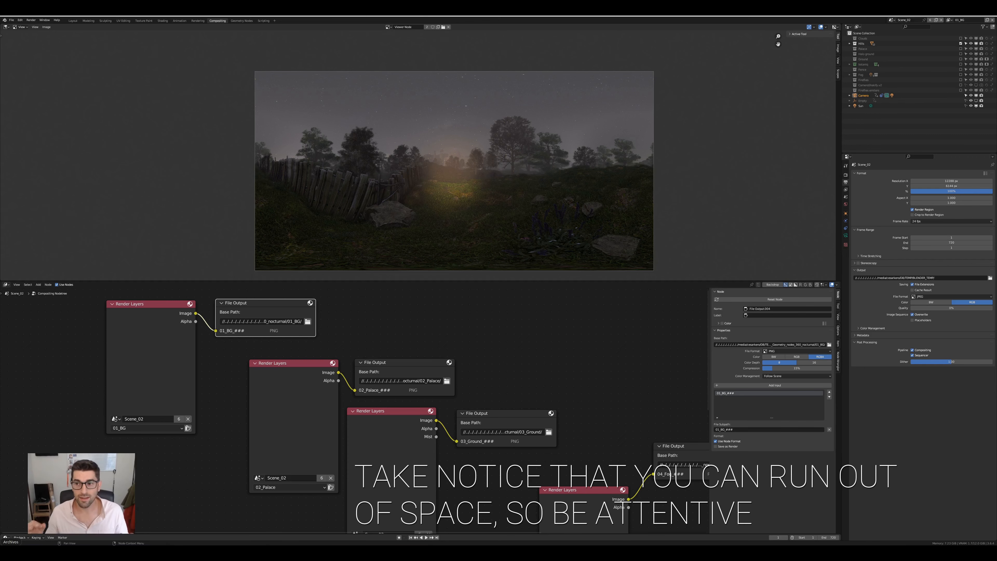
# Switch to the file manager, browse BLENDER_TEMP to the 12_Geometry_nodes_360_nocturnal folder, and highlight its layer folders 01_BG through 06_Fireflies.
pyautogui.click(10, 552)
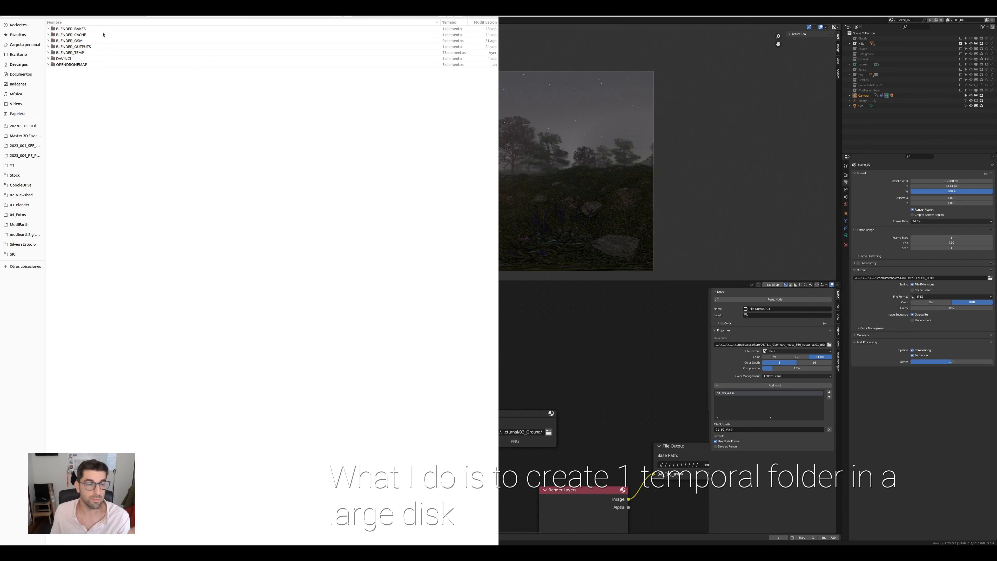
pyautogui.doubleClick(89, 46)
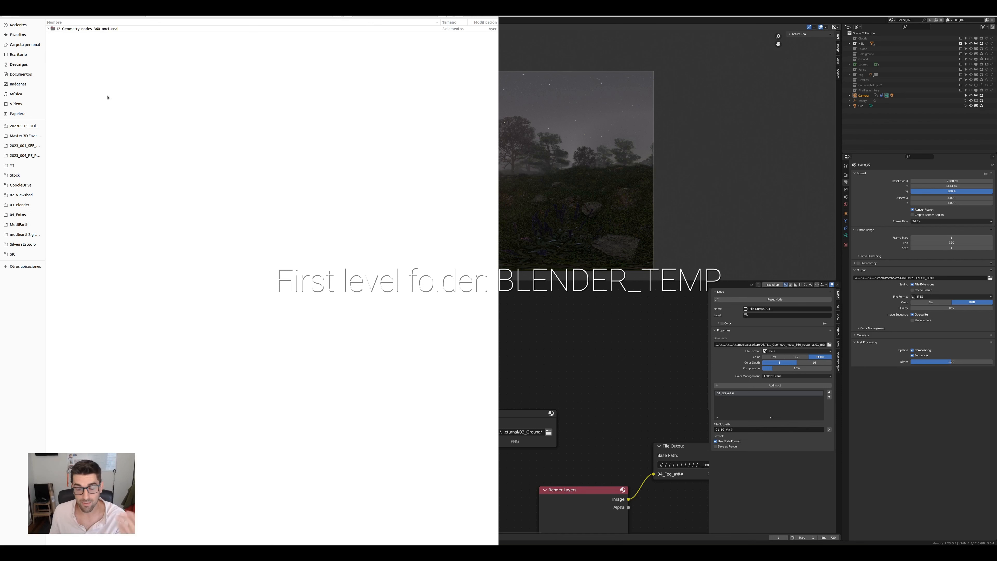
pyautogui.doubleClick(94, 29)
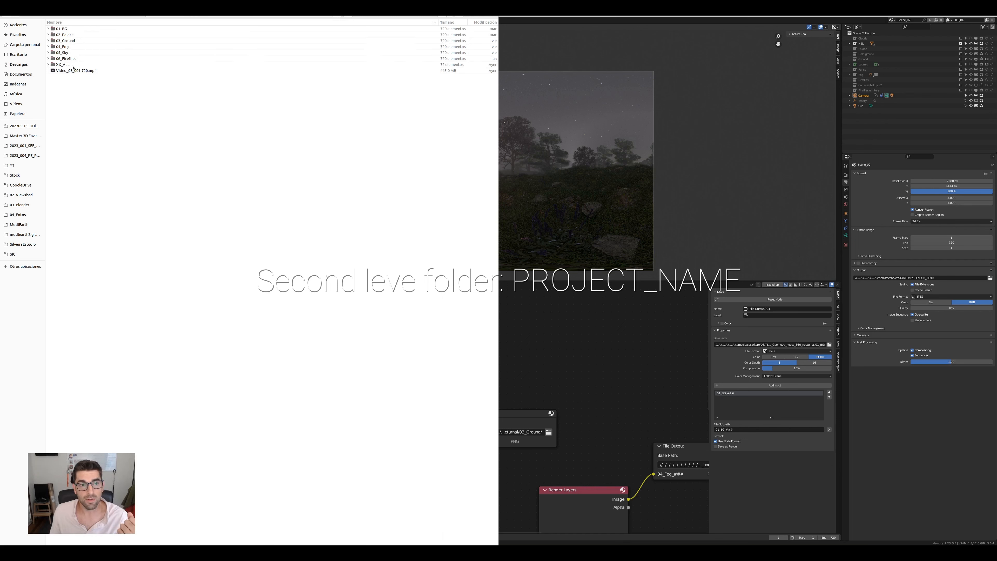
pyautogui.click(74, 30)
pyautogui.keyDown('shift'); pyautogui.click(70, 58); pyautogui.keyUp('shift')
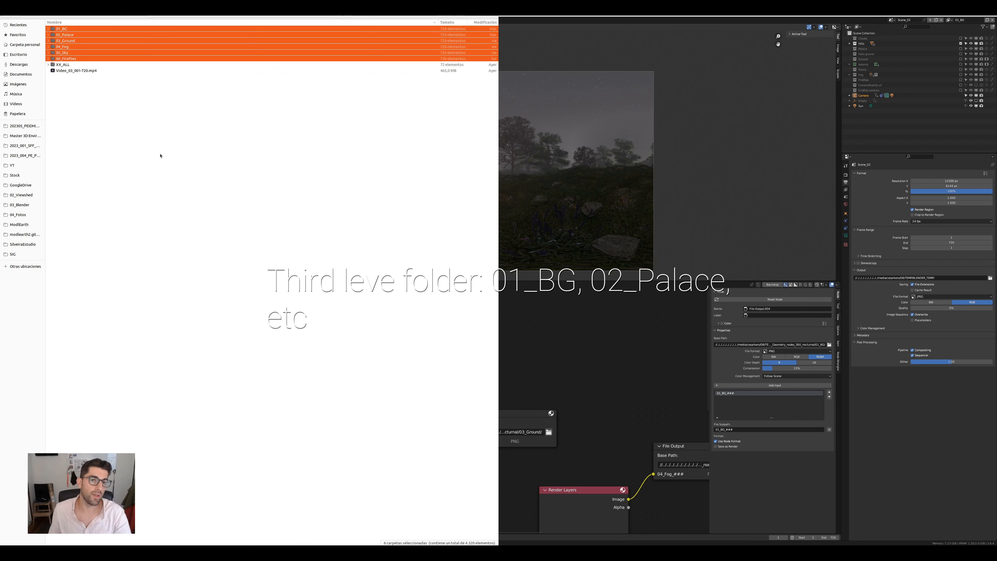
pyautogui.click(136, 151)
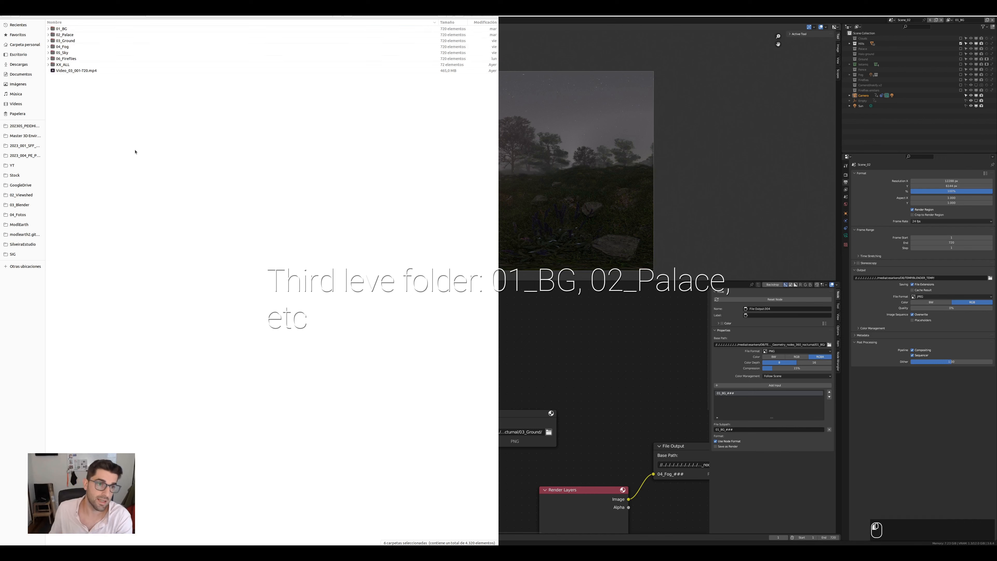
# Examine the numbered PNG frames and their sizes in the 01_BG folder, and open the 03_Ground folder.
pyautogui.doubleClick(63, 28)
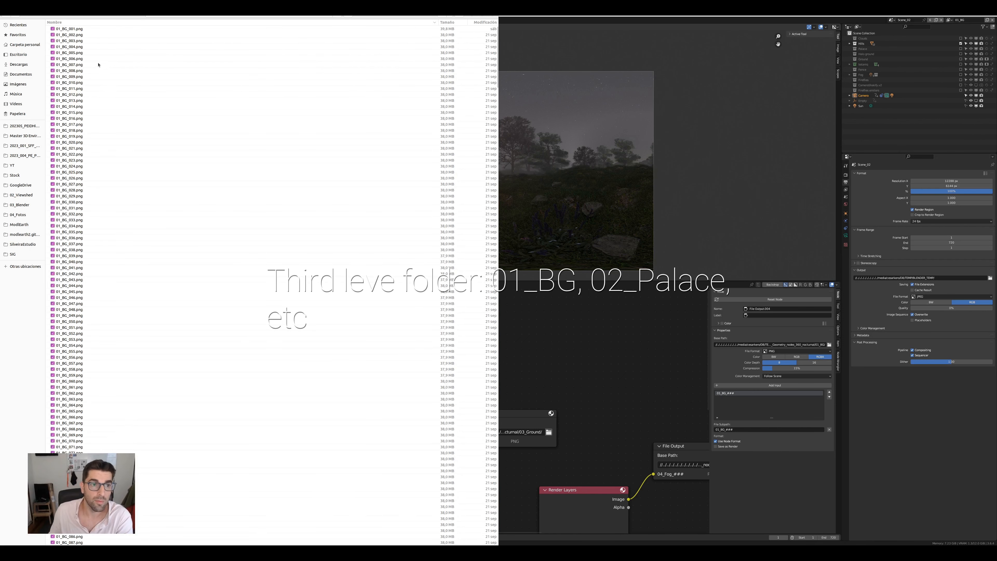
pyautogui.scroll(-20, 115, 238)
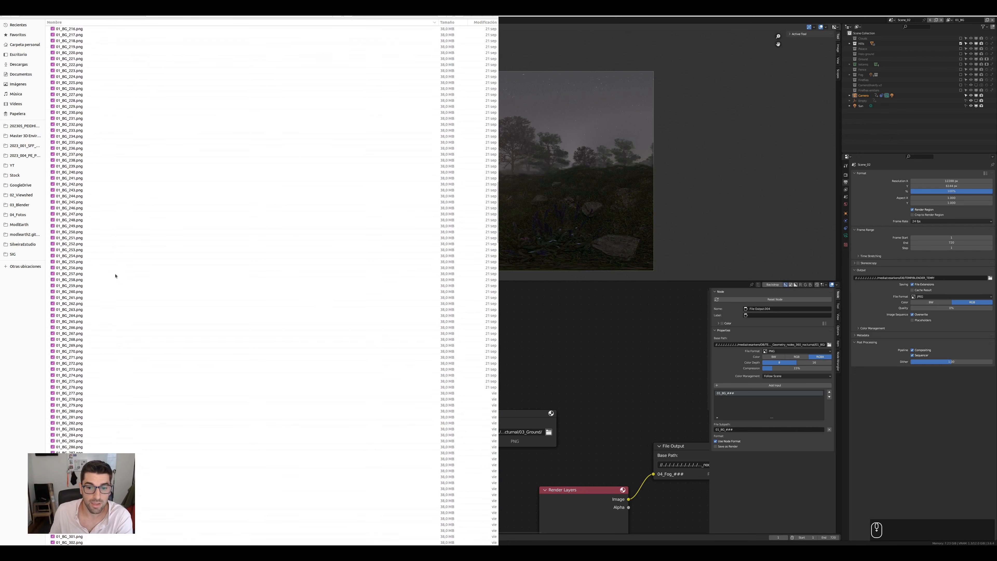
pyautogui.scroll(-20, 116, 274)
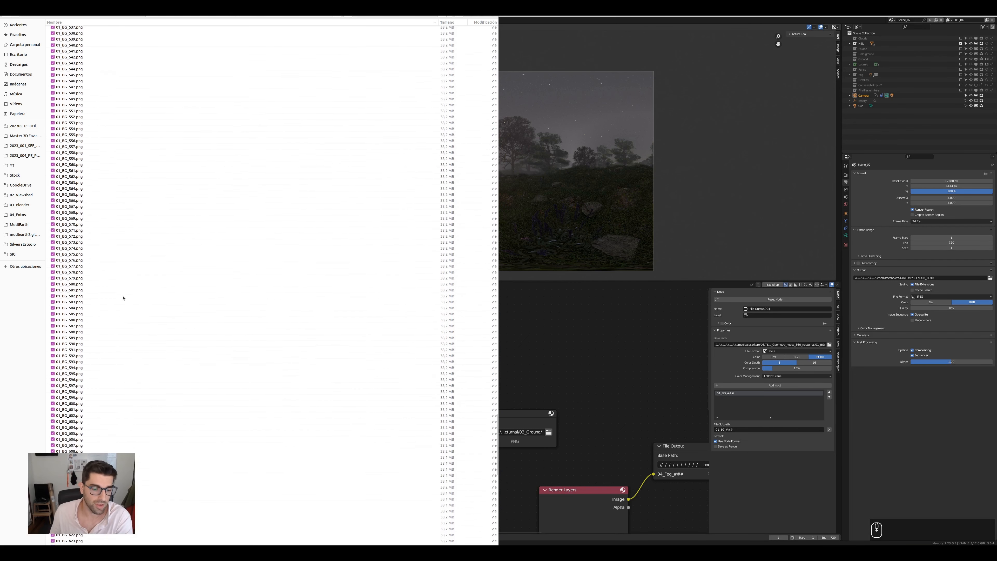
pyautogui.scroll(20, 123, 301)
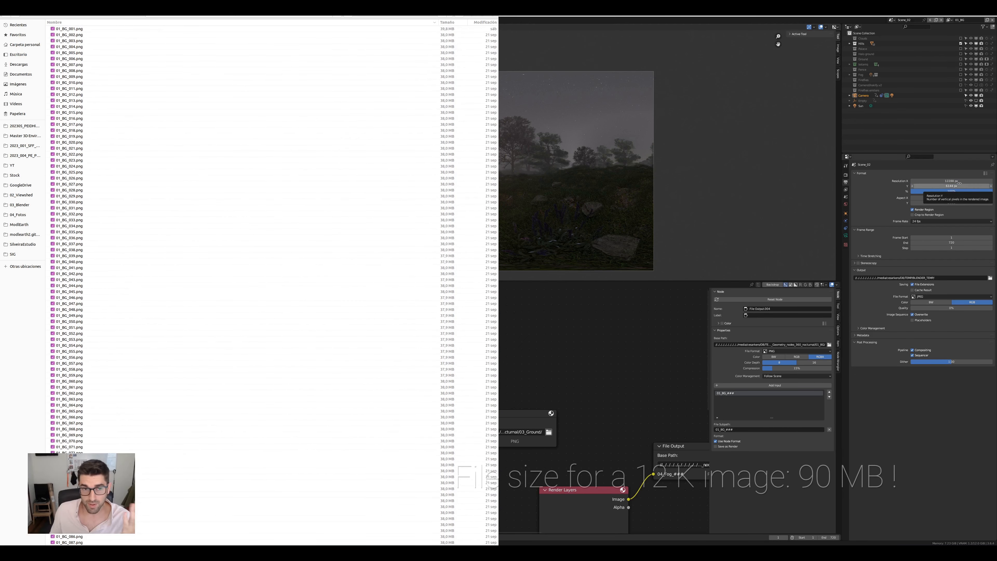
pyautogui.click(81, 28)
pyautogui.hotkey('alt', 'Left')
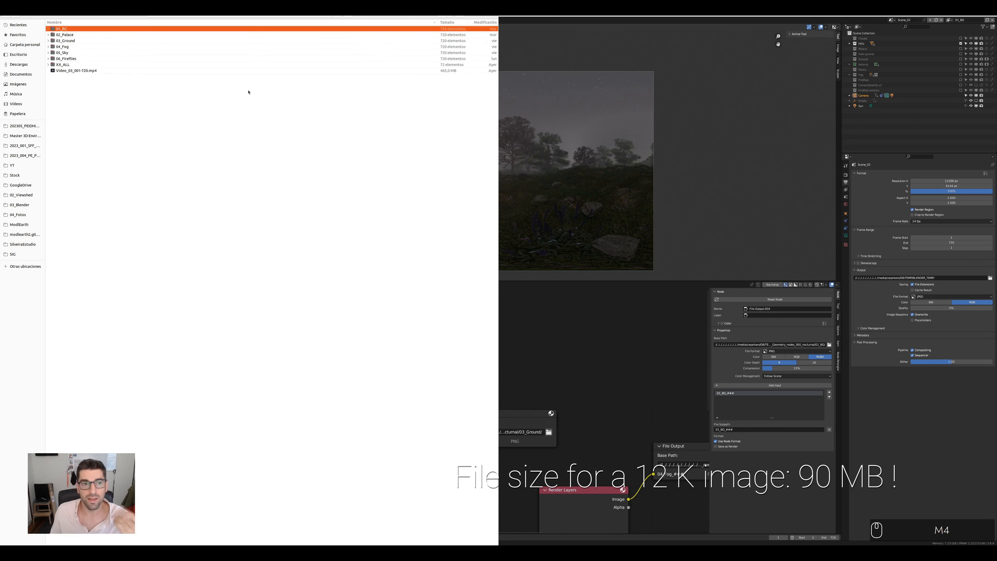
pyautogui.doubleClick(74, 43)
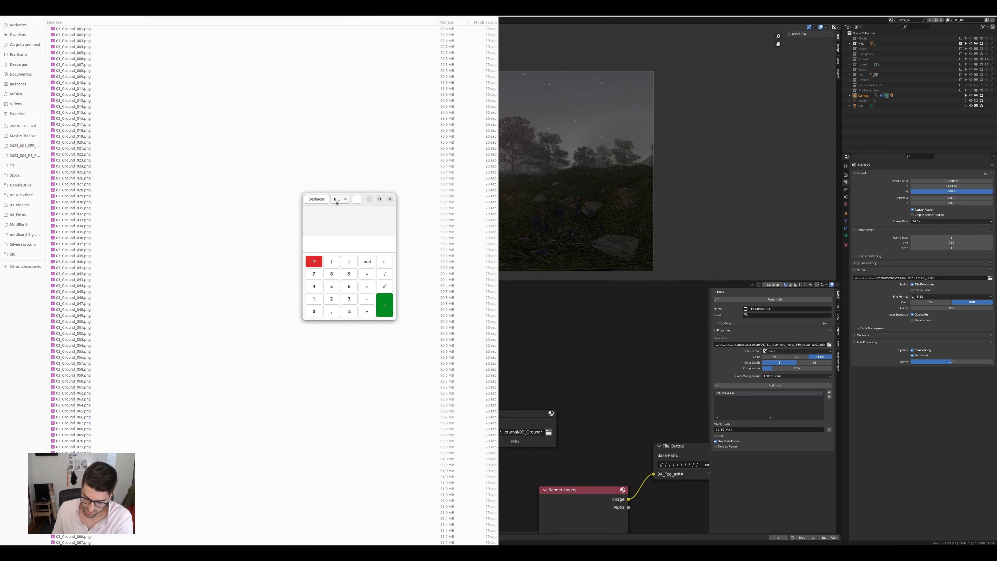
# Calculate the required disk space as 720×6×90 divided by 1024, and close the calculator.
pyautogui.write('72')
pyautogui.write('0')
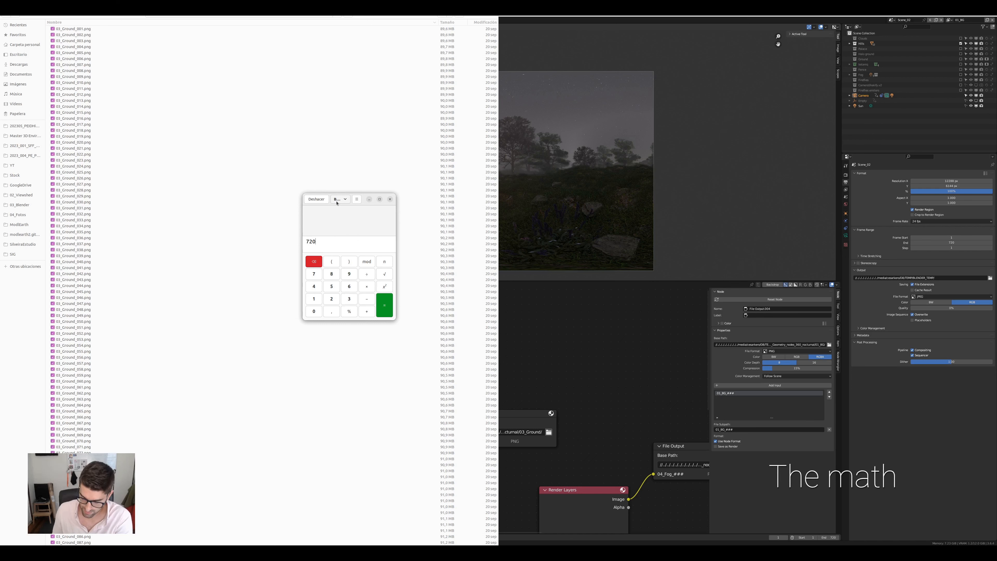
pyautogui.write('*')
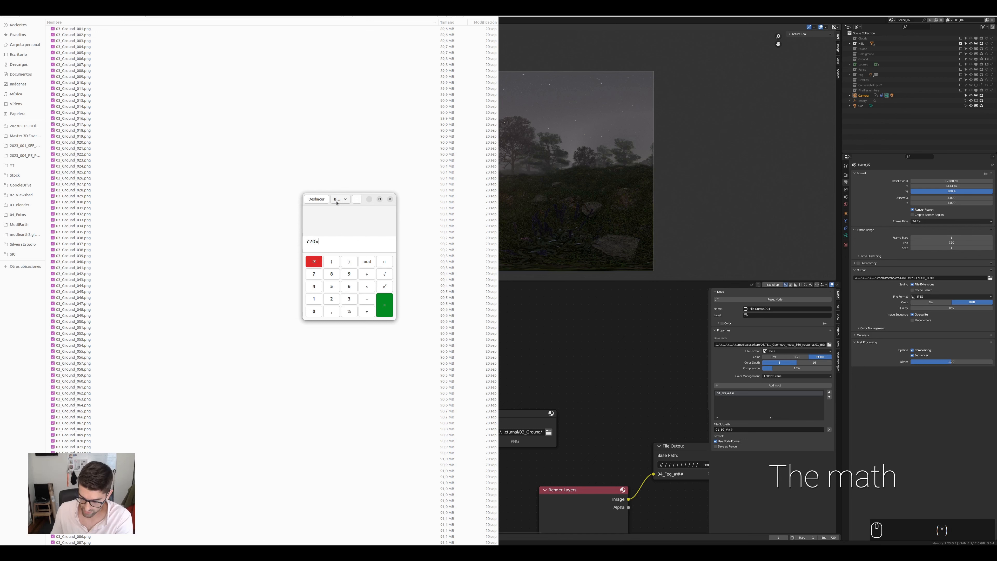
pyautogui.write('6*')
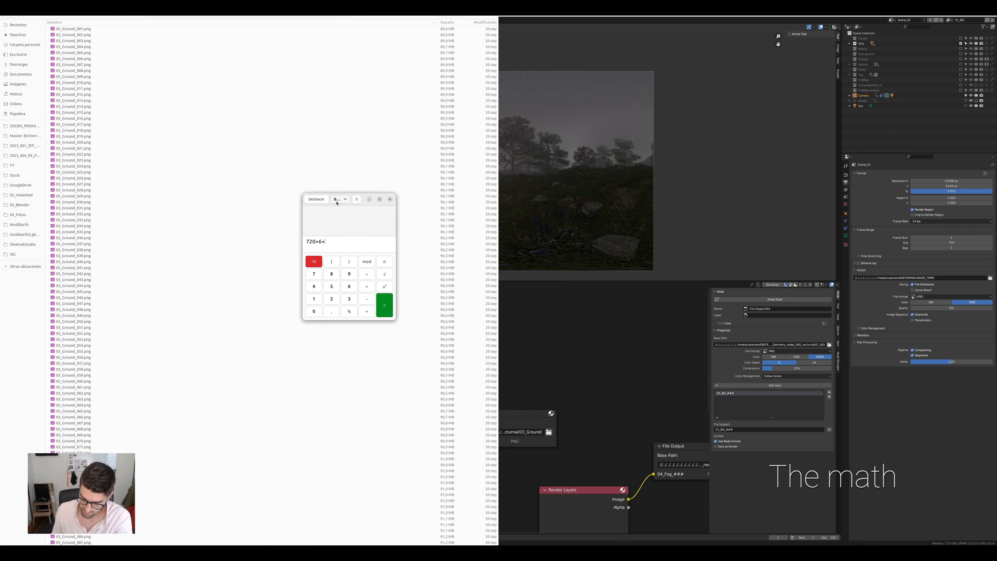
pyautogui.write('90')
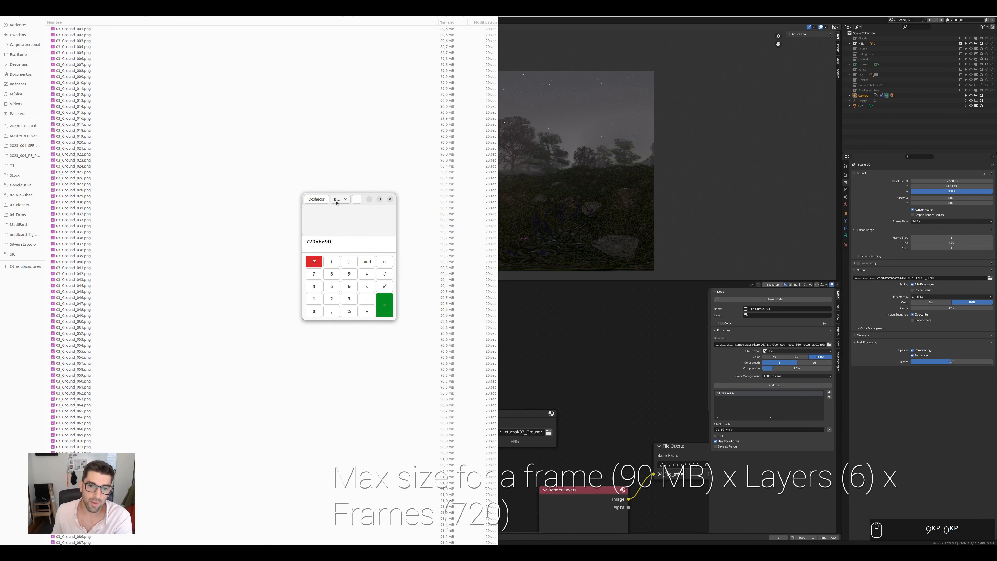
pyautogui.press('Return')
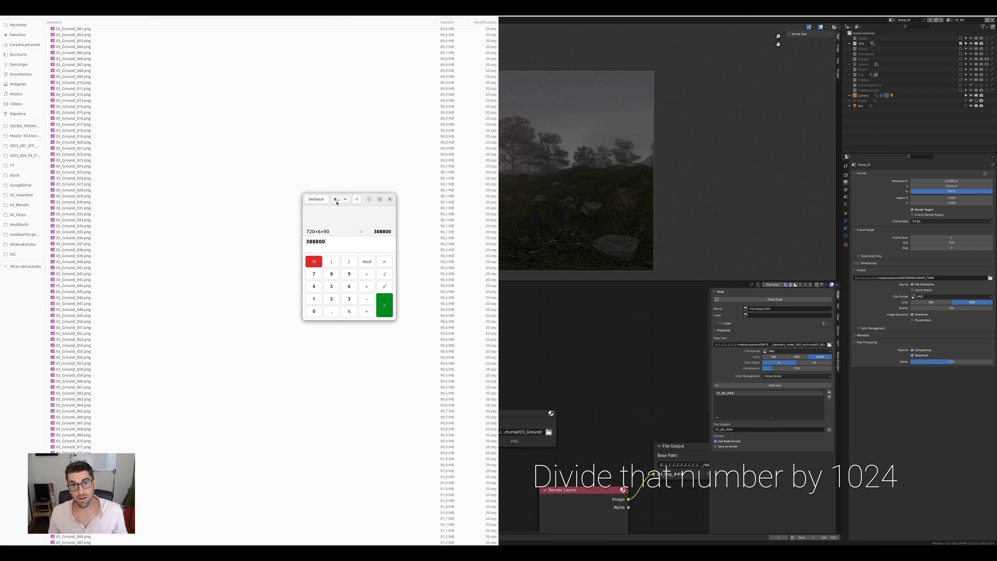
pyautogui.write('/1024')
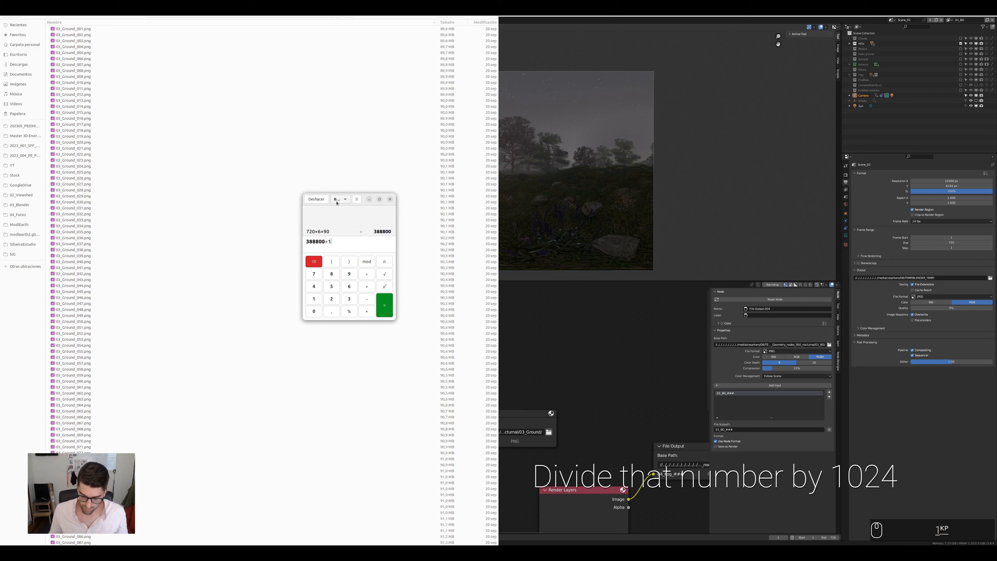
pyautogui.press('KP_Enter')
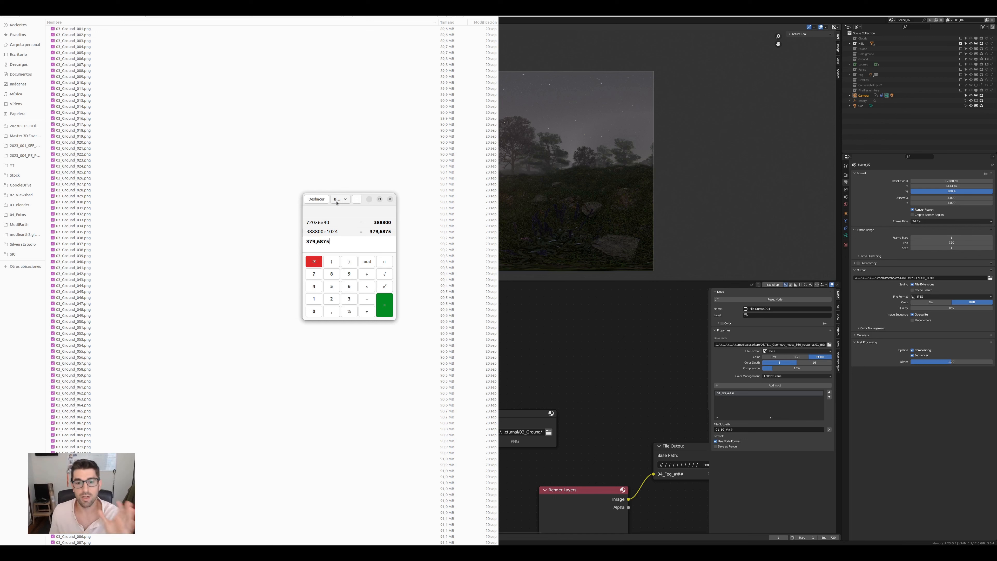
pyautogui.click(390, 199)
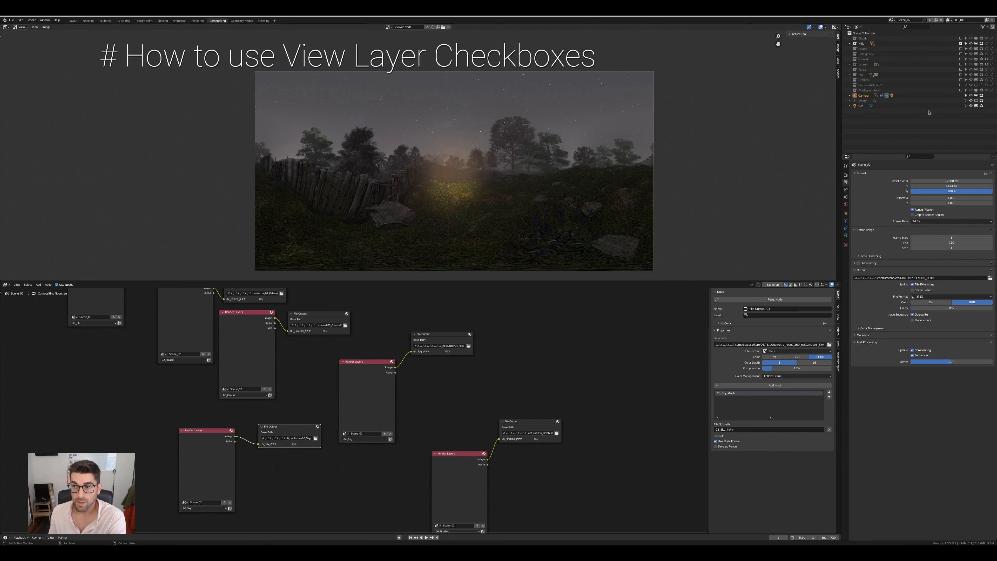
# Enable Use for Rendering for the 01_BG view layer and briefly highlight its Render Layers and File Output nodes.
pyautogui.click(845, 192)
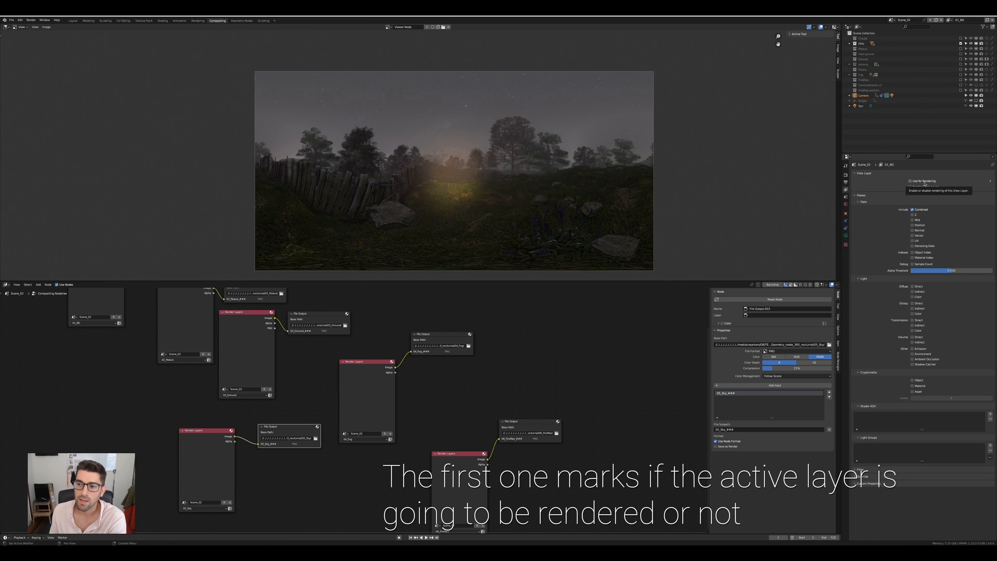
pyautogui.click(913, 182)
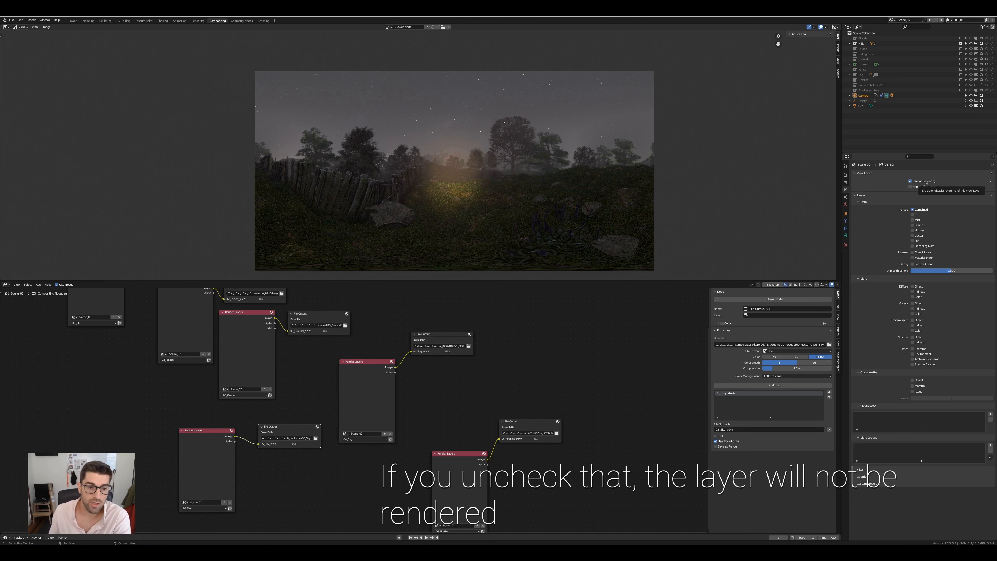
pyautogui.moveTo(151, 297); pyautogui.dragTo(359, 427, button='middle')
pyautogui.scroll(6, 354, 415)
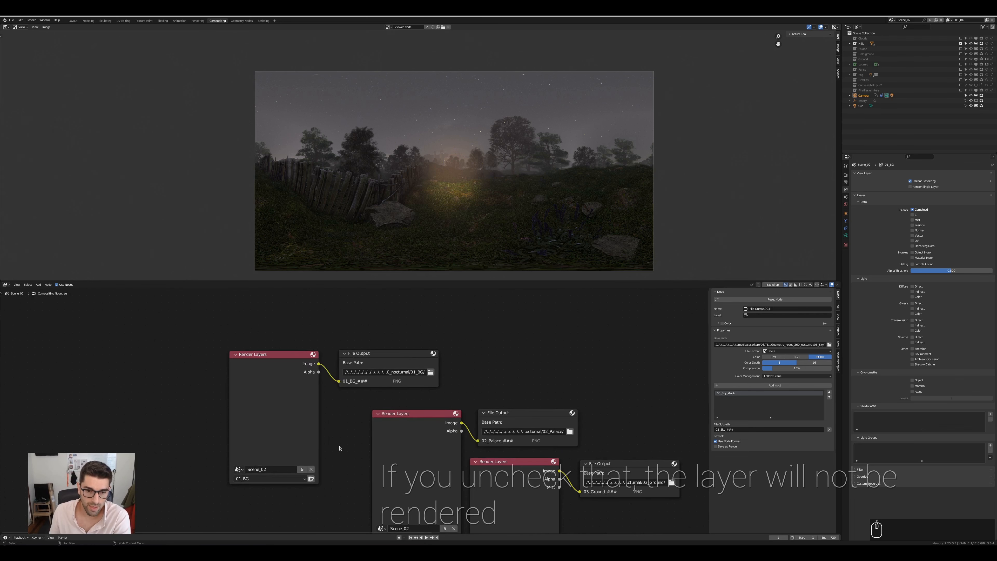
pyautogui.moveTo(173, 323); pyautogui.dragTo(454, 388)
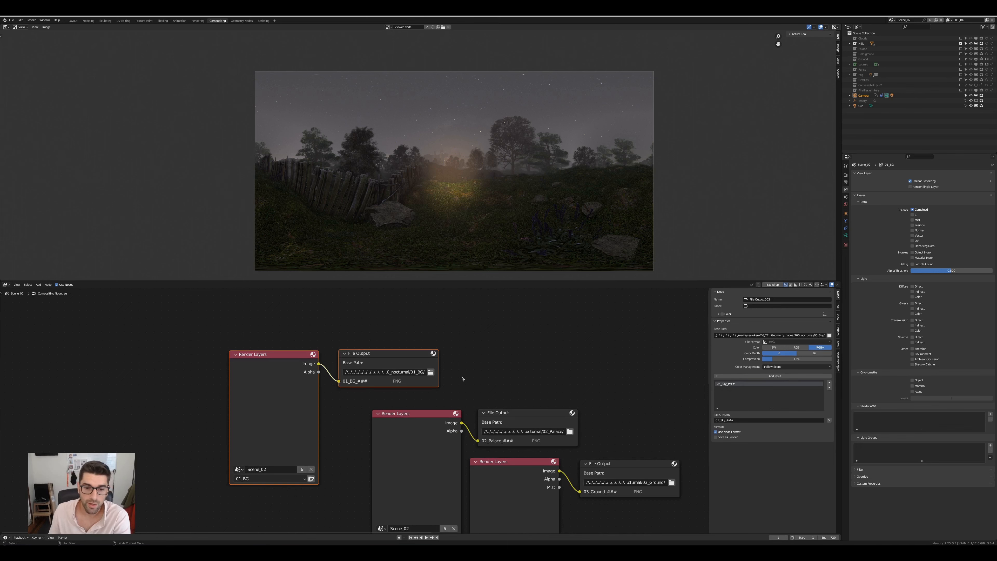
pyautogui.click(485, 370)
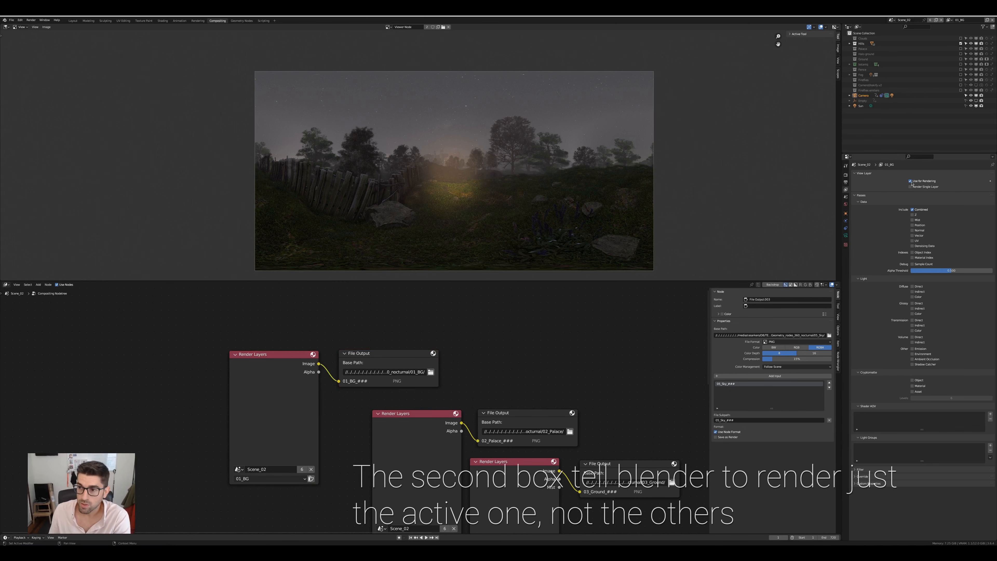
# Disable Use for Rendering for the 01_BG view layer and compare that setting with the 02_Palace view layer.
pyautogui.click(910, 181)
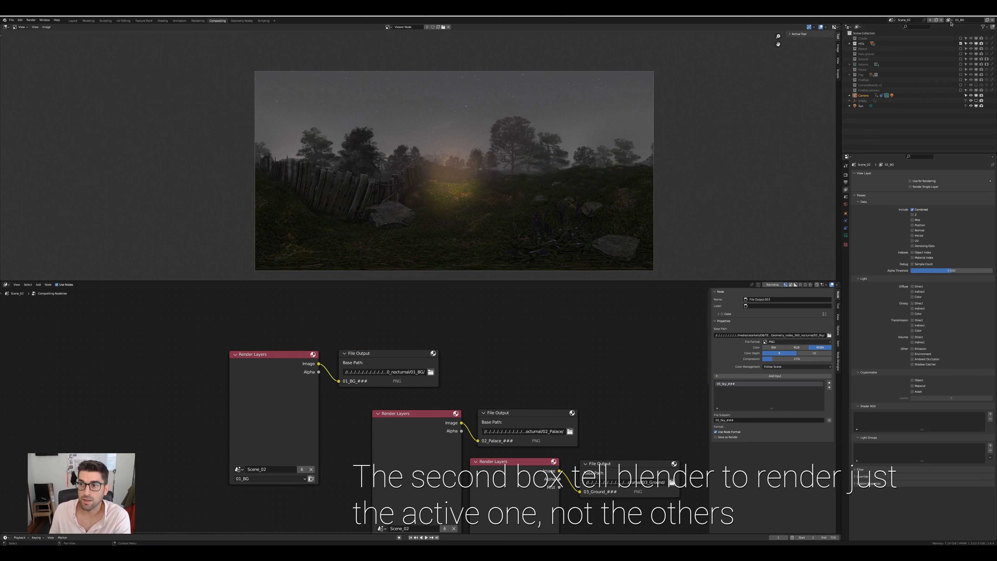
pyautogui.click(948, 20)
pyautogui.click(900, 32)
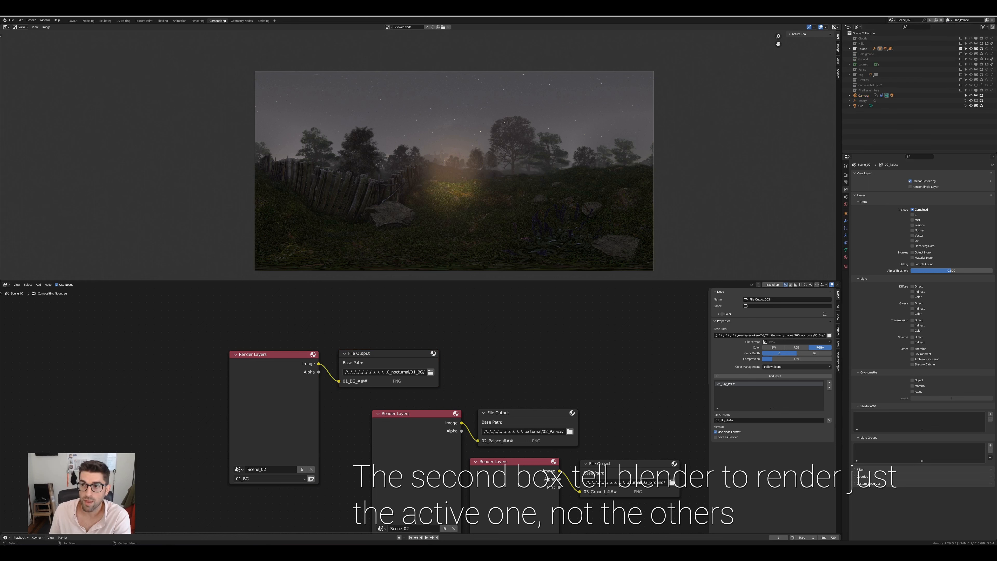
pyautogui.click(948, 20)
pyautogui.click(899, 28)
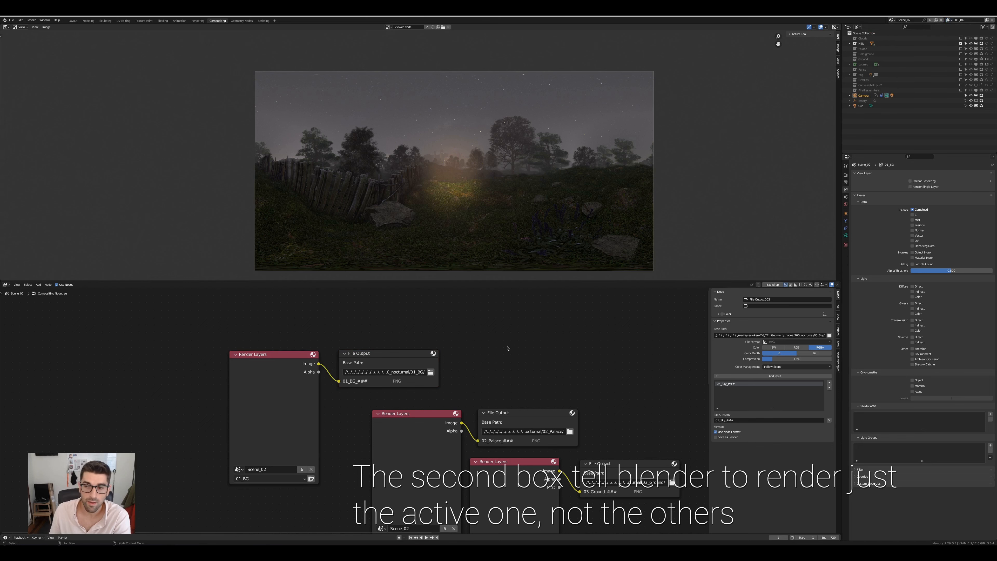
# Check the rendering settings of the 03_Ground and 05_Sky view layers and return to 01_BG.
pyautogui.click(949, 20)
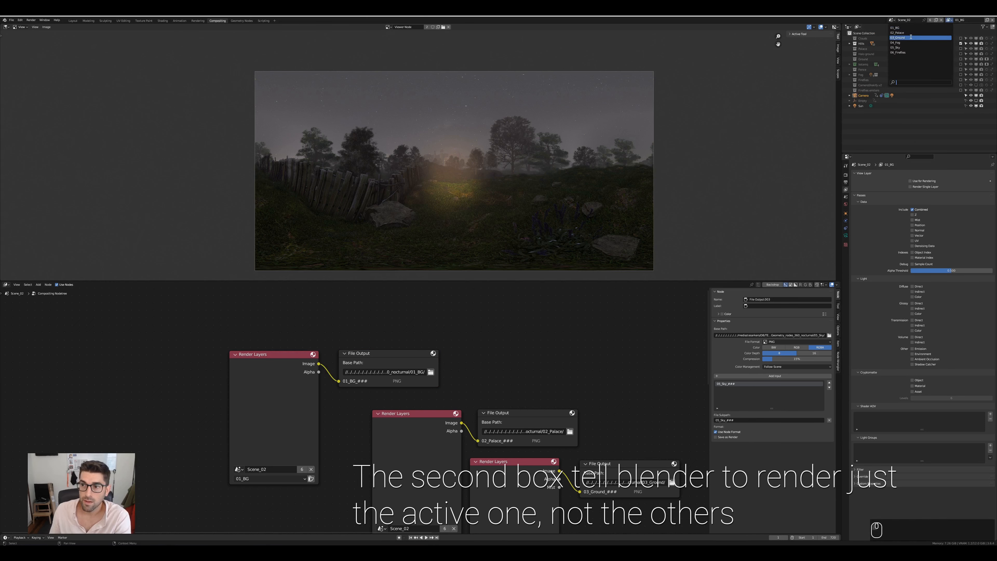
pyautogui.click(902, 38)
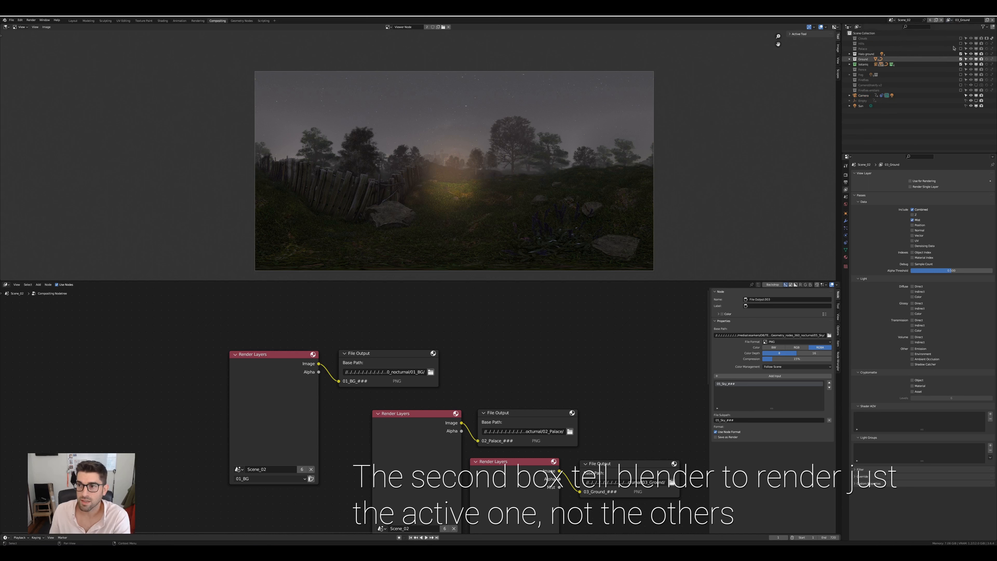
pyautogui.click(949, 19)
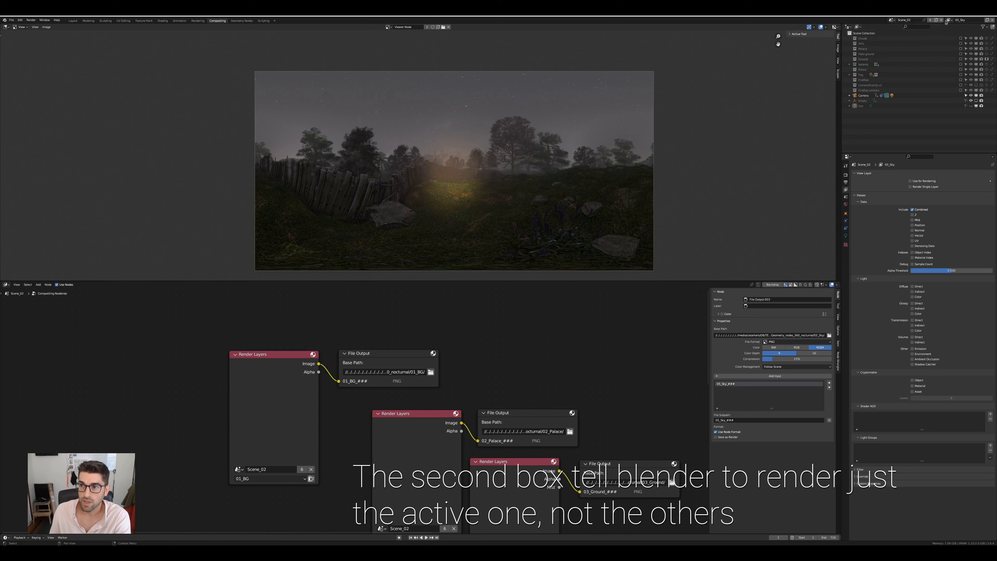
pyautogui.click(896, 28)
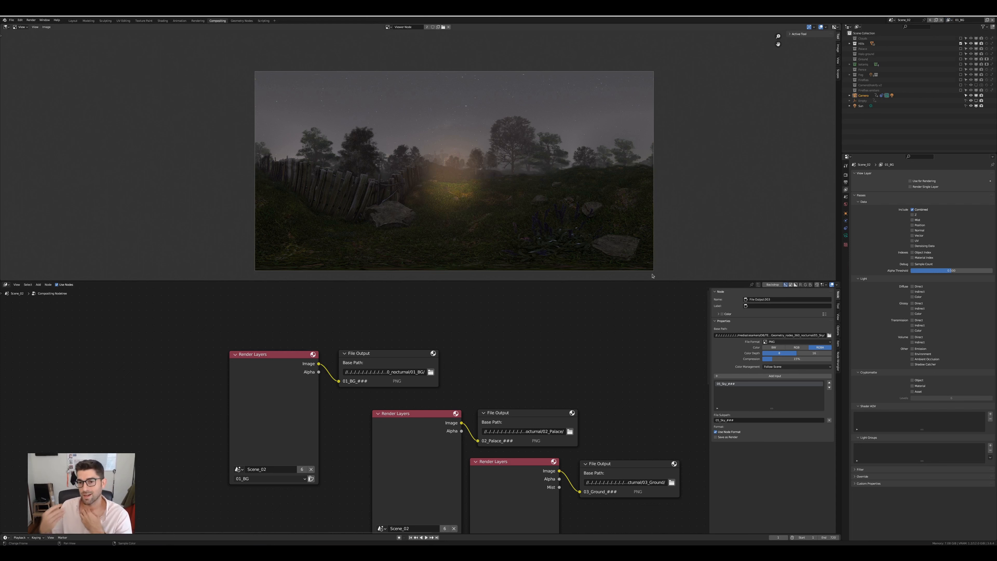
# Enable Use for Rendering and Render Single Layer for the 01_BG view layer.
pyautogui.click(910, 181)
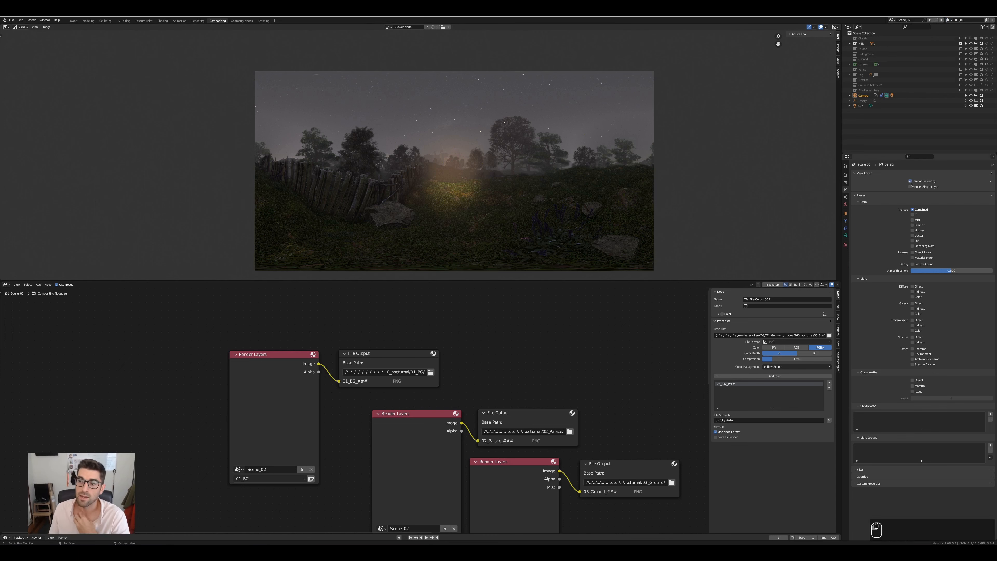
pyautogui.click(910, 187)
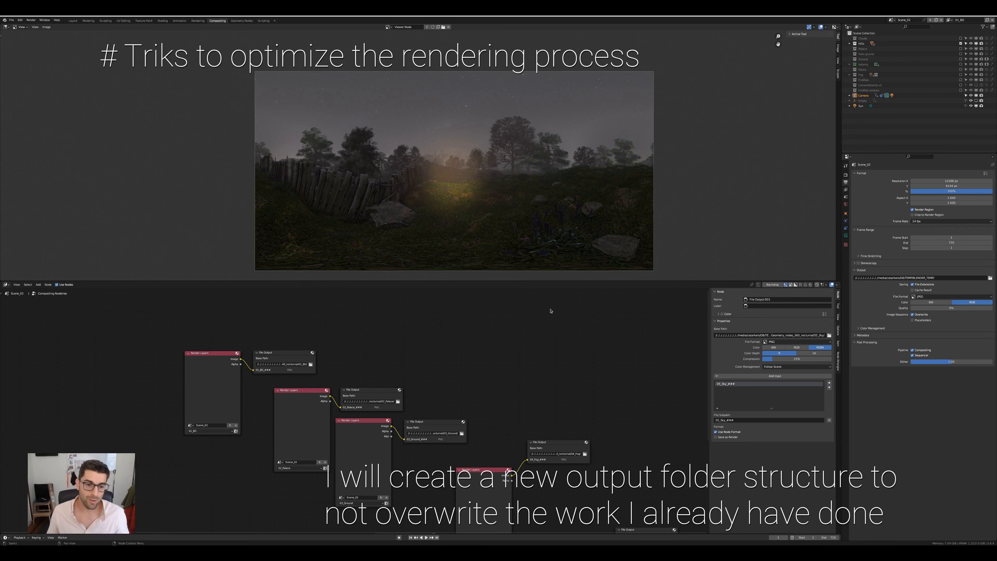
# Switch to the file manager, go up from the fireflies frames to BLENDER_TEMP, and create a folder named test.
pyautogui.click(432, 549)
pyautogui.hotkey('alt', 'Left')
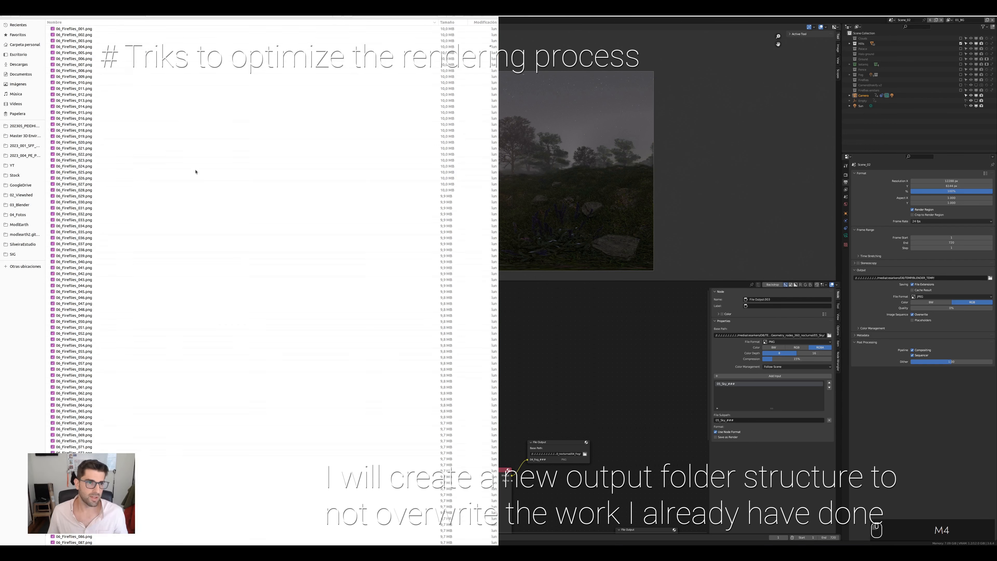
pyautogui.hotkey('alt', 'Left')
pyautogui.hotkey('ctrl', 'shift', 'n')
pyautogui.write('test')
pyautogui.press('Return')
# Open the new test folder and create subfolders named 01_BG, 02_Palace and 03_Ground in it.
pyautogui.doubleClick(69, 35)
pyautogui.hotkey('ctrl', 'shift', 'n')
pyautogui.write('01_B')
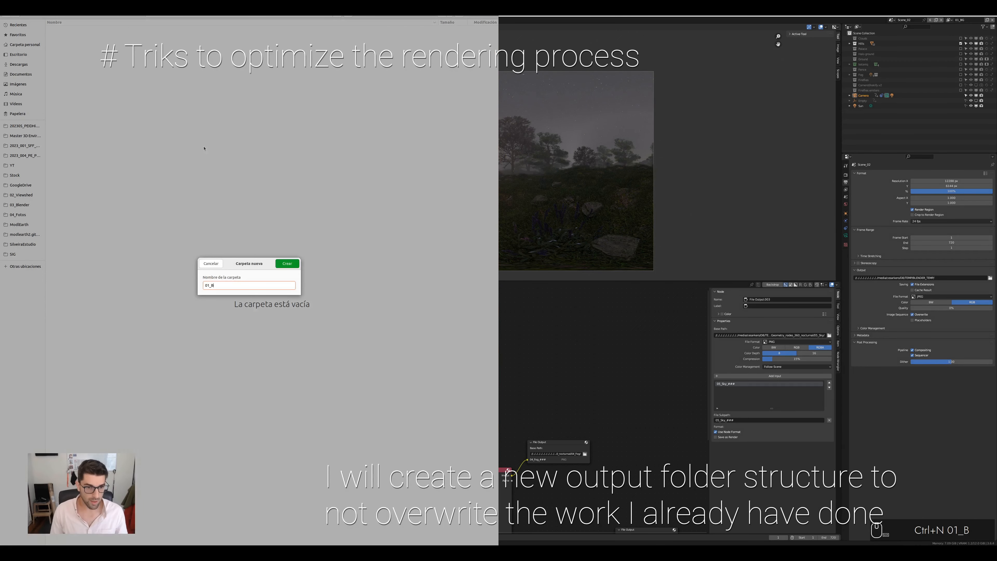
pyautogui.write('G')
pyautogui.press('Return')
pyautogui.hotkey('ctrl', 'shift', 'n')
pyautogui.write('02_Palace')
pyautogui.press('Return')
pyautogui.hotkey('ctrl', 'shift', 'n')
pyautogui.write('03_Ground')
pyautogui.press('Return')
# Add subfolders named 04_Fog, 05_Sky and 06_Fireflies to the test folder and return to Blender.
pyautogui.hotkey('ctrl', 'shift', 'n')
pyautogui.write('04')
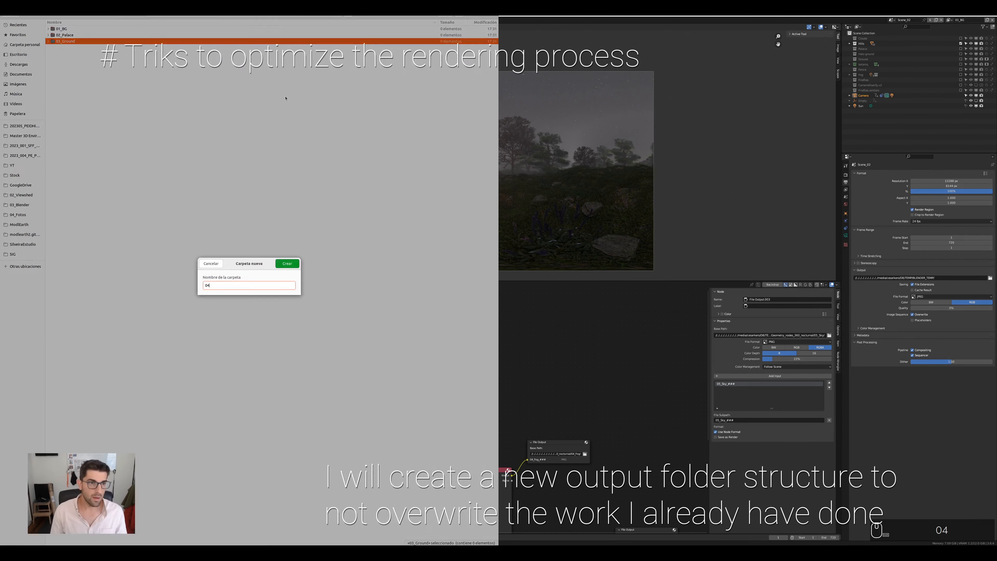
pyautogui.write('_Fog')
pyautogui.press('Return')
pyautogui.hotkey('ctrl', 'shift', 'n')
pyautogui.write('05_Sky')
pyautogui.press('Return')
pyautogui.hotkey('ctrl', 'shift', 'n')
pyautogui.write('06')
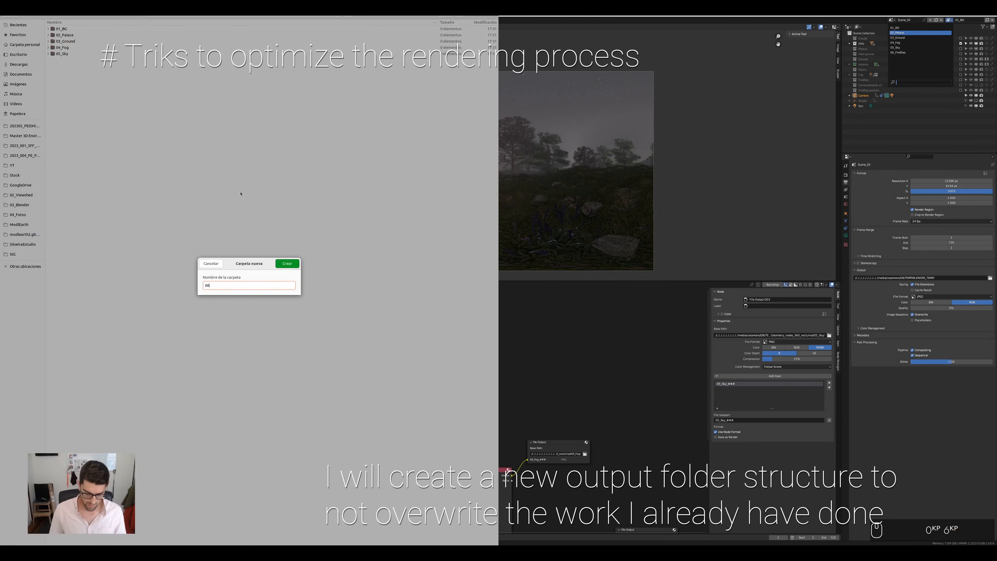
pyautogui.write('_Fireflies')
pyautogui.press('Return')
pyautogui.click(6, 16)
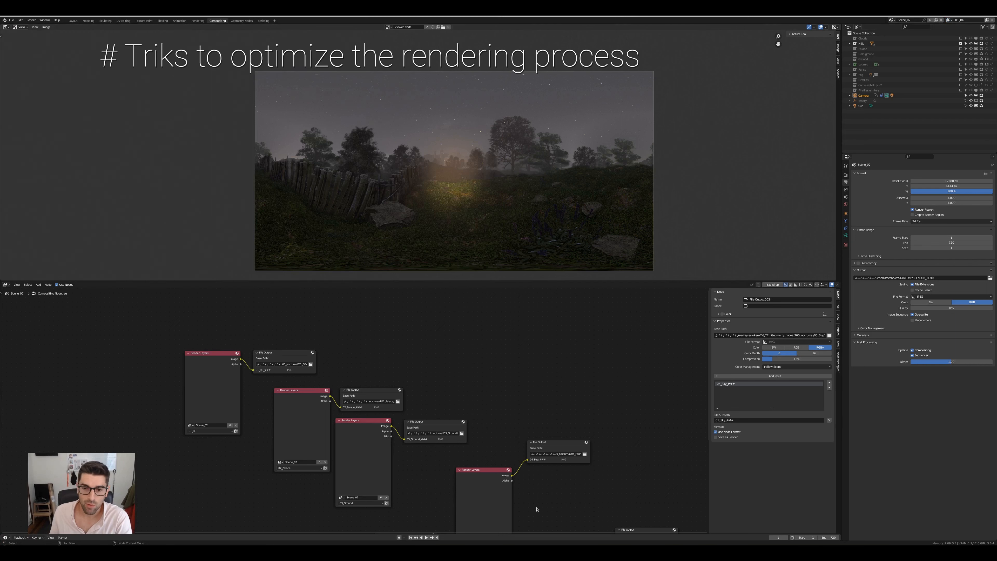
# Create a linked copy of Scene_02 and rename the copy Scene_02_test.
pyautogui.click(892, 20)
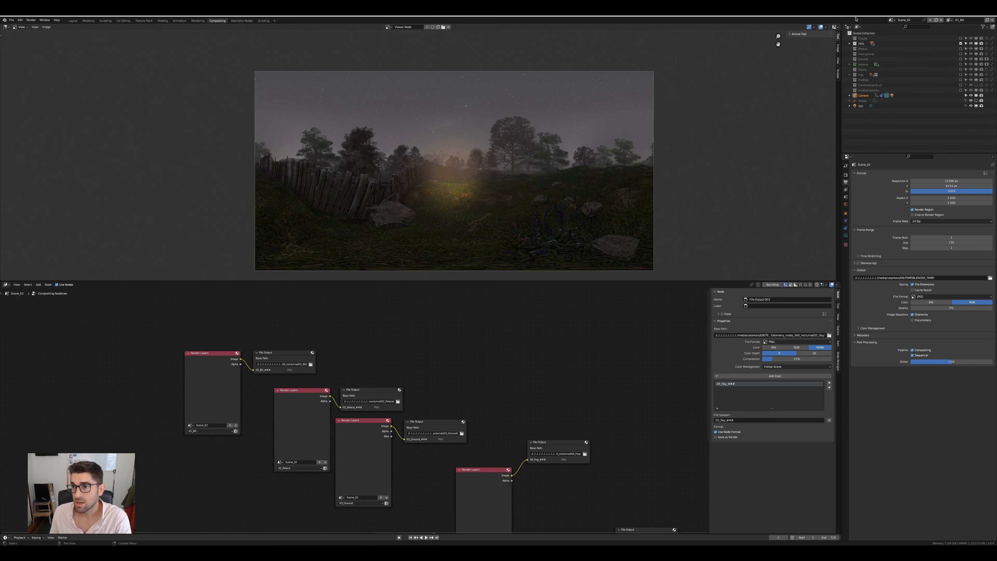
pyautogui.click(936, 19)
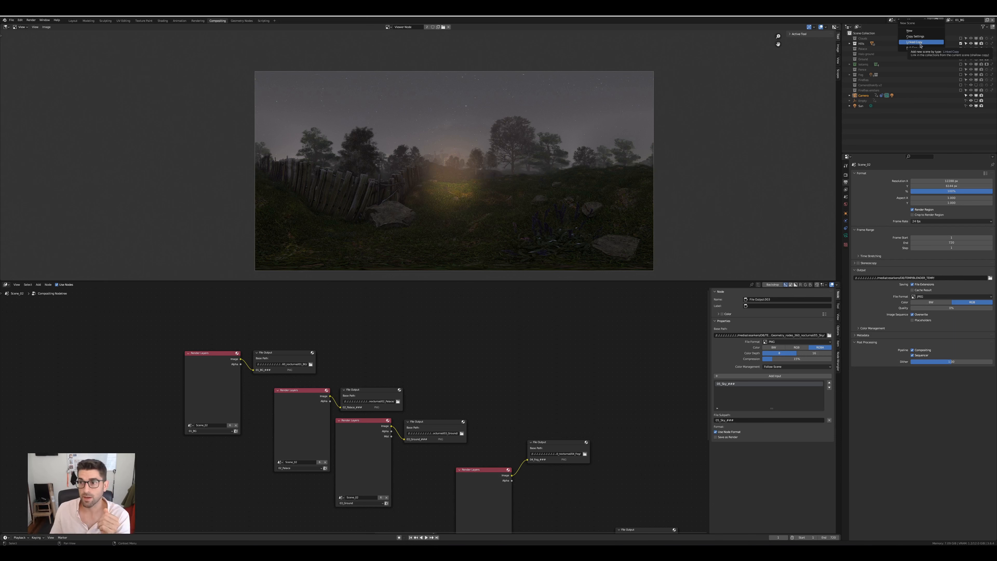
pyautogui.click(914, 42)
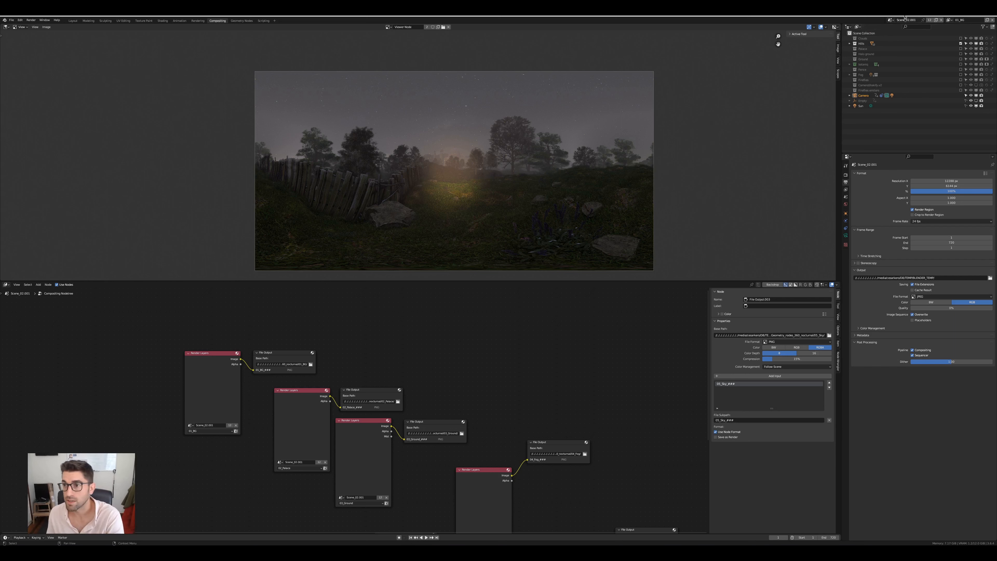
pyautogui.moveTo(909, 20); pyautogui.dragTo(935, 22)
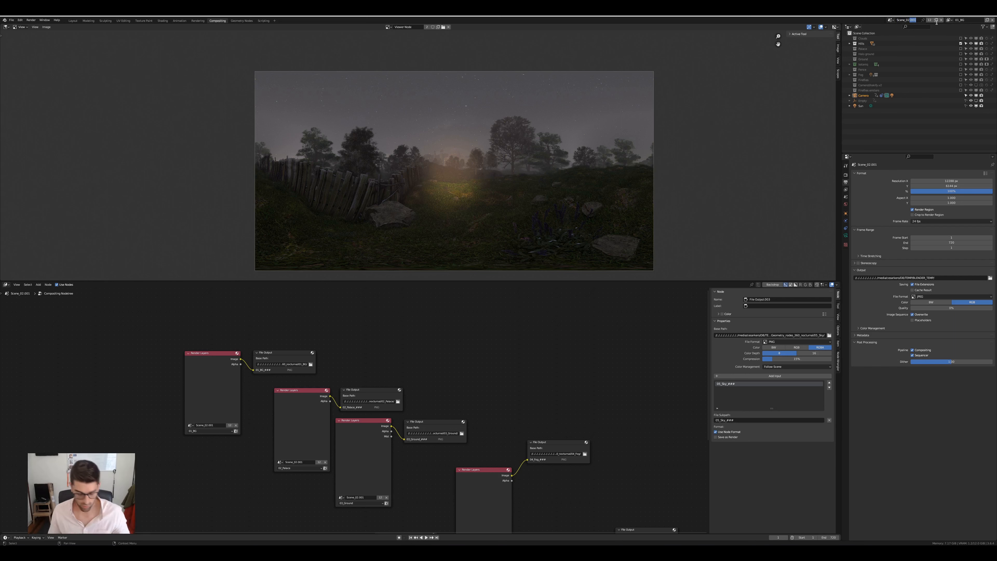
pyautogui.write('_test')
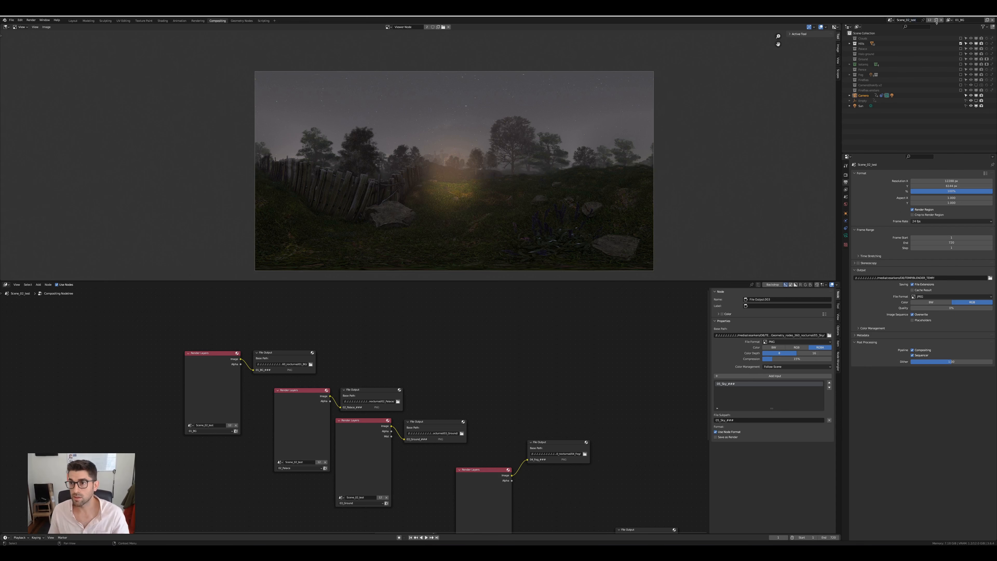
# Set the base path of each layer's File Output node to its matching subfolder inside the 12_Test output folder.
pyautogui.scroll(-6, 414, 301)
pyautogui.scroll(8, 355, 413)
pyautogui.moveTo(280, 352); pyautogui.dragTo(367, 463, button='middle')
pyautogui.scroll(4, 368, 463)
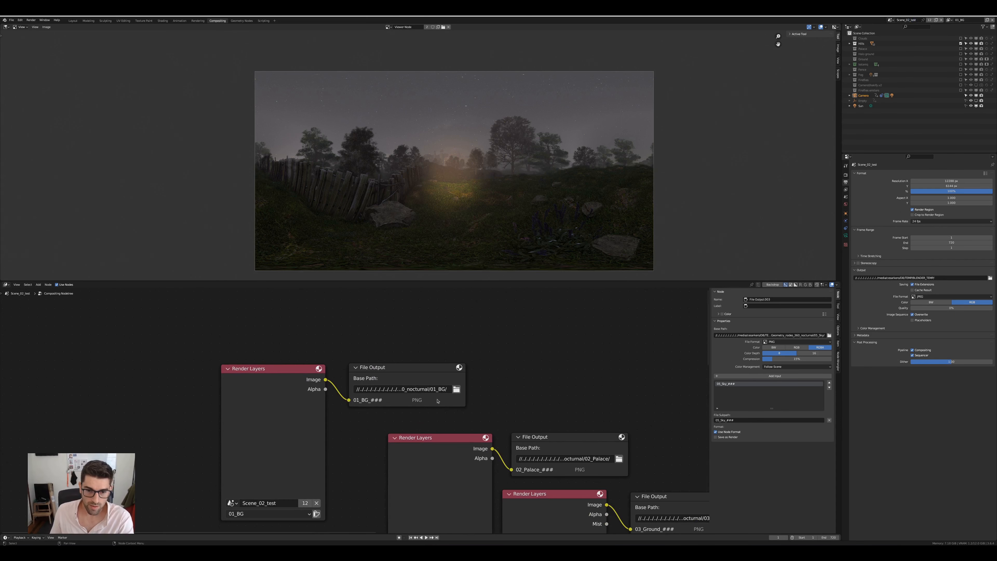
pyautogui.click(456, 389)
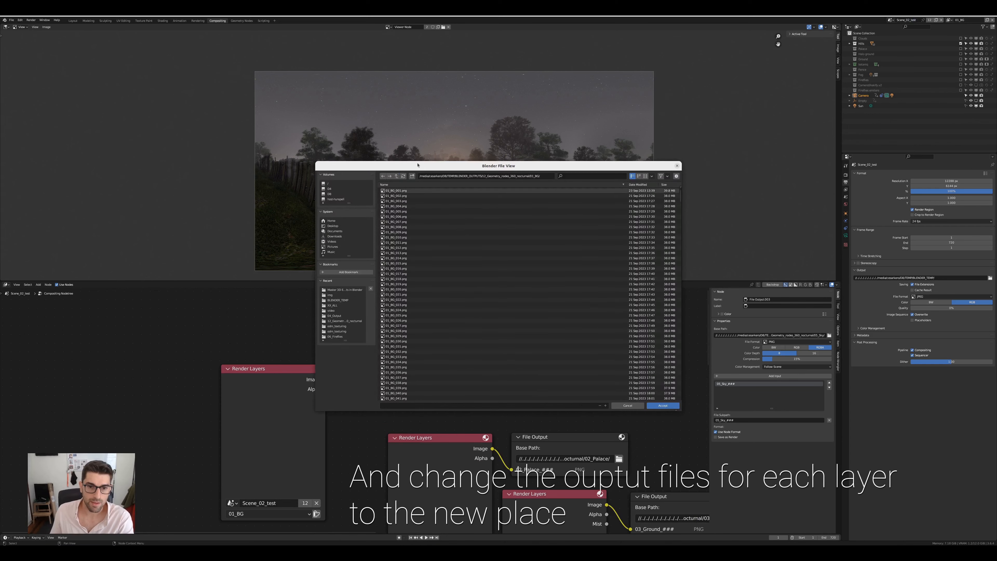
pyautogui.click(397, 176)
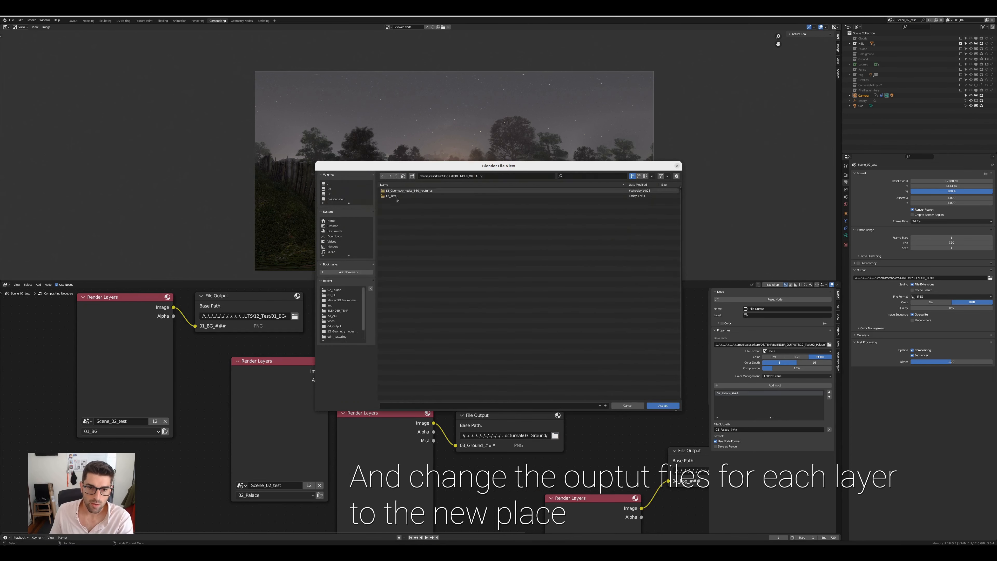
pyautogui.doubleClick(390, 196)
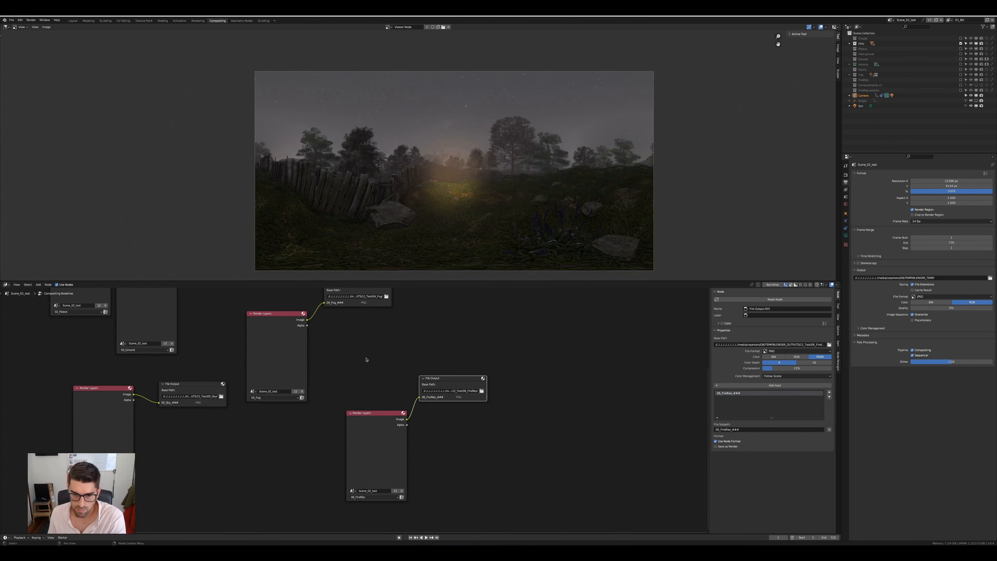
pyautogui.scroll(-4, 566, 431)
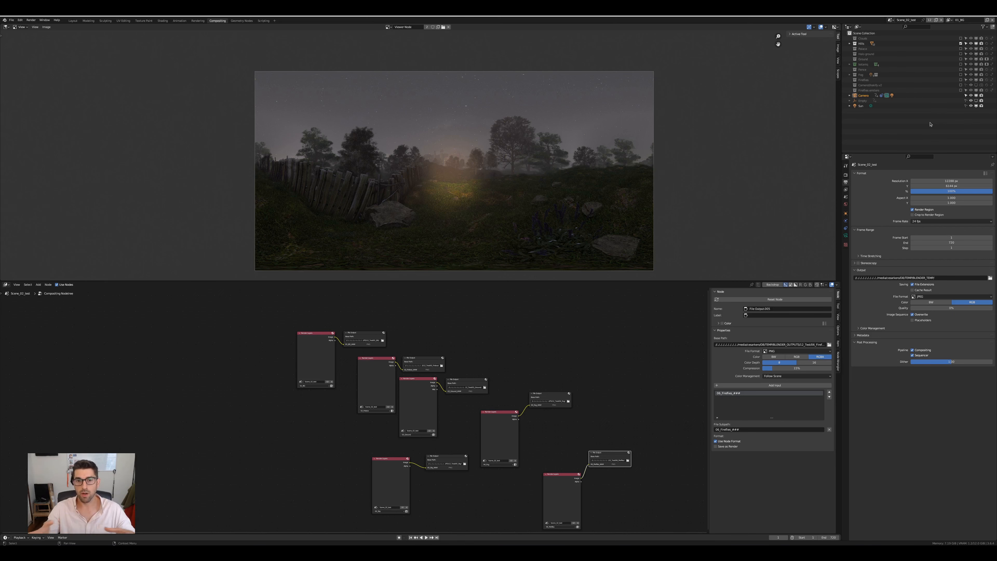
# Inspect the mountains around the camera in the Layout workspace and the tree particle settings of the first mountain object.
pyautogui.click(73, 21)
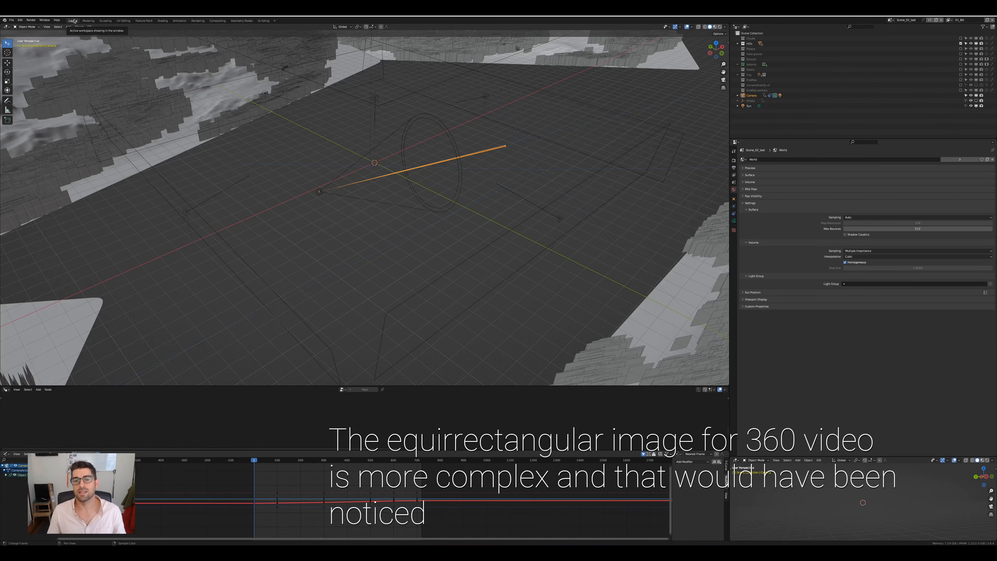
pyautogui.scroll(-6, 373, 192)
pyautogui.moveTo(372, 193); pyautogui.dragTo(427, 190, button='middle')
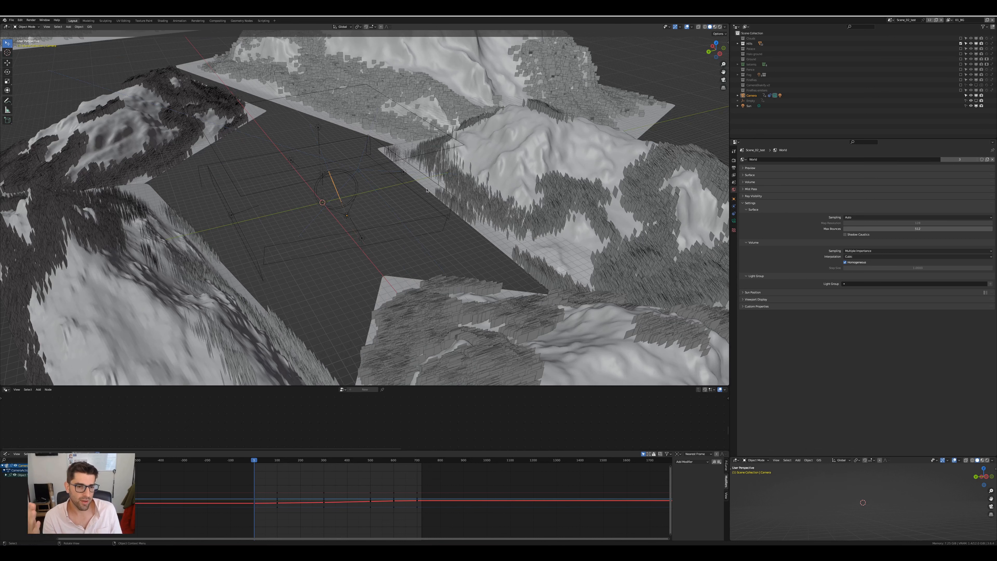
pyautogui.moveTo(427, 190); pyautogui.dragTo(414, 190, button='middle')
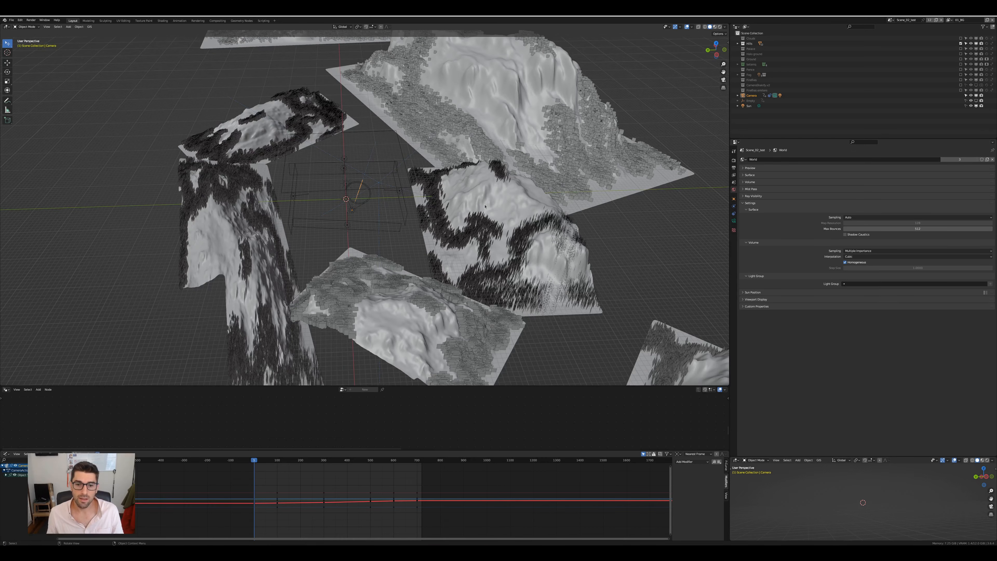
pyautogui.scroll(5, 407, 223)
pyautogui.moveTo(565, 281); pyautogui.dragTo(344, 111, button='middle')
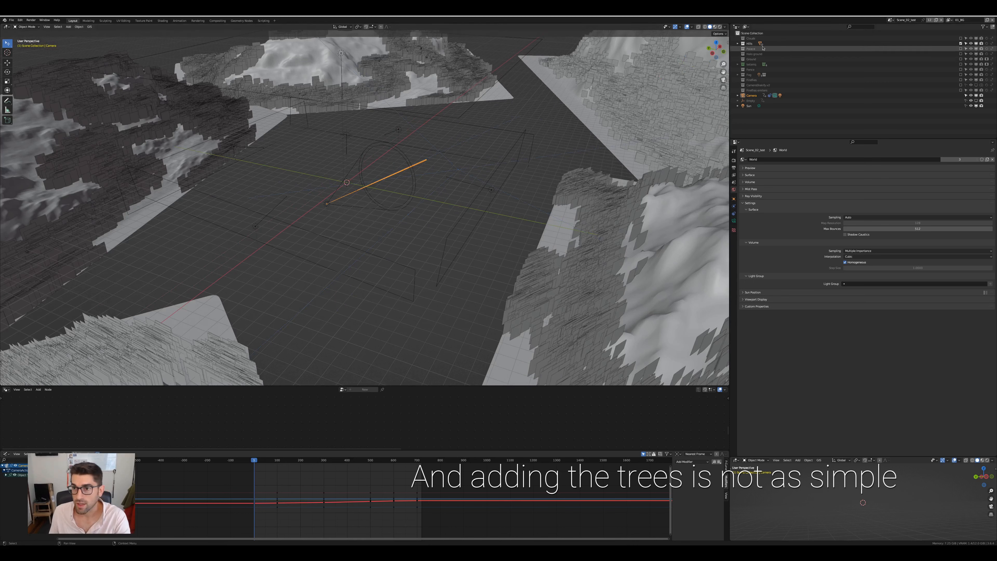
pyautogui.click(738, 43)
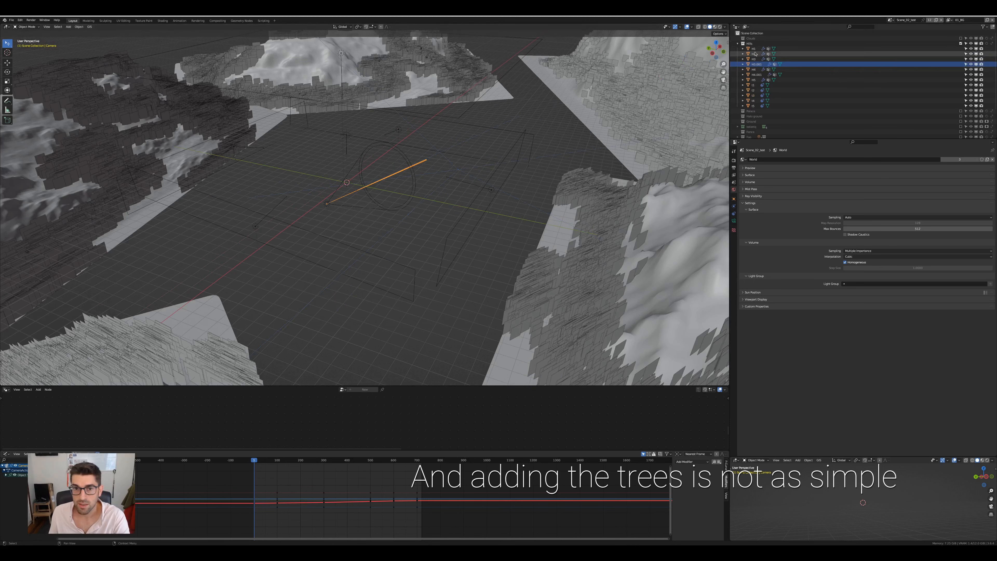
pyautogui.click(754, 54)
pyautogui.click(753, 48)
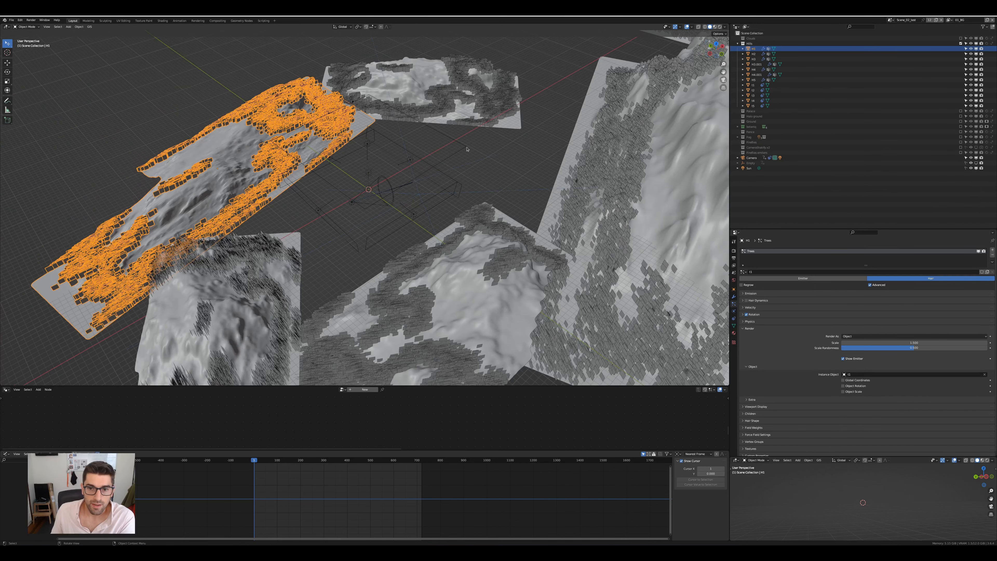
pyautogui.moveTo(413, 335); pyautogui.dragTo(665, 235, button='middle')
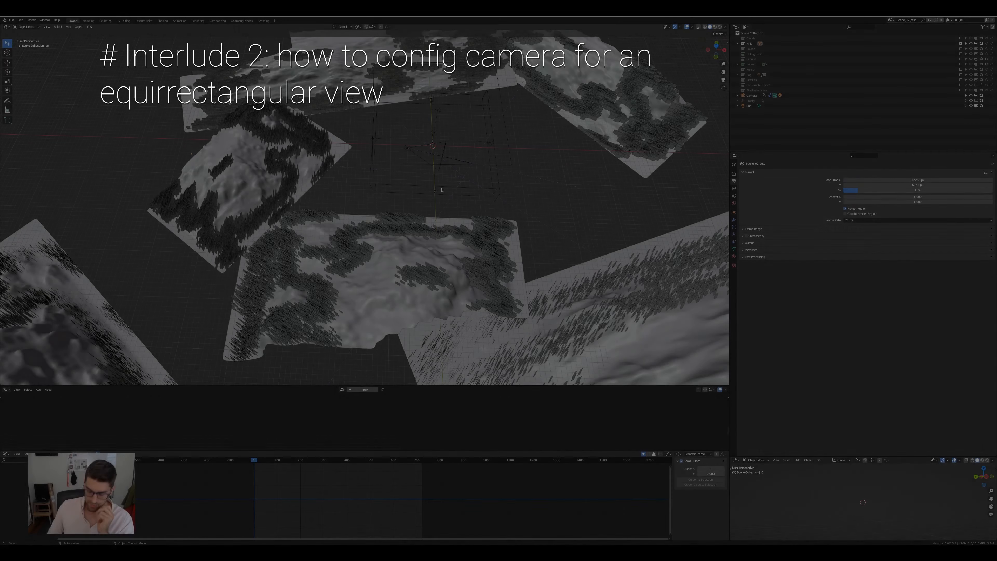
# Look through the camera, check its panoramic equirectangular lens settings, and compare them with the scene's render engine settings.
pyautogui.press('KP_0')
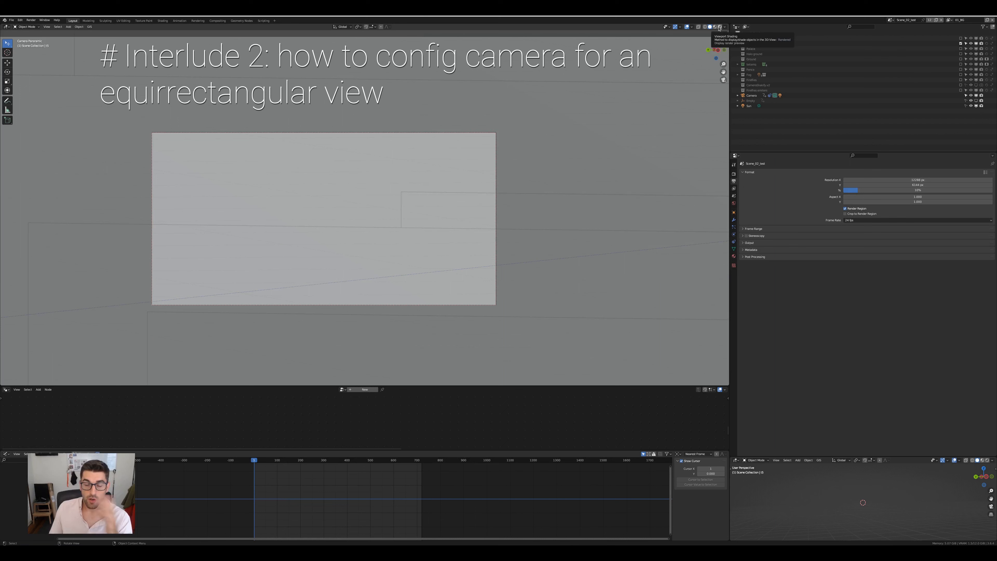
pyautogui.click(751, 96)
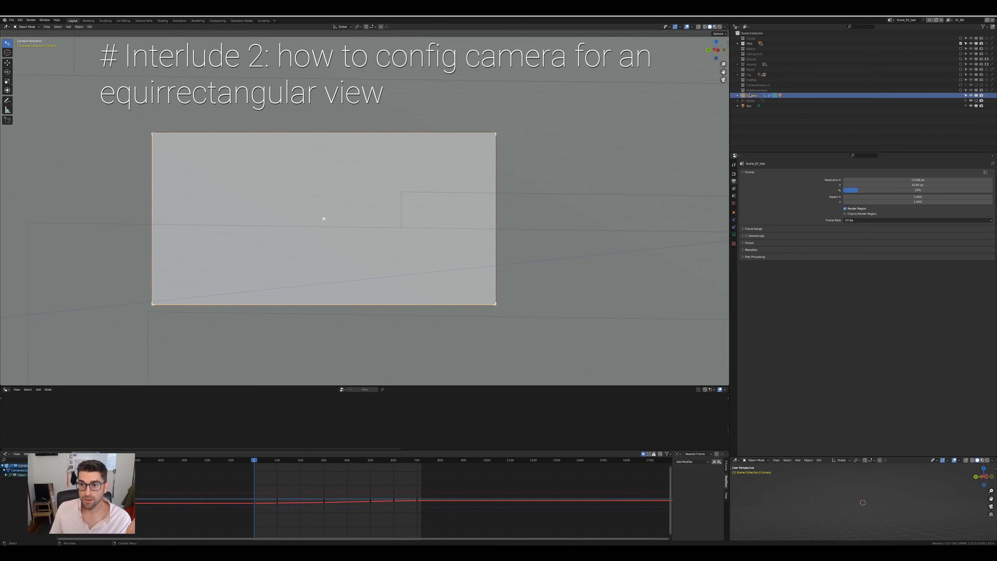
pyautogui.click(733, 235)
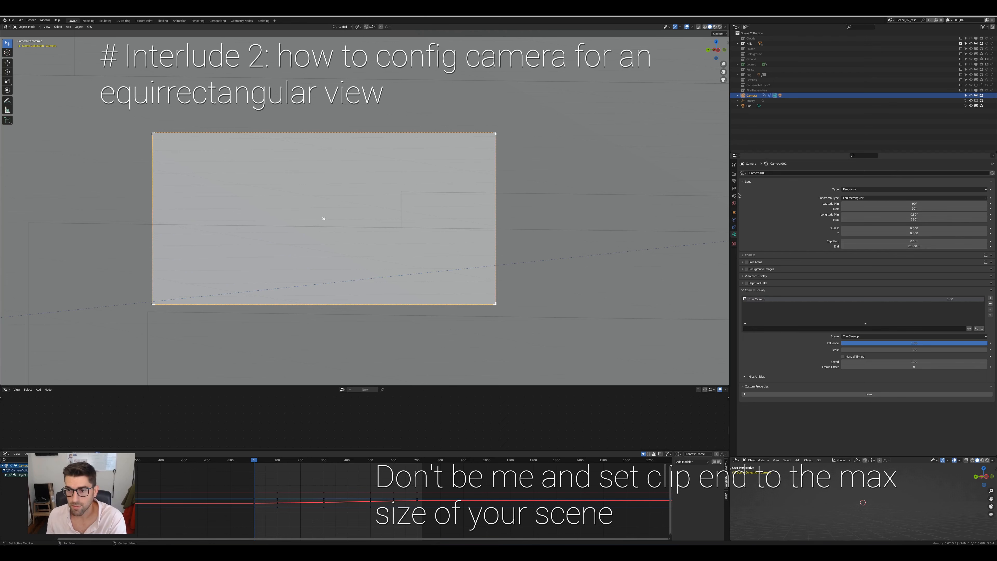
pyautogui.click(734, 175)
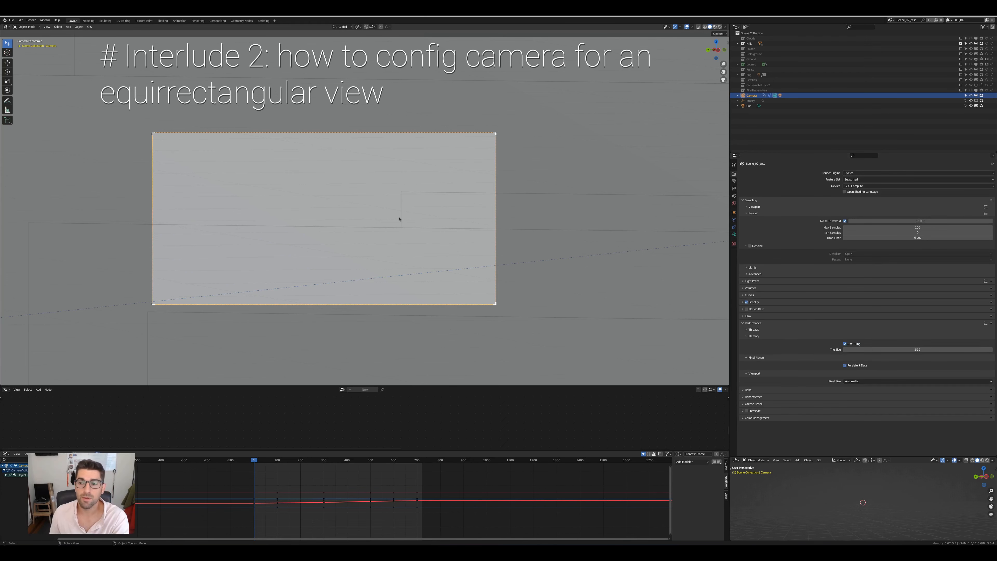
# Measure the full width of the scene in top view across all mountains, and remove the ruler.
pyautogui.press('KP_0')
pyautogui.press('KP_7')
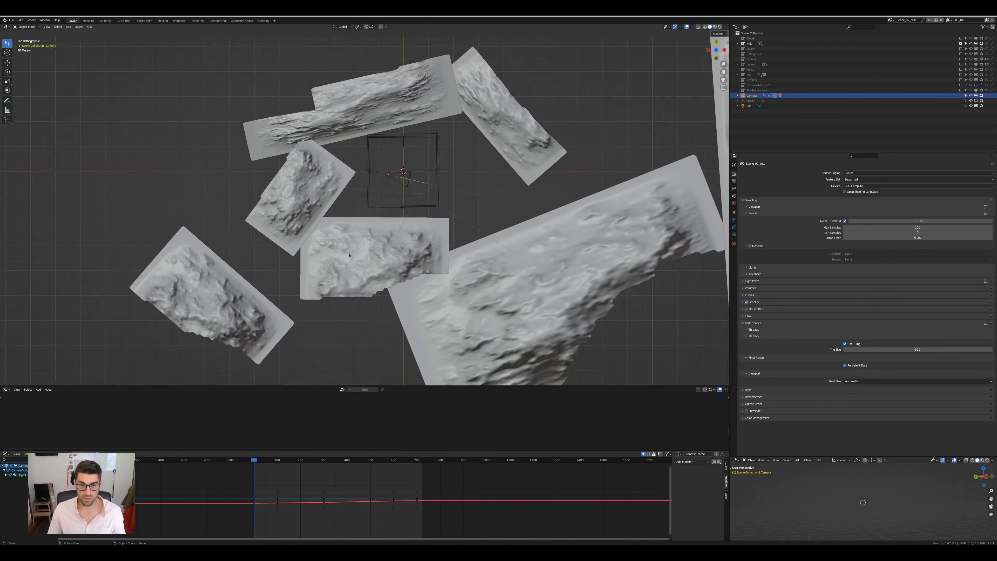
pyautogui.scroll(-1, 374, 252)
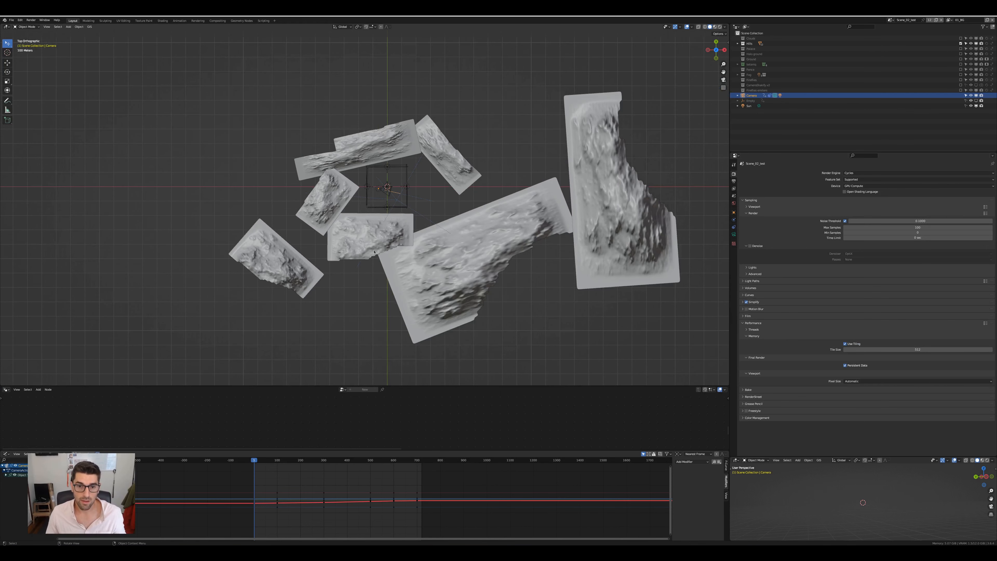
pyautogui.click(7, 111)
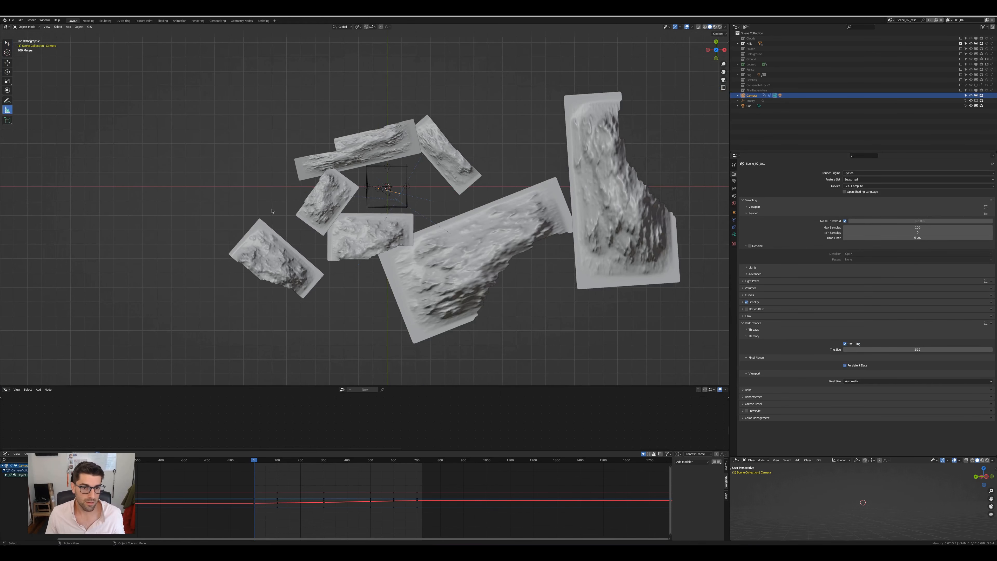
pyautogui.click(246, 190)
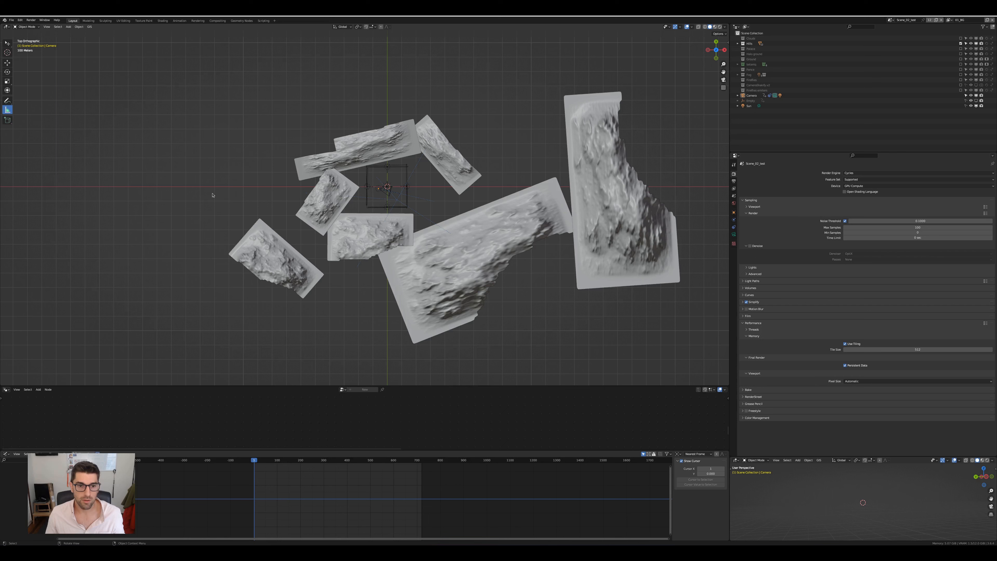
pyautogui.moveTo(212, 194); pyautogui.dragTo(685, 195)
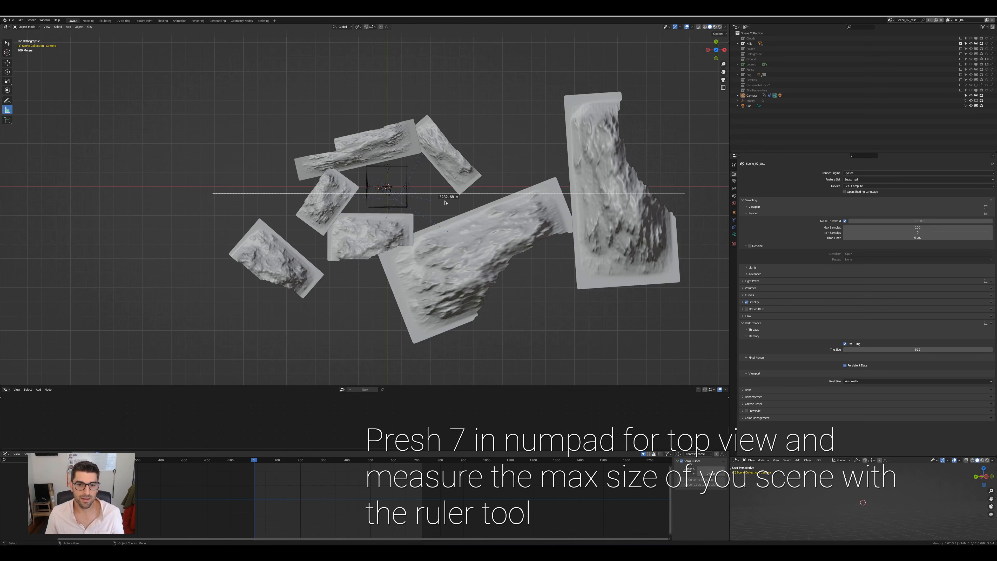
pyautogui.press('Delete')
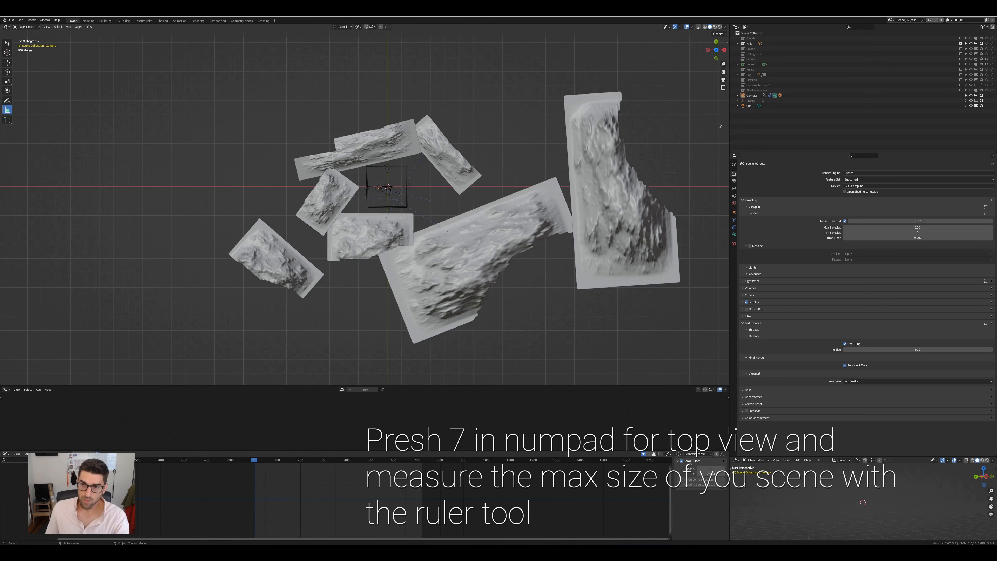
# Set the camera's clip end distance to 3000 m.
pyautogui.click(752, 95)
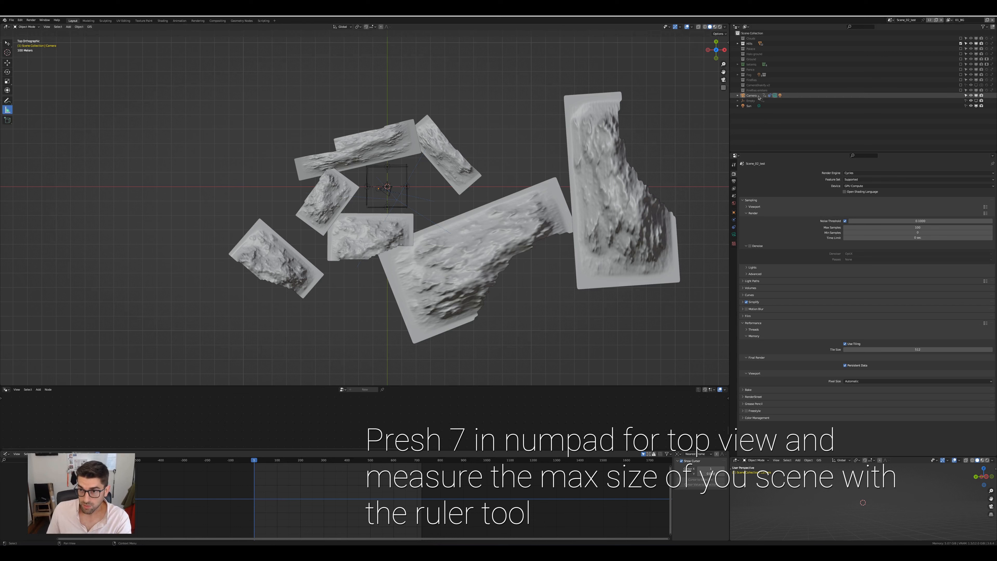
pyautogui.click(733, 234)
pyautogui.click(913, 245)
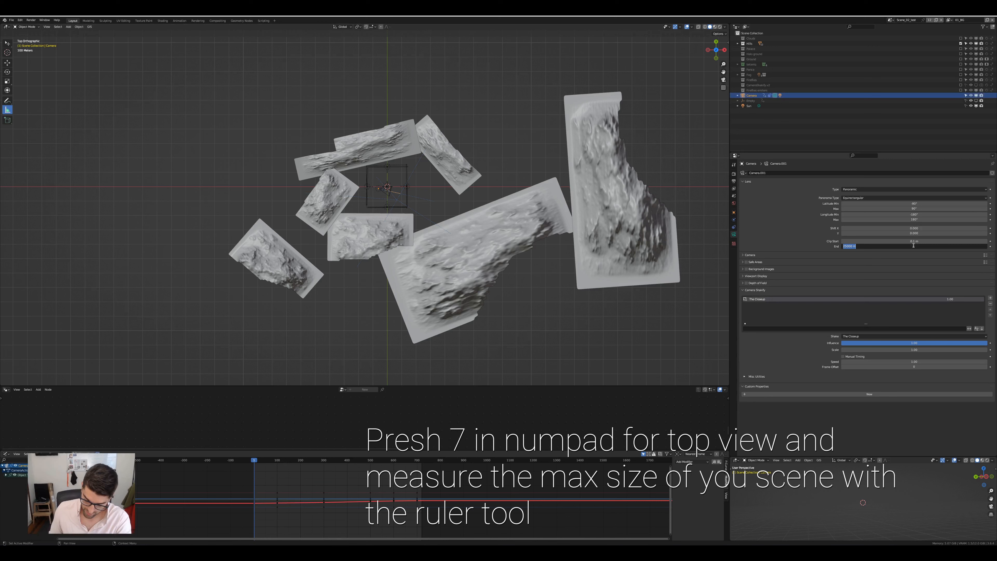
pyautogui.write('3')
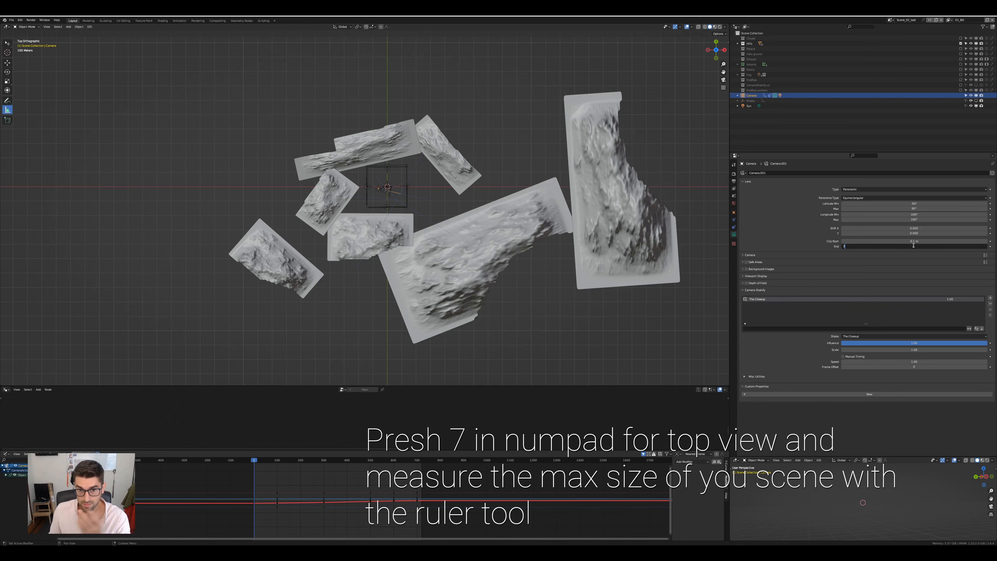
pyautogui.write('000')
pyautogui.press('Return')
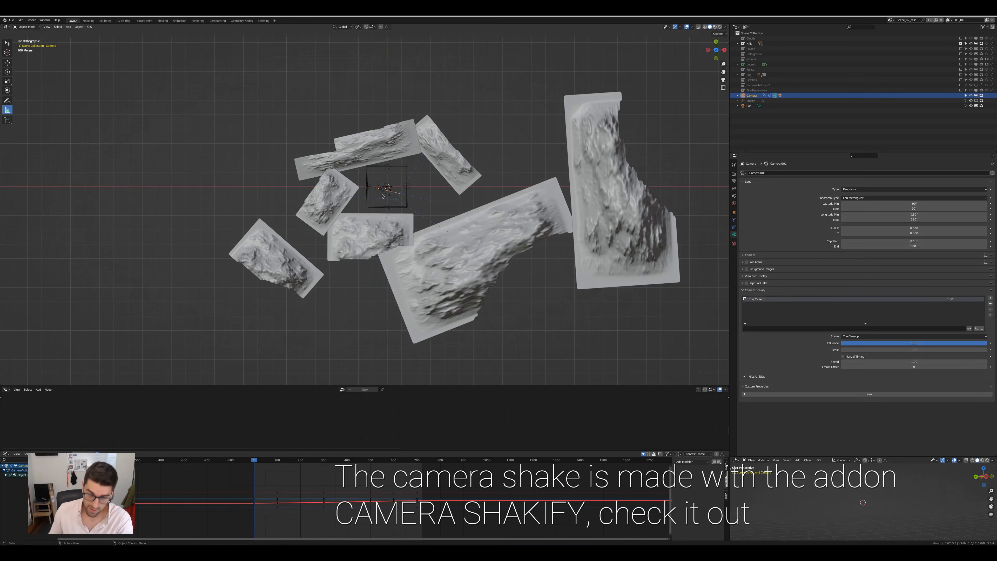
# Look through the camera and set the output resolution scale to 50%.
pyautogui.press('KP_0')
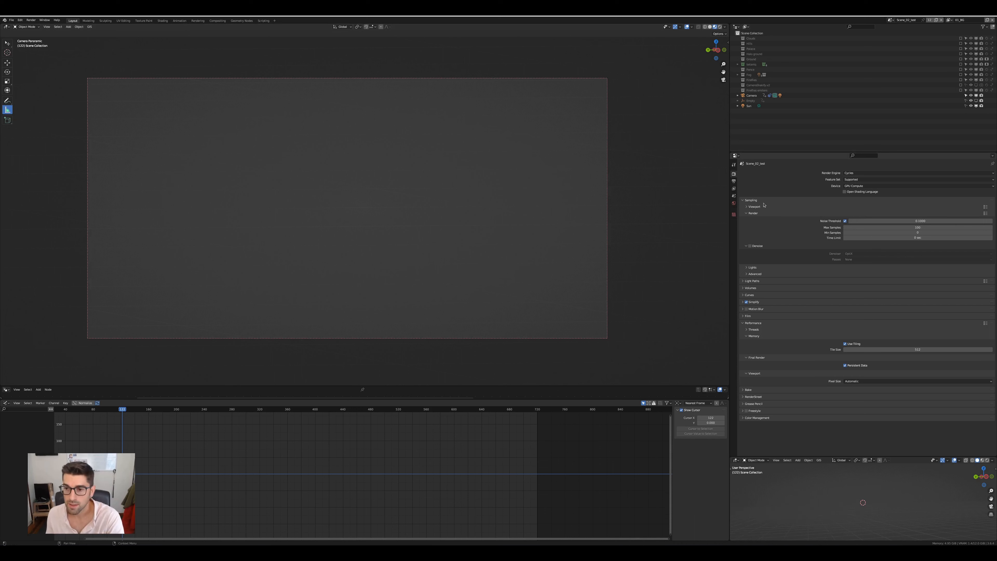
pyautogui.click(734, 181)
pyautogui.click(927, 190)
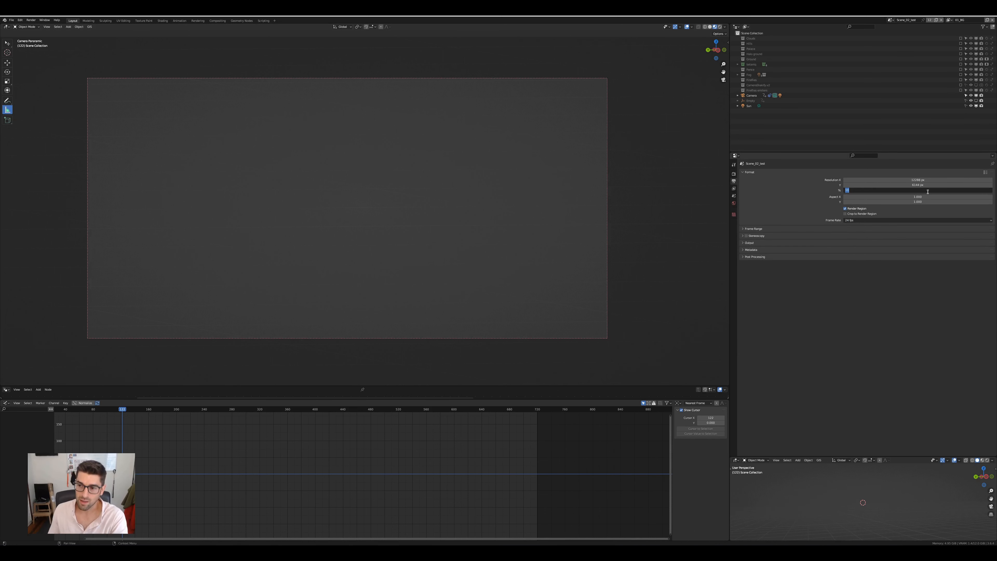
pyautogui.write('50')
pyautogui.press('Return')
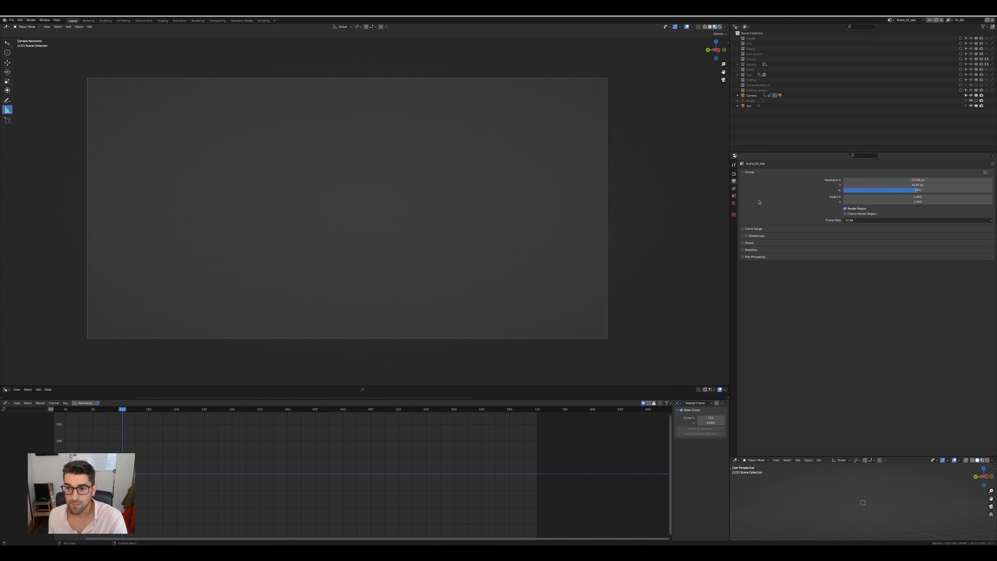
# Compare the CUDA and OptiX options for the Cycles render devices in the preferences, finishing with OptiX selected.
pyautogui.click(734, 173)
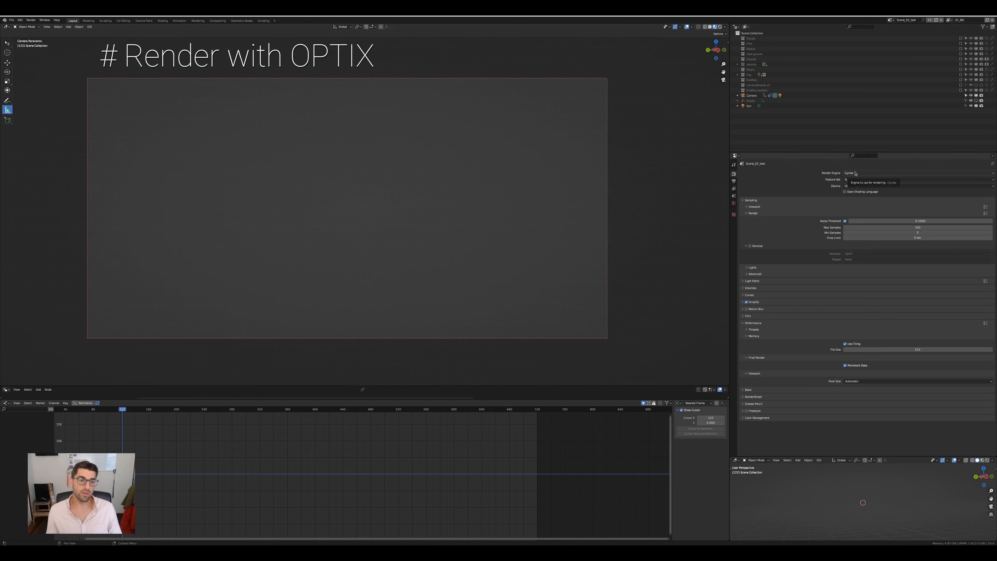
pyautogui.click(20, 21)
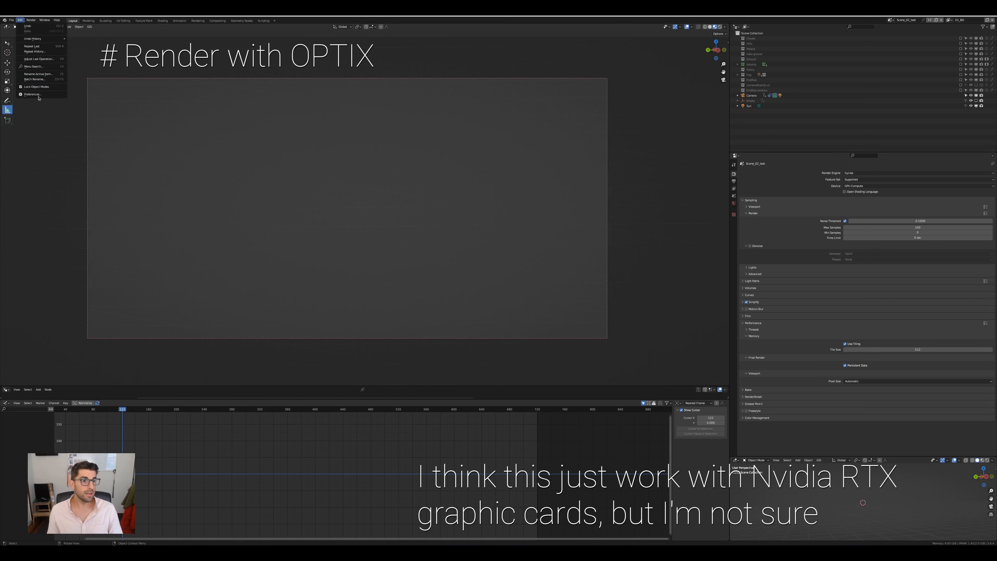
pyautogui.moveTo(11, 20)
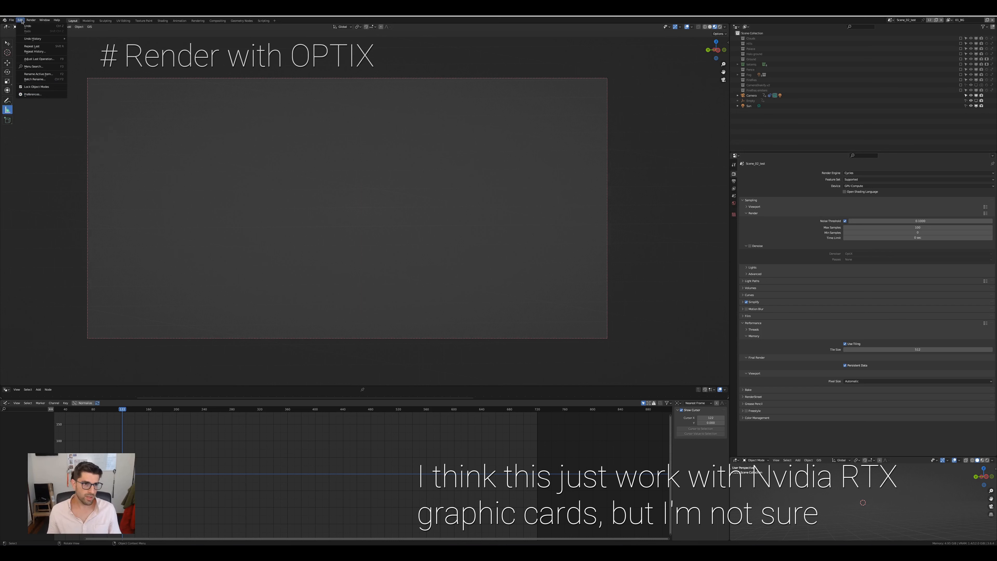
pyautogui.click(28, 96)
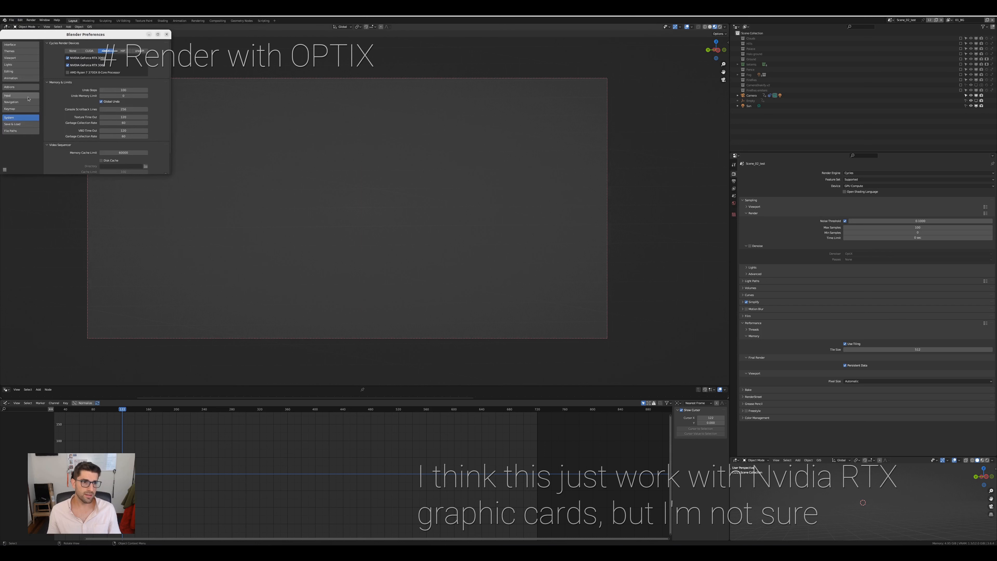
pyautogui.click(85, 50)
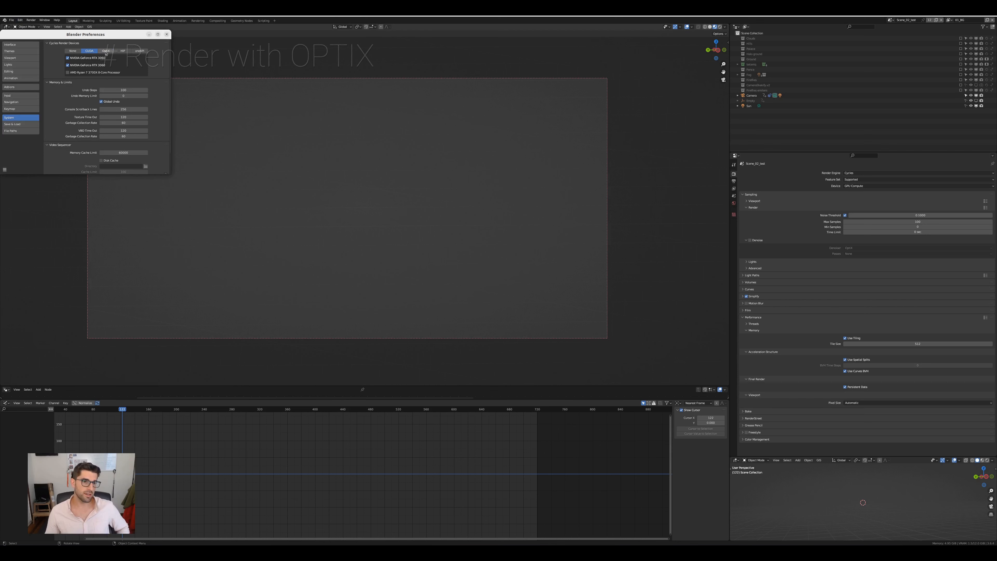
pyautogui.click(106, 51)
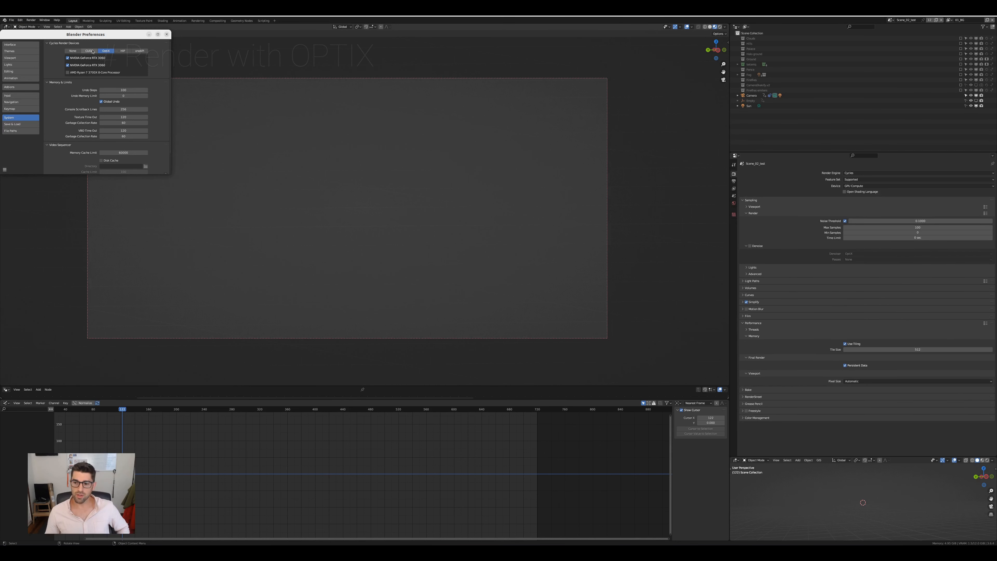
pyautogui.click(91, 51)
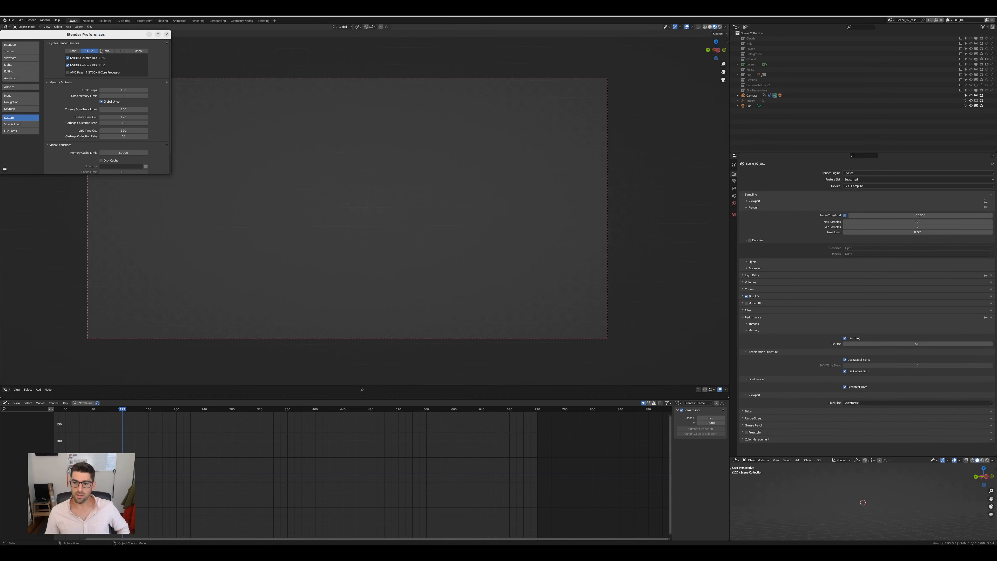
pyautogui.click(104, 51)
pyautogui.click(92, 51)
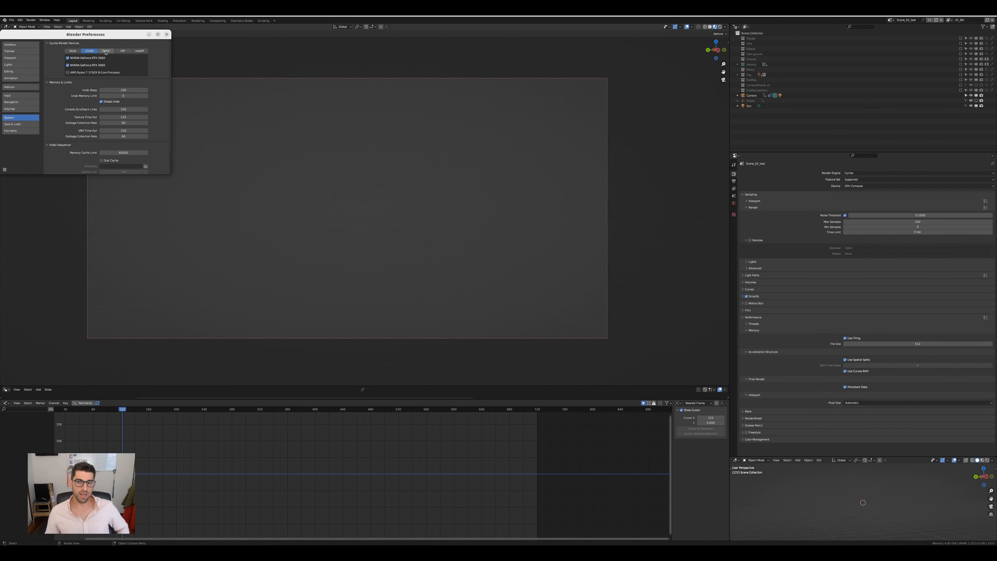
pyautogui.click(105, 51)
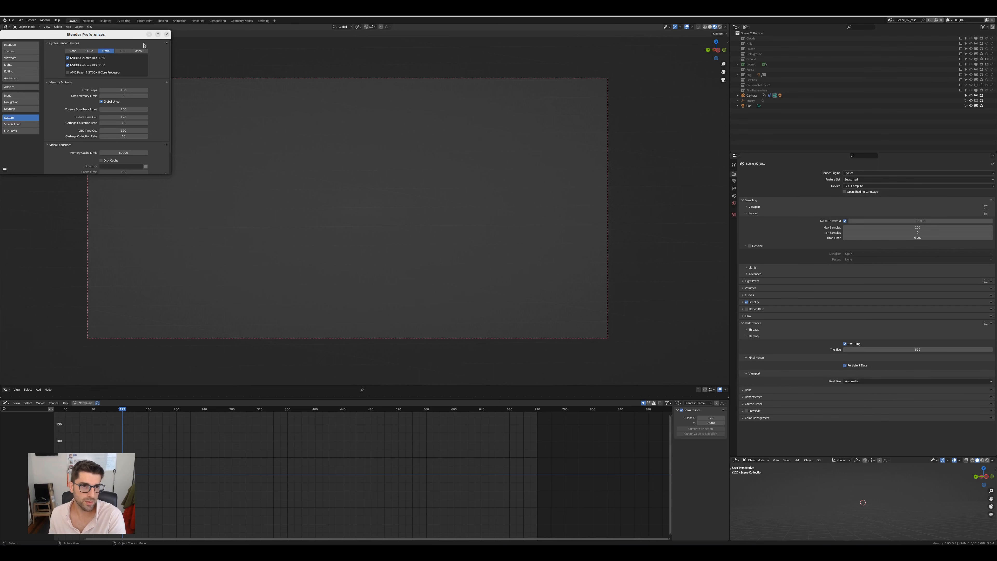
pyautogui.click(166, 35)
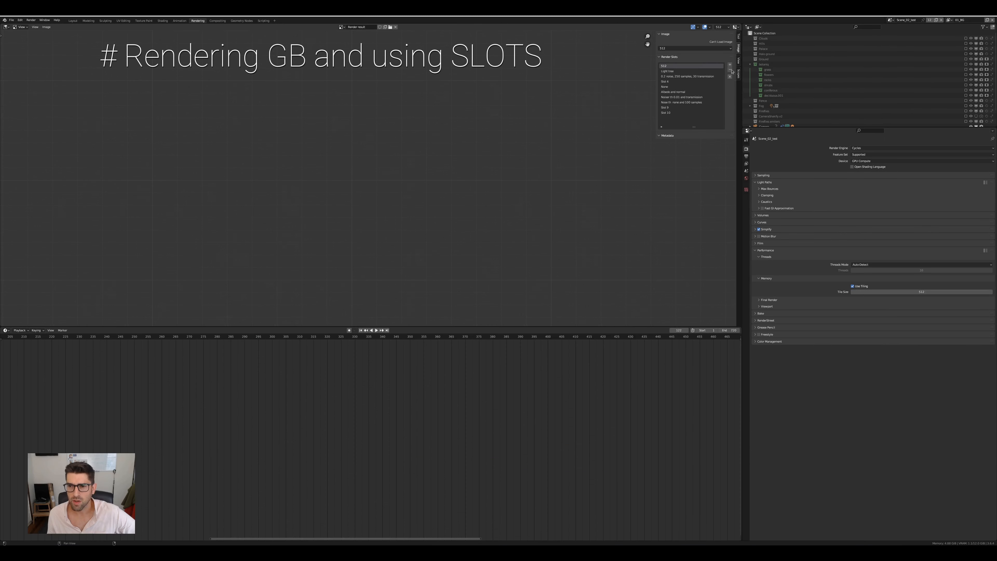
# Remove the render result's slots one after another, keeping only Slot 10.
pyautogui.click(729, 69)
pyautogui.click(729, 70)
pyautogui.click(729, 70)
pyautogui.click(730, 70)
pyautogui.click(730, 70)
pyautogui.click(730, 70)
pyautogui.click(730, 70)
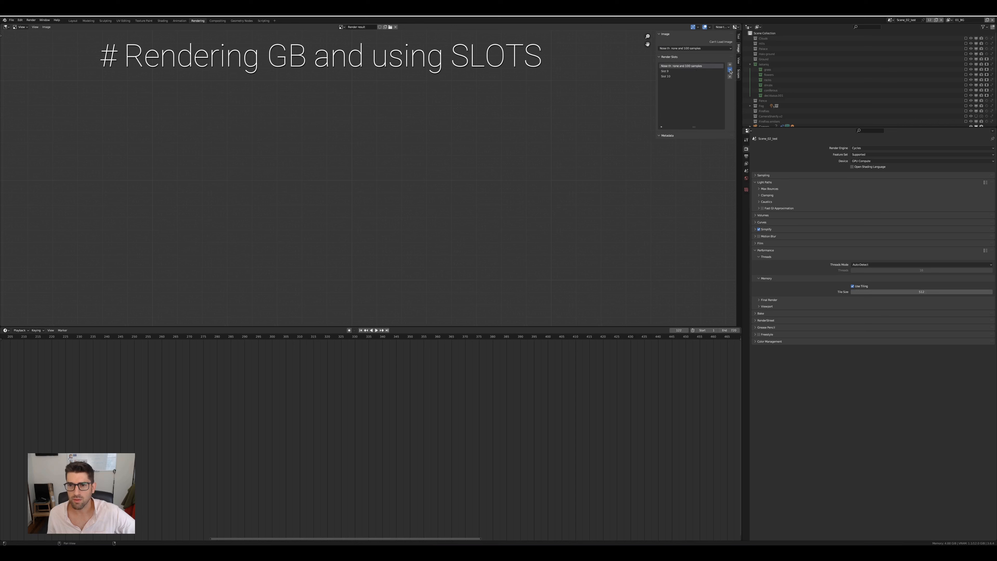
pyautogui.click(730, 70)
pyautogui.click(729, 70)
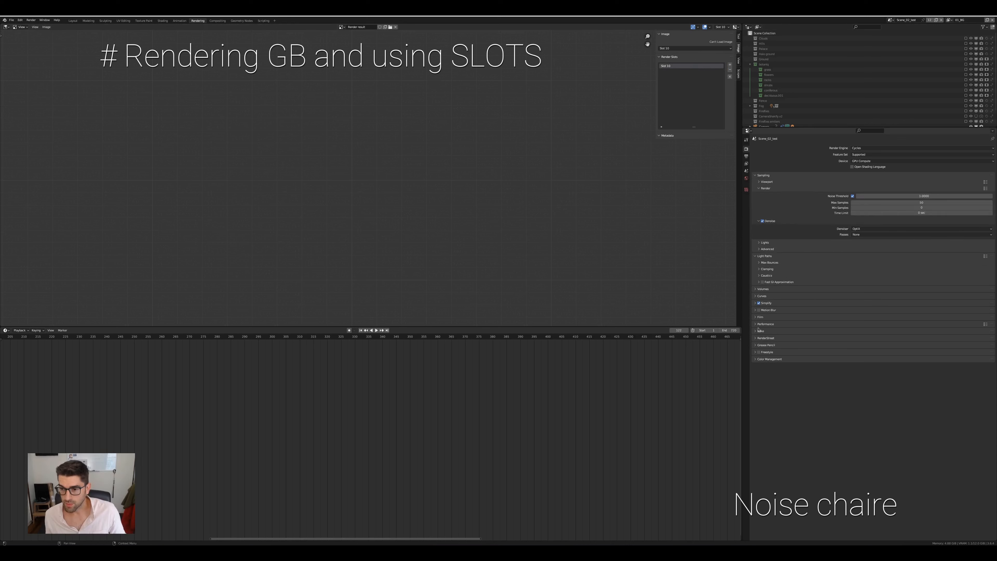
# Review the film transparency, light sampling and maximum light bounce settings of the test scene.
pyautogui.click(753, 317)
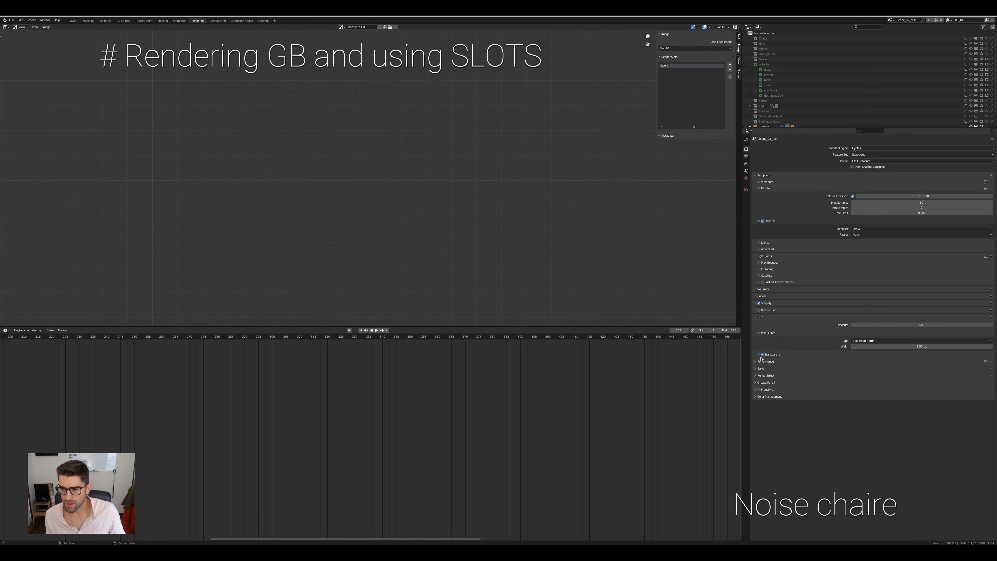
pyautogui.click(756, 317)
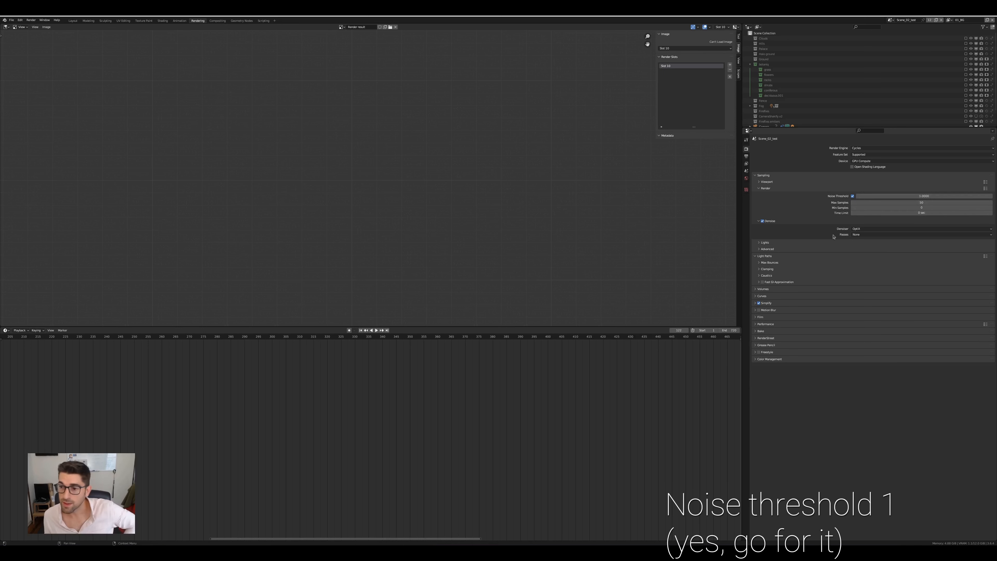
pyautogui.click(765, 243)
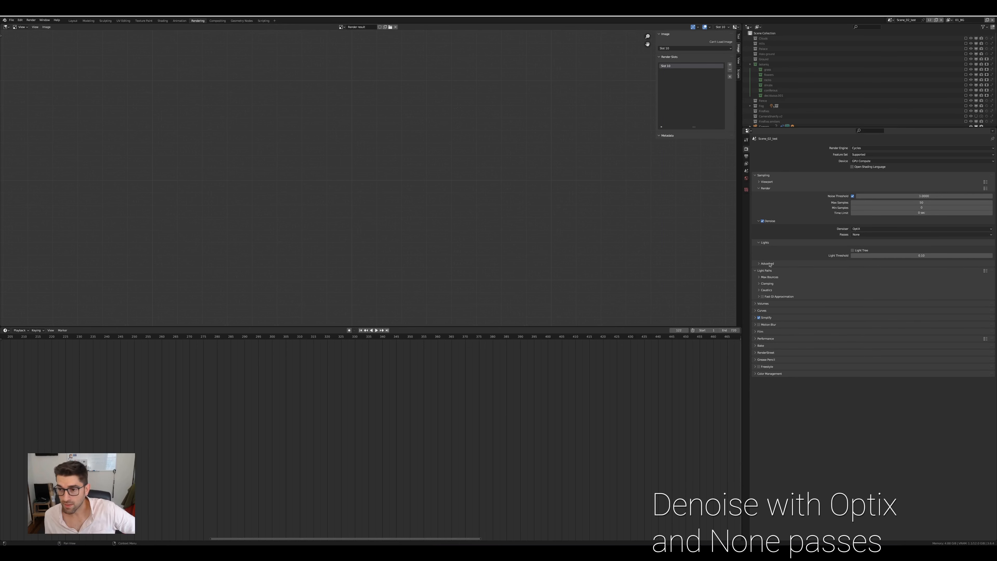
pyautogui.click(768, 277)
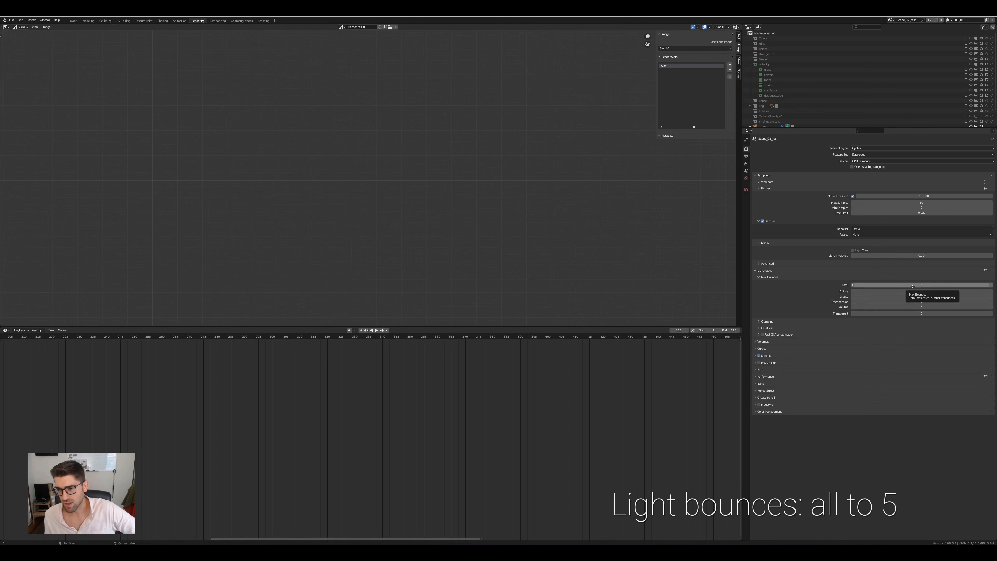
pyautogui.click(768, 277)
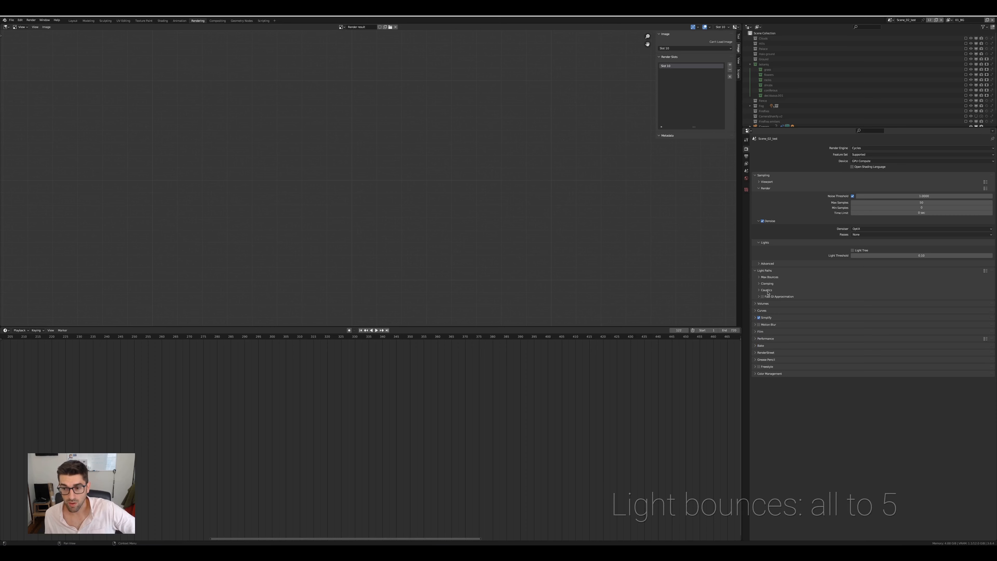
# Render the current frame with Fast GI Approximation enabled and inspect the mountains and trees across the panorama.
pyautogui.press('F12')
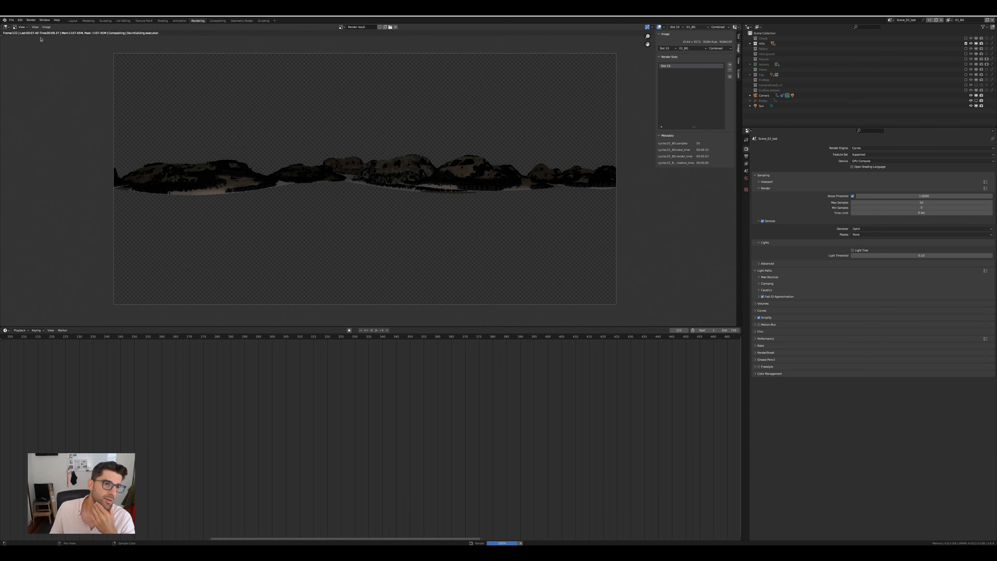
pyautogui.scroll(6, 372, 184)
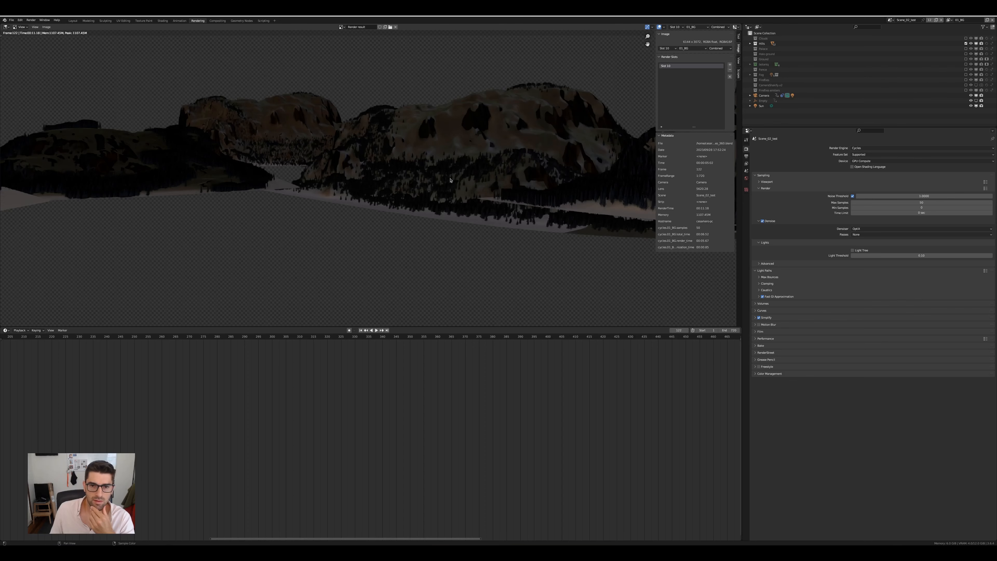
pyautogui.moveTo(644, 181); pyautogui.dragTo(384, 189, button='middle')
pyautogui.scroll(2, 385, 188)
pyautogui.scroll(-2, 385, 189)
pyautogui.scroll(-3, 384, 189)
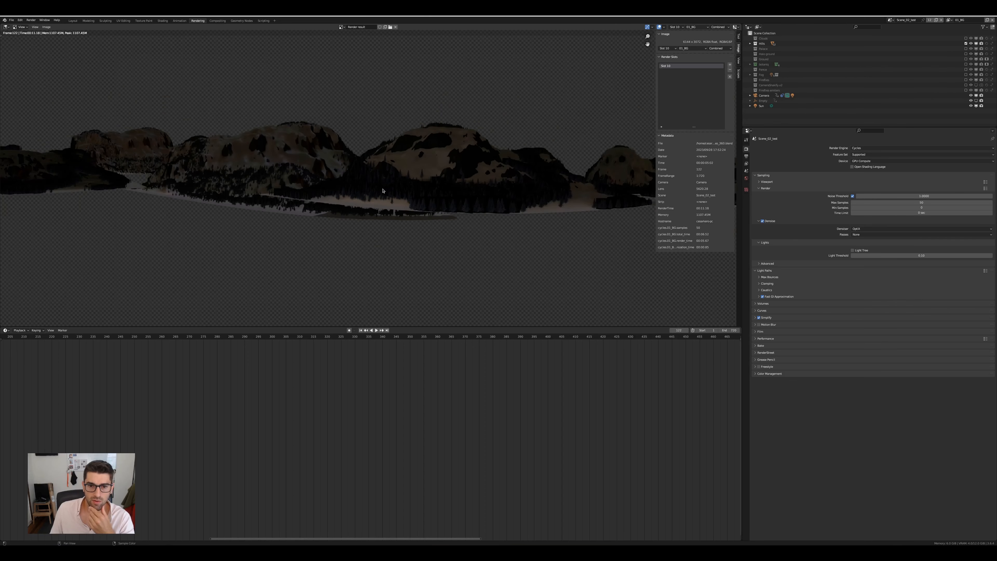
pyautogui.moveTo(169, 191); pyautogui.dragTo(369, 223, button='middle')
pyautogui.scroll(1, 201, 217)
pyautogui.scroll(5, 201, 217)
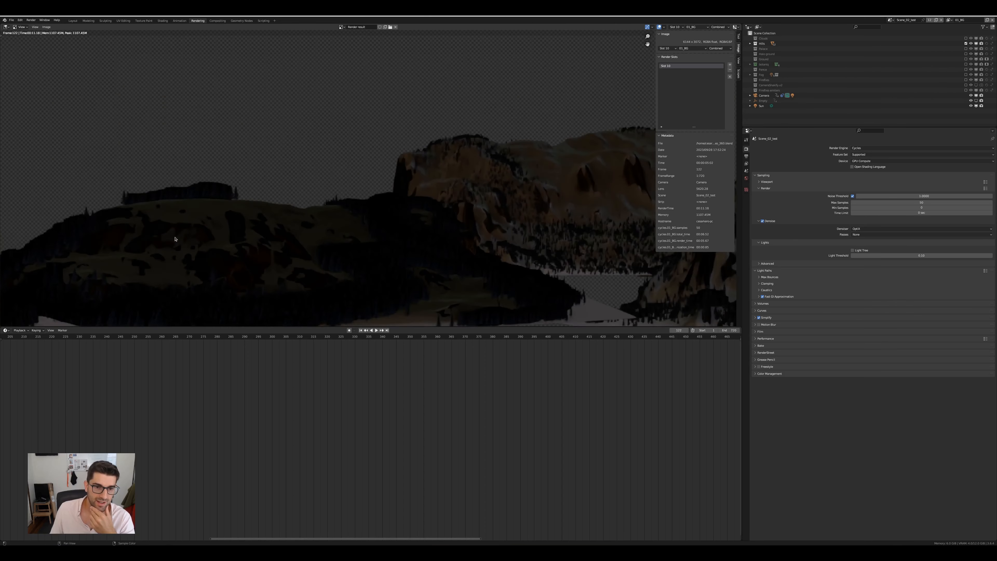
pyautogui.moveTo(173, 238); pyautogui.dragTo(401, 208, button='middle')
pyautogui.scroll(-4, 398, 207)
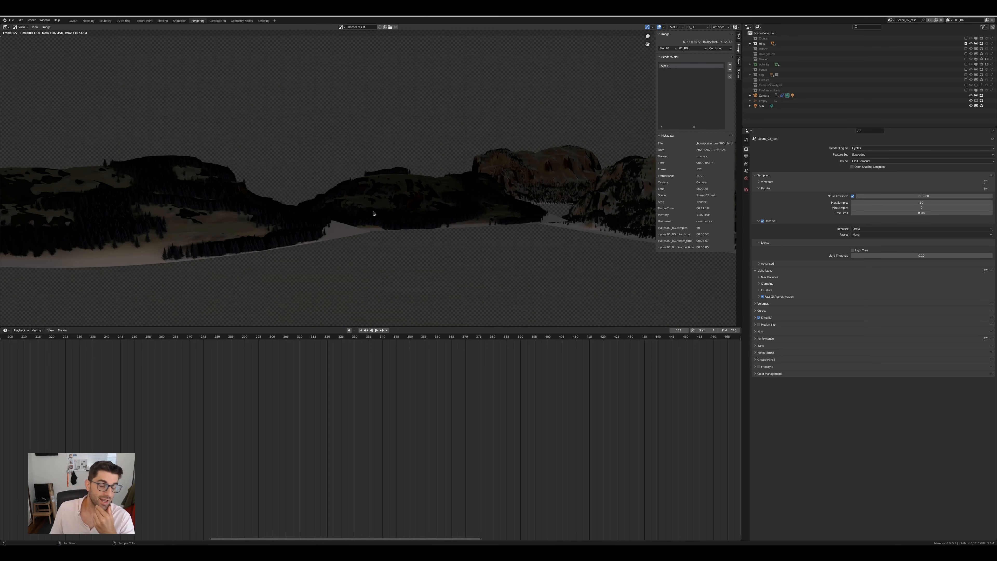
pyautogui.scroll(-2, 464, 214)
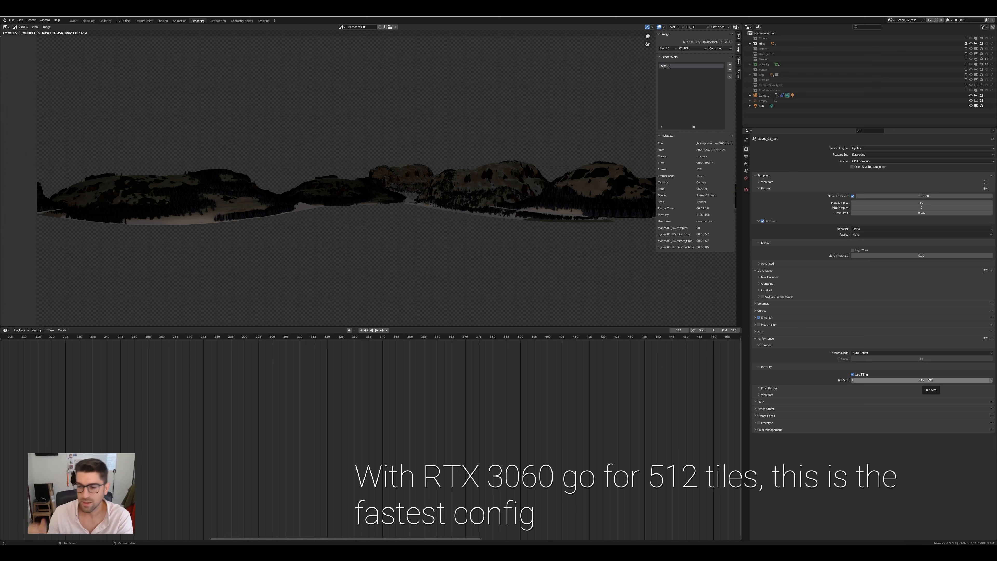
pyautogui.scroll(-4, 488, 193)
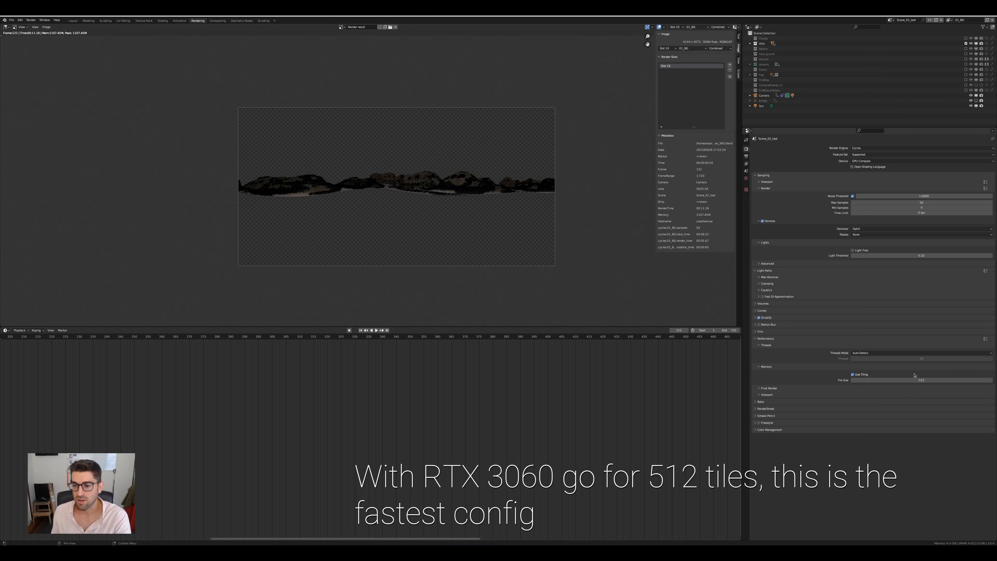
# Set the color management view transform to Standard.
pyautogui.click(756, 430)
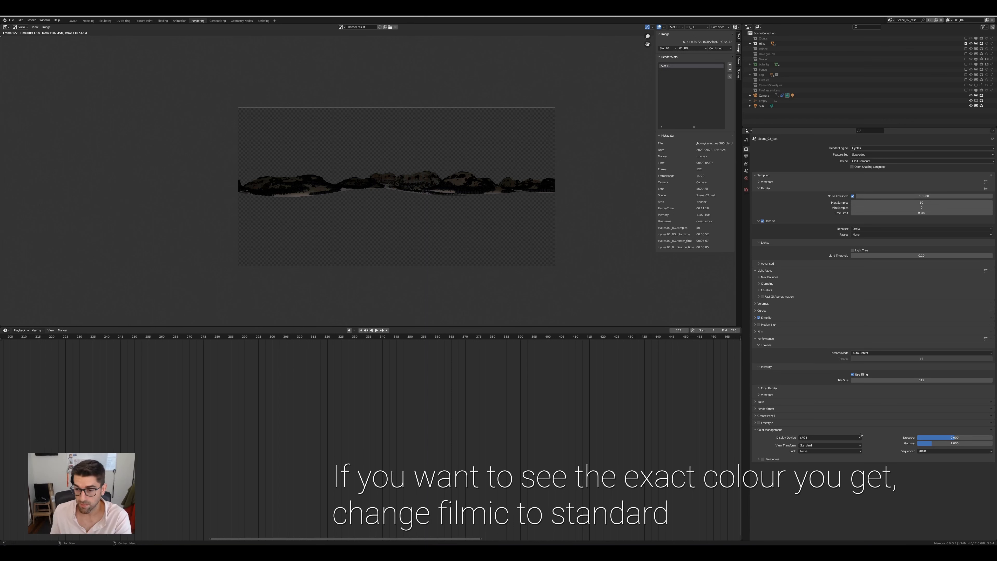
pyautogui.click(828, 445)
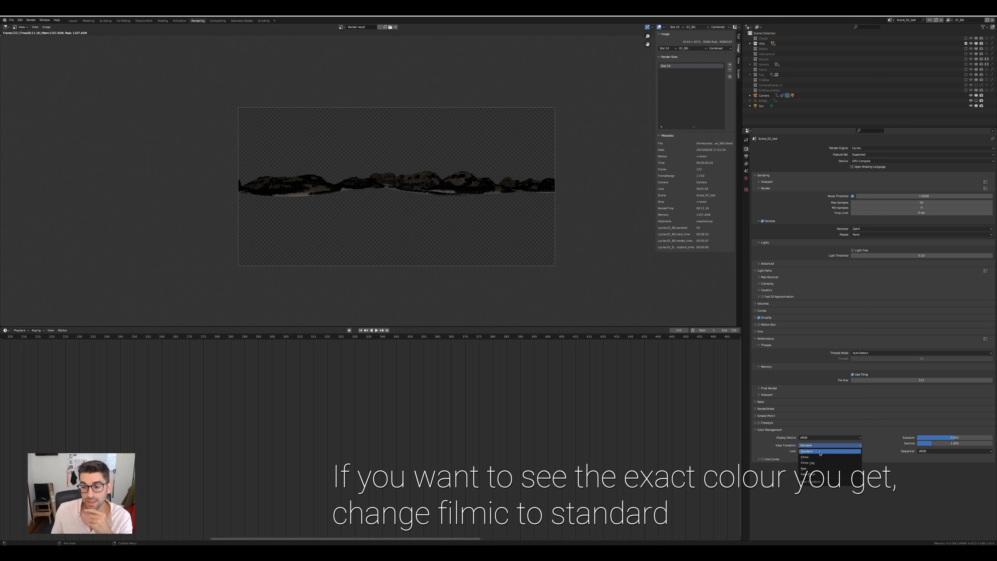
pyautogui.click(809, 450)
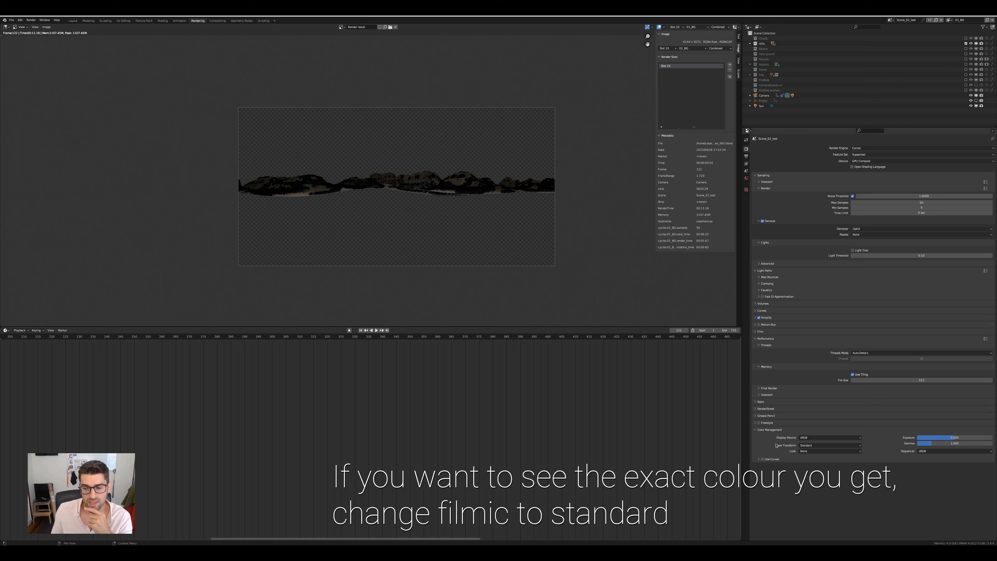
pyautogui.click(759, 432)
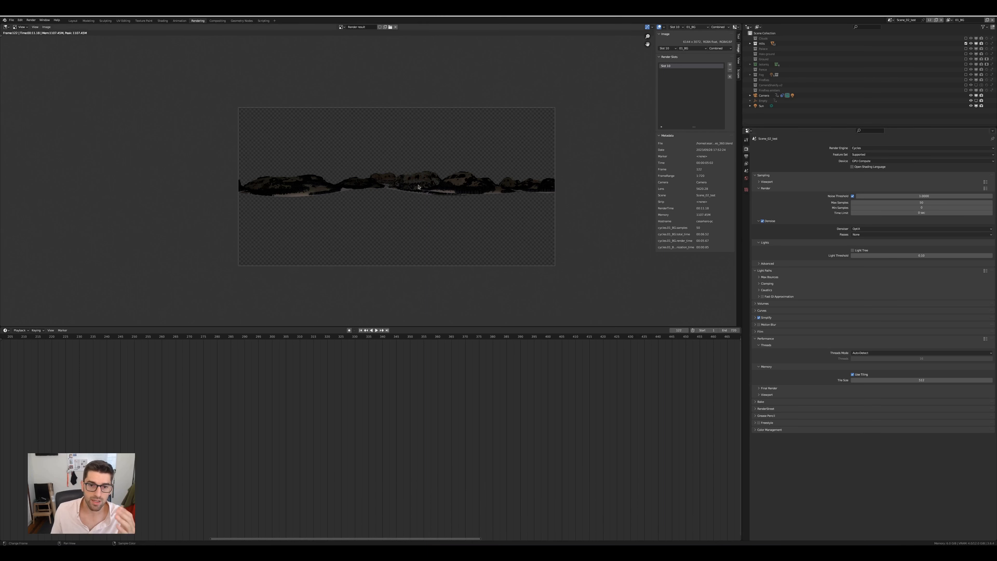
# Check the rendered mountains up close and set the output resolution scale to 100%.
pyautogui.scroll(8, 355, 177)
pyautogui.scroll(-8, 354, 177)
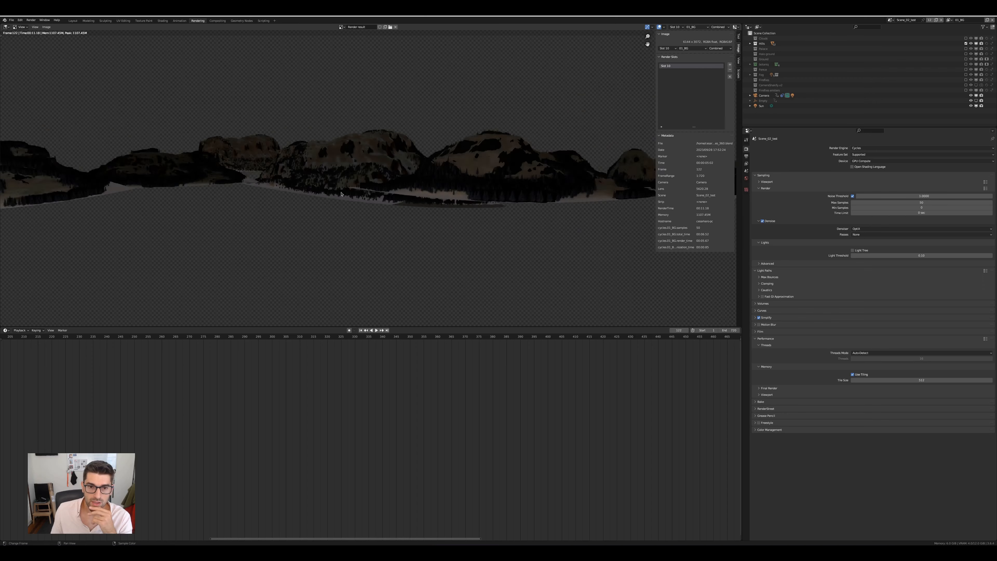
pyautogui.moveTo(321, 213); pyautogui.dragTo(349, 218, button='middle')
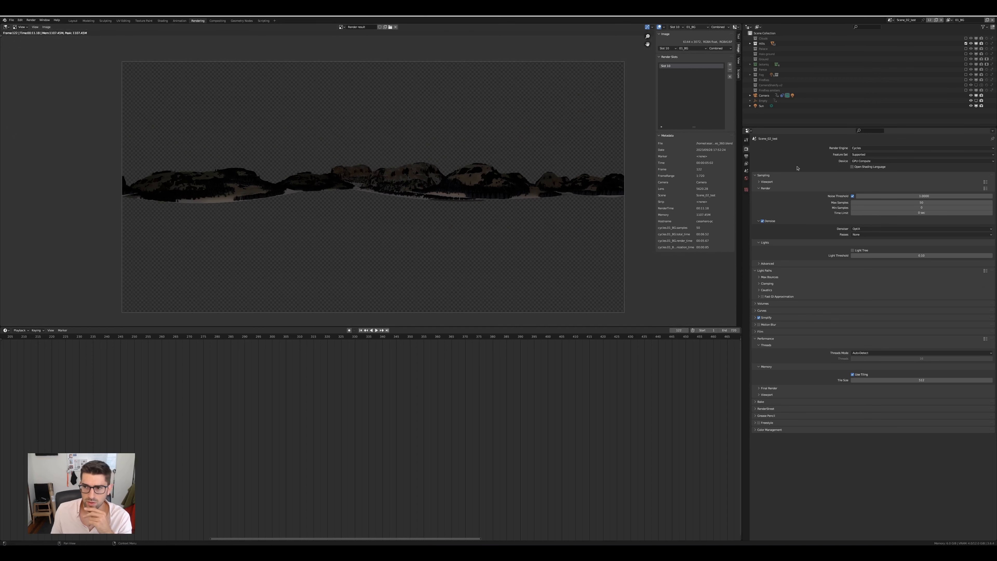
pyautogui.click(746, 155)
pyautogui.doubleClick(920, 165)
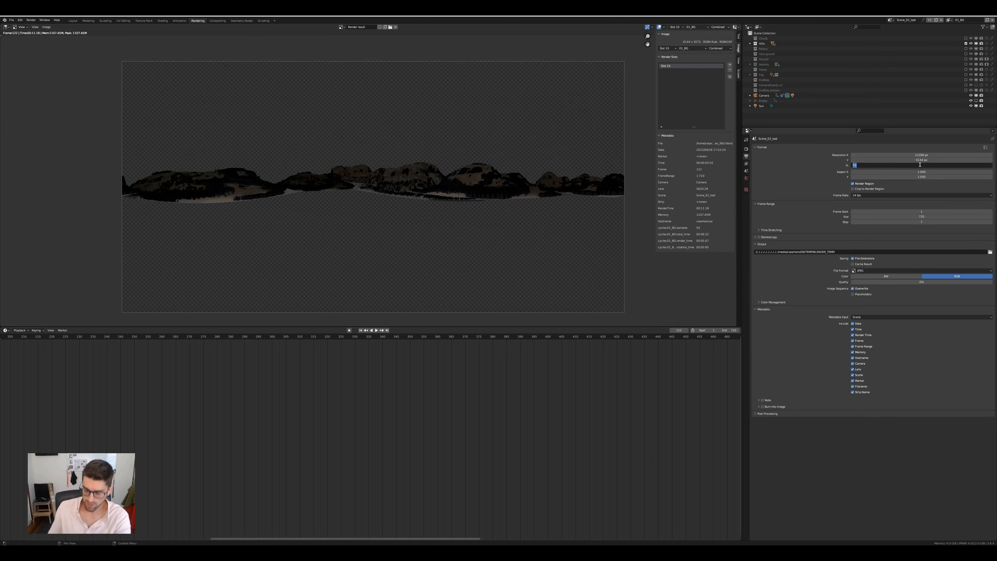
pyautogui.press('Return')
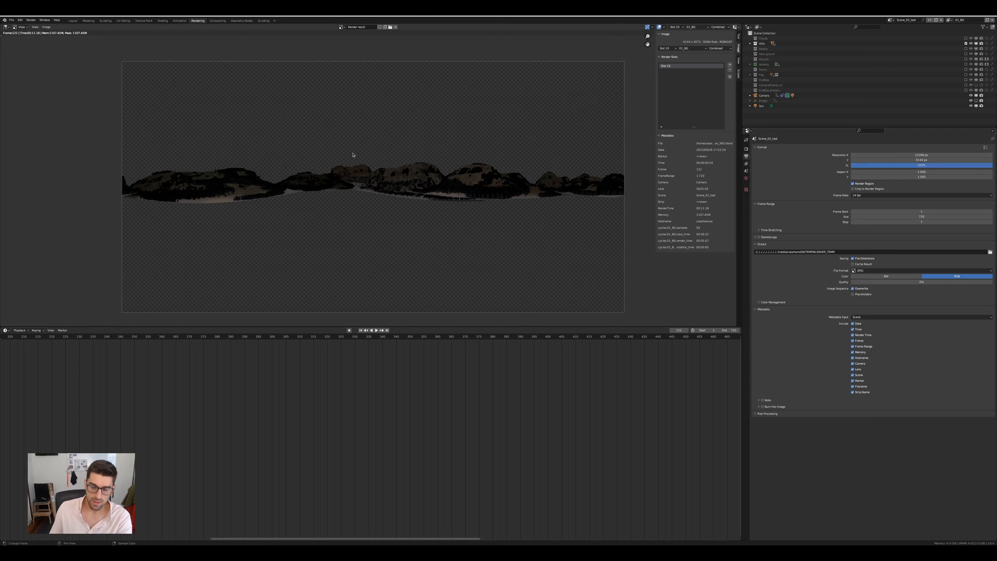
# Render the mountains layer at 100% resolution and open the rendered PNG from the file manager.
pyautogui.press('F12')
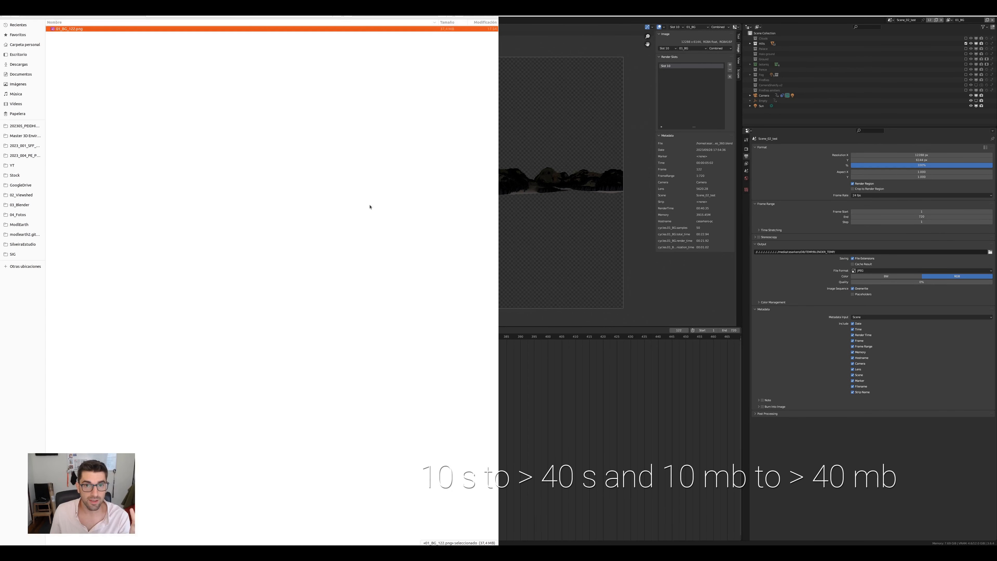
pyautogui.doubleClick(445, 30)
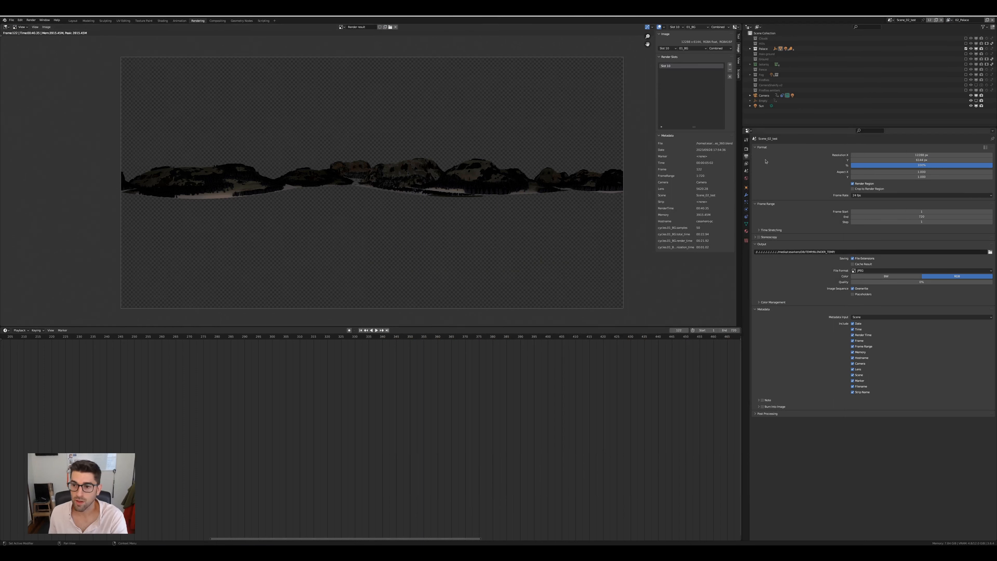
# Review the view layer settings and output format settings for the 02_Palace layer.
pyautogui.click(746, 165)
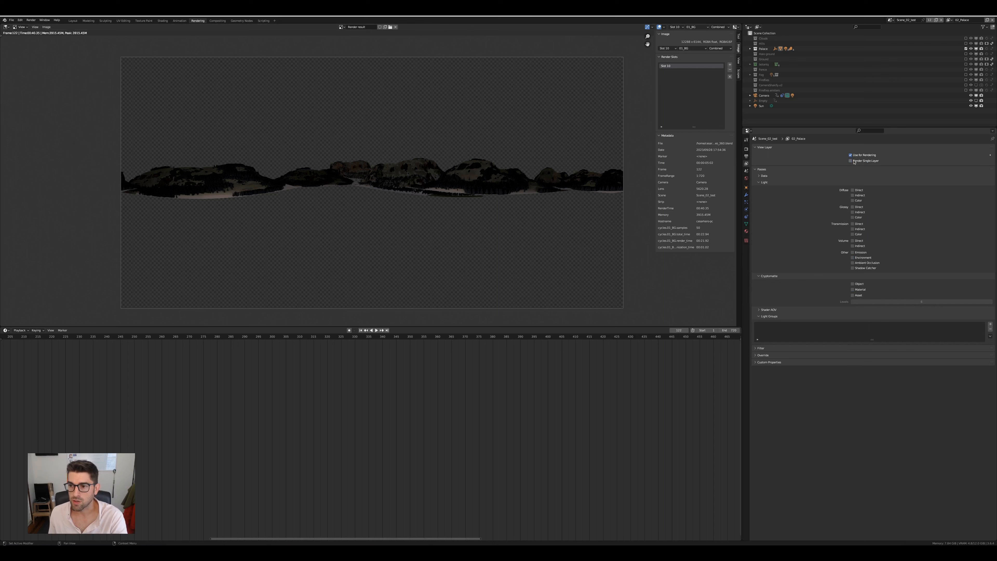
pyautogui.click(746, 156)
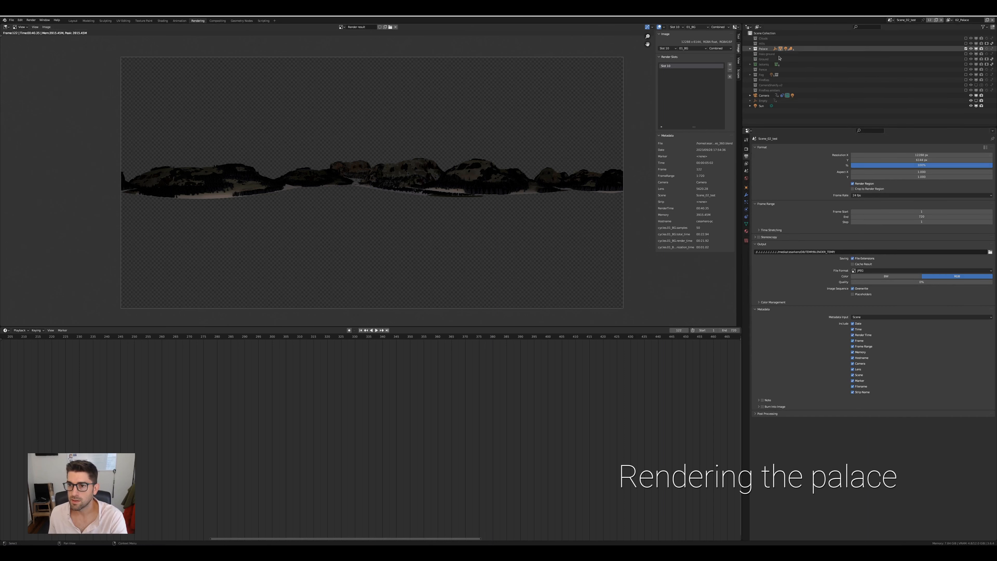
pyautogui.click(746, 164)
pyautogui.click(746, 156)
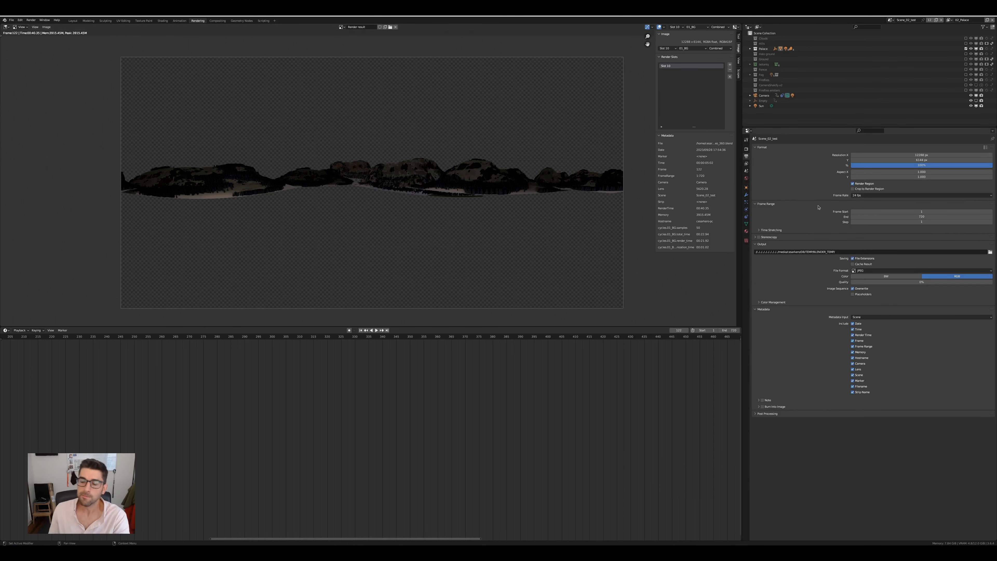
# Set the render sampling to 250 max samples, a 0.01 noise threshold and Albedo and Normal denoising passes.
pyautogui.click(746, 149)
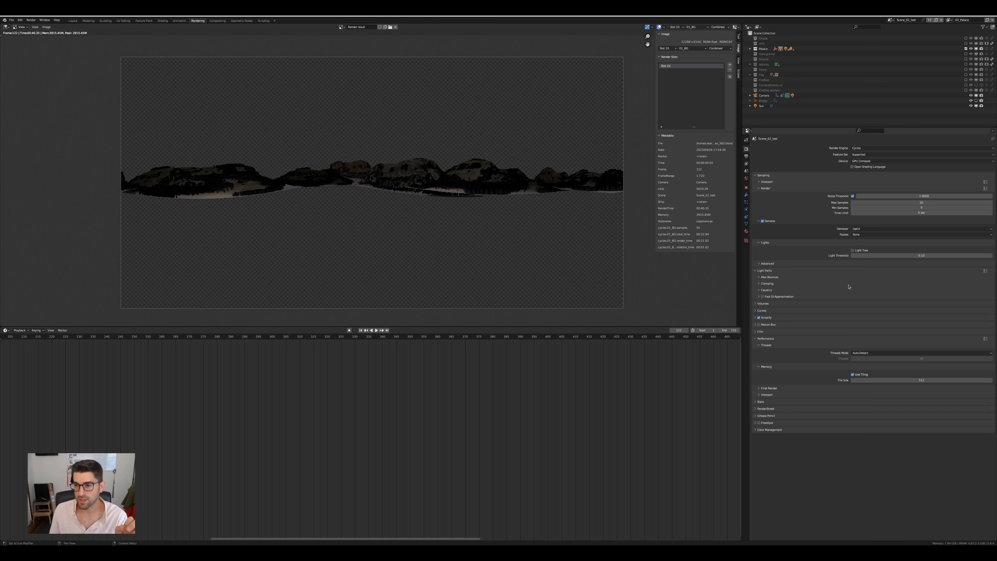
pyautogui.click(923, 202)
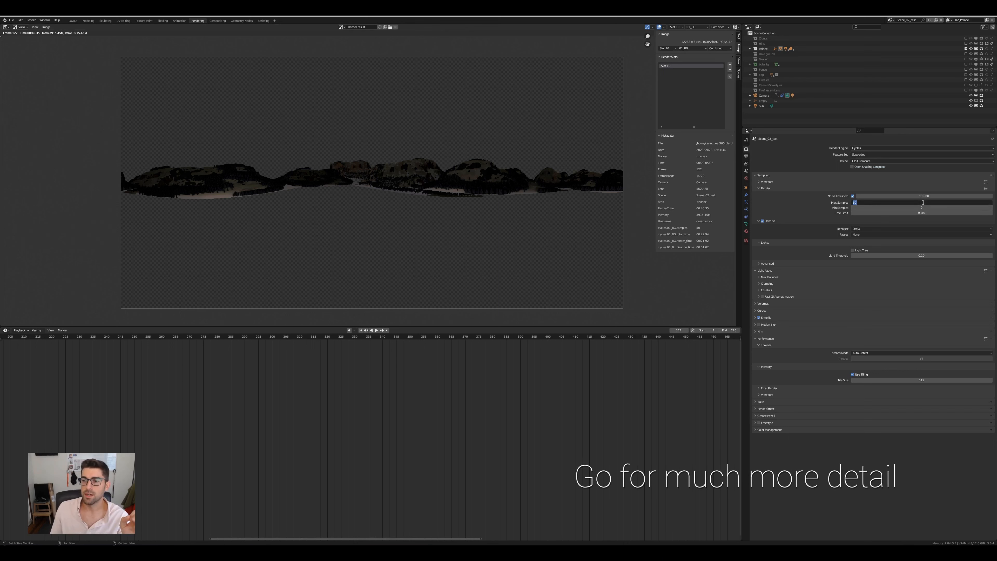
pyautogui.press('Return')
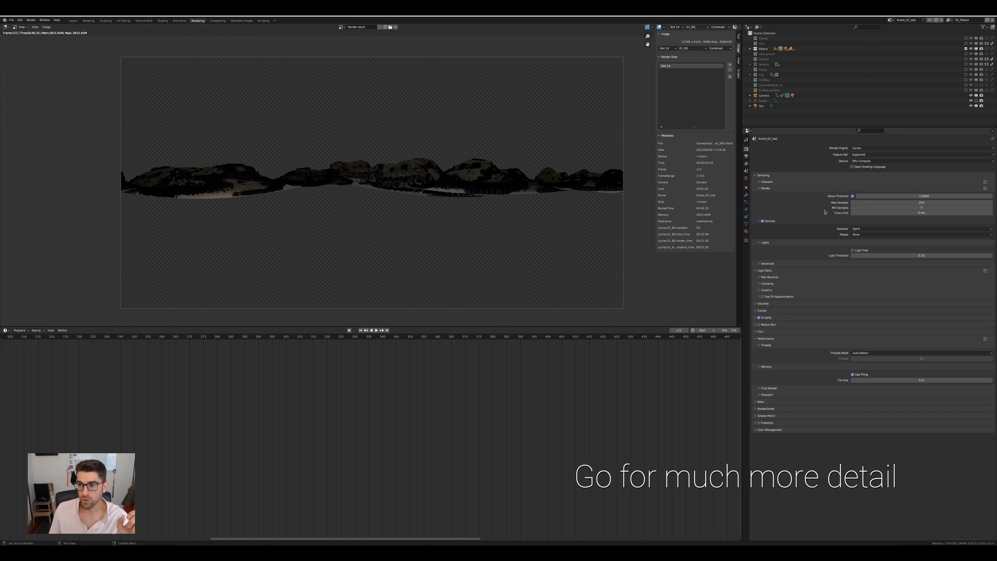
pyautogui.click(936, 196)
pyautogui.write('0.01')
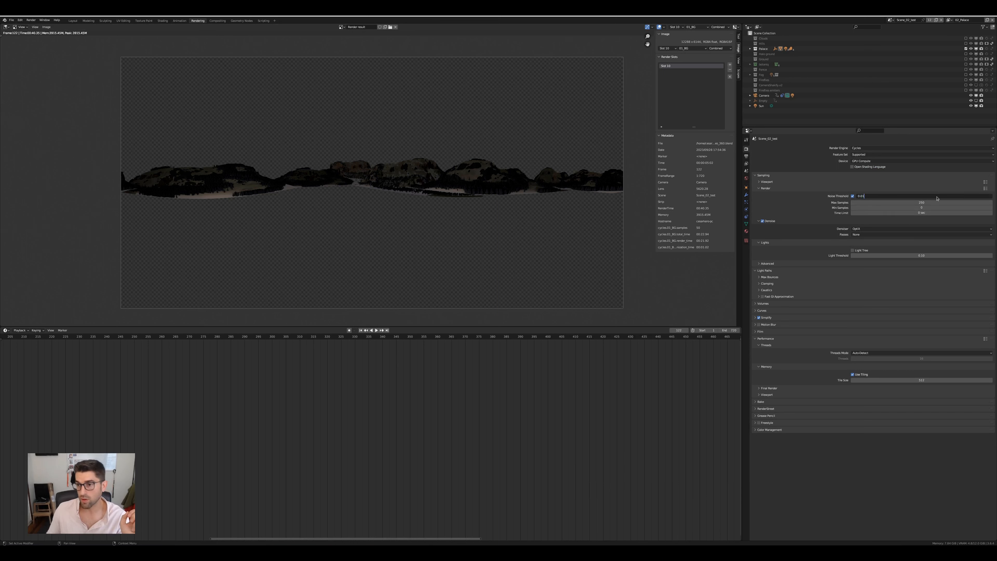
pyautogui.press('Return')
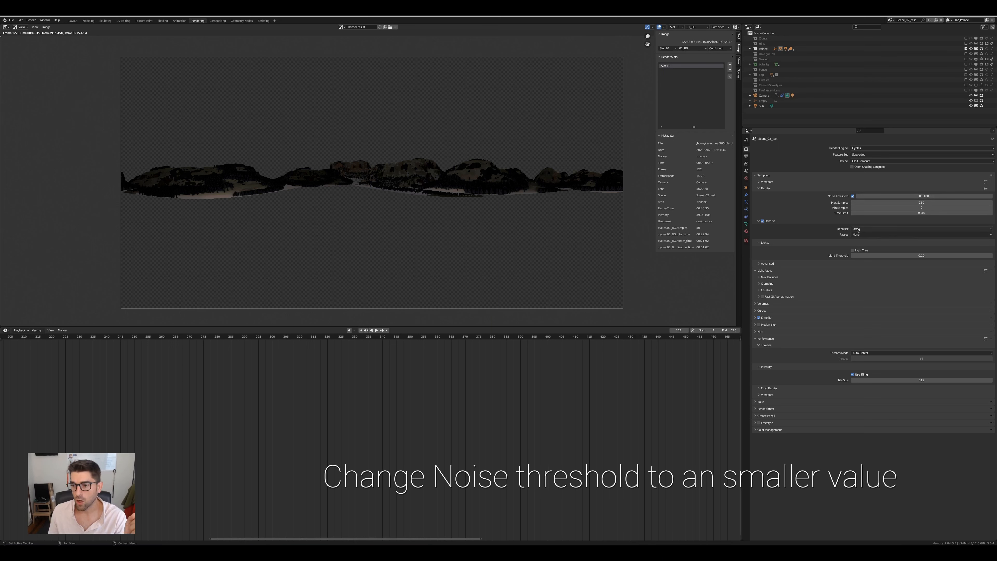
pyautogui.click(862, 235)
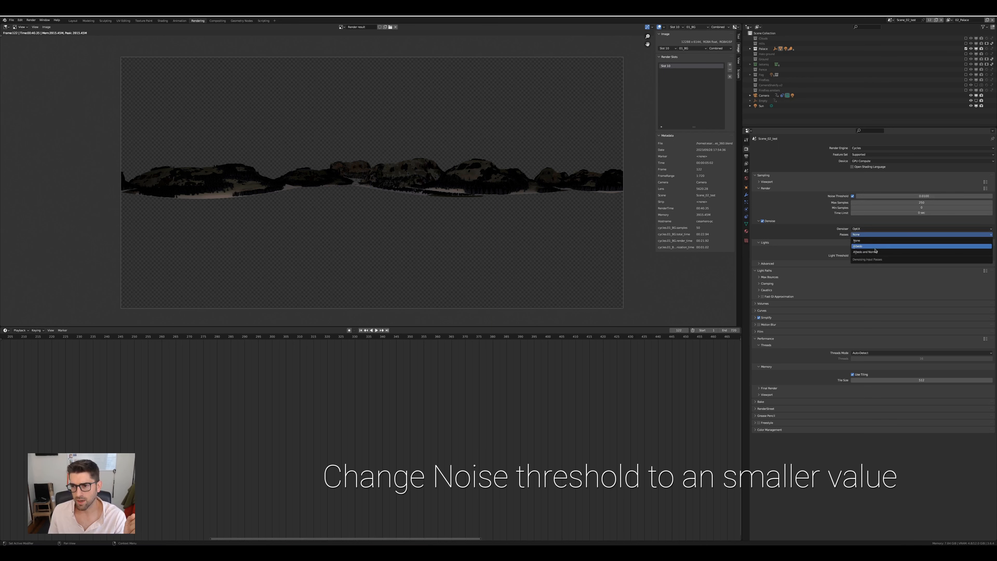
pyautogui.click(875, 258)
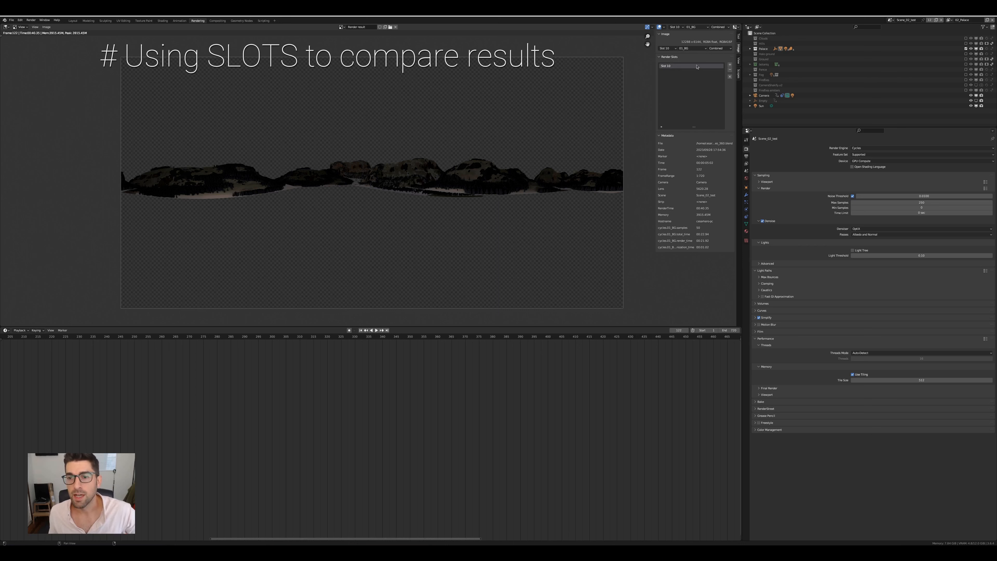
# Add a second render slot and rename the first slot Palace_250s.
pyautogui.press('n')
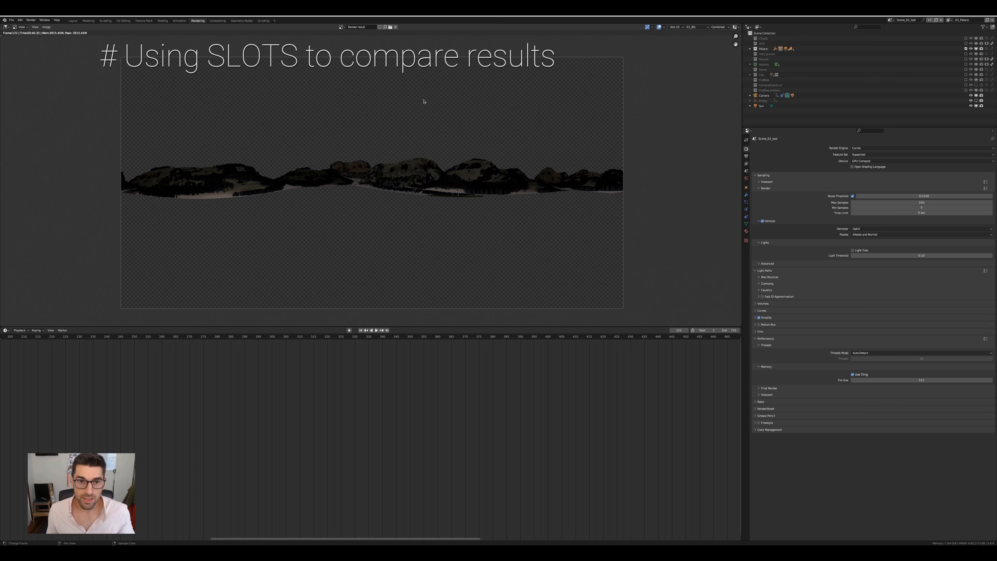
pyautogui.click(738, 35)
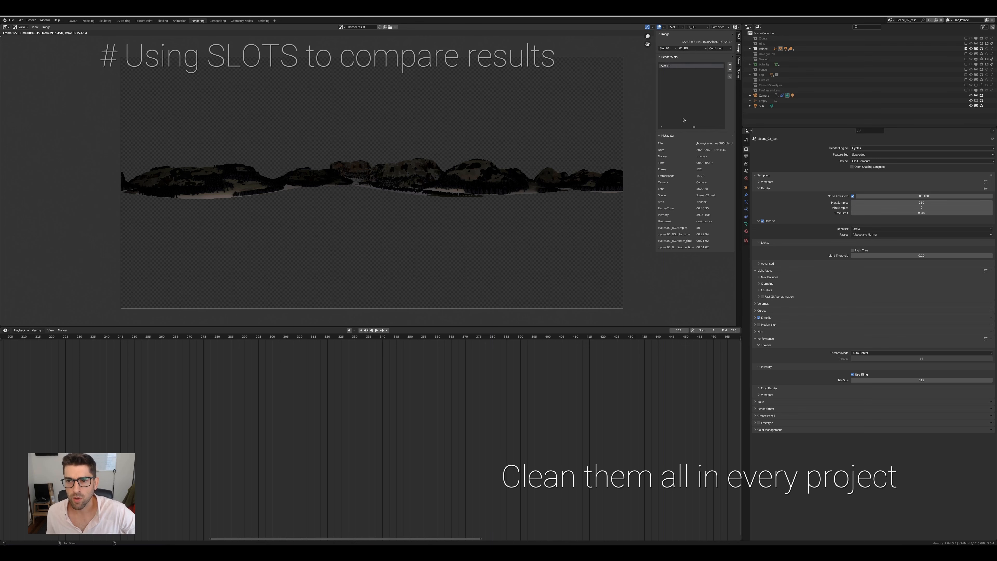
pyautogui.click(729, 64)
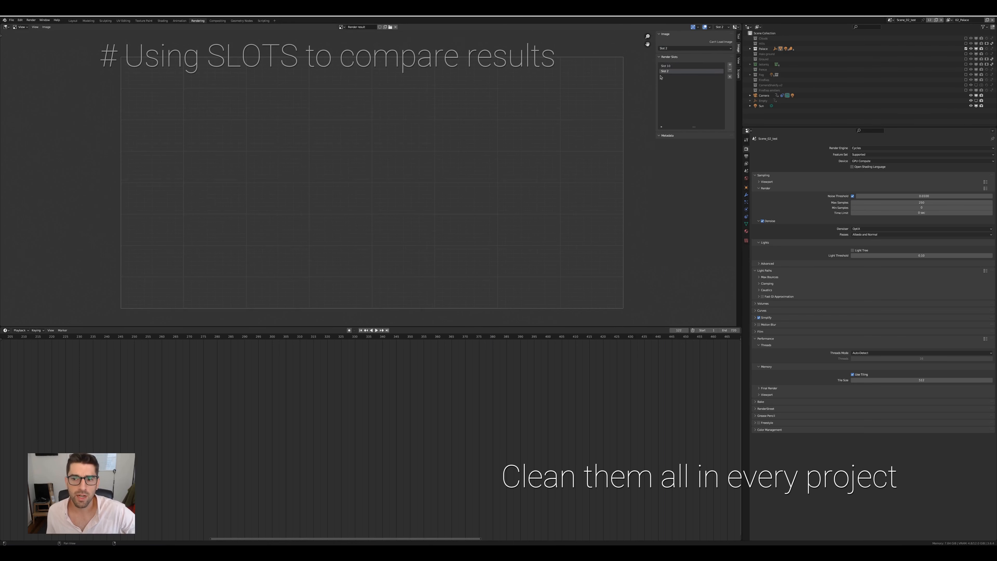
pyautogui.click(666, 66)
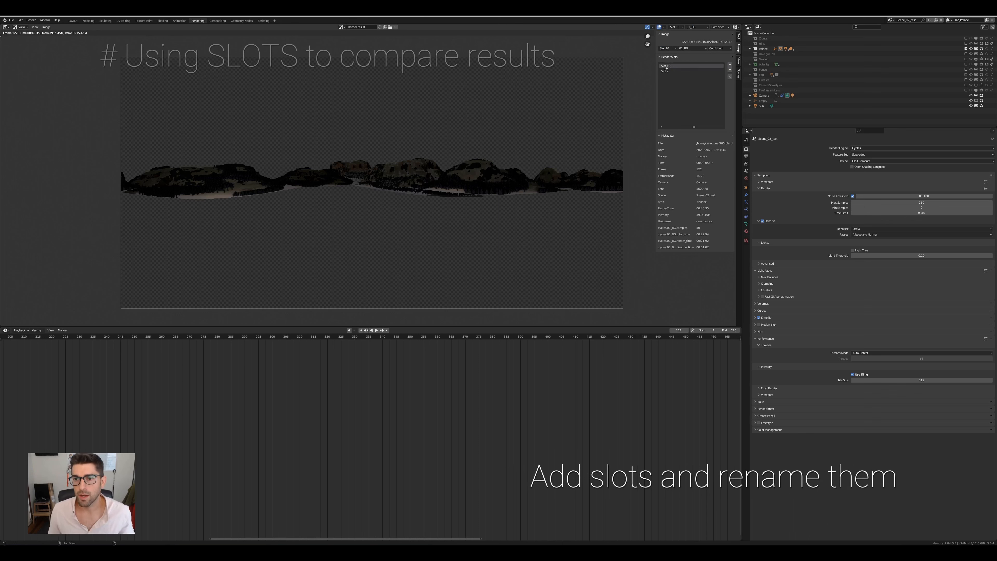
pyautogui.doubleClick(670, 66)
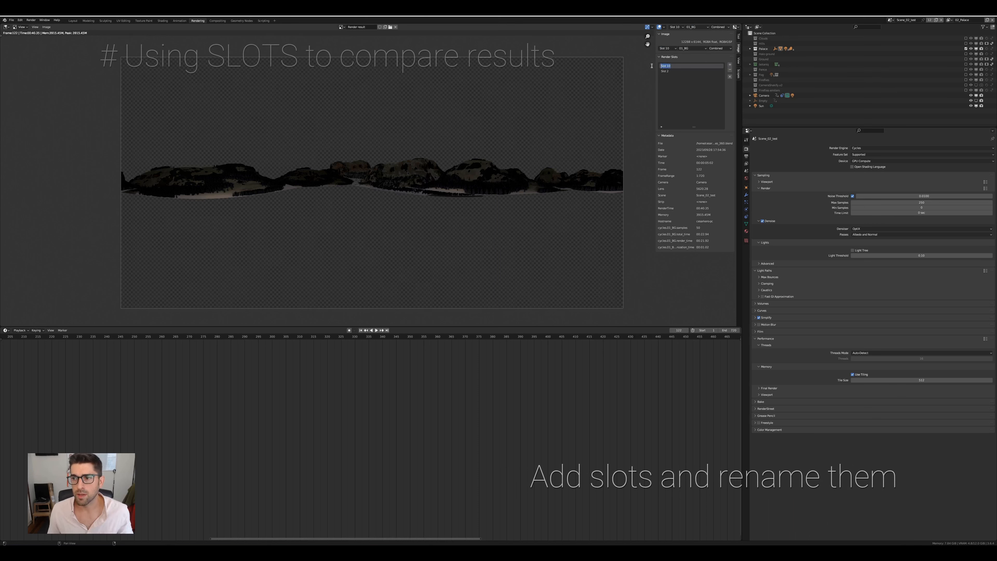
pyautogui.write('Palace')
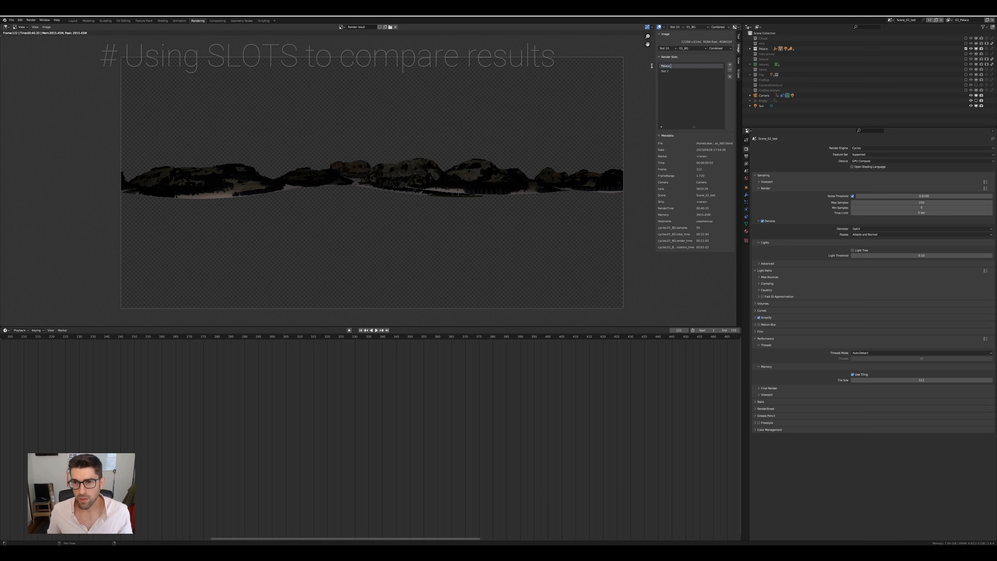
pyautogui.write('_250s')
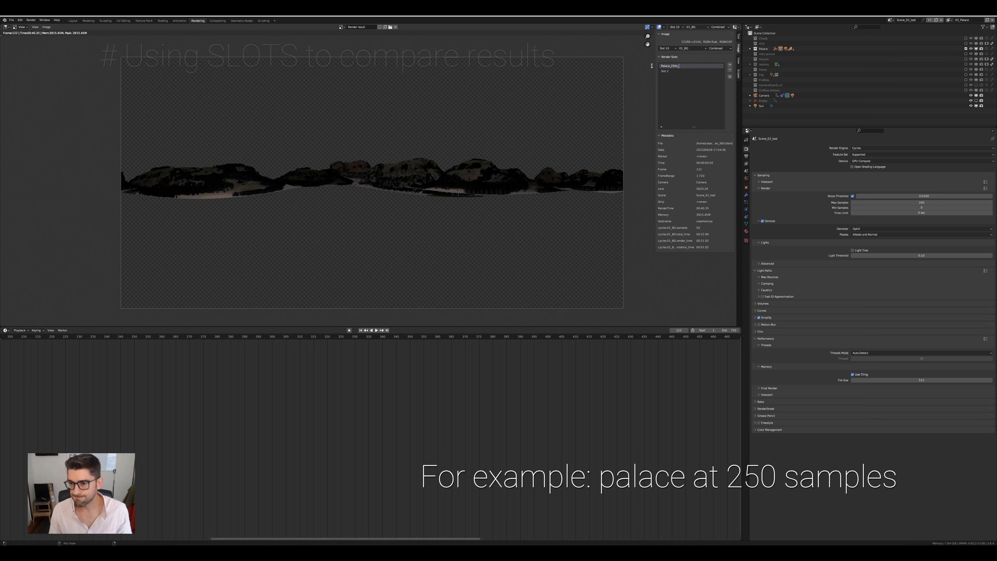
pyautogui.write('_')
pyautogui.press('BackSpace')
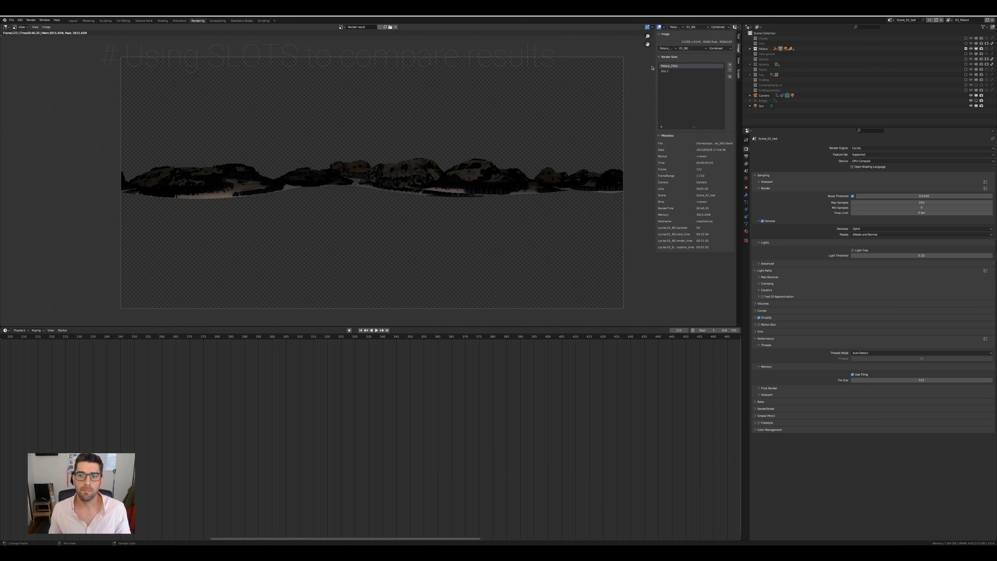
# Rename the second render slot Palace_250s_FGI.
pyautogui.click(665, 71)
pyautogui.doubleClick(665, 71)
pyautogui.write('Palace_25')
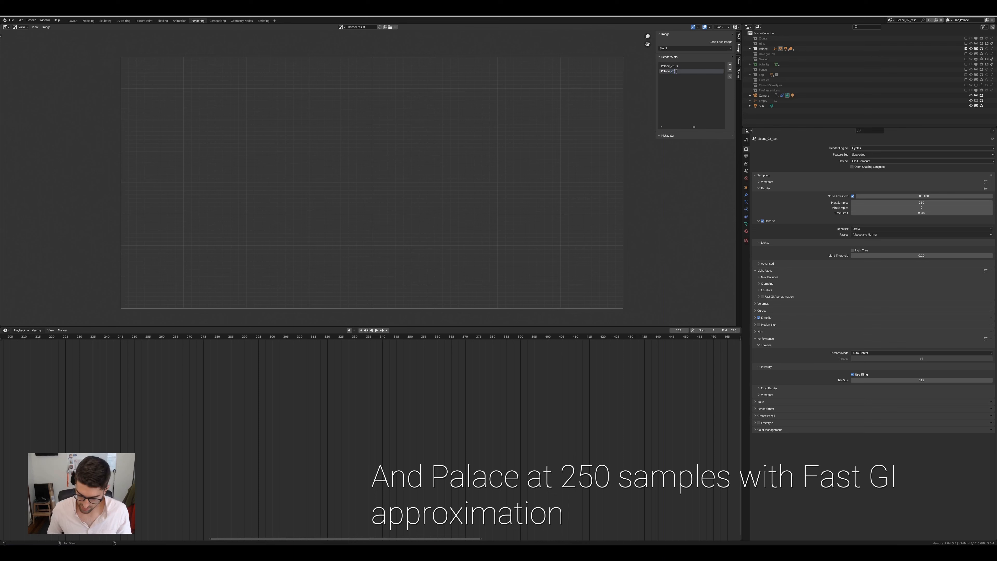
pyautogui.write('0s_FGI')
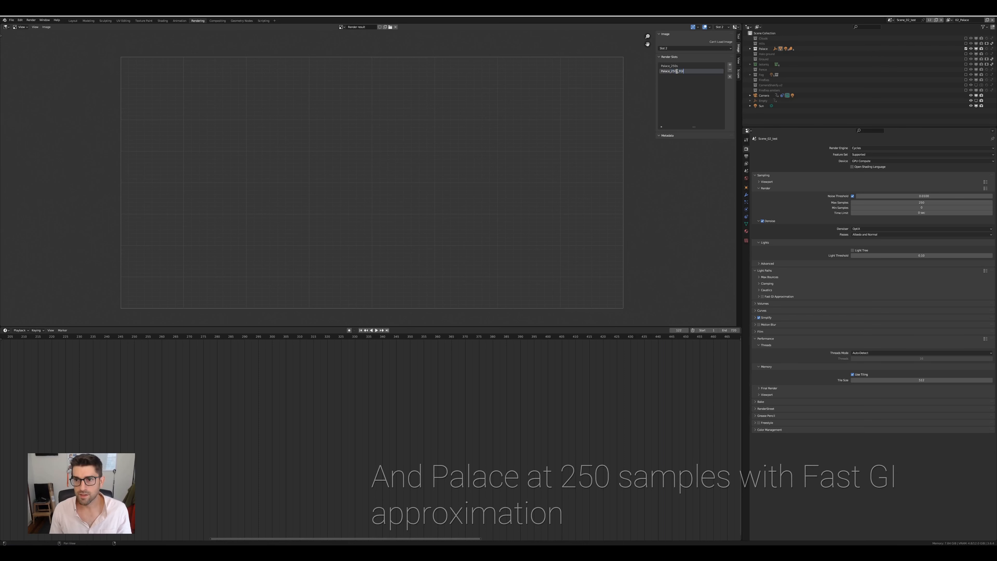
pyautogui.press('Return')
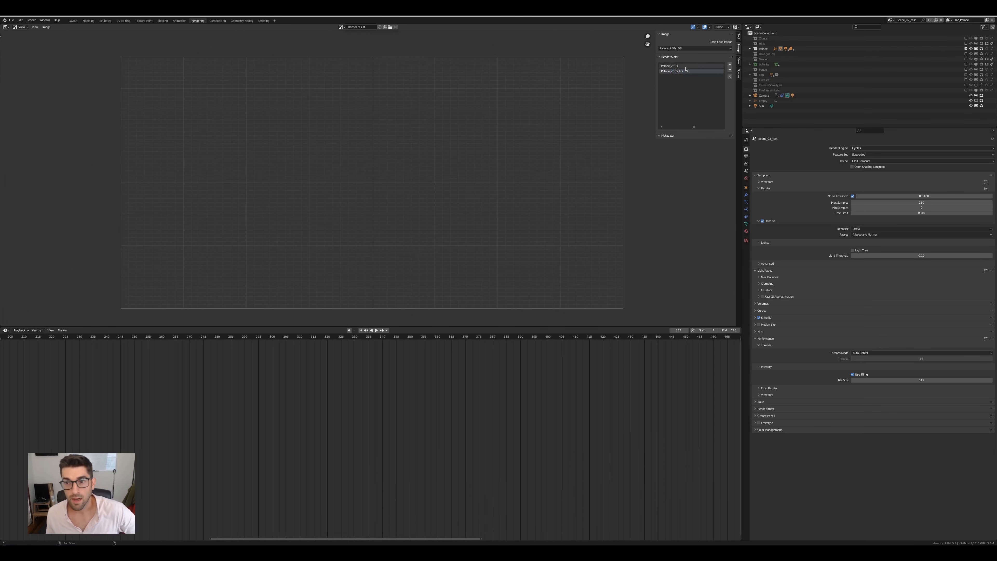
# Render the palace into the Palace_250s slot, and with Fast GI Approximation enabled into the Palace_250s_FGI slot.
pyautogui.click(685, 68)
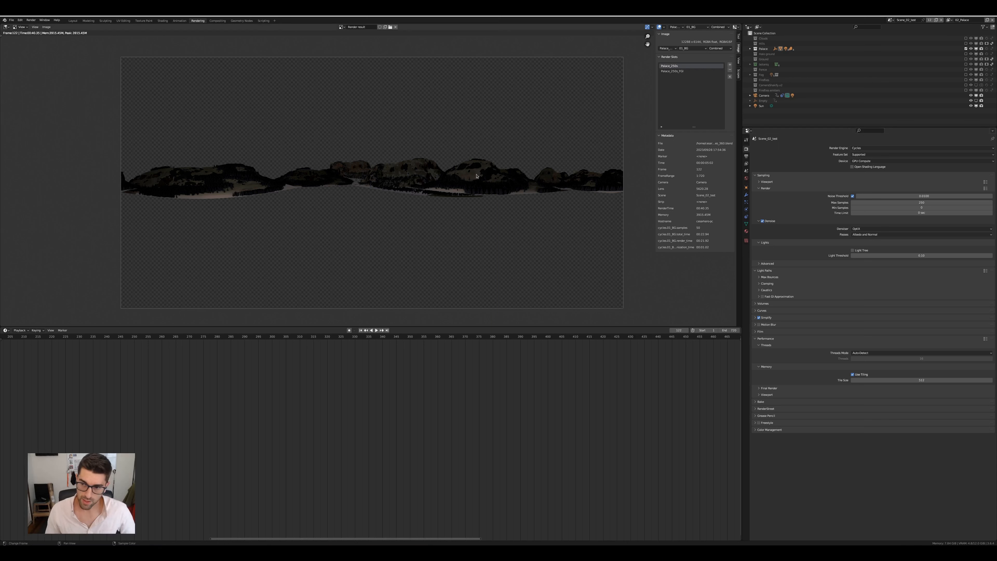
pyautogui.press('F12')
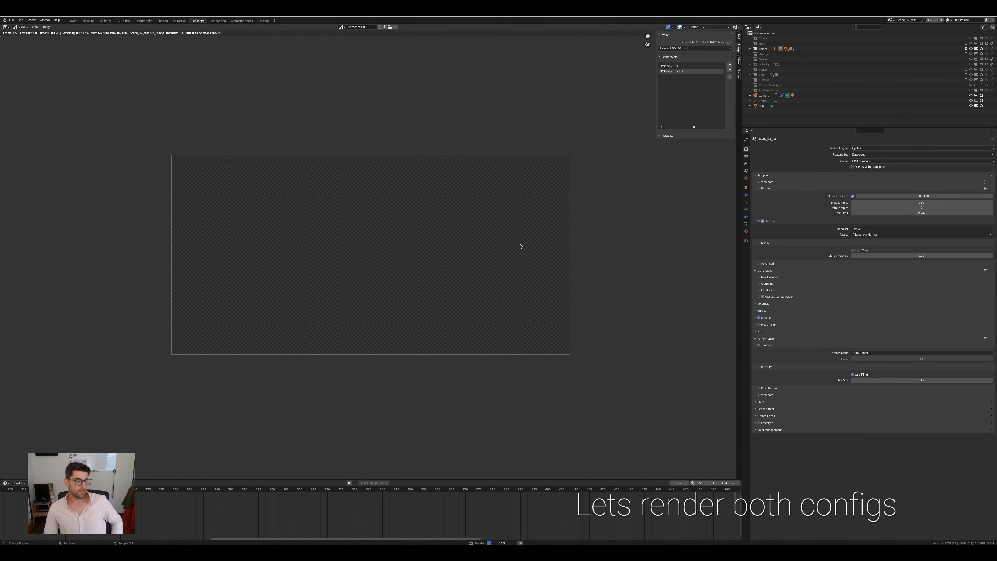
pyautogui.press('j')
pyautogui.press('j')
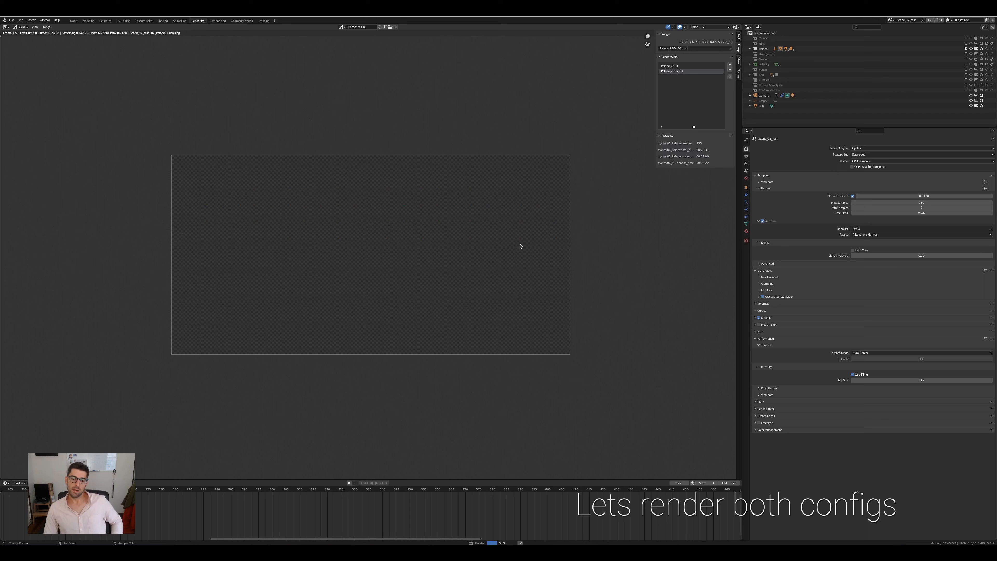
# Compare the palace up close between the Palace_250s and Palace_250s_FGI render slots.
pyautogui.press('j')
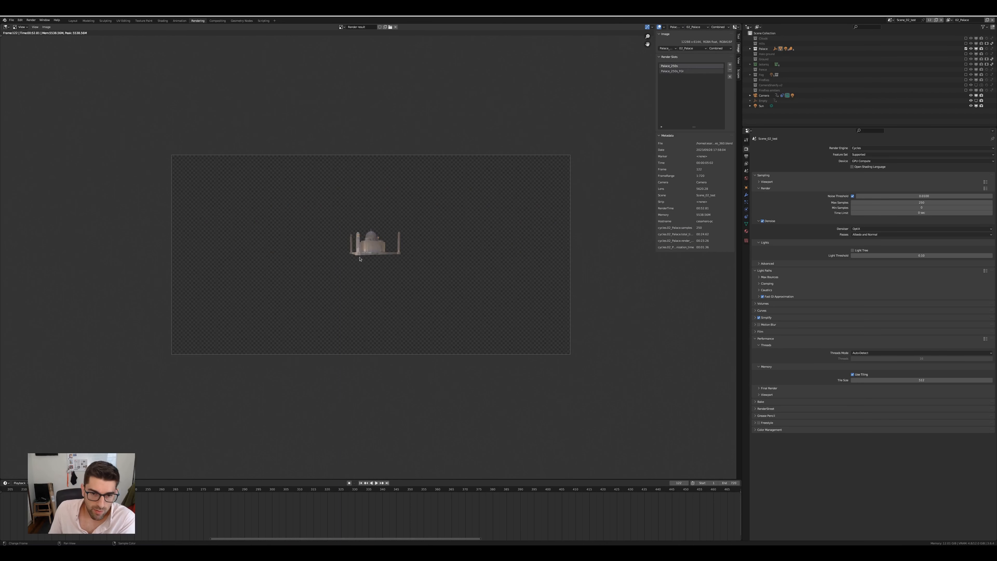
pyautogui.scroll(8, 359, 259)
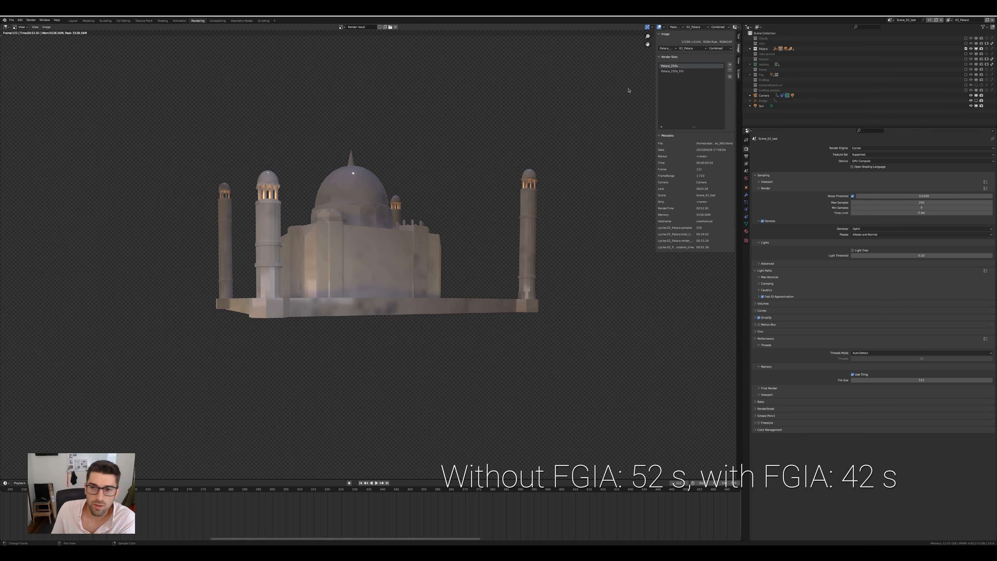
pyautogui.click(668, 71)
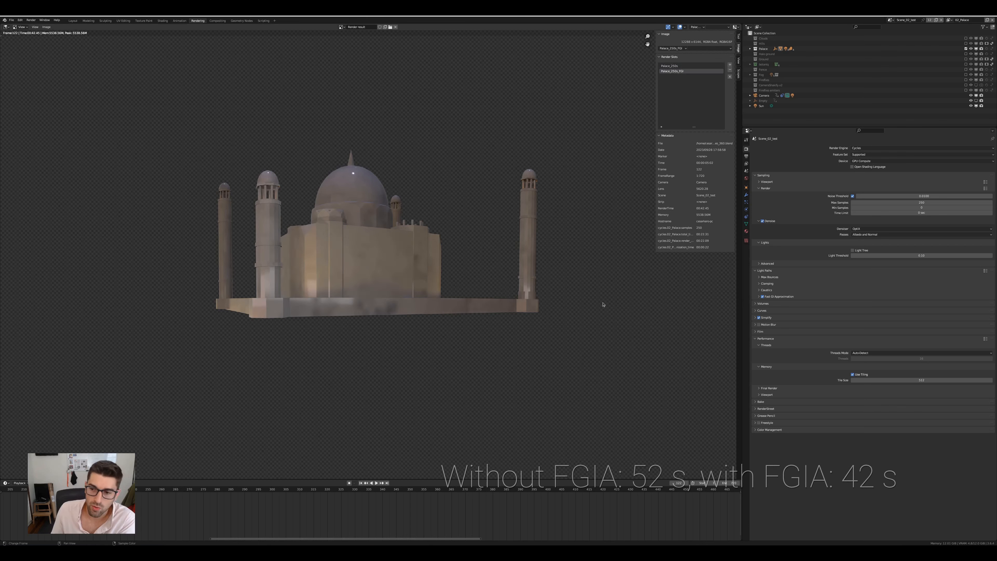
pyautogui.press('j')
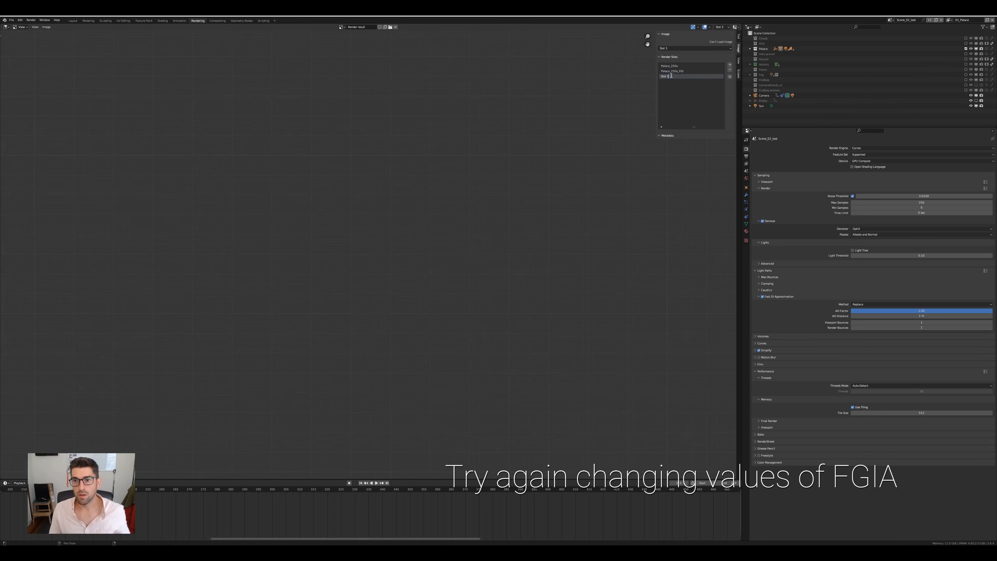
# Name the third render slot Palace_250s_FGI_AO10 and render the palace with a Fast GI AO Distance of 10 m.
pyautogui.write('Palace_250s_FGI_')
pyautogui.write('AO10')
pyautogui.press('Return')
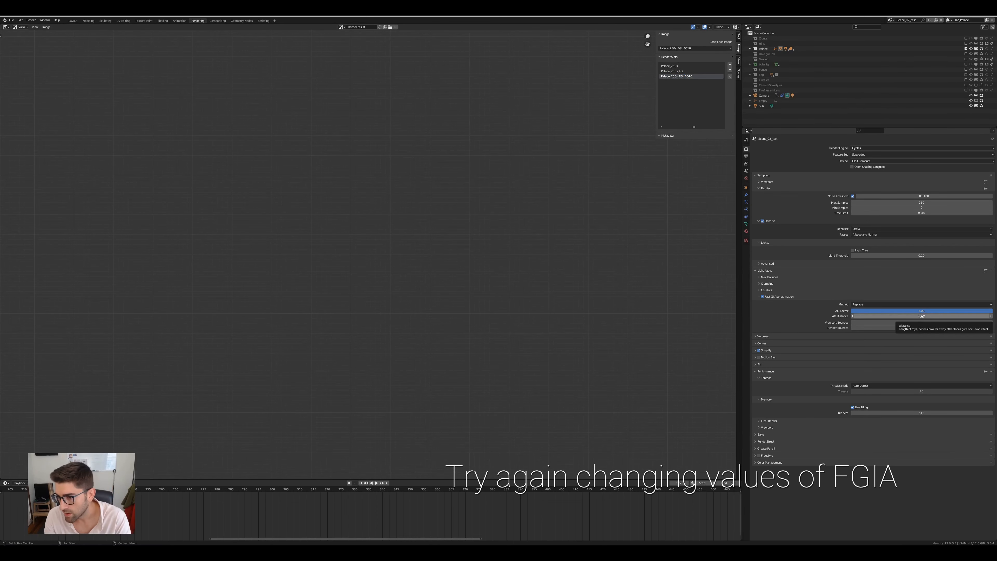
pyautogui.click(759, 296)
pyautogui.press('F12')
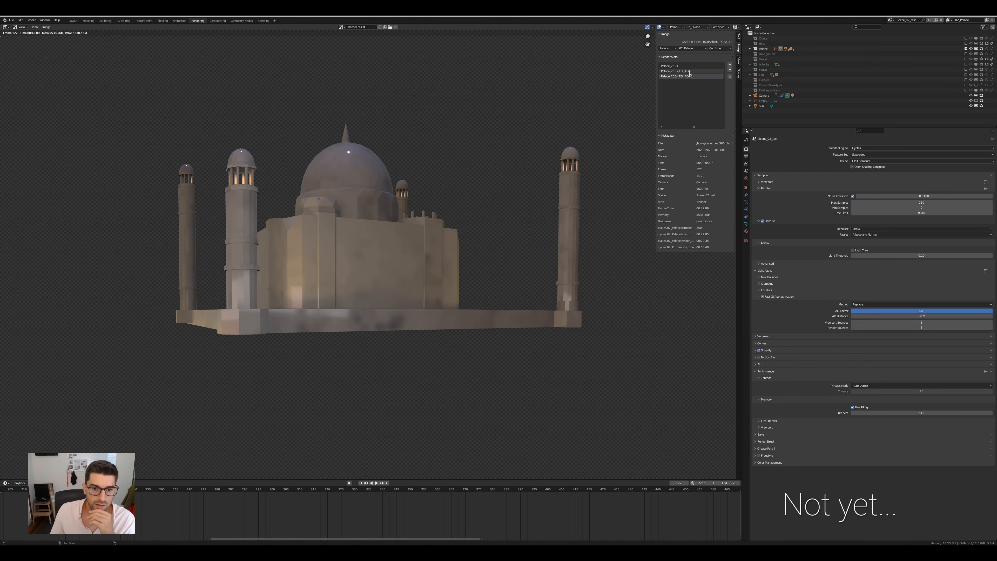
# Inspect the palace walls up close and compare the Fast GI renders with the Palace_250s slot.
pyautogui.click(690, 65)
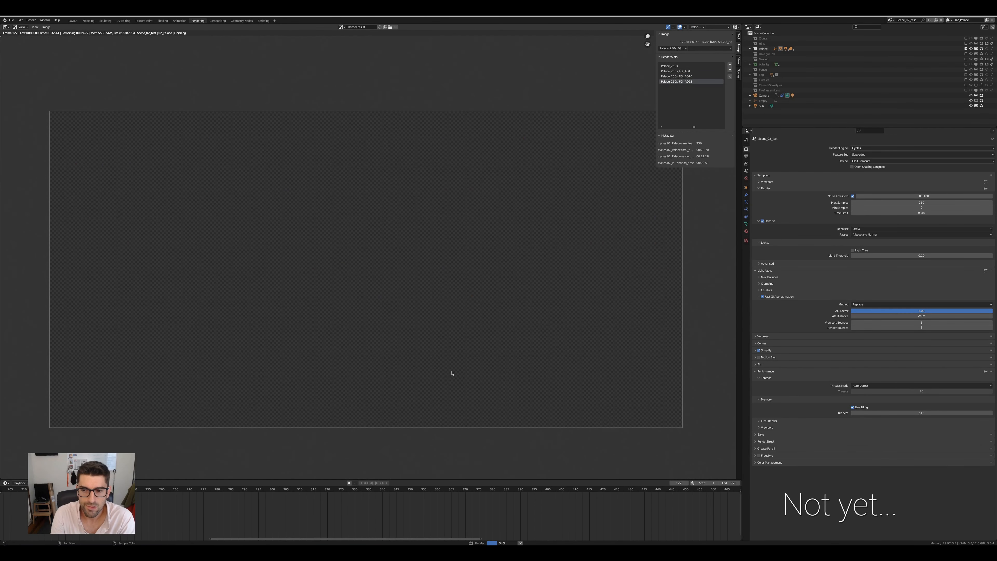
pyautogui.scroll(6, 451, 372)
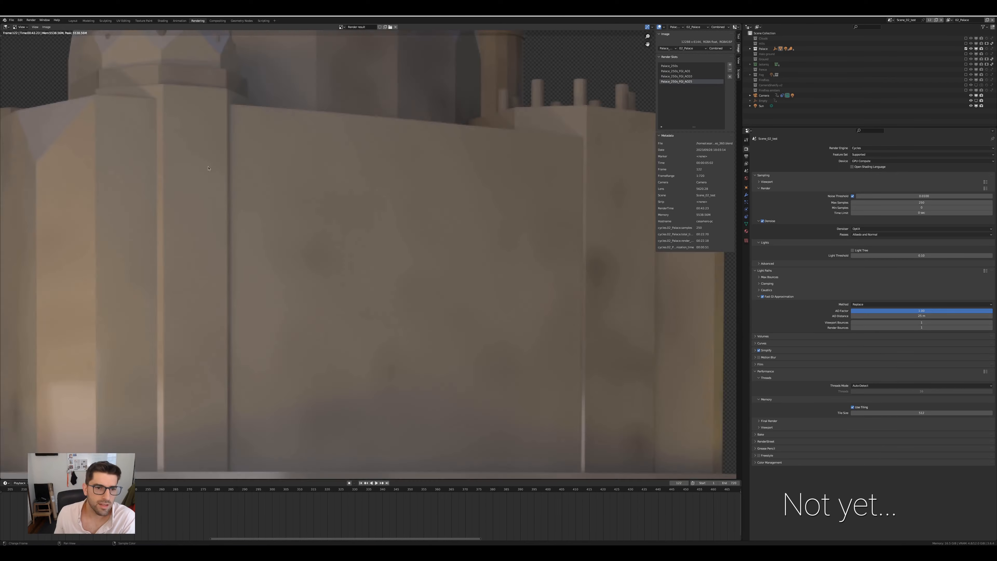
pyautogui.click(691, 66)
pyautogui.click(690, 48)
pyautogui.click(689, 56)
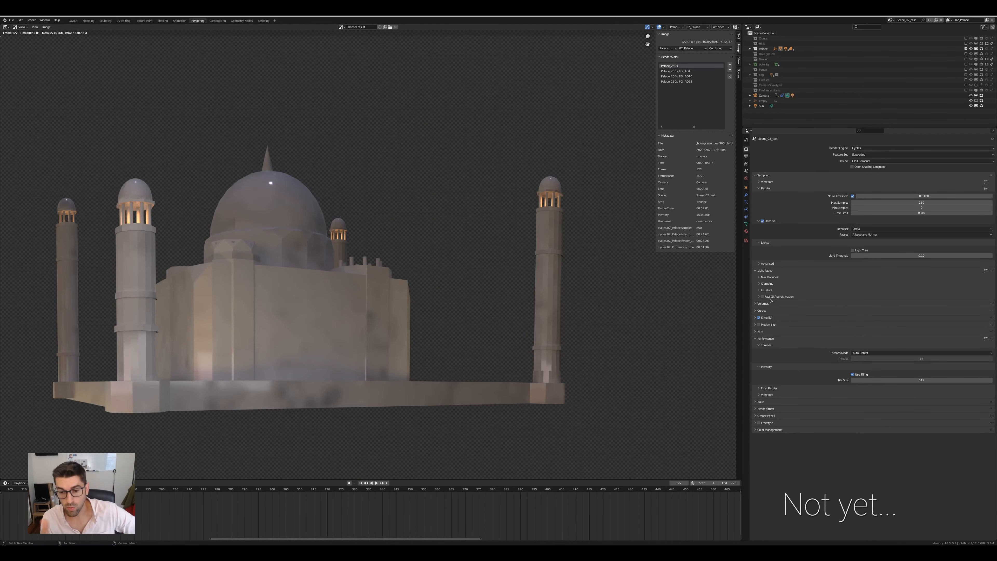
# Use the system calculator to work out the full render time in hours: 52 seconds × 720 frames, divided by 60 twice.
pyautogui.scroll(-5, 472, 260)
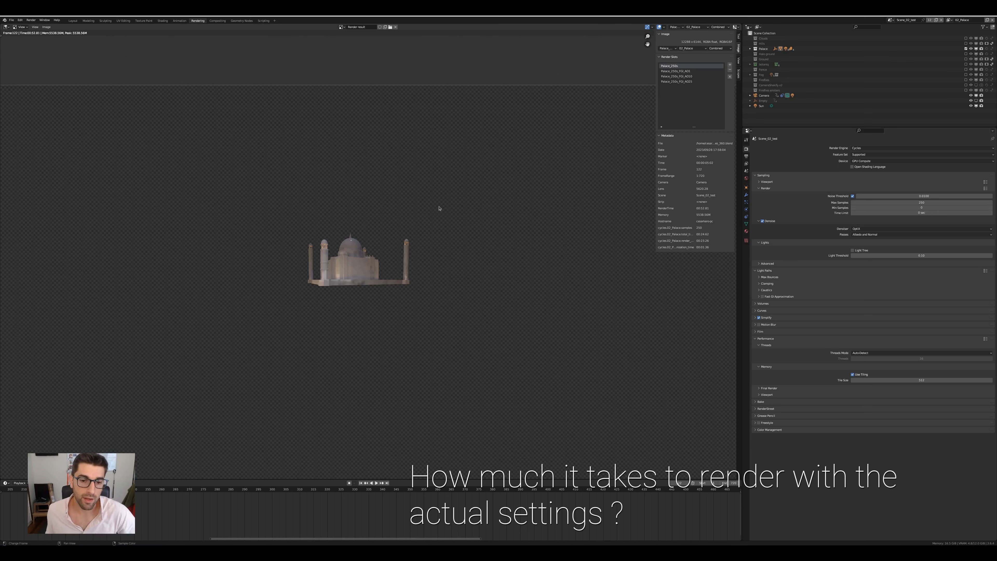
pyautogui.press('XF86Calculator')
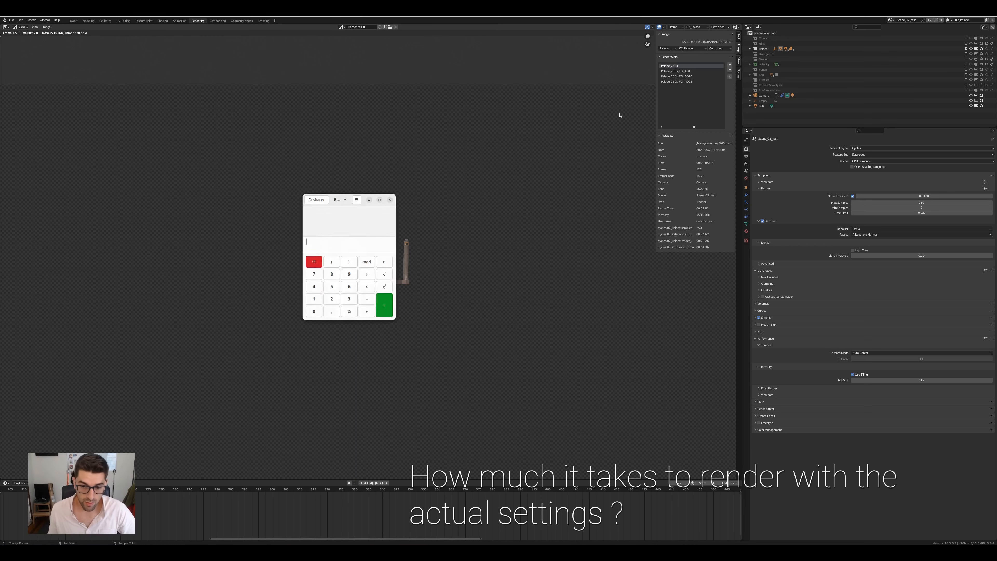
pyautogui.moveTo(337, 202); pyautogui.dragTo(547, 271)
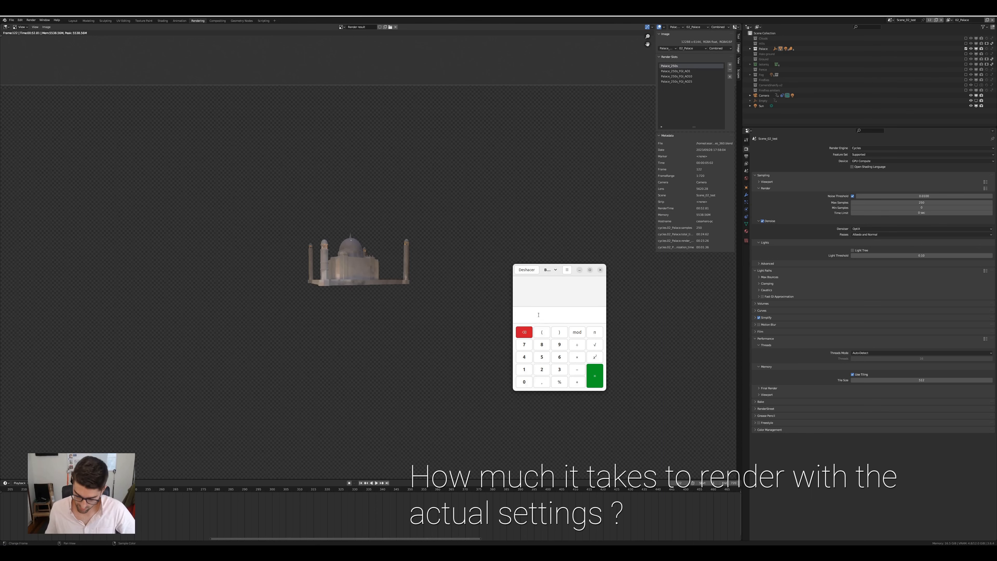
pyautogui.write('52')
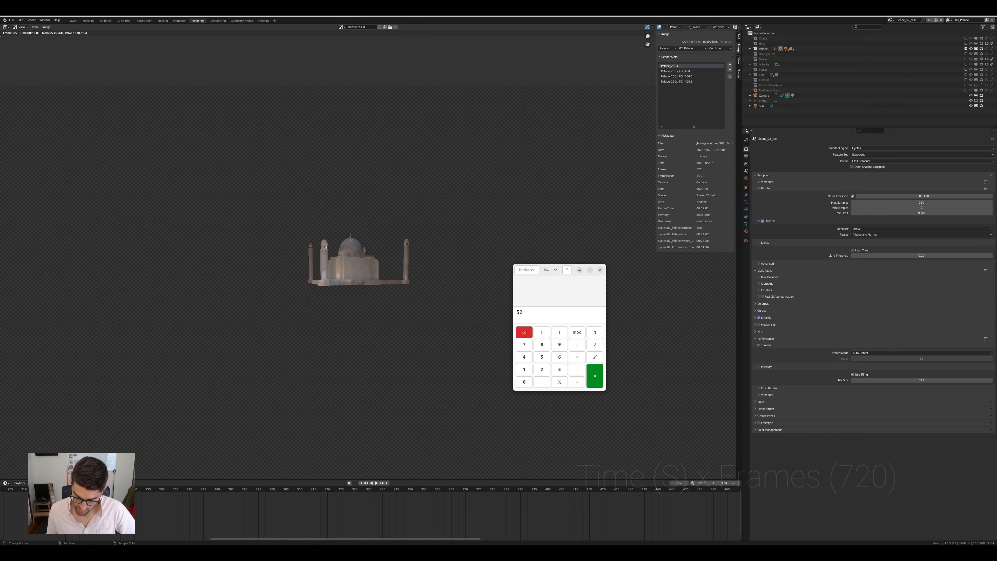
pyautogui.write('*72')
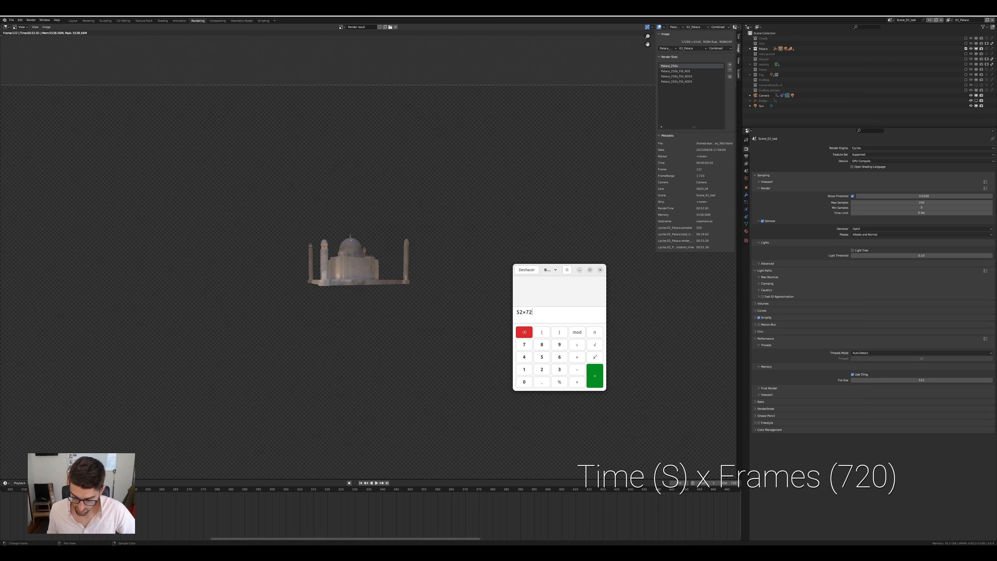
pyautogui.write('0')
pyautogui.press('Return')
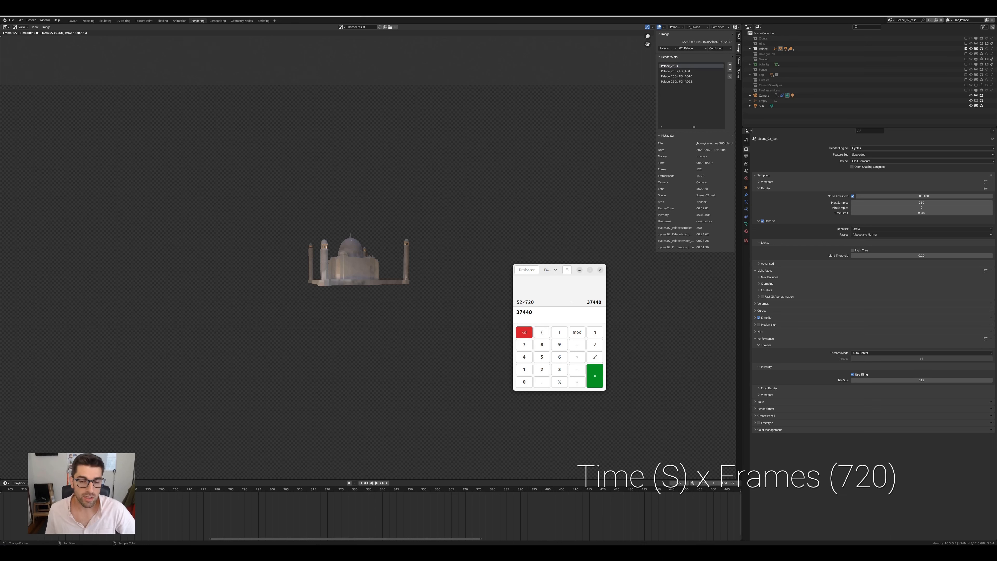
pyautogui.write('/60')
pyautogui.press('Return')
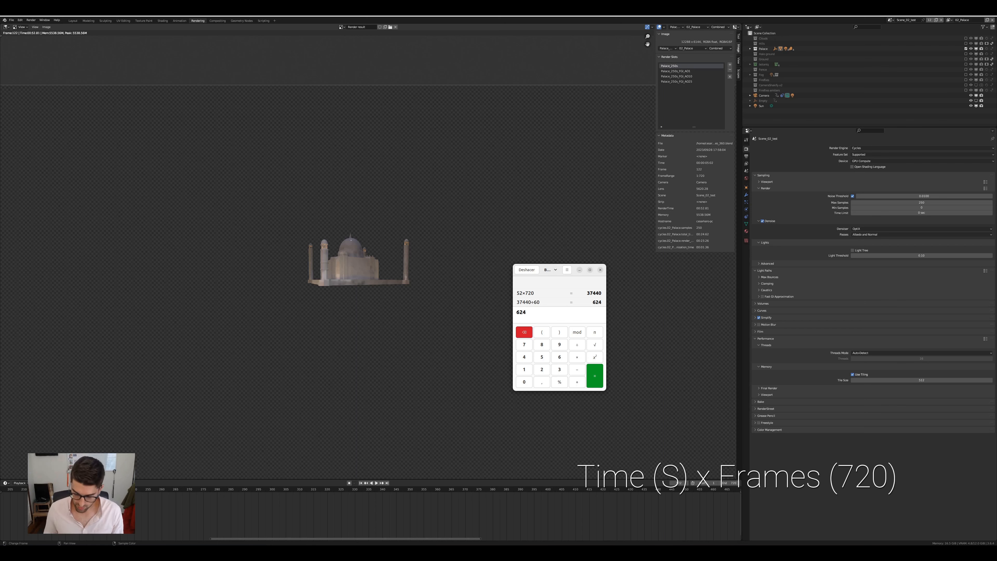
pyautogui.write('/60')
pyautogui.press('Return')
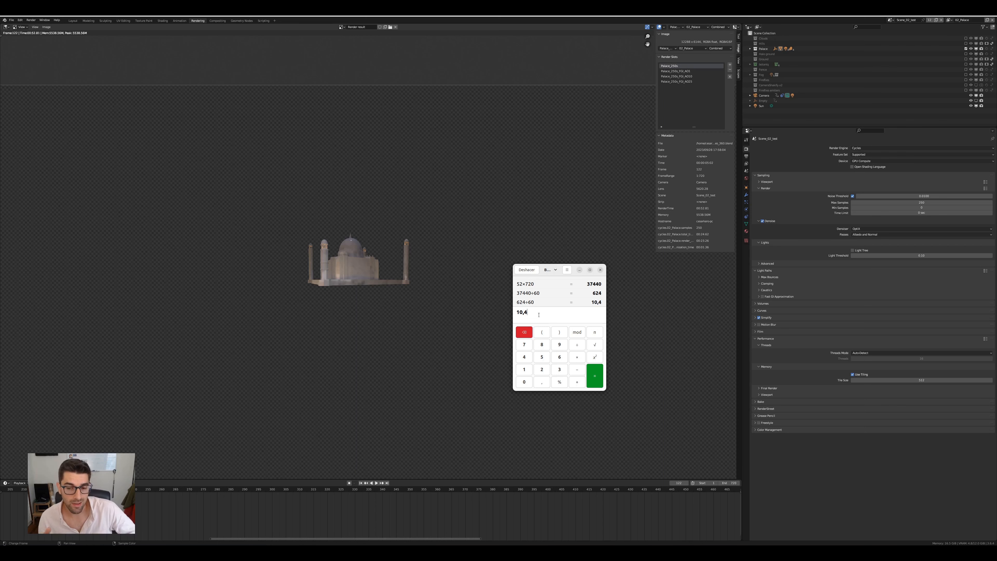
# Calculate the seconds allowed per frame for a three-hour deadline as 3 × 60 × 60 ÷ 720, and close the calculator.
pyautogui.write('1')
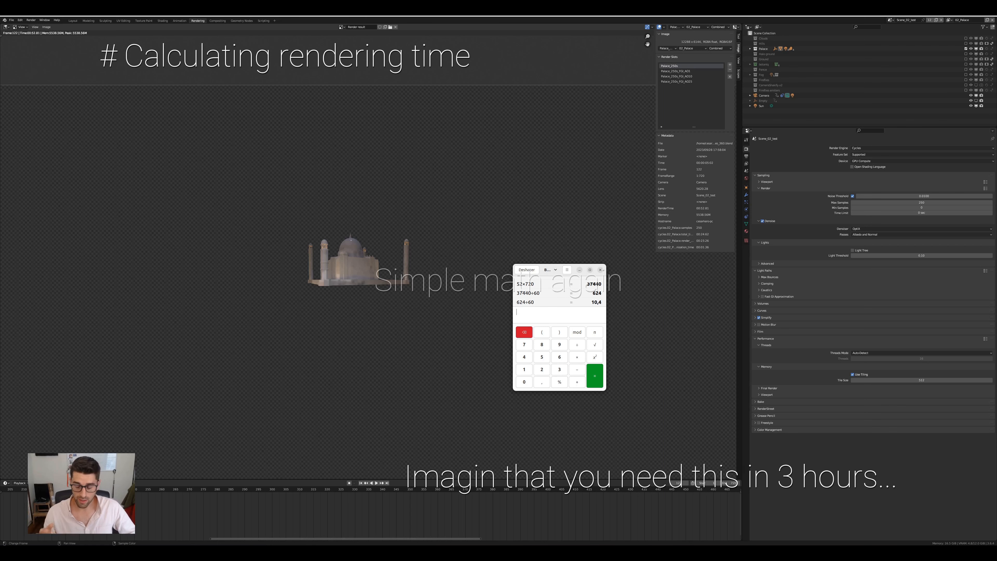
pyautogui.write('3')
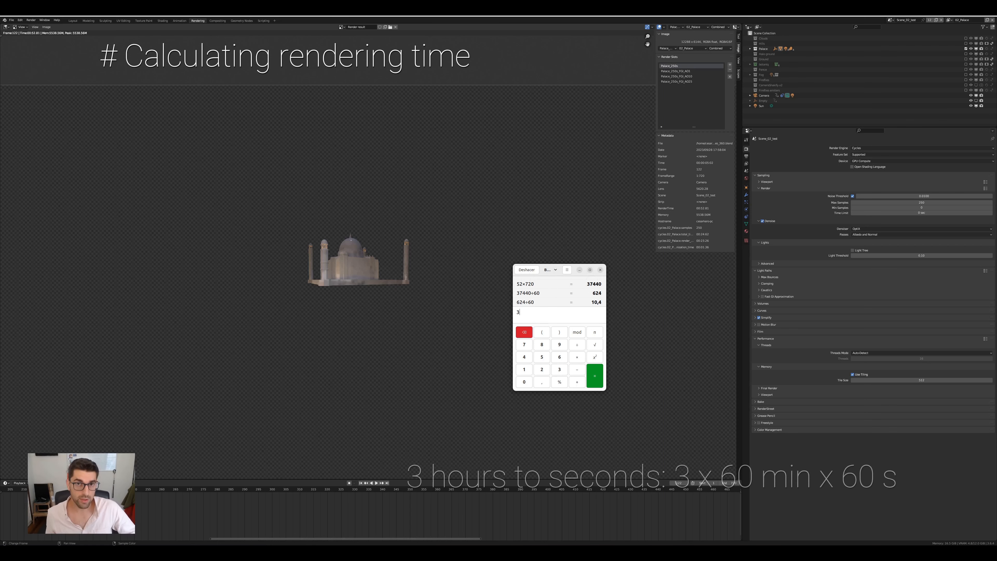
pyautogui.write('*')
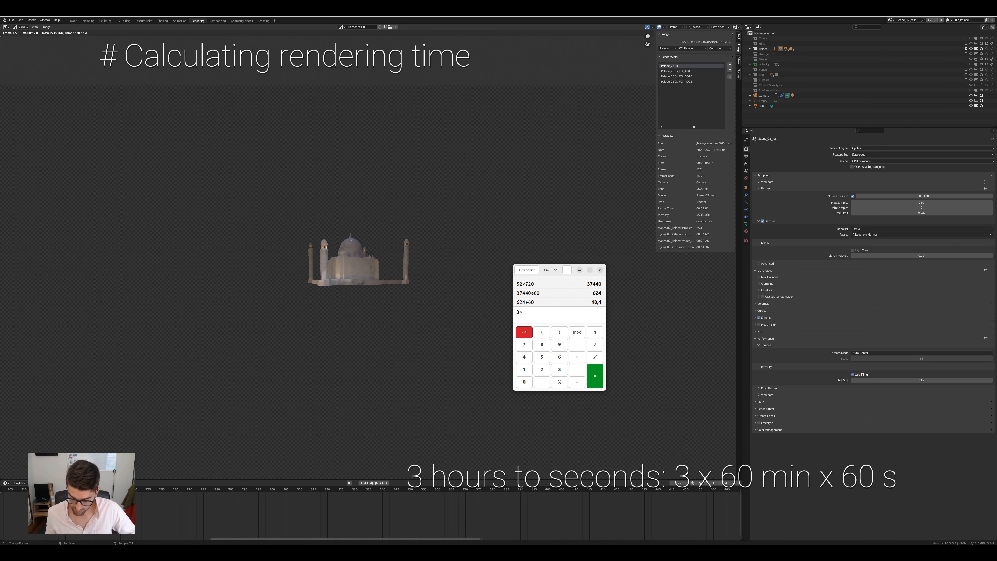
pyautogui.write('60')
pyautogui.press('Return')
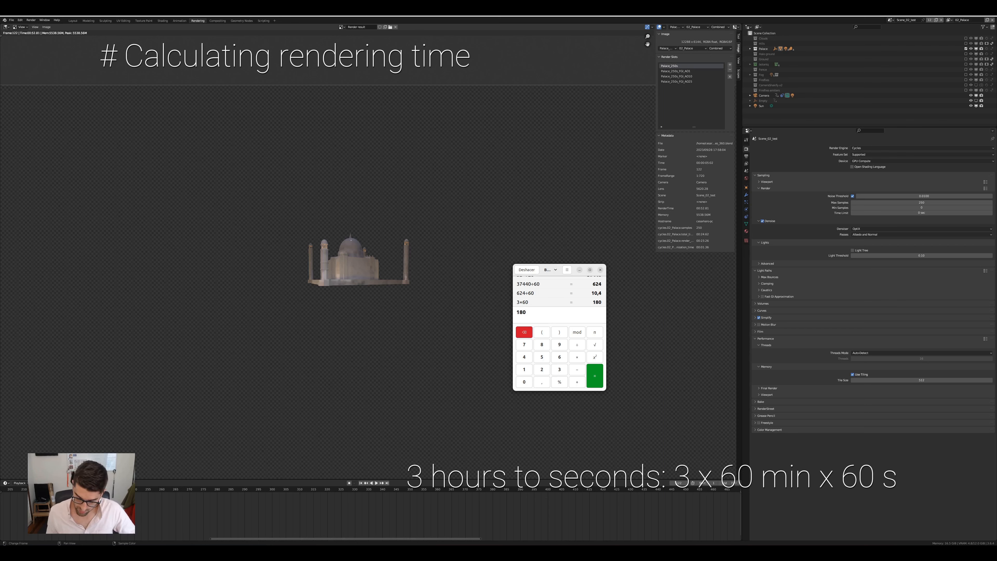
pyautogui.write('*60')
pyautogui.press('Return')
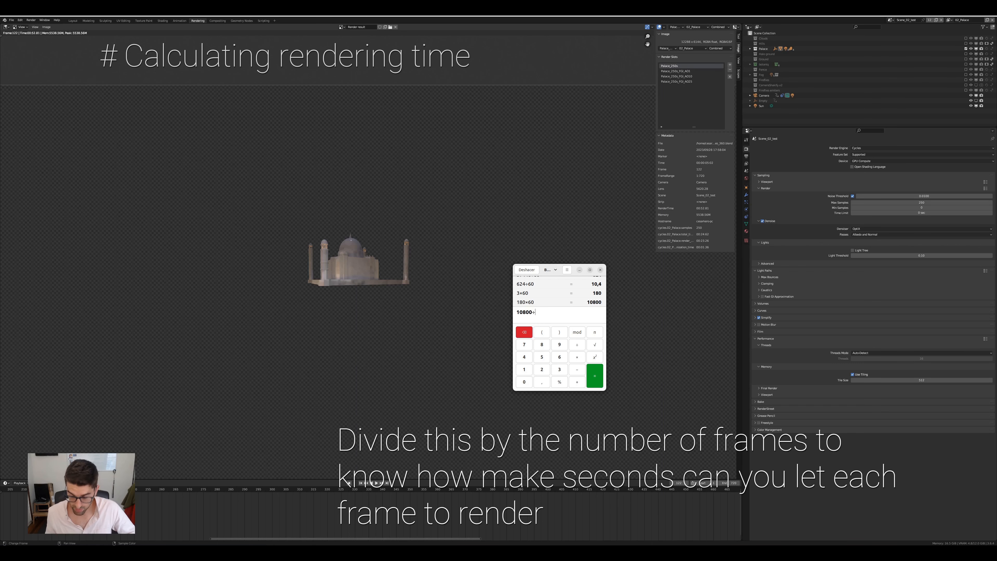
pyautogui.write('20')
pyautogui.press('Return')
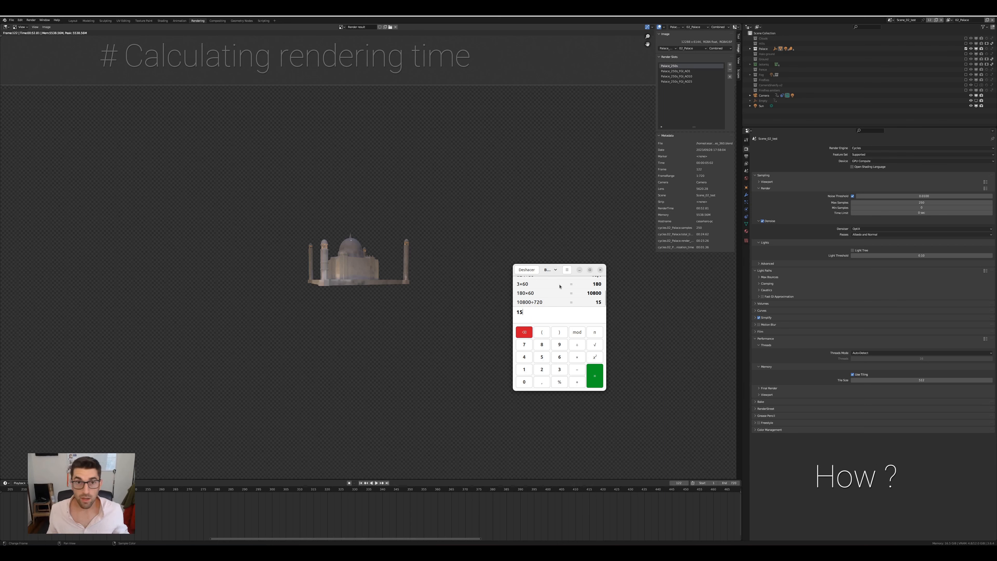
pyautogui.click(600, 270)
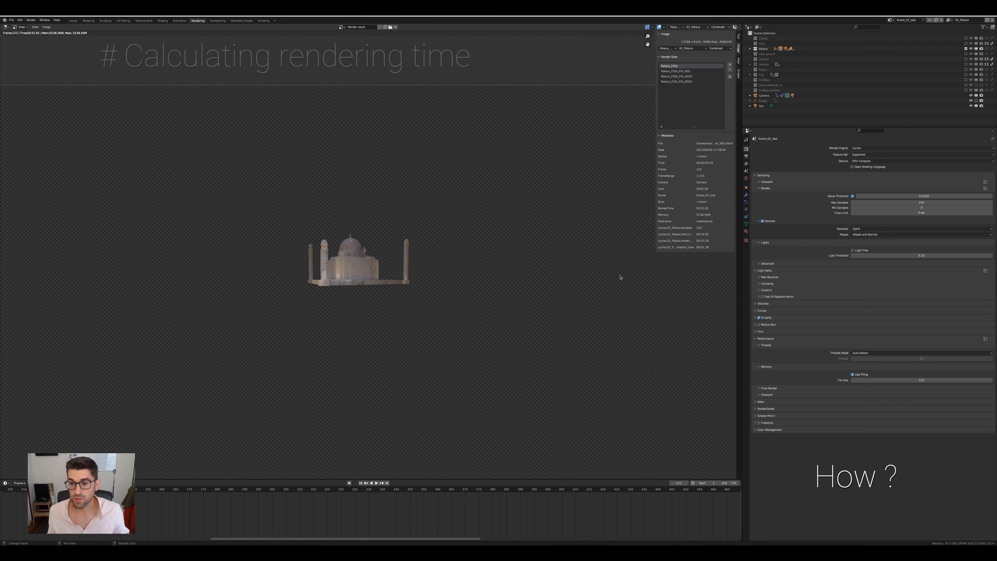
# Set the render sampling to 100 max samples with a 0.1 noise threshold and the denoising passes to None.
pyautogui.click(936, 204)
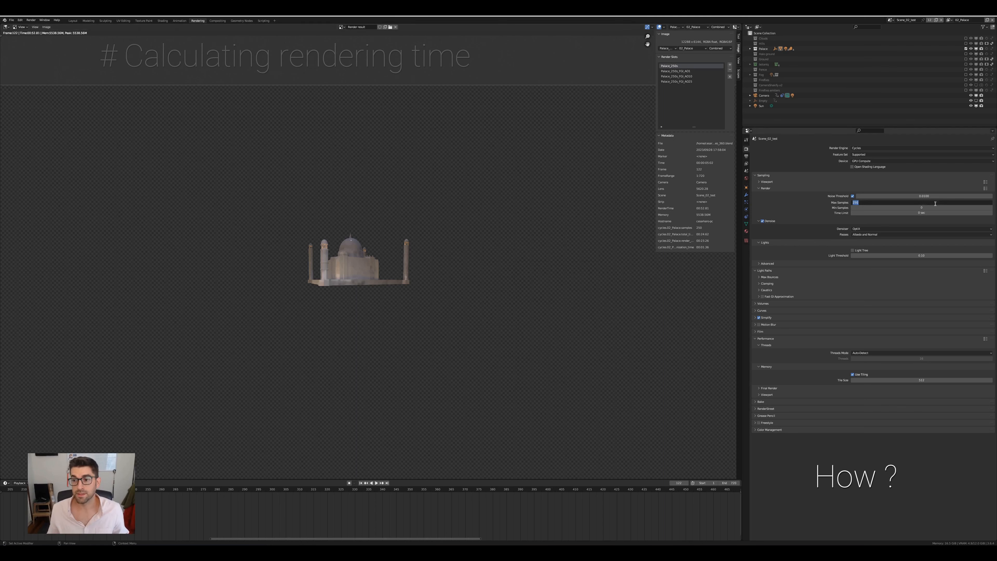
pyautogui.write('100')
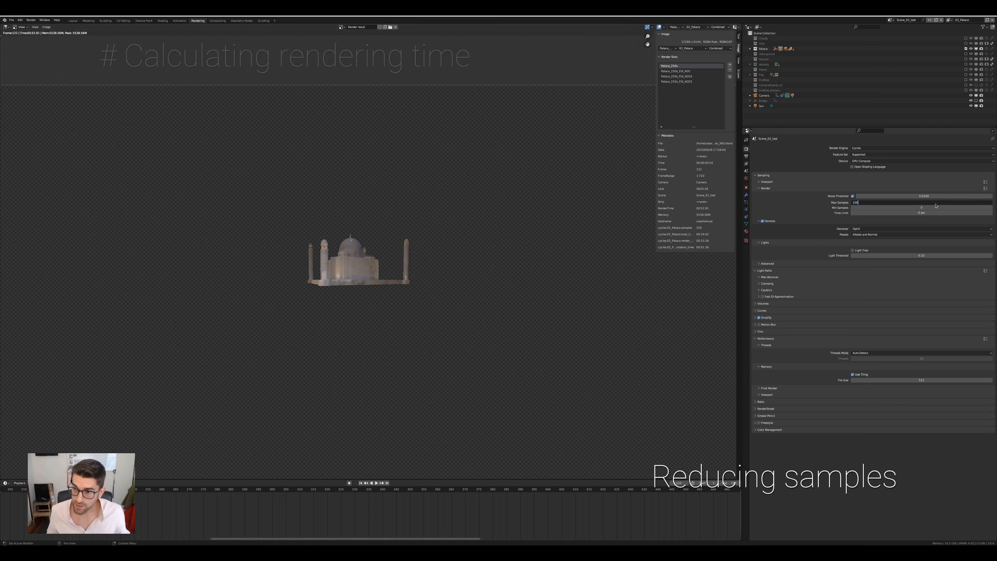
pyautogui.press('Return')
pyautogui.click(931, 196)
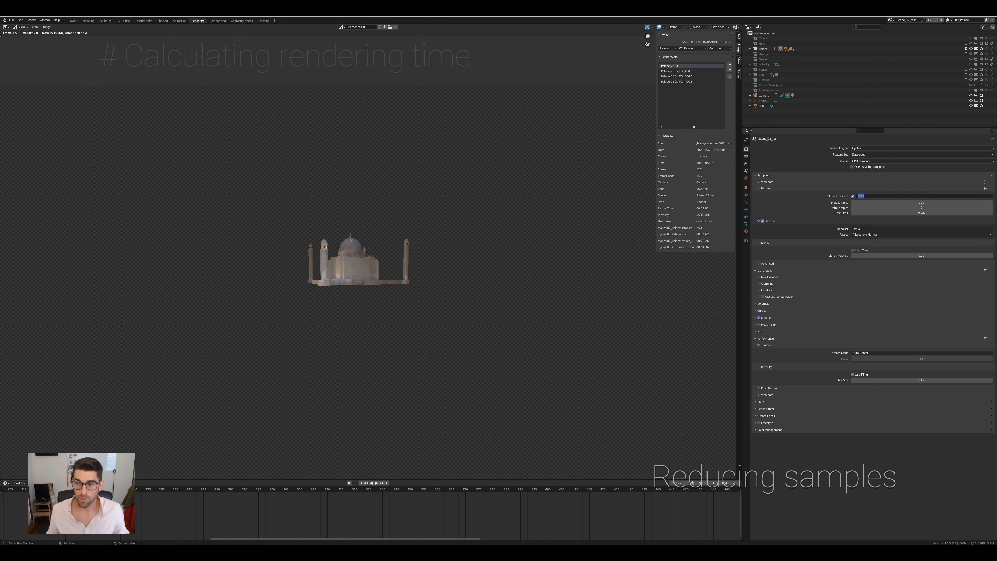
pyautogui.write('0.1')
pyautogui.press('Return')
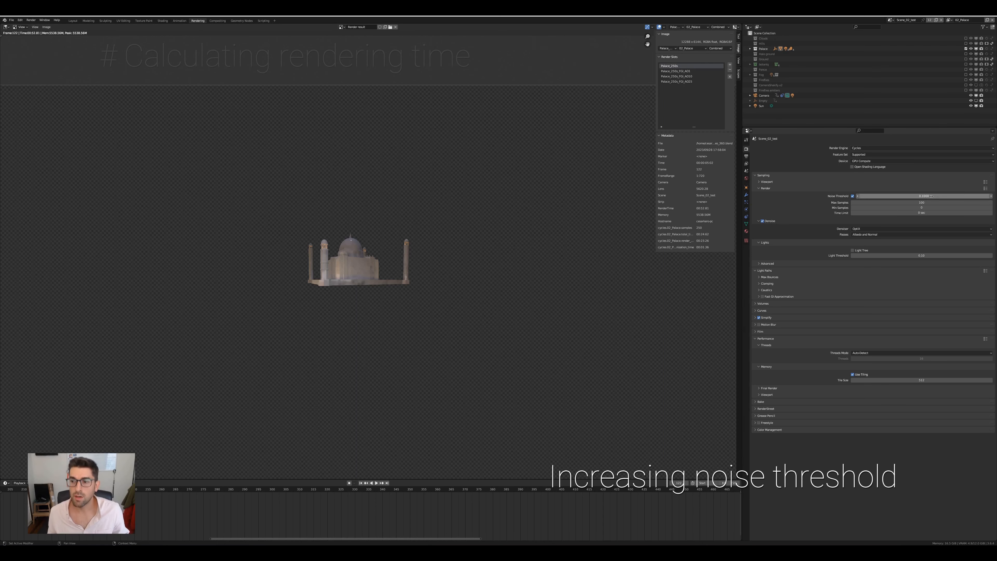
pyautogui.click(859, 235)
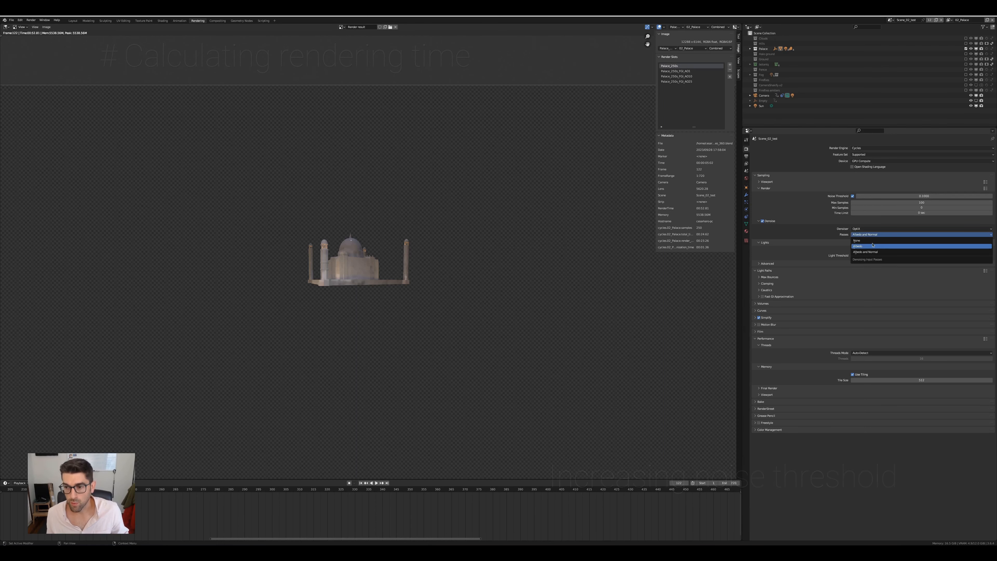
pyautogui.click(872, 241)
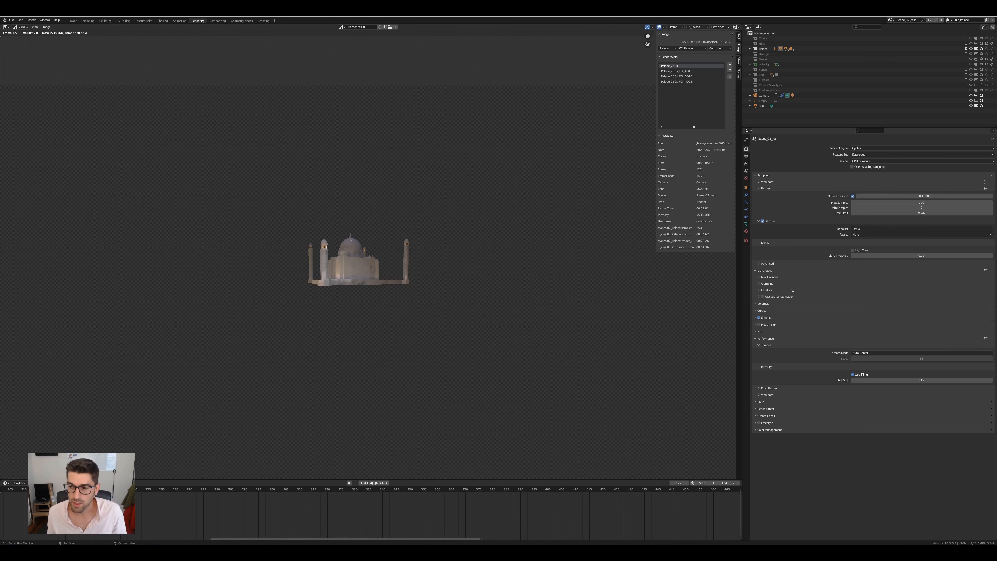
# Review the Max Bounces and Clamping values of the light paths, and collapse the Performance settings.
pyautogui.click(766, 283)
pyautogui.click(768, 277)
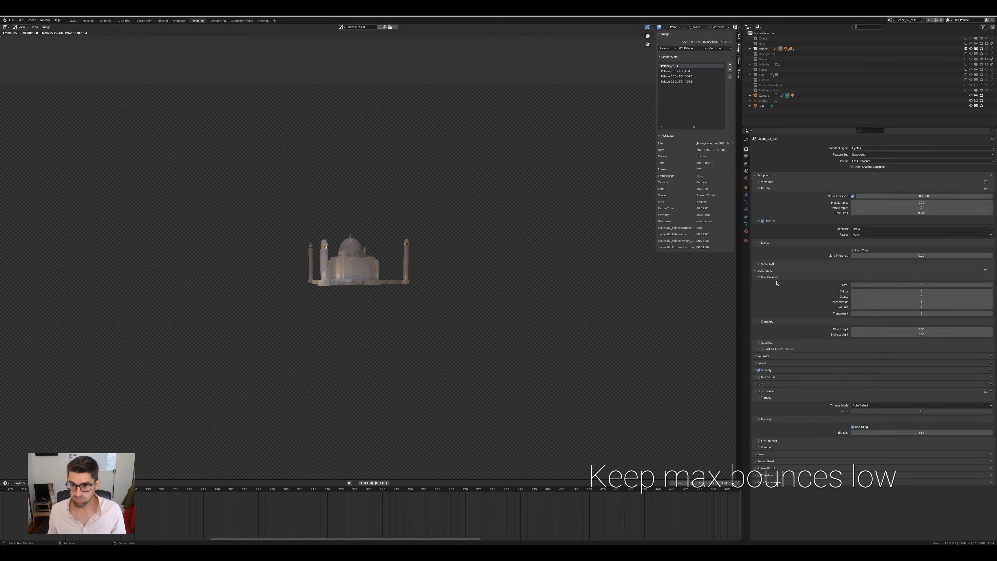
pyautogui.moveTo(915, 285); pyautogui.dragTo(916, 313)
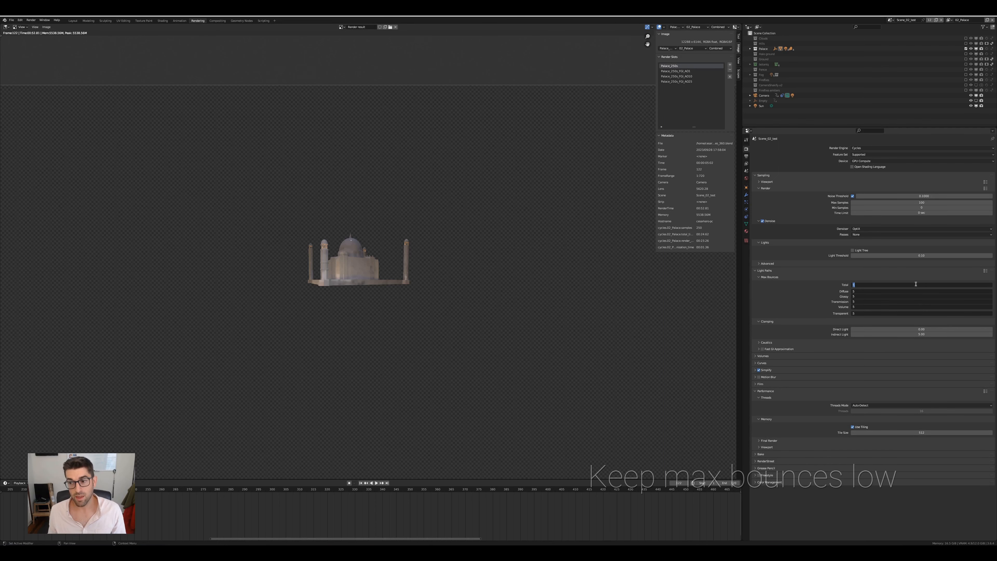
pyautogui.press('Return')
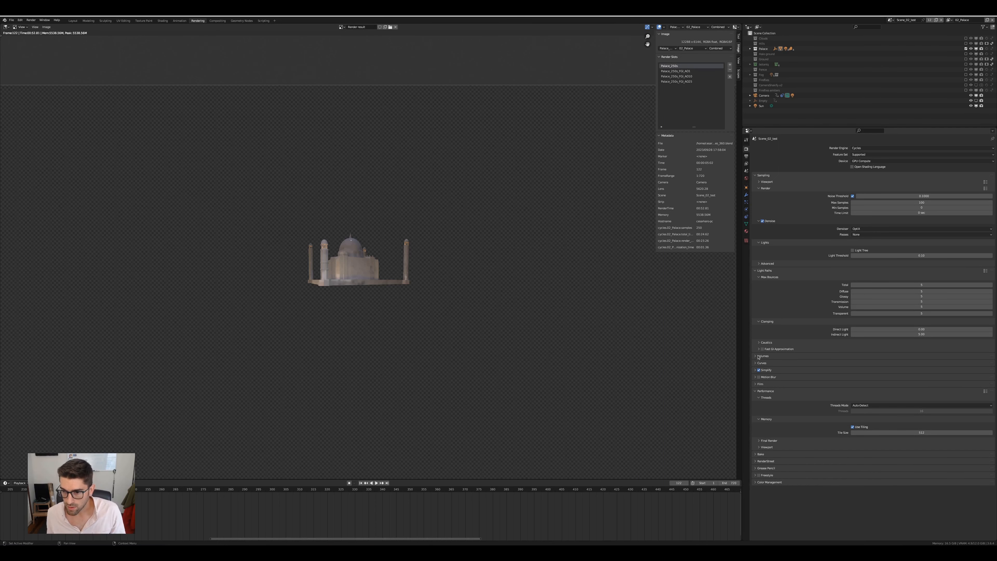
pyautogui.click(756, 391)
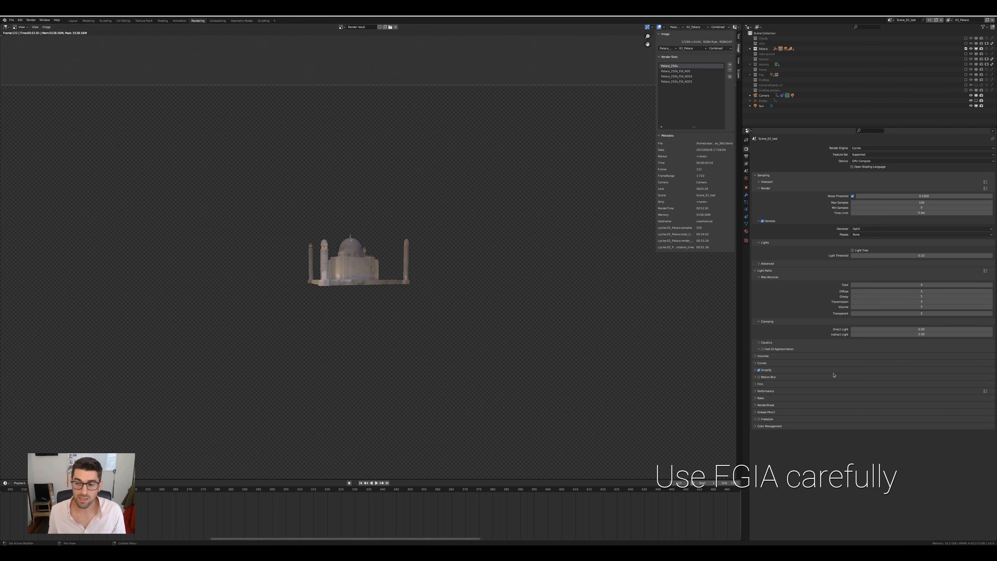
# Enable Fast GI Approximation with an AO Distance of 5 m and render the palace.
pyautogui.click(762, 349)
pyautogui.click(777, 349)
pyautogui.click(912, 367)
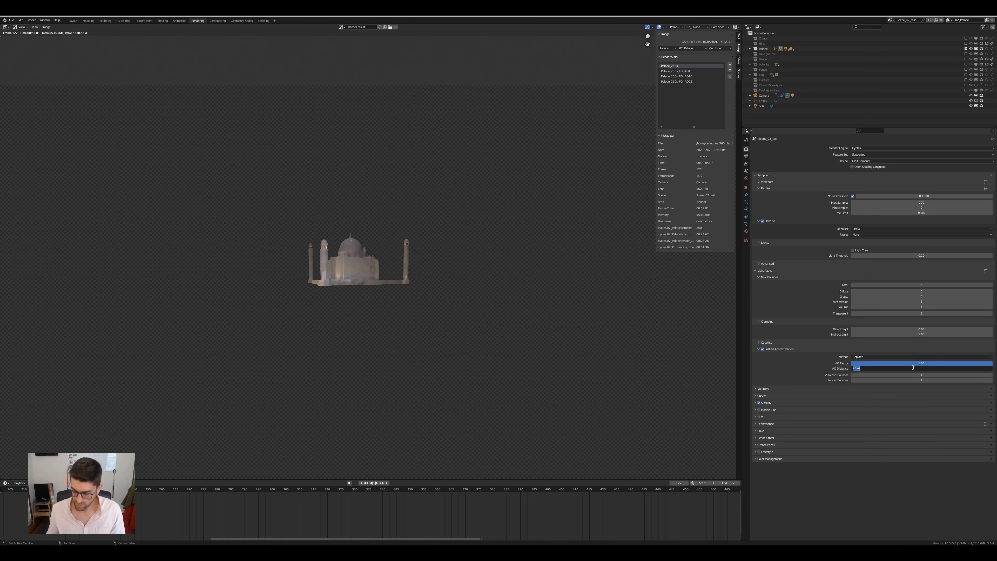
pyautogui.write('10')
pyautogui.press('Return')
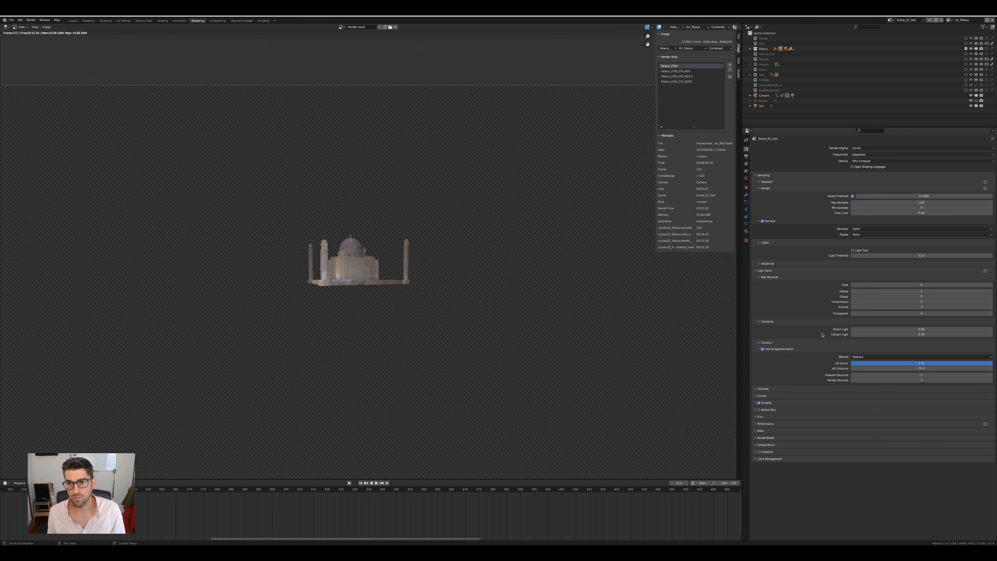
pyautogui.click(928, 368)
pyautogui.write('5')
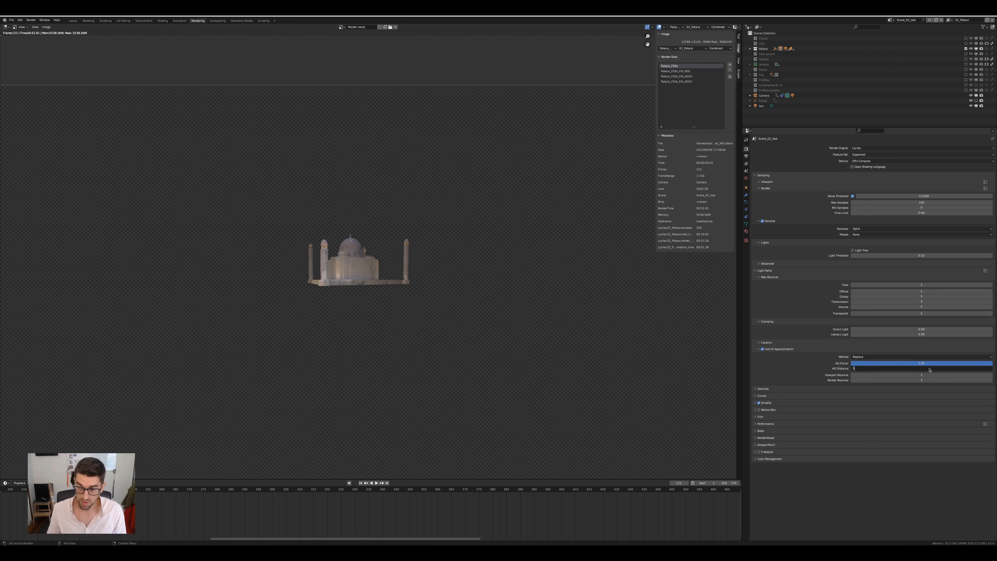
pyautogui.press('Return')
pyautogui.click(759, 349)
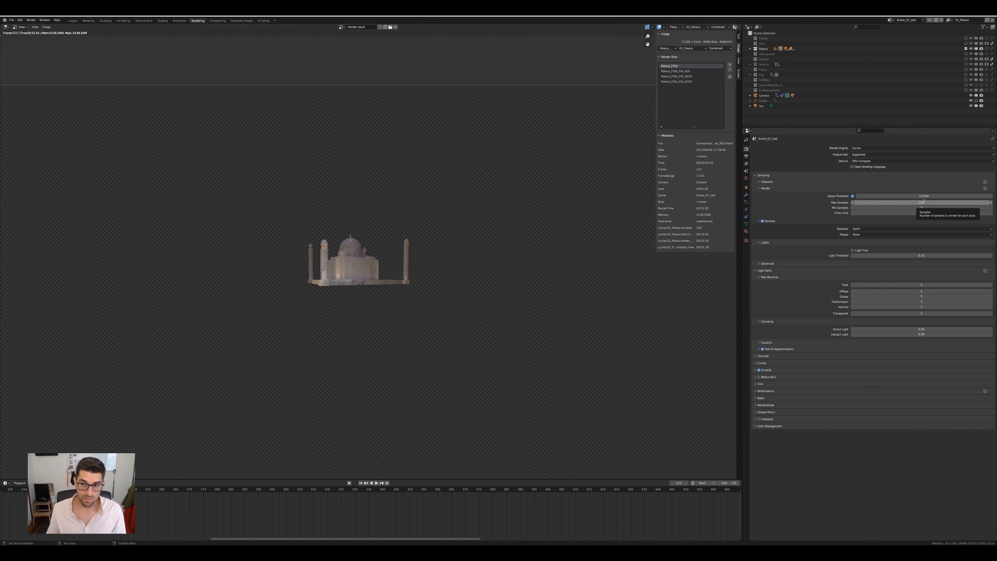
pyautogui.scroll(-1, 428, 257)
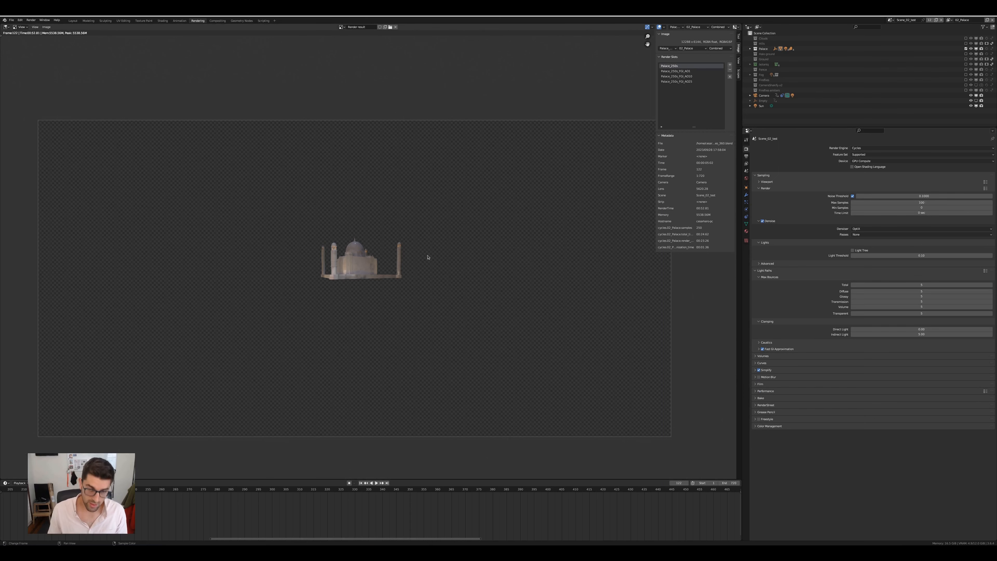
pyautogui.press('F12')
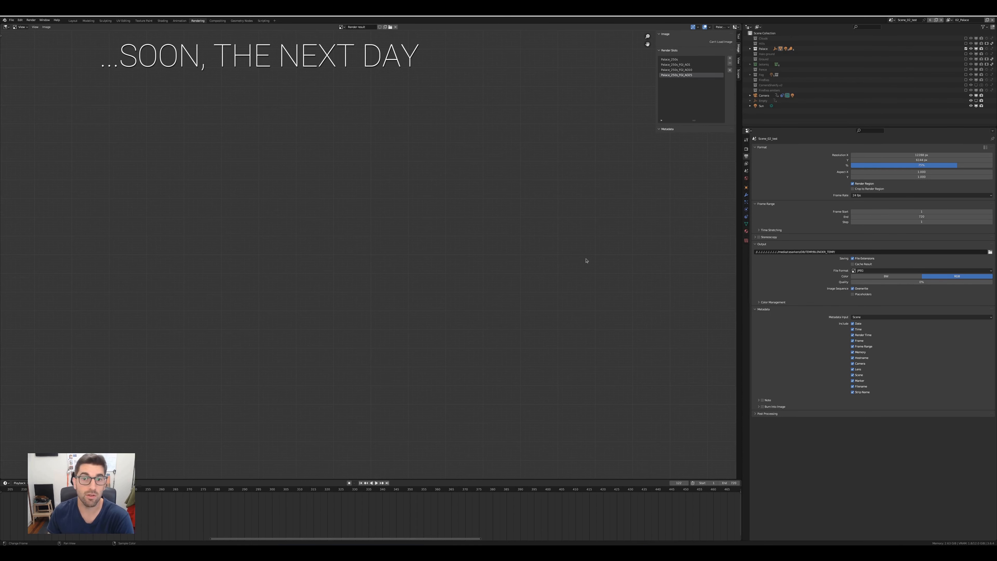
# Switch to the 03_Ground view layer and exclude every collection except Ground from it.
pyautogui.click(949, 20)
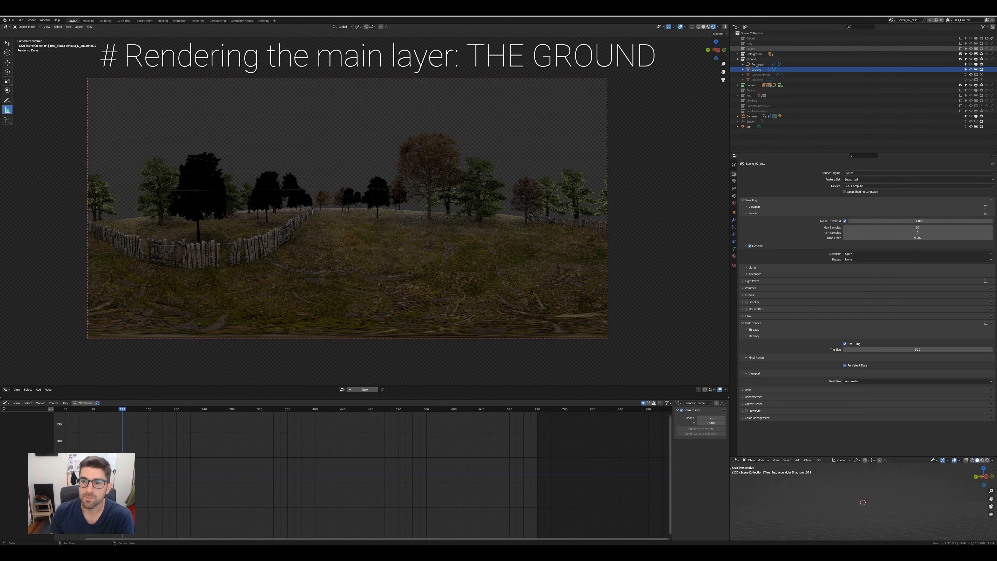
pyautogui.click(960, 53)
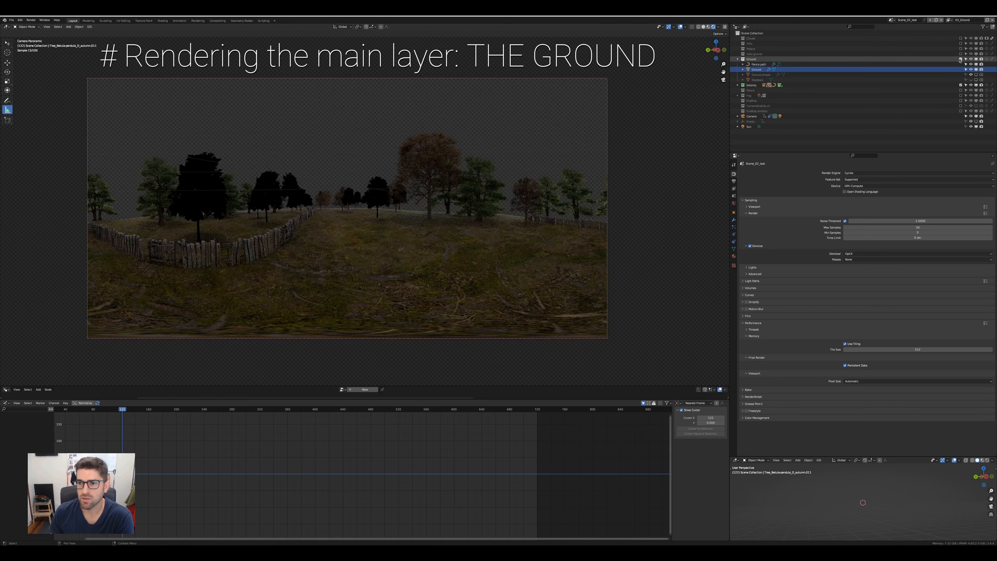
pyautogui.click(960, 85)
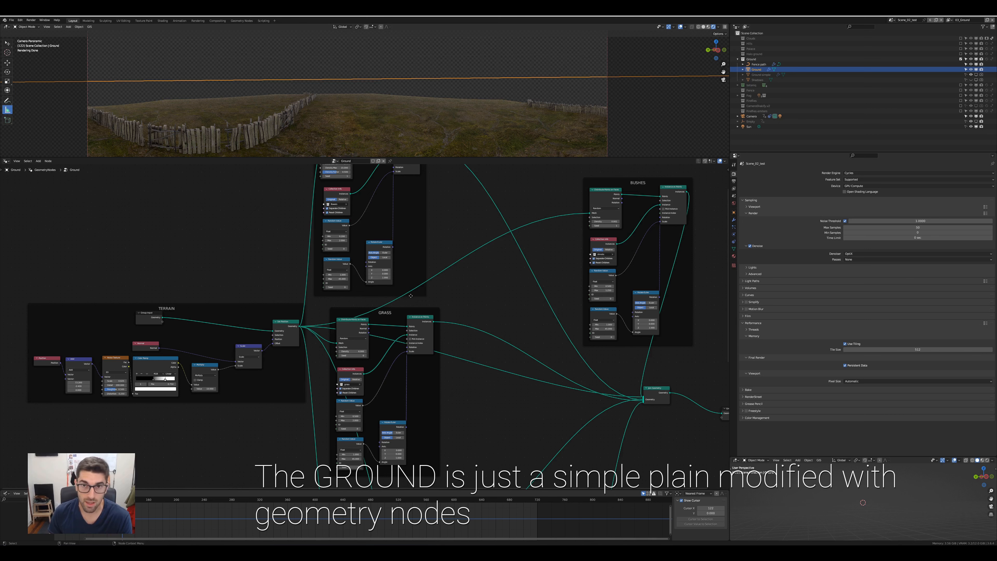
# Move the TERRAIN frame slightly upward in the Ground geometry node tree and look over the neighbouring grass frames.
pyautogui.scroll(1, 263, 304)
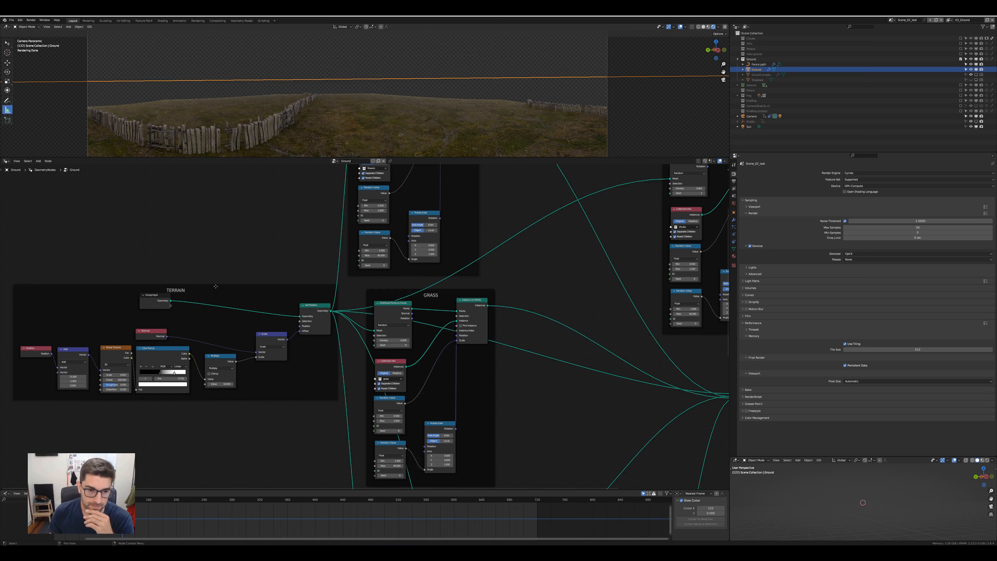
pyautogui.moveTo(215, 294); pyautogui.dragTo(218, 271)
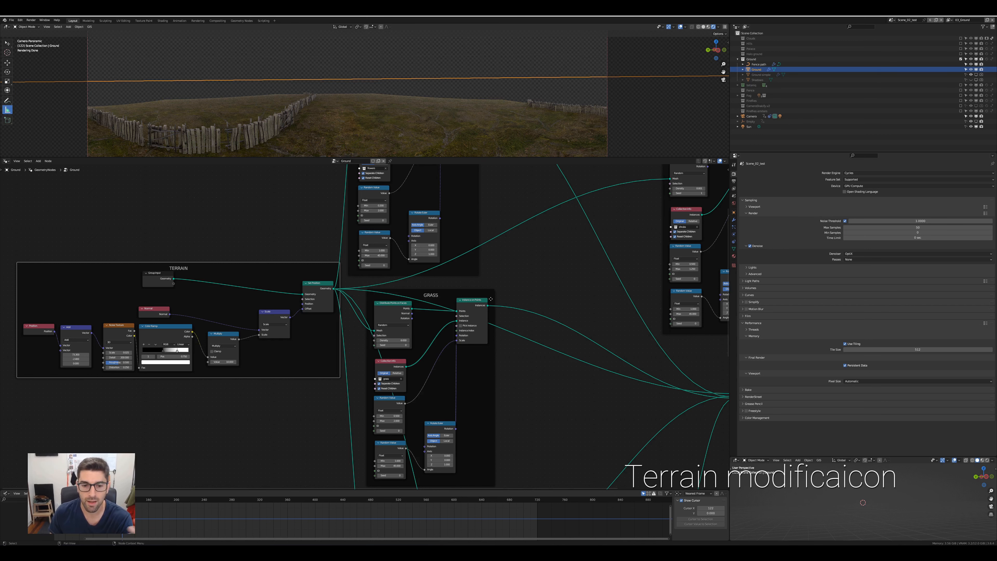
pyautogui.moveTo(493, 284); pyautogui.dragTo(450, 319, button='middle')
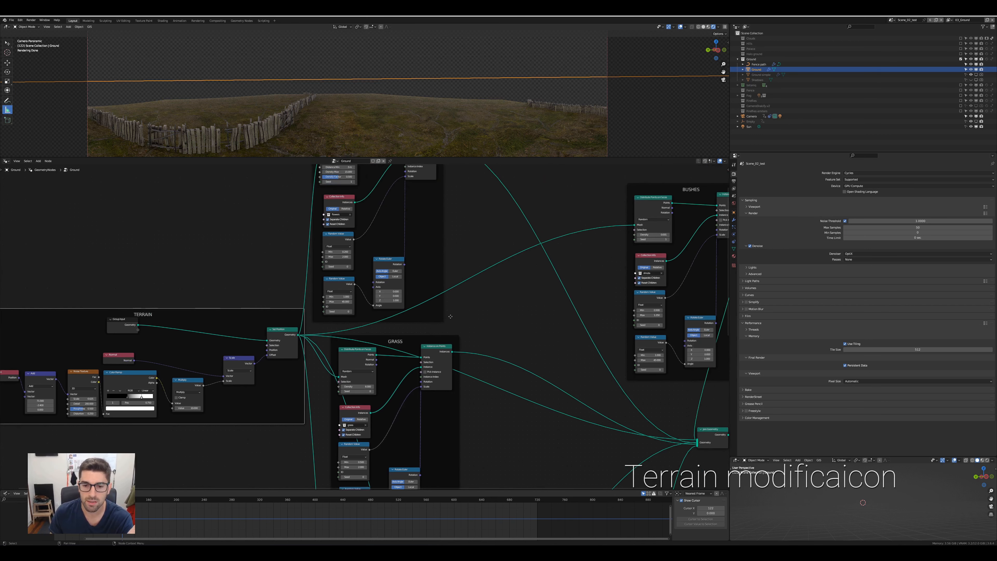
pyautogui.scroll(1, 463, 283)
pyautogui.moveTo(444, 231); pyautogui.dragTo(443, 369, button='middle')
pyautogui.scroll(-4, 449, 379)
pyautogui.moveTo(465, 408); pyautogui.dragTo(459, 247, button='middle')
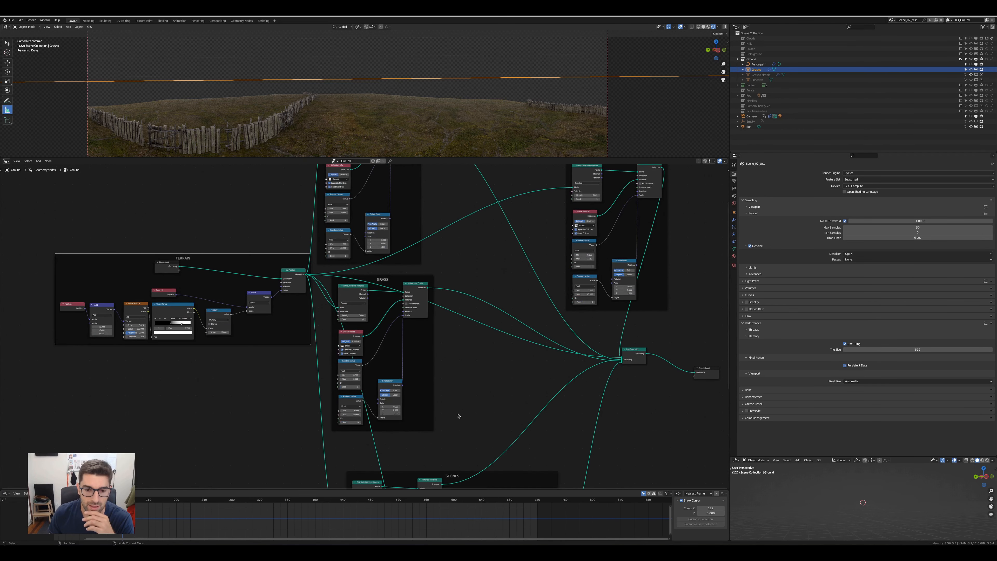
# Move the STONES frame slightly upward in the Ground geometry node tree.
pyautogui.moveTo(456, 413); pyautogui.dragTo(448, 212, button='middle')
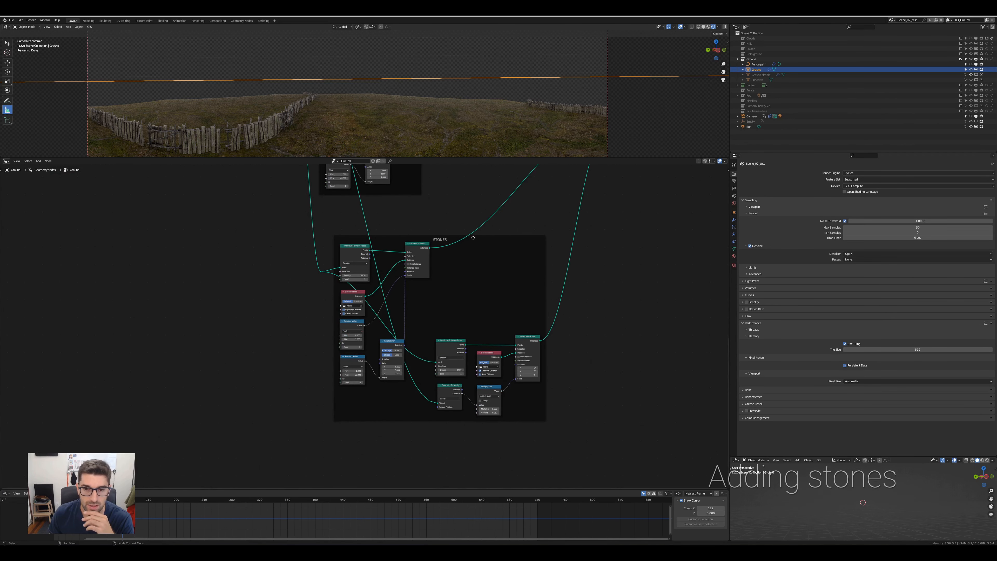
pyautogui.moveTo(472, 237); pyautogui.dragTo(466, 209)
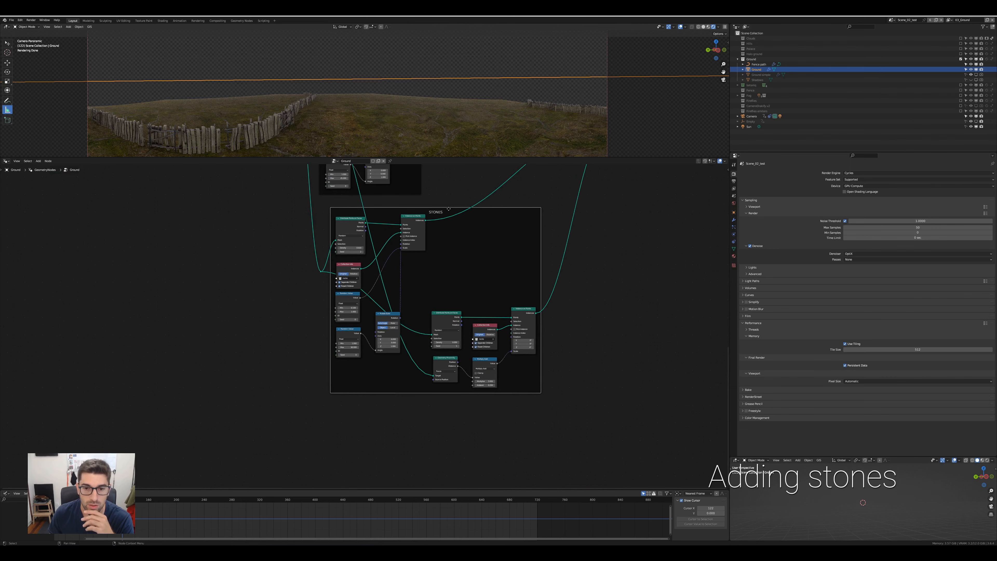
pyautogui.moveTo(466, 208); pyautogui.dragTo(391, 444, button='middle')
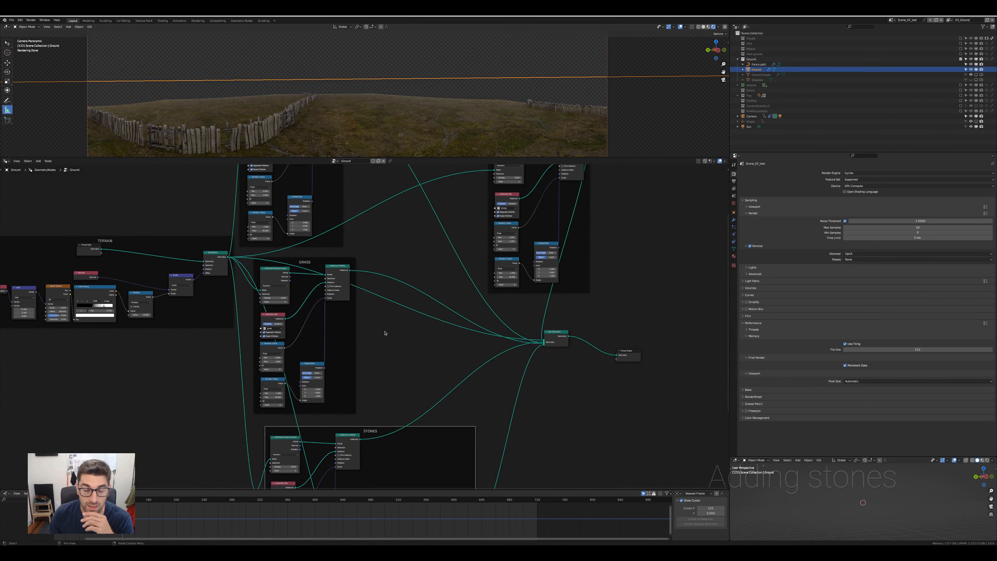
# Move the BUSHES frame closer to the two GRASS frames and follow its output to the geometry join.
pyautogui.moveTo(389, 331); pyautogui.dragTo(437, 395, button='middle')
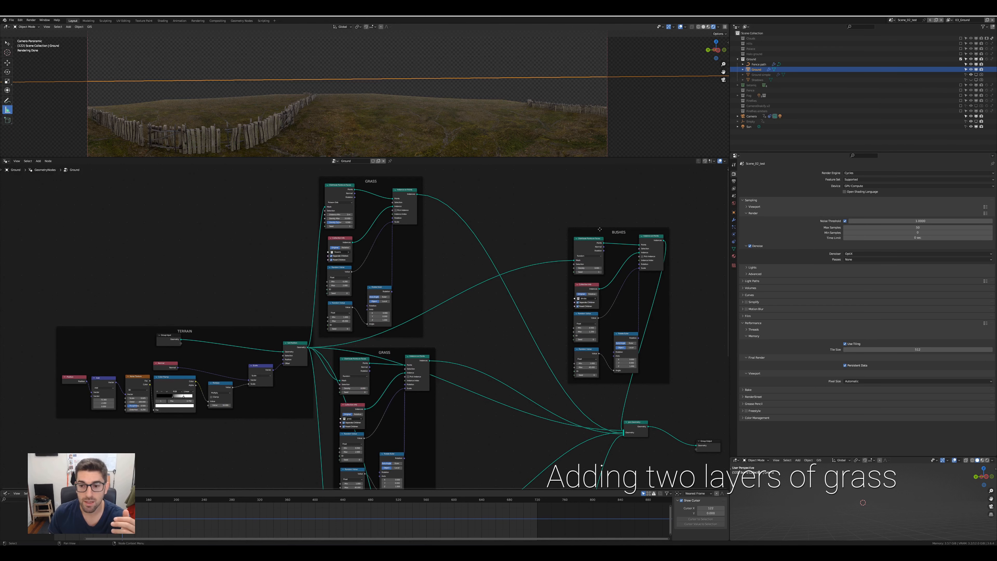
pyautogui.moveTo(612, 232); pyautogui.dragTo(556, 217)
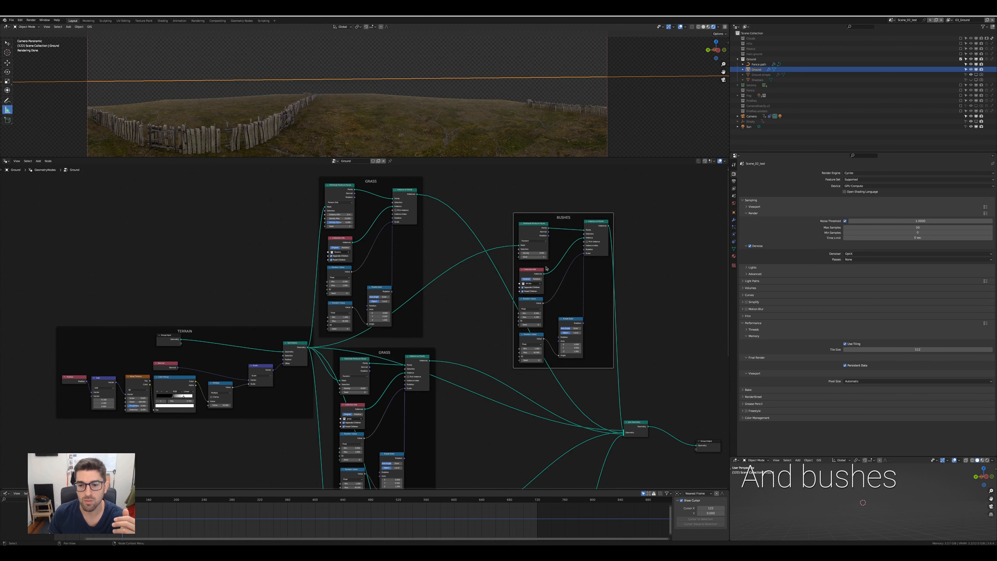
pyautogui.moveTo(645, 411); pyautogui.dragTo(450, 329, button='middle')
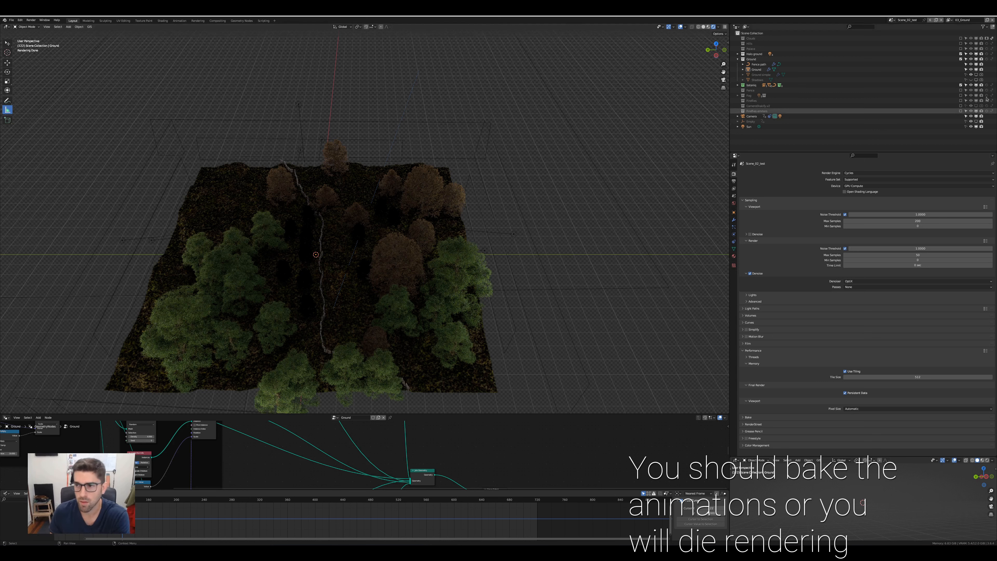
# Exclude the botaniq vegetation collection from the 03_Ground view layer.
pyautogui.click(961, 85)
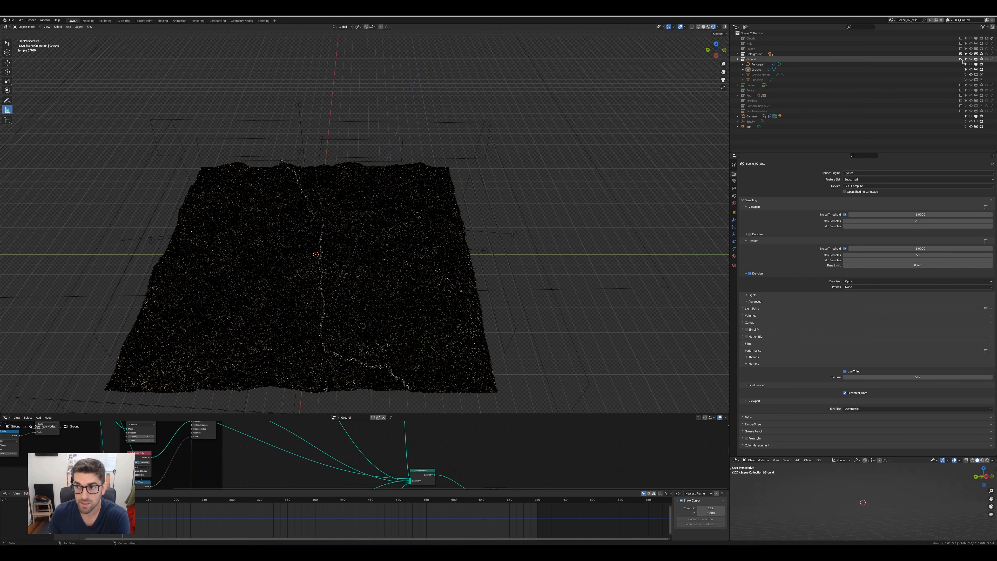
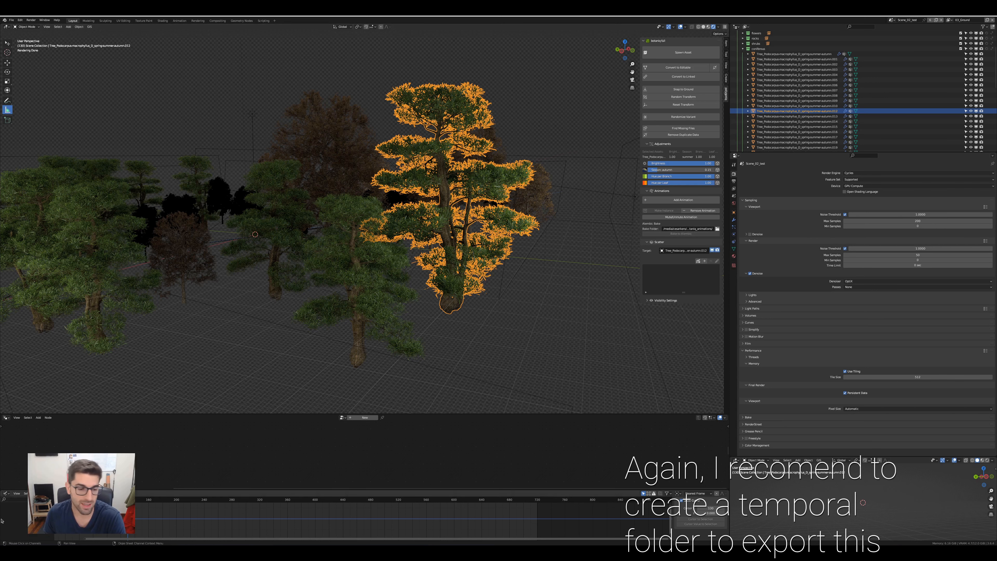
# Switch to the file manager and open the botaniq_animations folder inside BLENDER_BAKES.
pyautogui.click(11, 550)
pyautogui.click(25, 267)
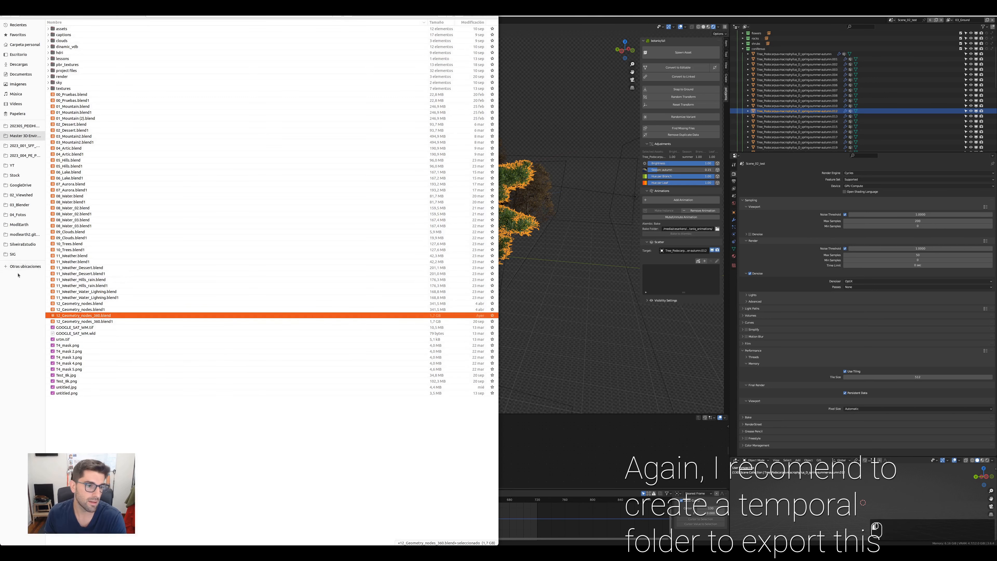
pyautogui.click(80, 59)
pyautogui.doubleClick(74, 58)
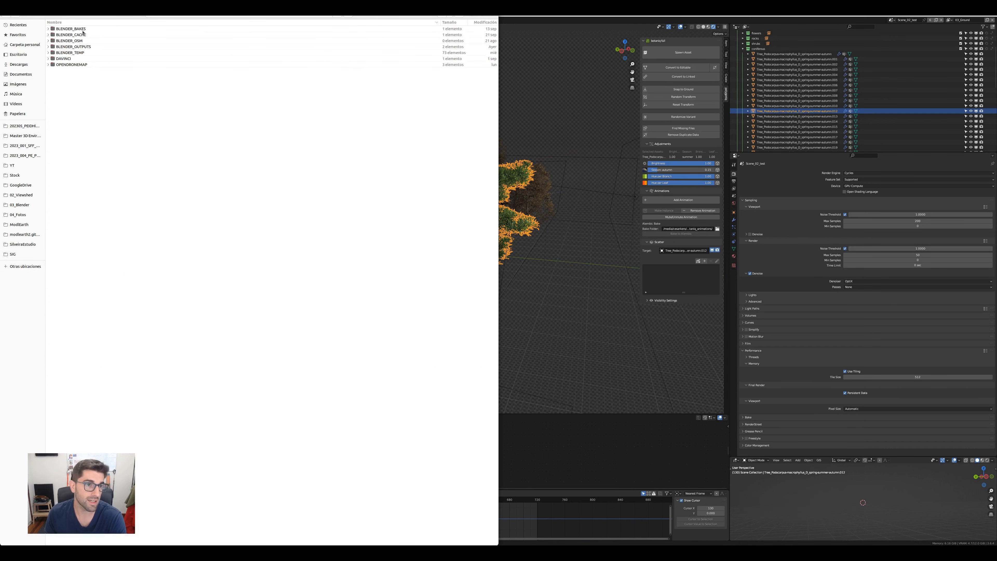
pyautogui.doubleClick(70, 29)
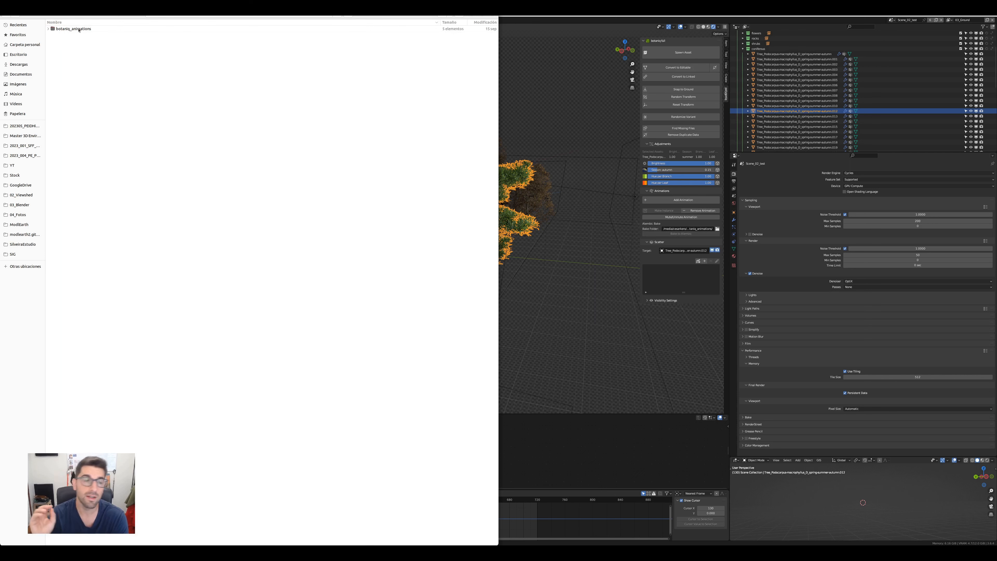
pyautogui.click(176, 16)
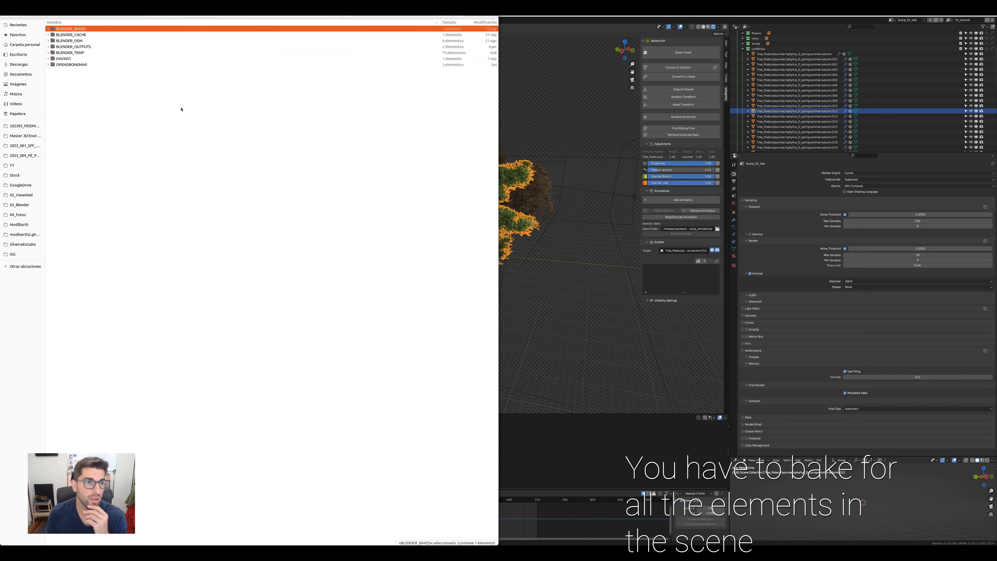
pyautogui.doubleClick(80, 29)
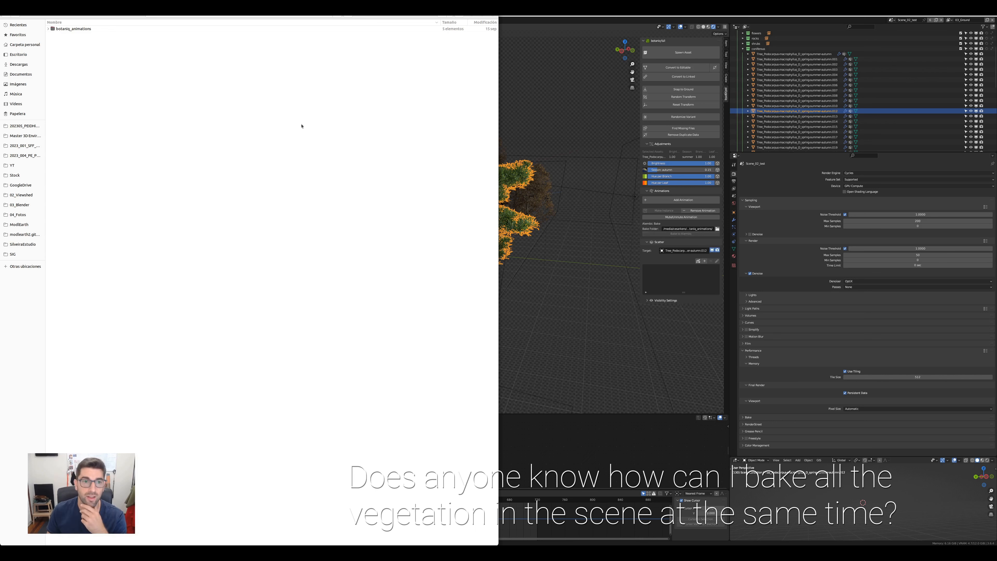
pyautogui.doubleClick(88, 30)
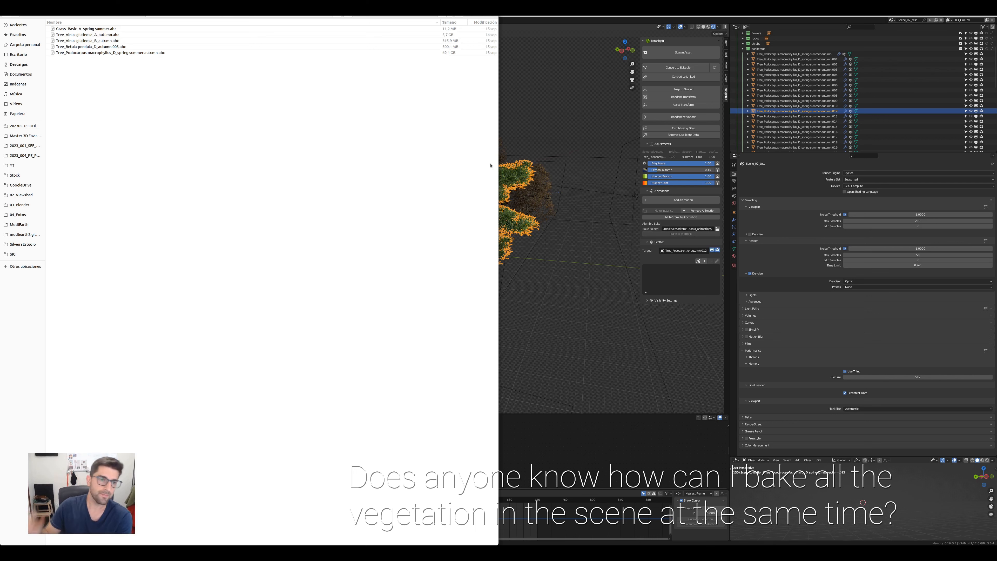
# Review the baked .abc animation files of the grass and trees in the botaniq_animations folder.
pyautogui.click(91, 31)
pyautogui.press('Down')
pyautogui.press('Down')
pyautogui.press('Down')
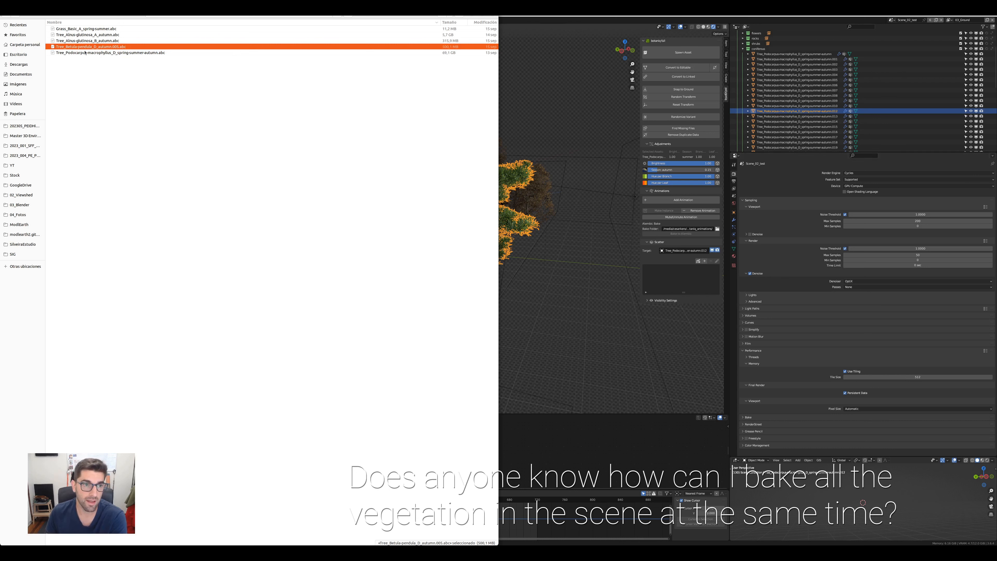
pyautogui.click(88, 29)
pyautogui.click(93, 47)
pyautogui.click(110, 87)
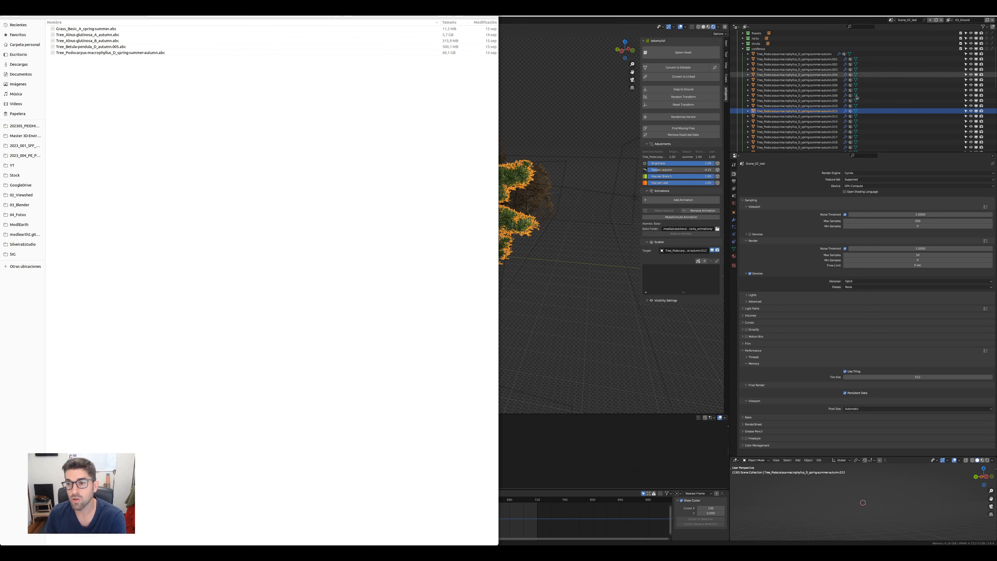
# Return to Blender, collapse the coniferous and deciduous collections, and expand the shrubs collection to inspect its contents.
pyautogui.click(741, 49)
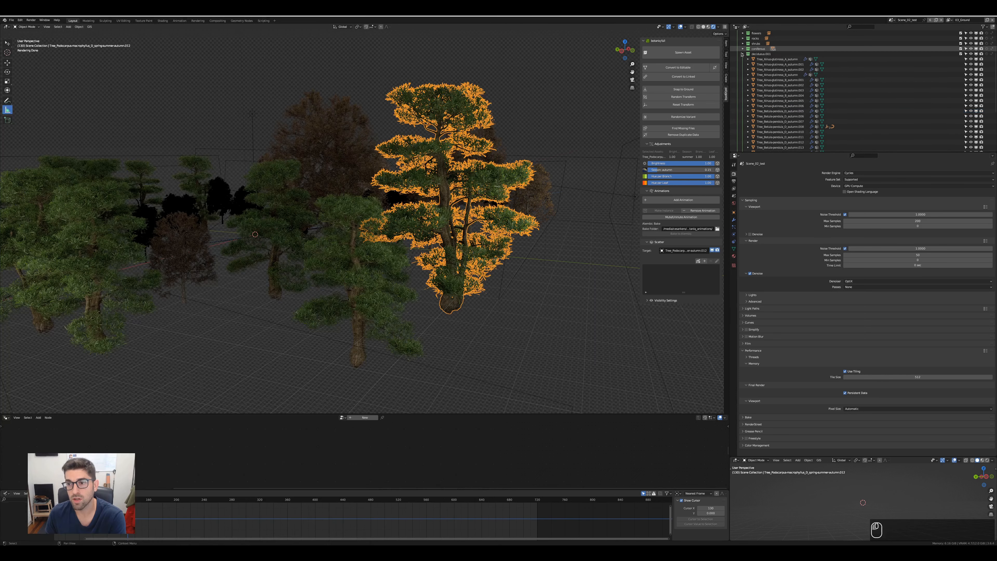
pyautogui.click(742, 95)
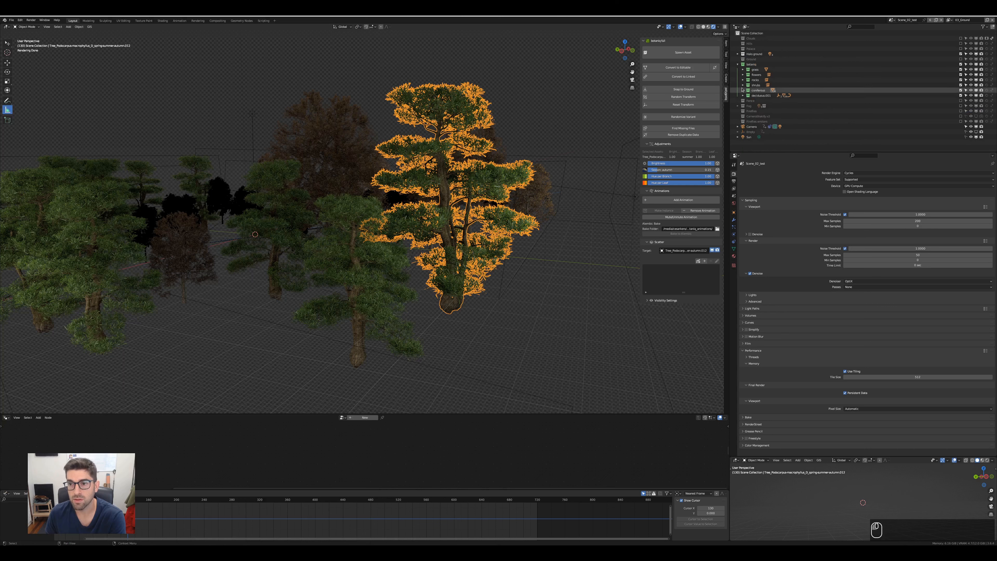
pyautogui.click(742, 85)
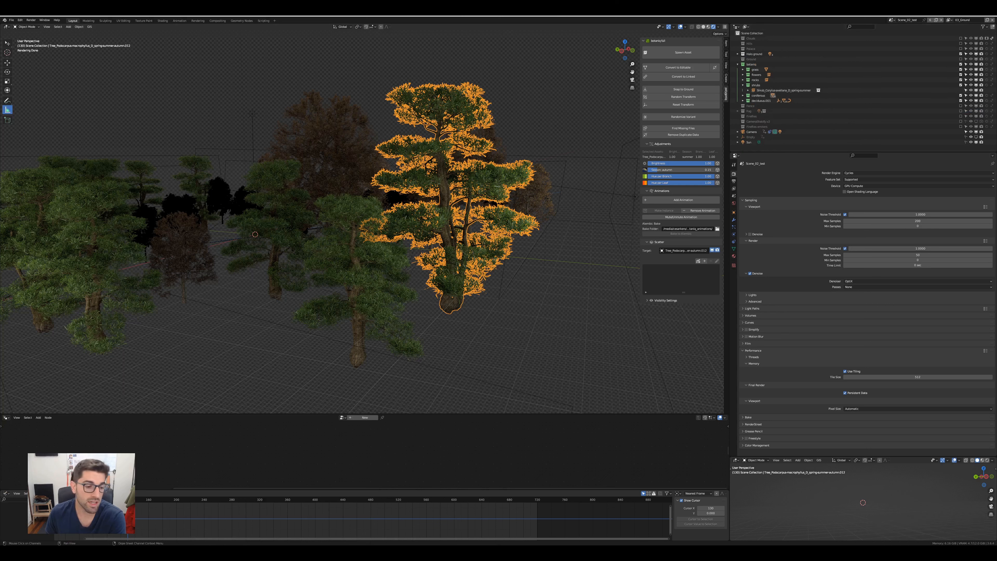
pyautogui.click(743, 74)
pyautogui.click(742, 75)
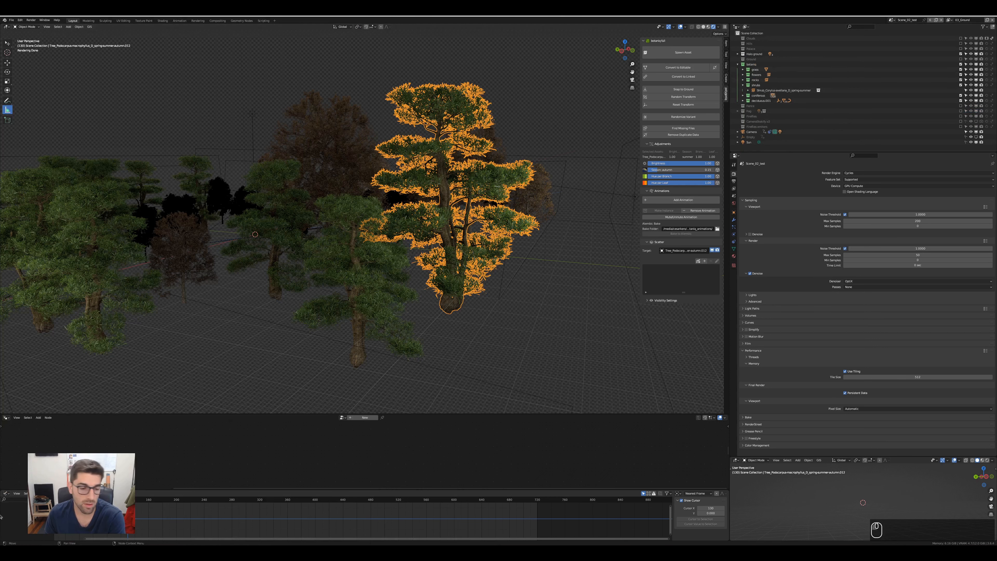
# Switch back to the baked animation files and check the Podocarpus, Betula and Grass_Basic .abc files.
pyautogui.click(717, 228)
pyautogui.click(164, 52)
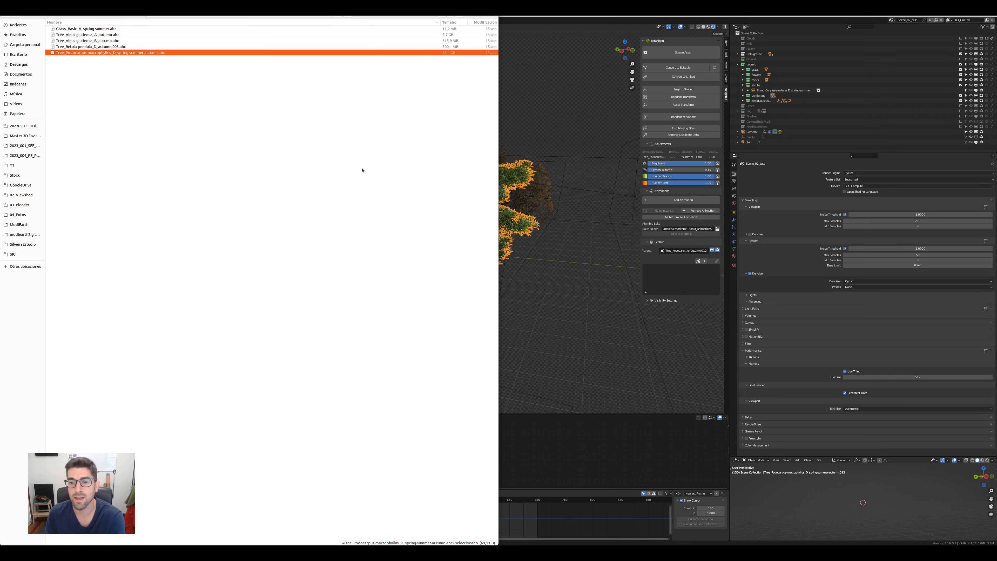
pyautogui.click(115, 46)
pyautogui.click(106, 29)
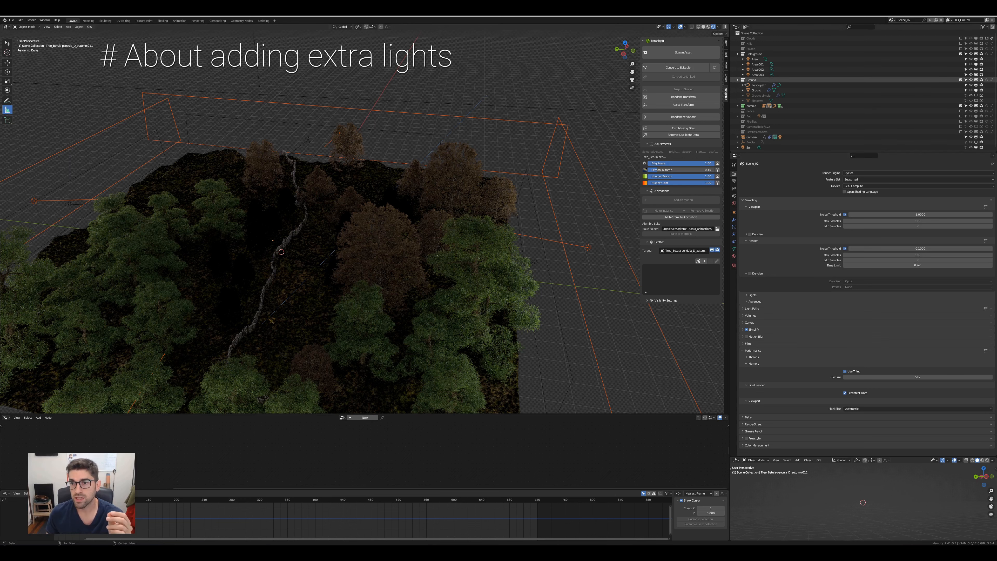
# Select the four area lights around the ground, view them from above, and inspect the settings of Area.002.
pyautogui.click(755, 59)
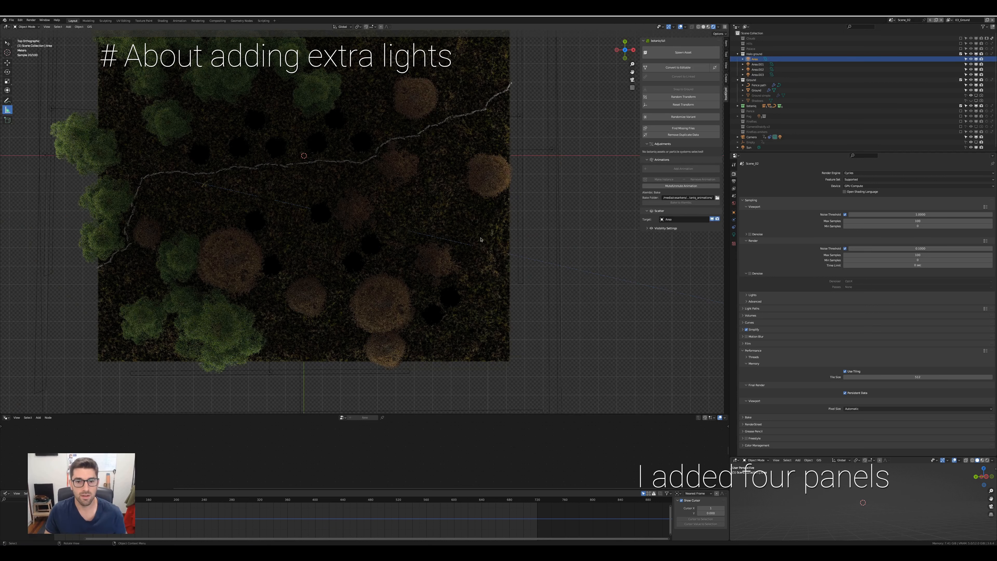
pyautogui.scroll(-2, 386, 187)
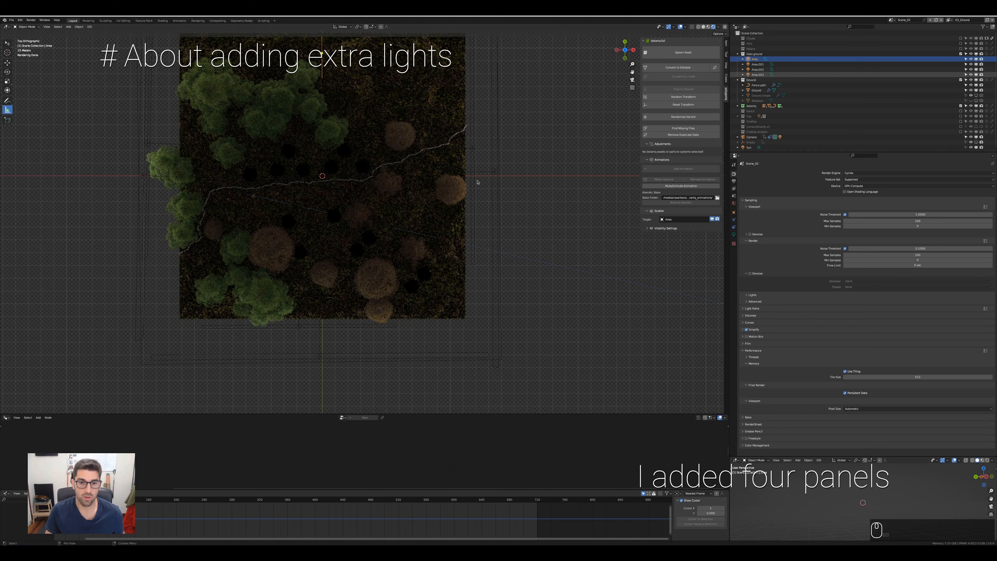
pyautogui.keyDown('shift'); pyautogui.click(757, 75); pyautogui.keyUp('shift')
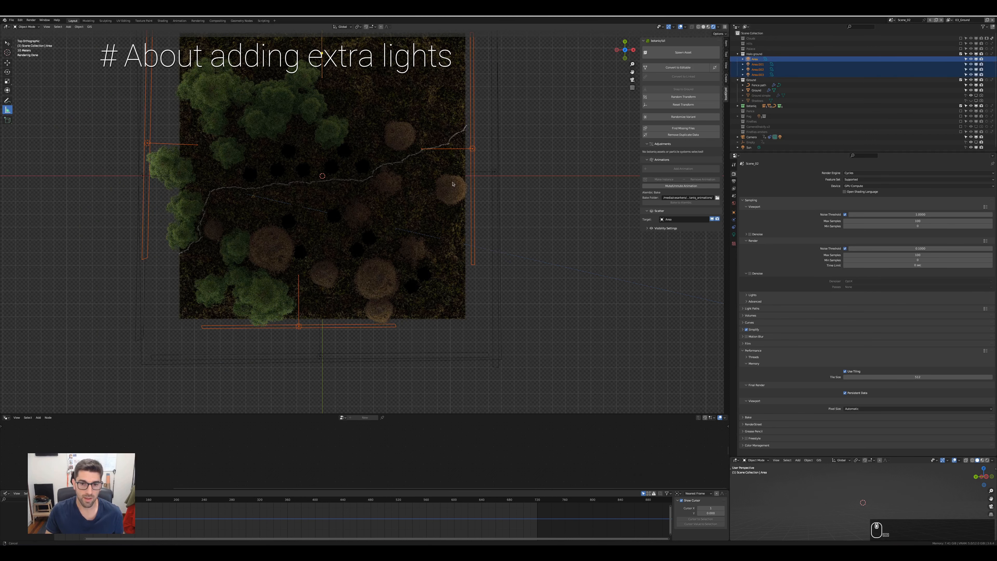
pyautogui.keyDown('shift'); pyautogui.moveTo(439, 171); pyautogui.dragTo(472, 206, button='middle'); pyautogui.keyUp('shift')
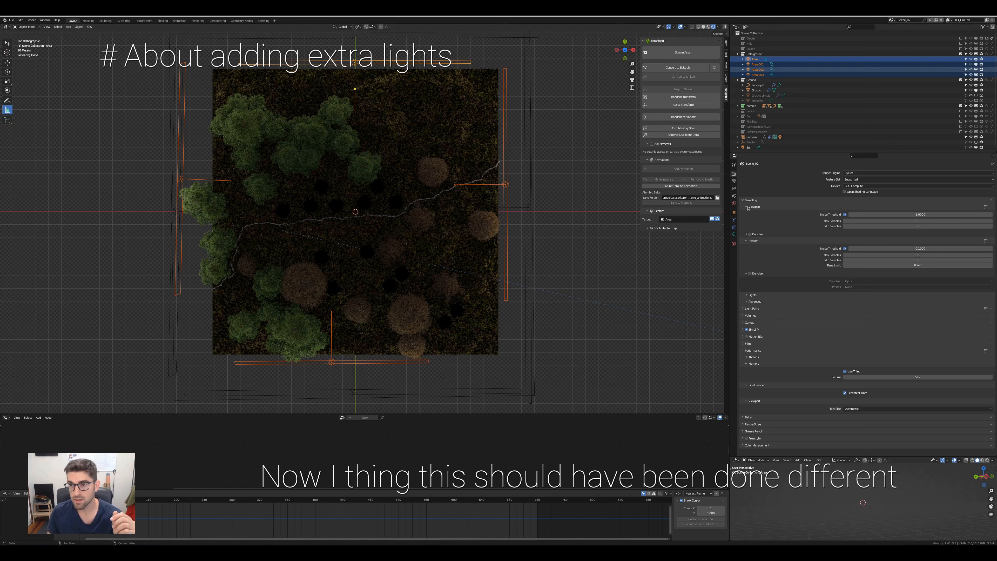
pyautogui.click(758, 69)
pyautogui.click(734, 235)
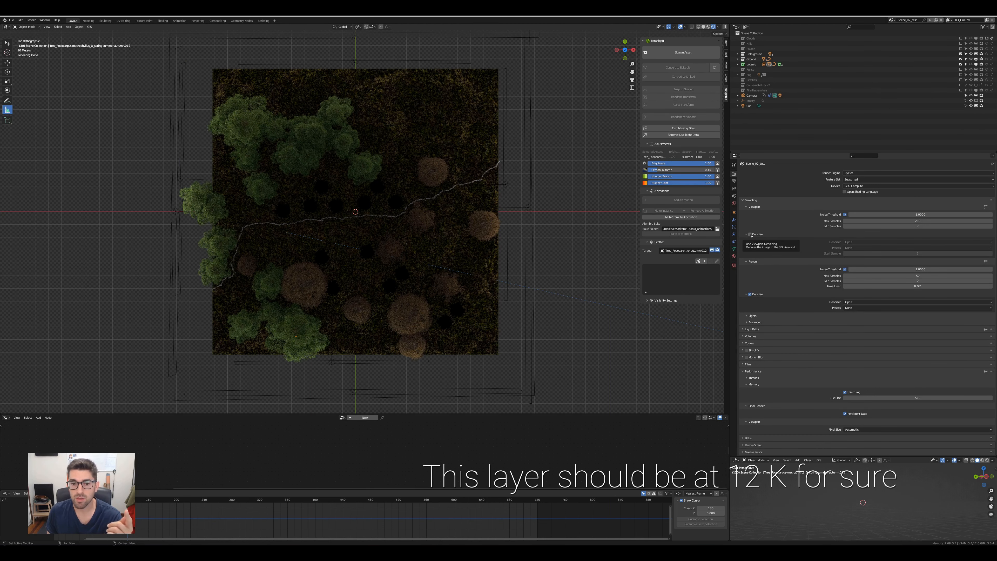
# Check the output resolution and set the render Max Samples to 300.
pyautogui.click(734, 181)
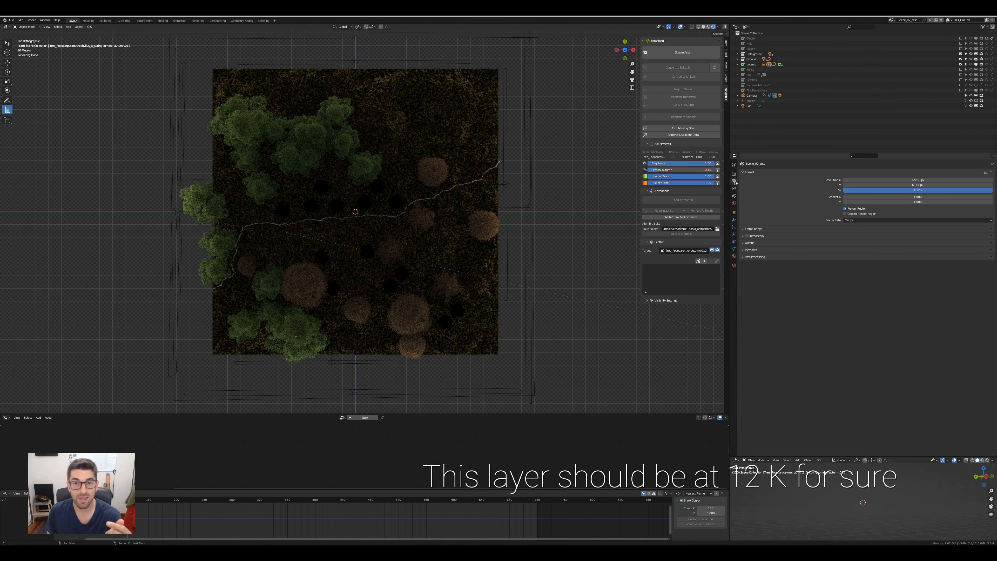
pyautogui.click(733, 174)
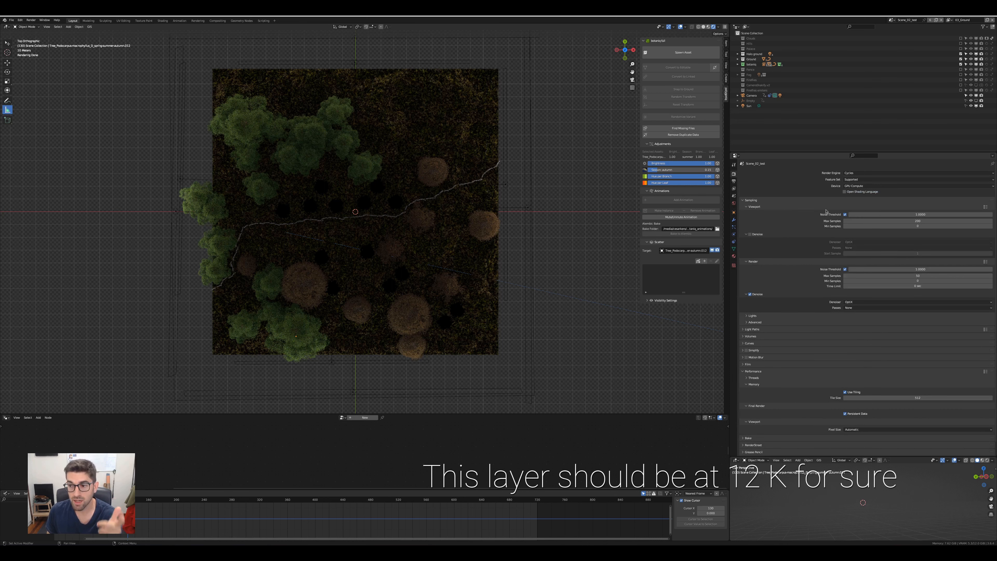
pyautogui.click(916, 276)
pyautogui.write('300')
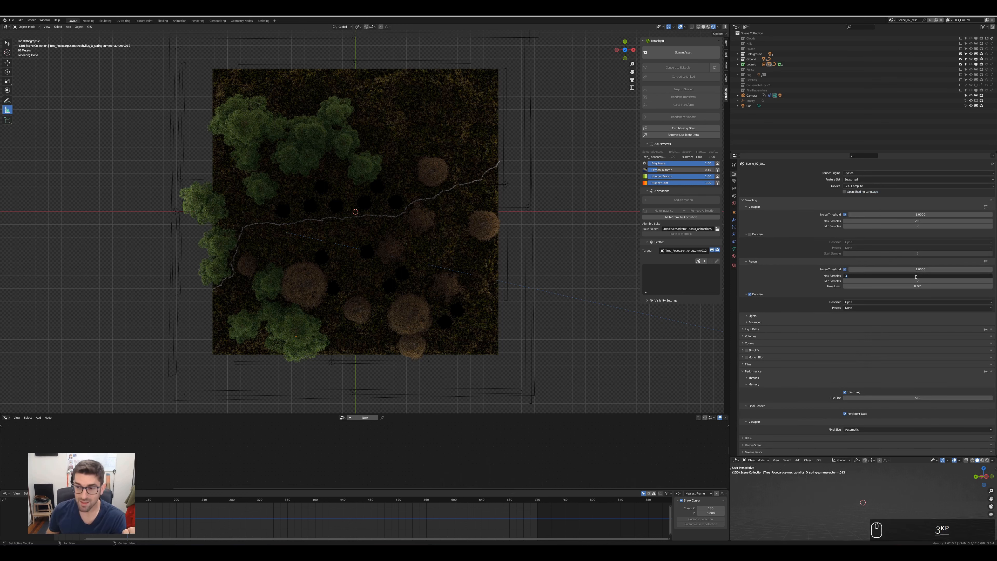
pyautogui.press('Return')
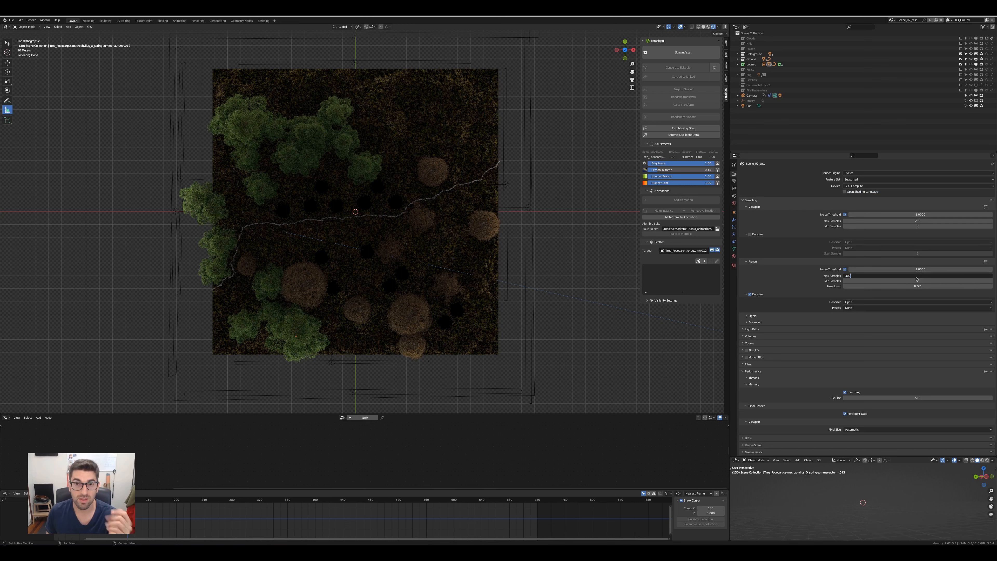
# Set the ground layer's render Max Samples to 500.
pyautogui.click(916, 277)
pyautogui.write('50')
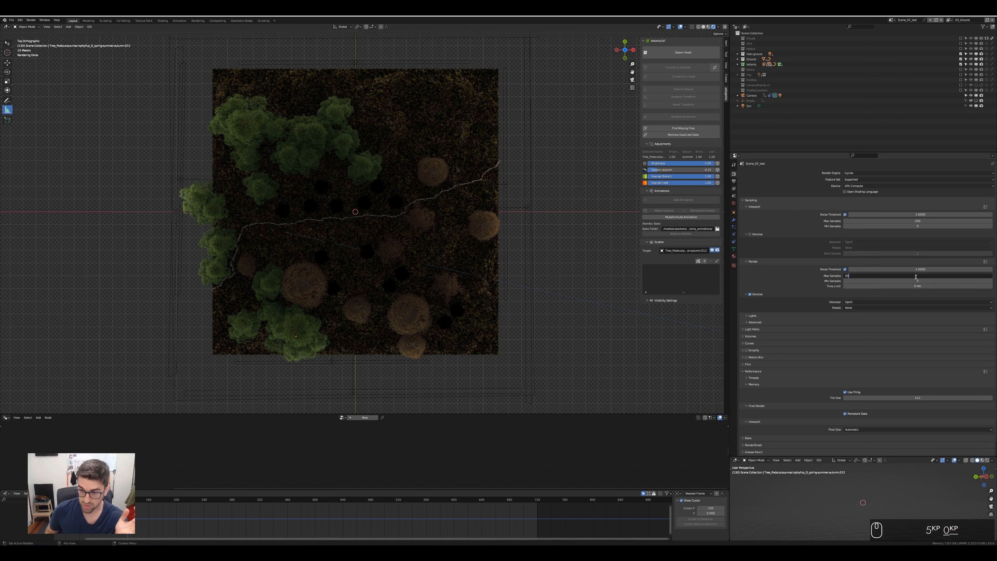
pyautogui.write('0')
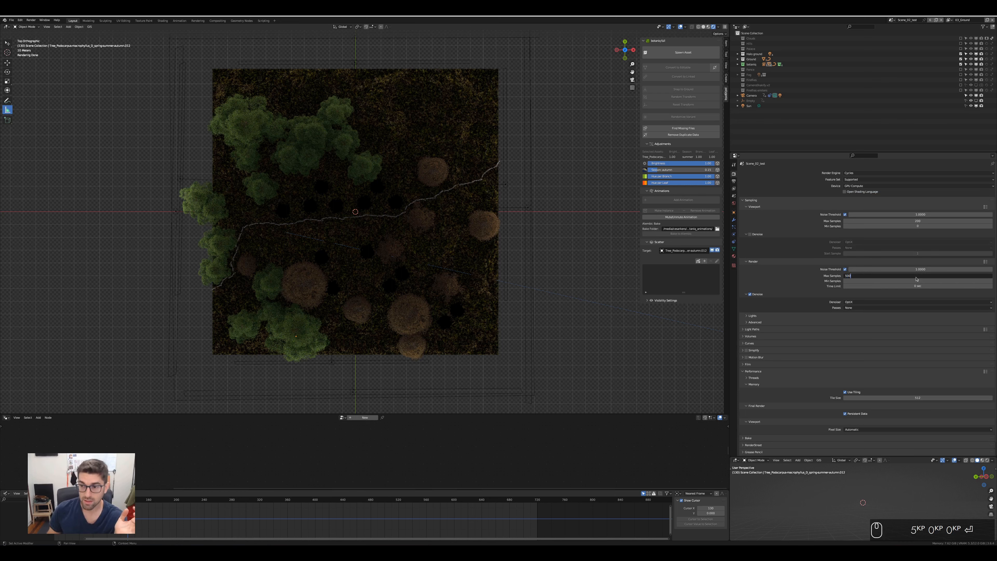
pyautogui.press('Return')
# Collapse the render sampling and performance settings, and set all Light Paths max bounces to 8.
pyautogui.click(777, 262)
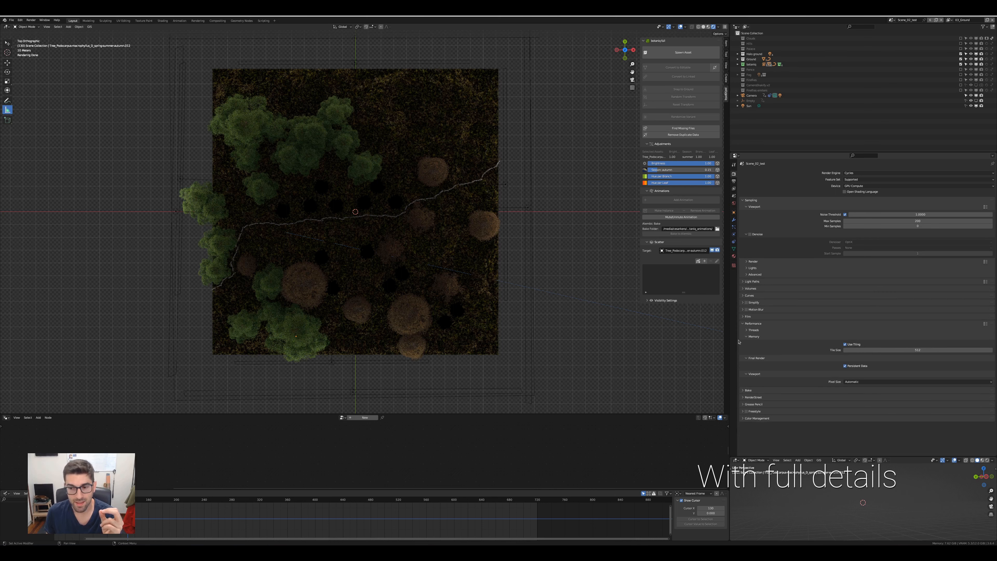
pyautogui.click(743, 324)
pyautogui.click(742, 282)
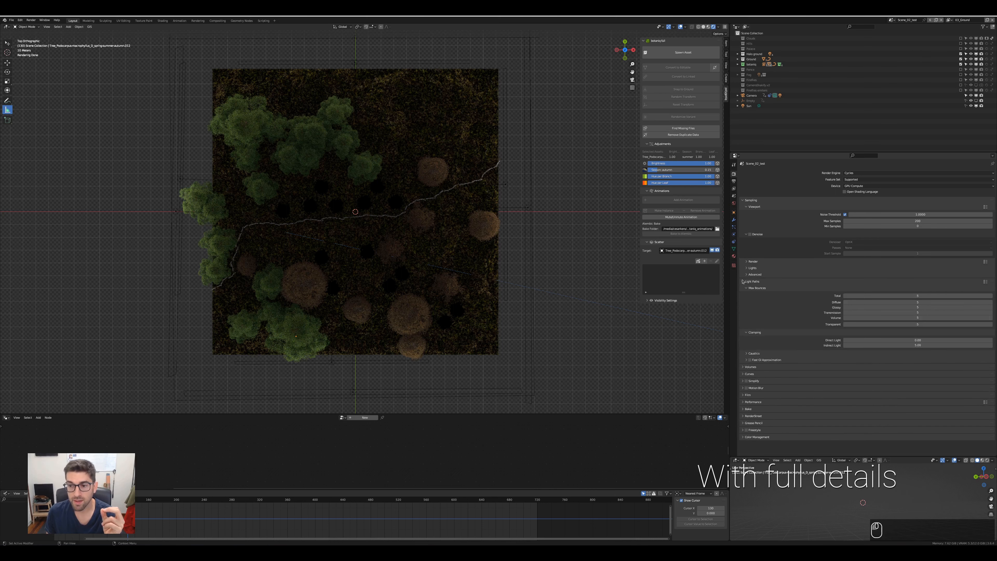
pyautogui.click(743, 282)
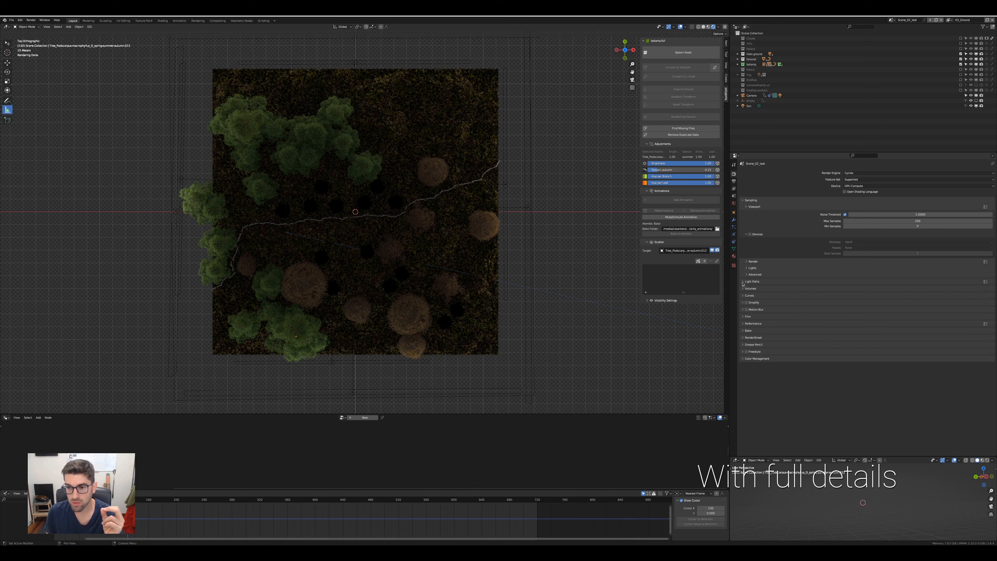
pyautogui.click(742, 282)
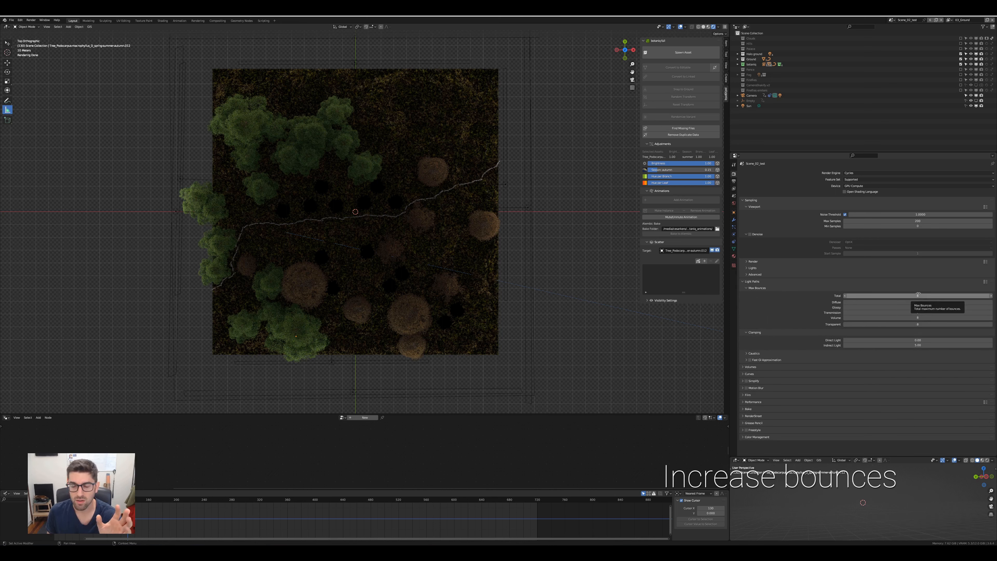
pyautogui.moveTo(917, 294); pyautogui.dragTo(918, 324)
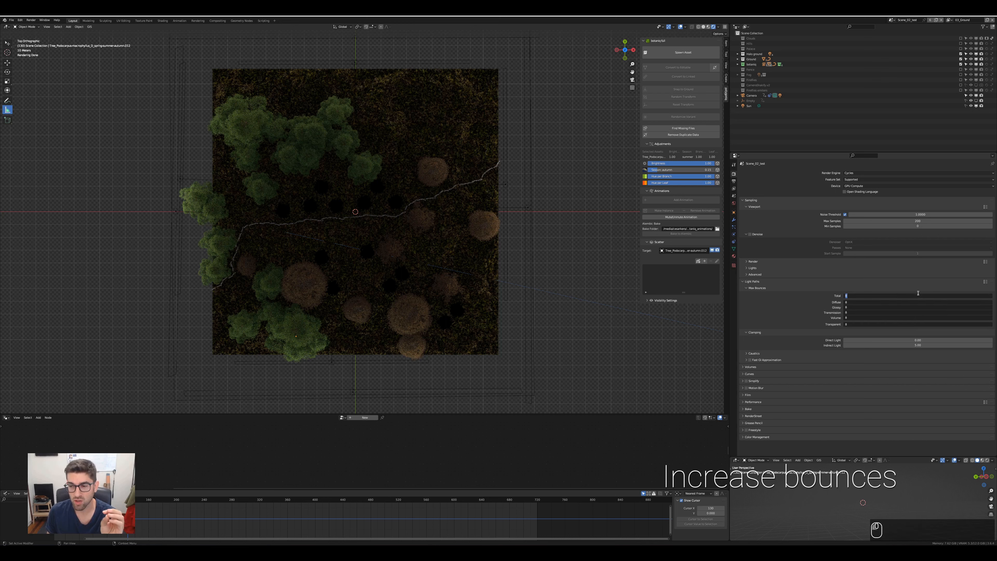
pyautogui.write('8')
pyautogui.press('Return')
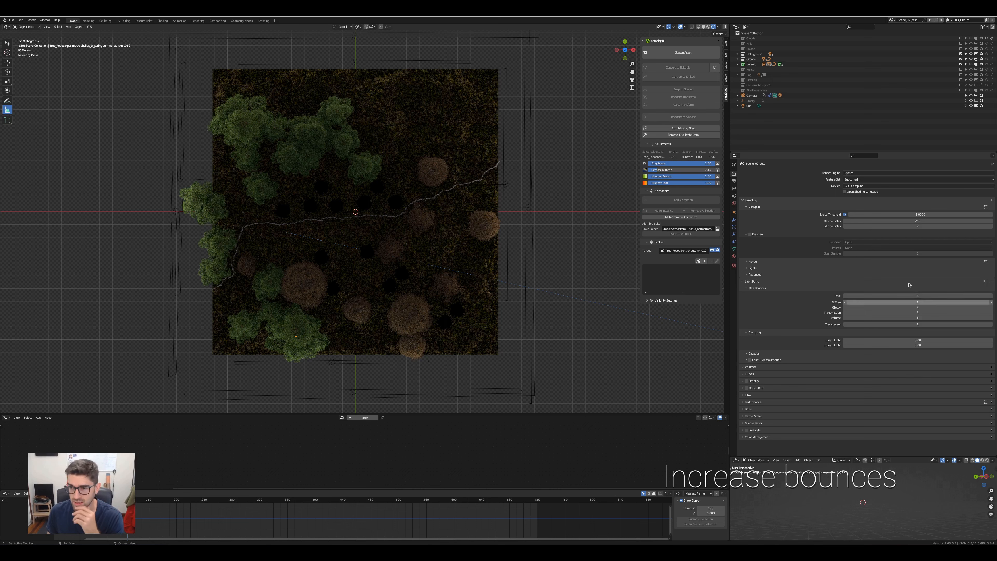
# Toggle the render noise threshold off and back on, and set the denoising passes to Albedo and Normal.
pyautogui.click(844, 261)
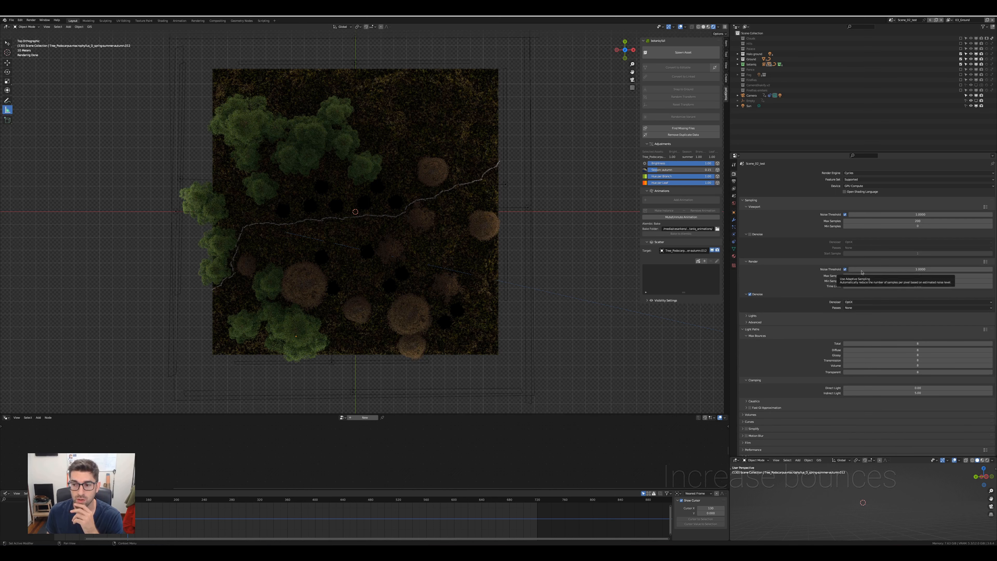
pyautogui.click(844, 270)
pyautogui.click(870, 270)
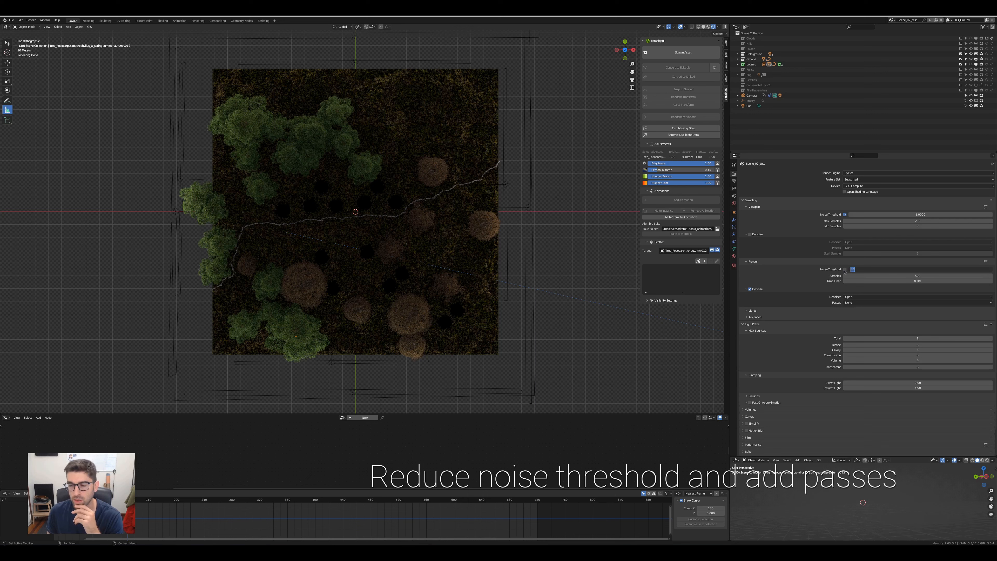
pyautogui.click(844, 270)
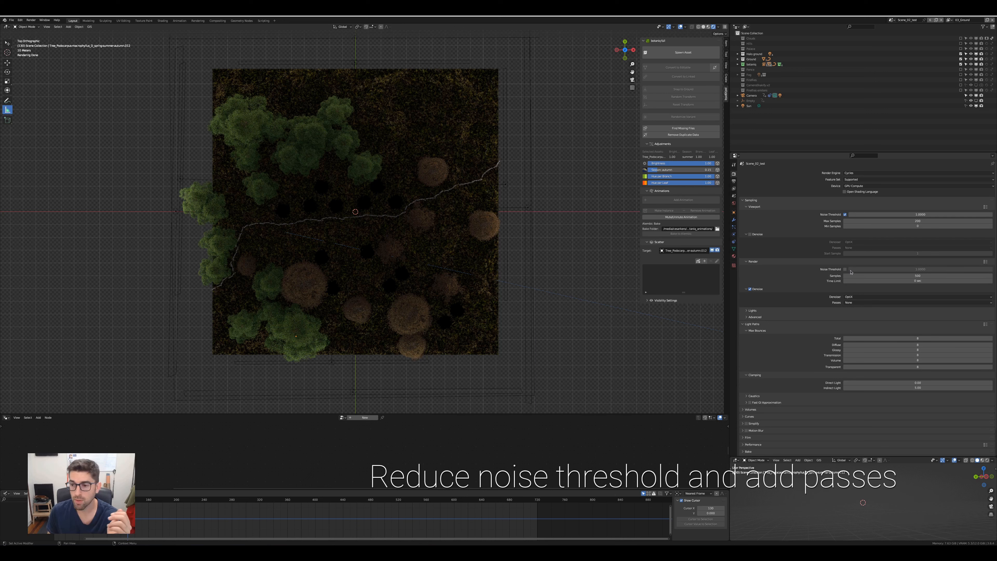
pyautogui.click(845, 270)
pyautogui.click(879, 308)
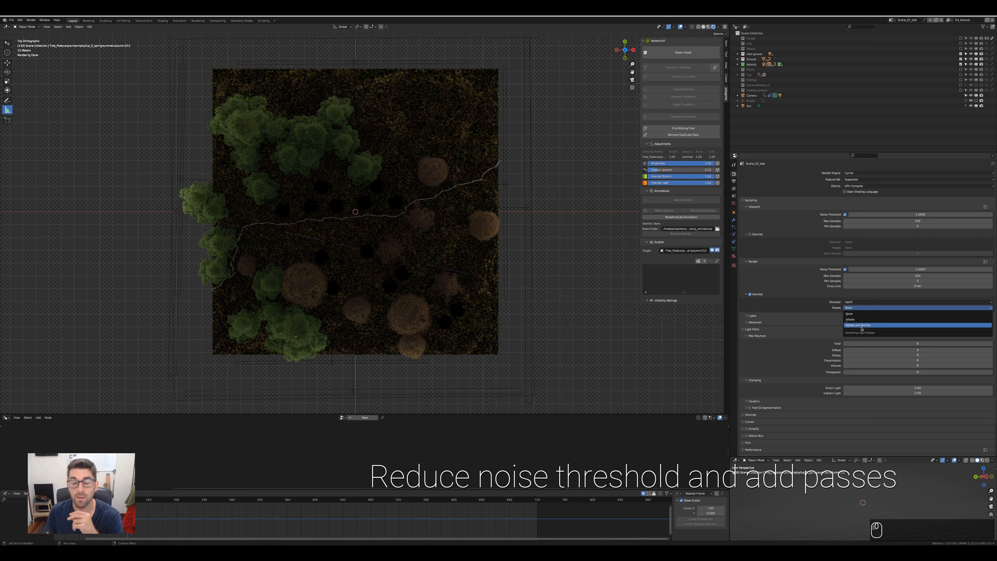
pyautogui.click(861, 325)
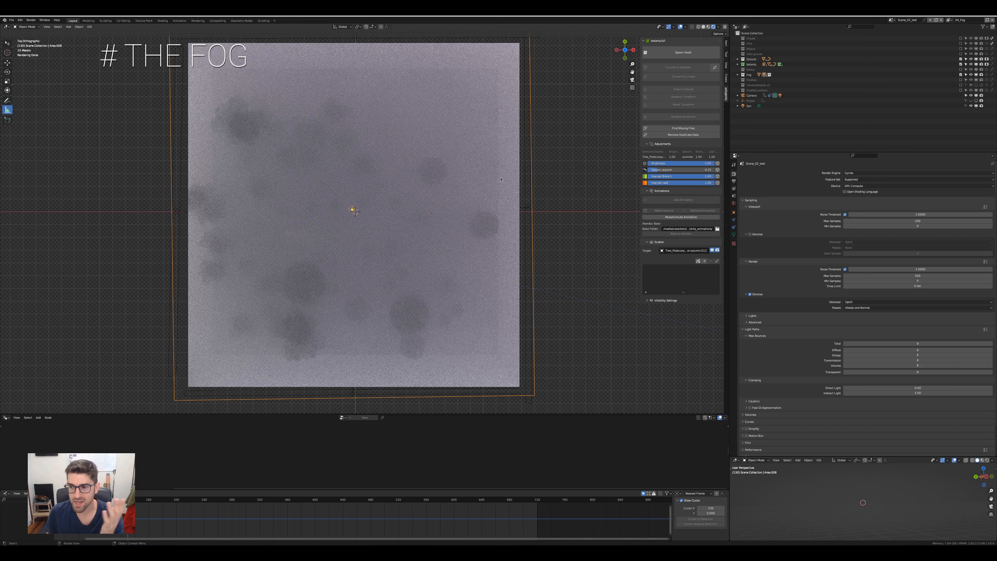
# Select the Fog object in the Fog collection and show its material nodes in an enlarged Shader Editor.
pyautogui.click(737, 75)
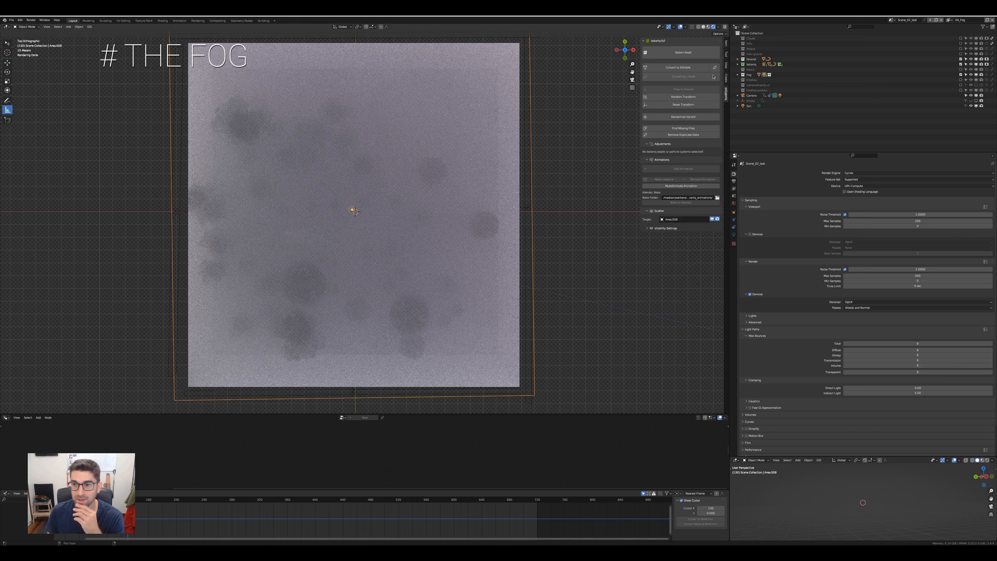
pyautogui.click(738, 75)
pyautogui.click(754, 85)
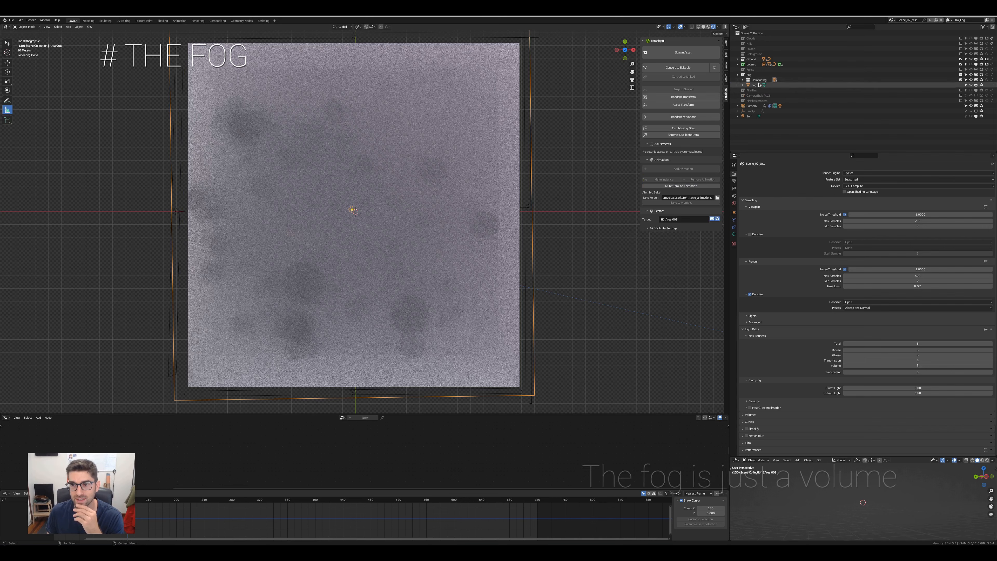
pyautogui.moveTo(314, 412); pyautogui.dragTo(314, 178)
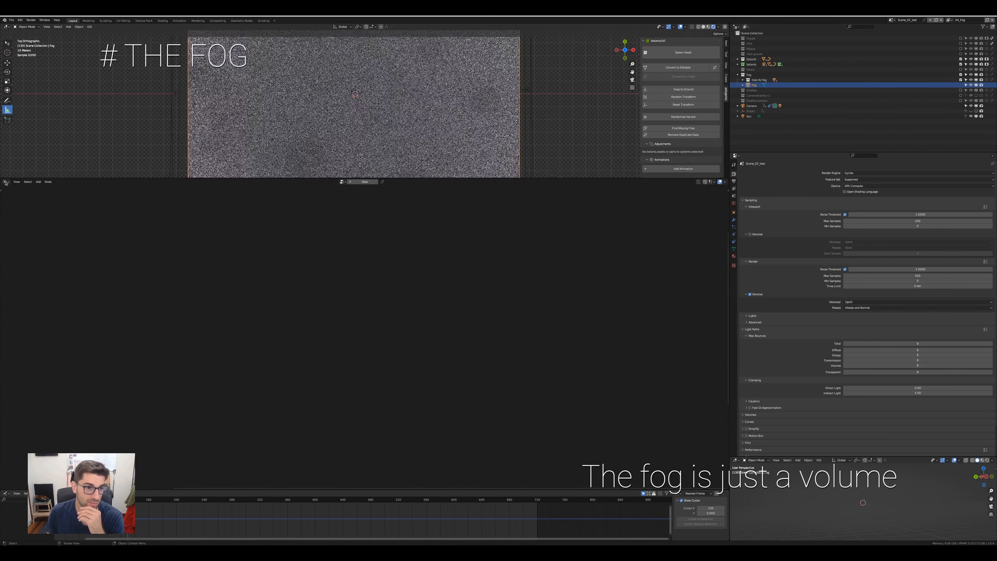
pyautogui.click(7, 182)
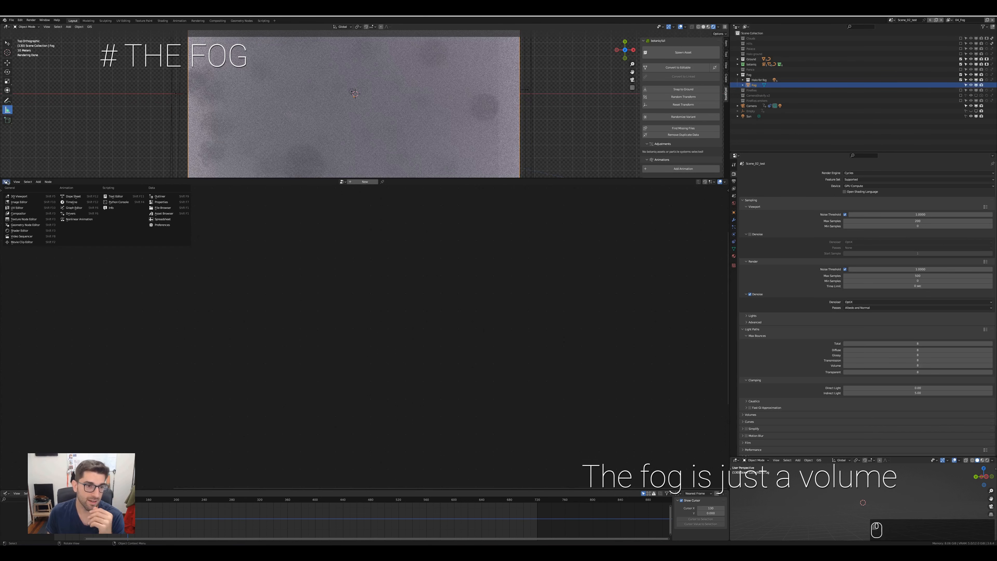
pyautogui.click(23, 230)
pyautogui.moveTo(102, 303); pyautogui.dragTo(413, 405, button='middle')
pyautogui.scroll(8, 420, 308)
pyautogui.scroll(2, 413, 405)
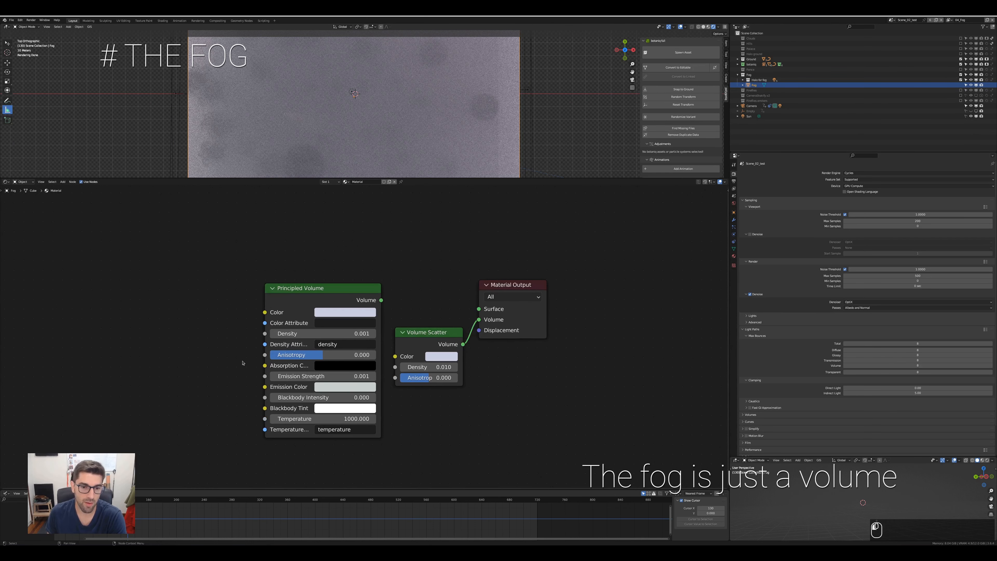
# Inspect the fog material's Principled Volume and Volume Scatter nodes, and view the fog cube from the front.
pyautogui.moveTo(220, 243); pyautogui.dragTo(388, 466)
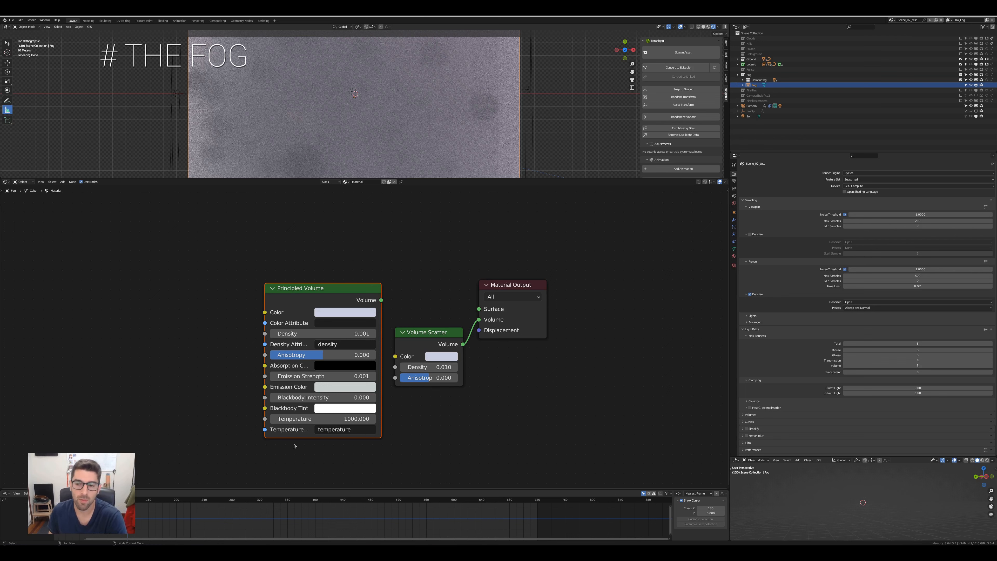
pyautogui.click(439, 331)
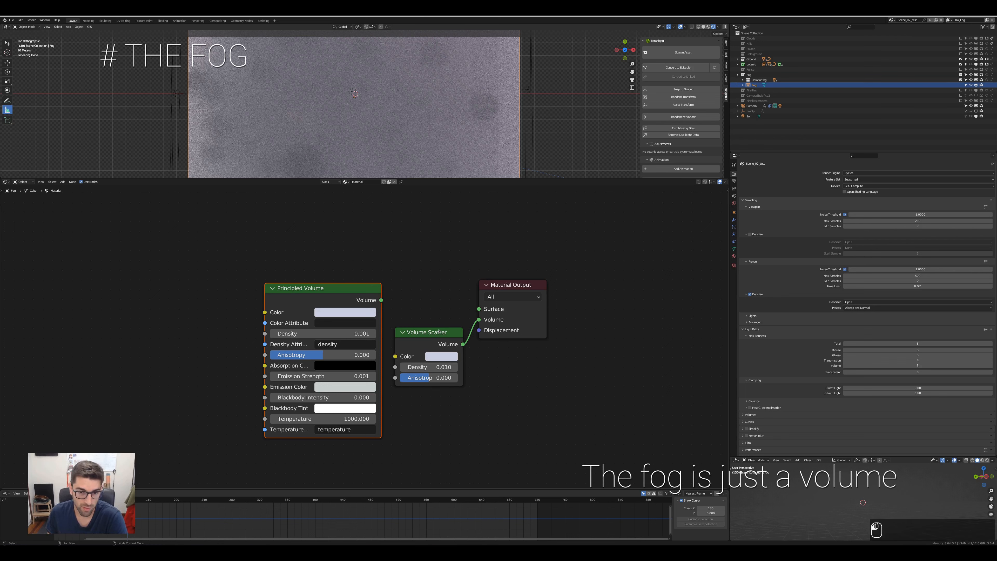
pyautogui.moveTo(438, 332); pyautogui.dragTo(439, 327)
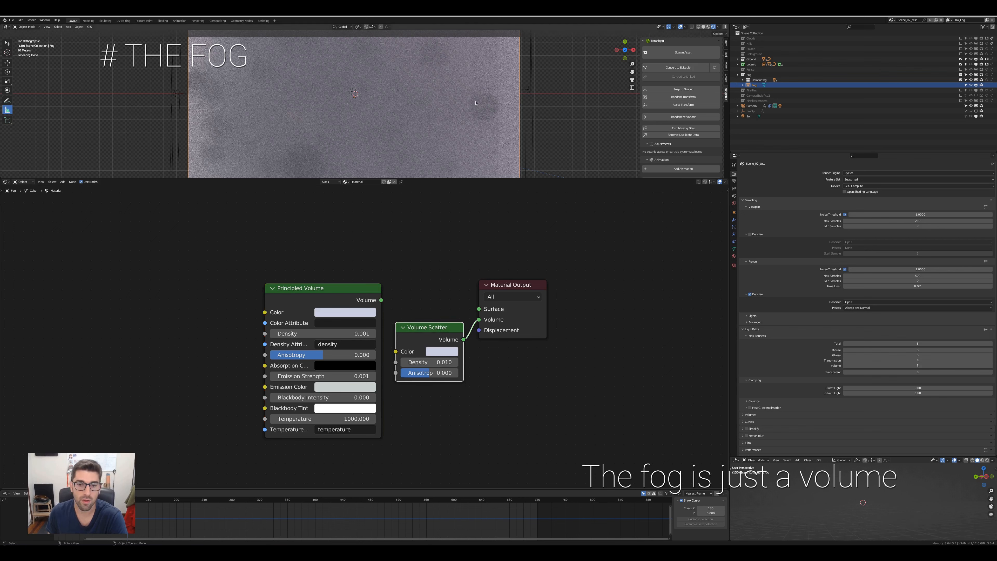
pyautogui.scroll(-2, 475, 103)
pyautogui.press('KP_1')
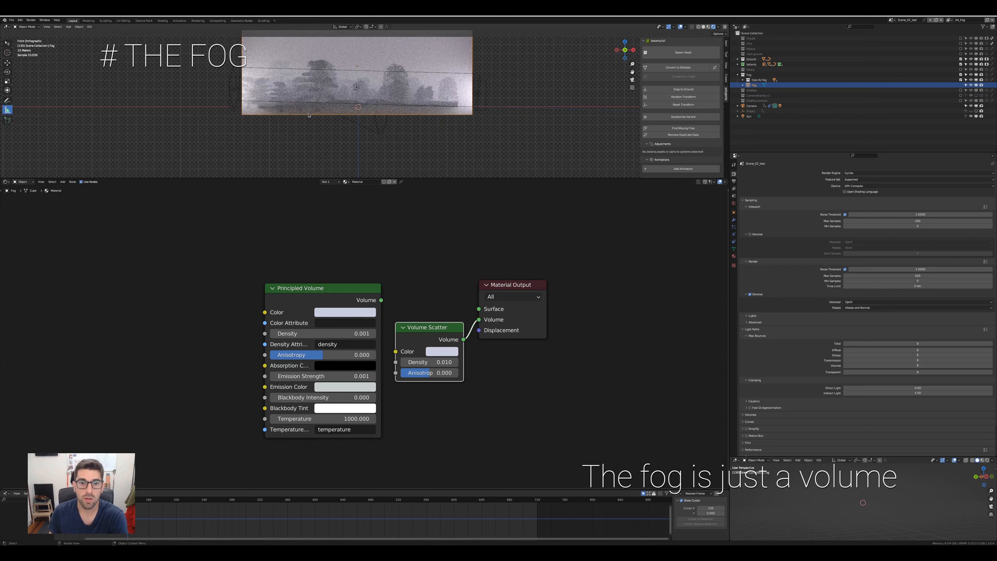
pyautogui.keyDown('shift'); pyautogui.moveTo(348, 140); pyautogui.dragTo(349, 158, button='middle'); pyautogui.keyUp('shift')
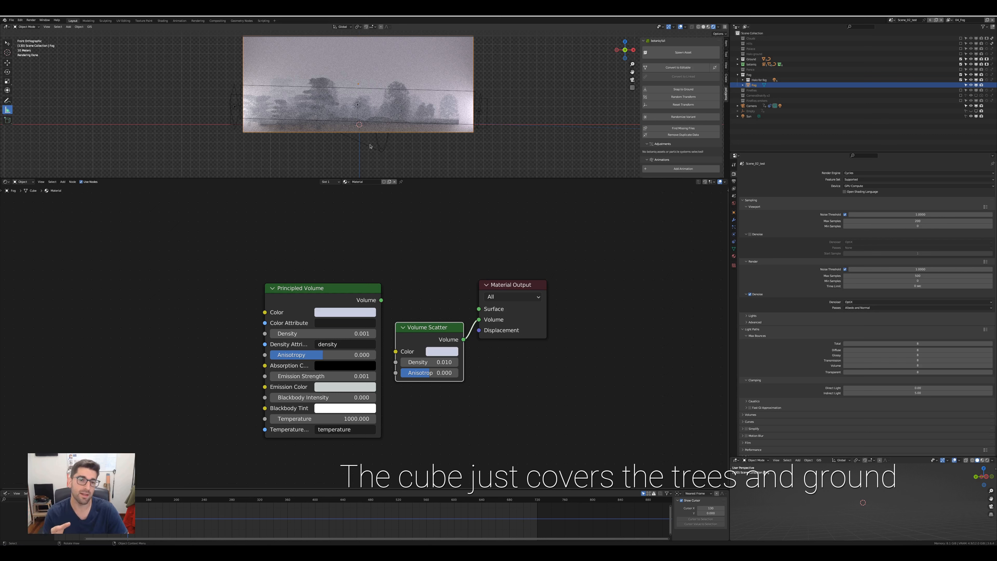
# Expand the fog's area lights, examine their placement from above and from the front, and inspect the light settings of Area.007.
pyautogui.click(743, 80)
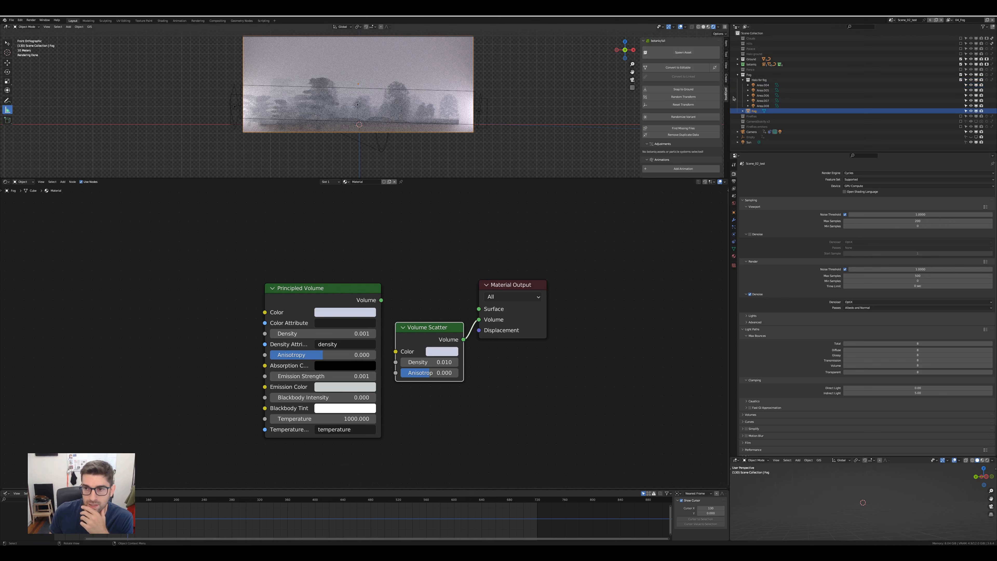
pyautogui.click(377, 82)
pyautogui.press('KP_7')
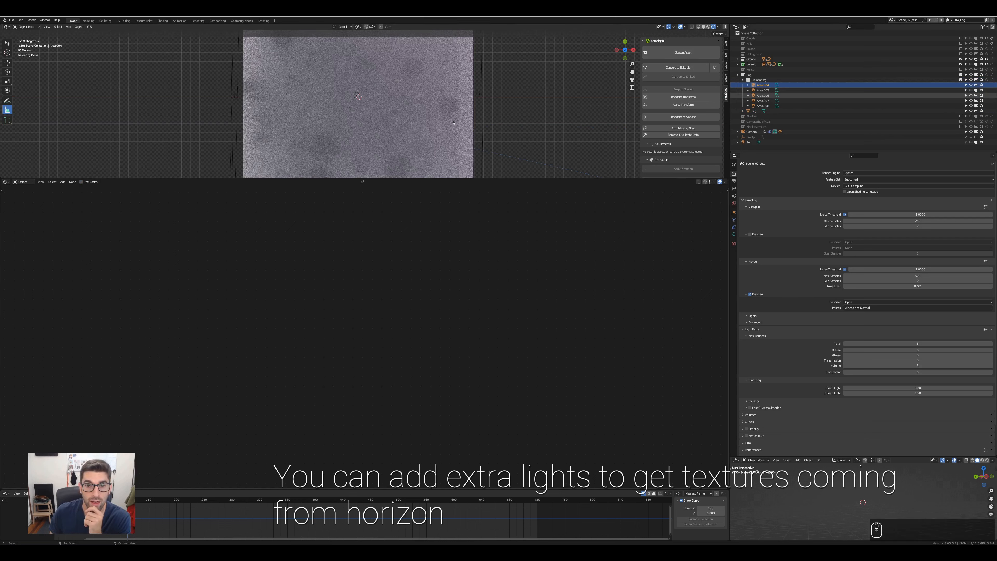
pyautogui.click(762, 95)
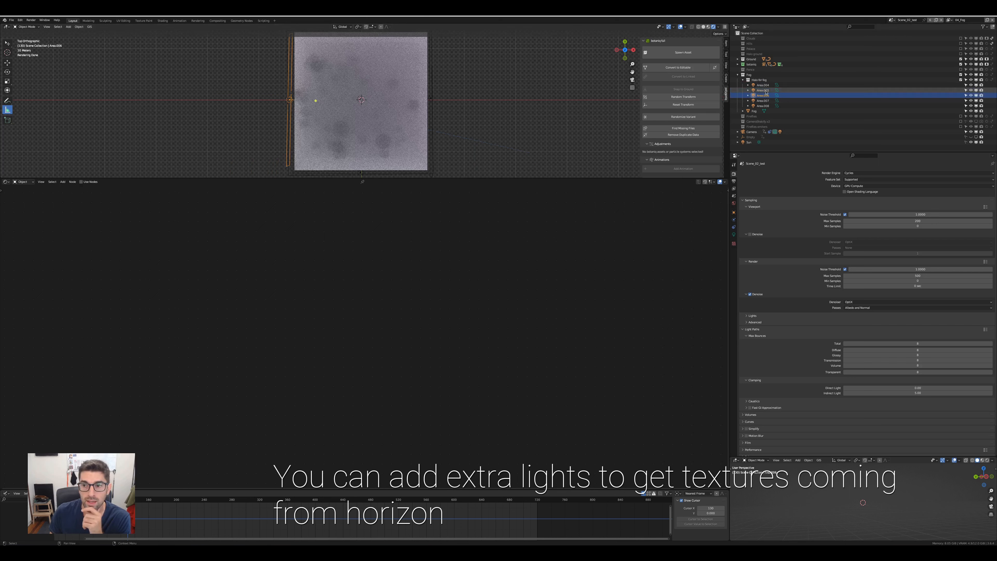
pyautogui.click(763, 100)
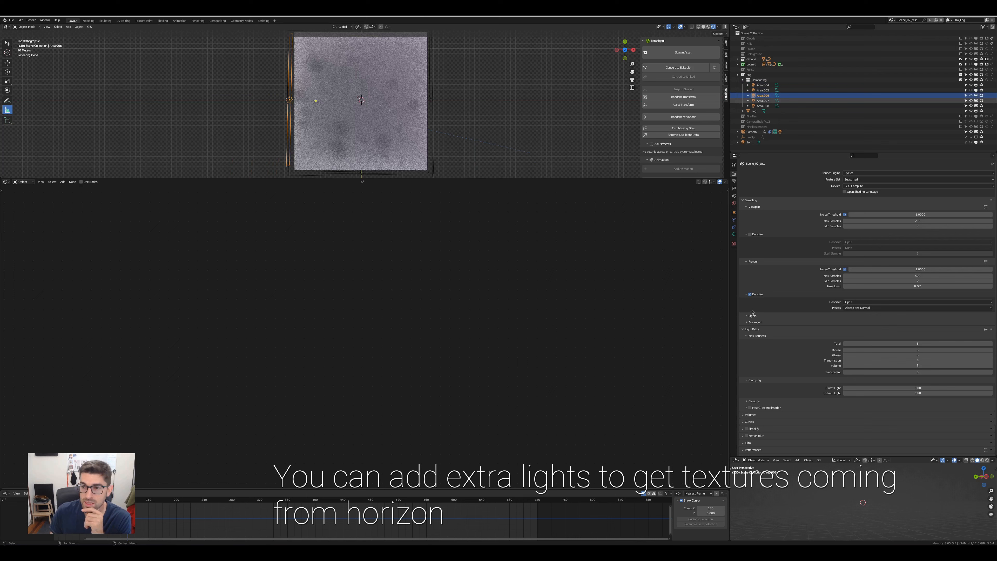
pyautogui.click(734, 234)
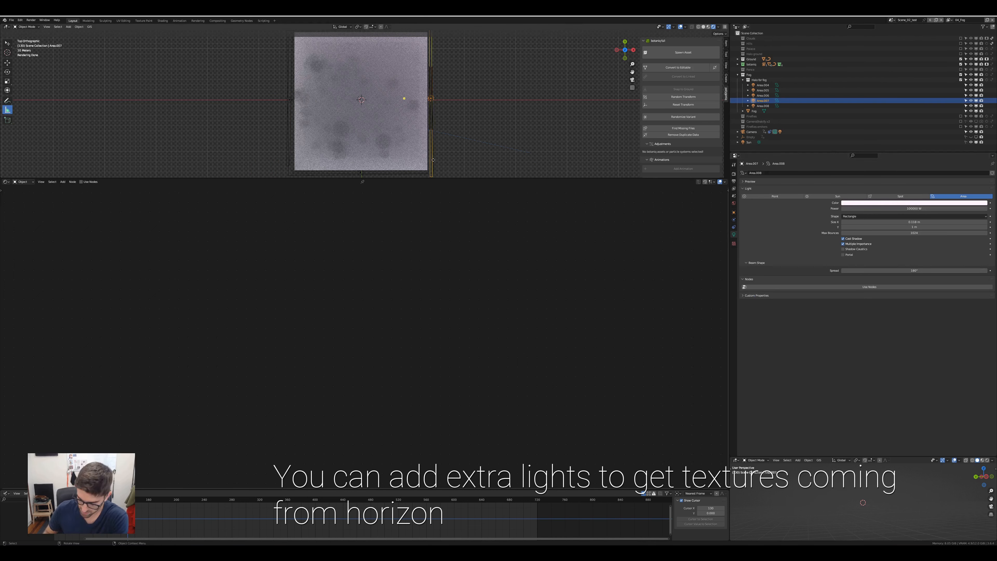
pyautogui.press('KP_1')
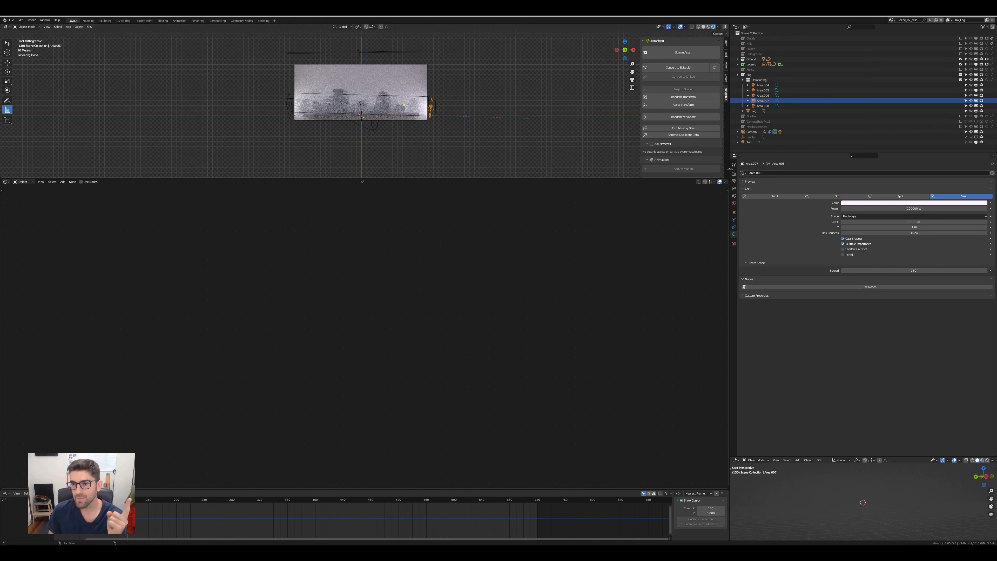
# Check the output resolution and return to the render settings.
pyautogui.moveTo(737, 181); pyautogui.dragTo(732, 181)
pyautogui.click(734, 181)
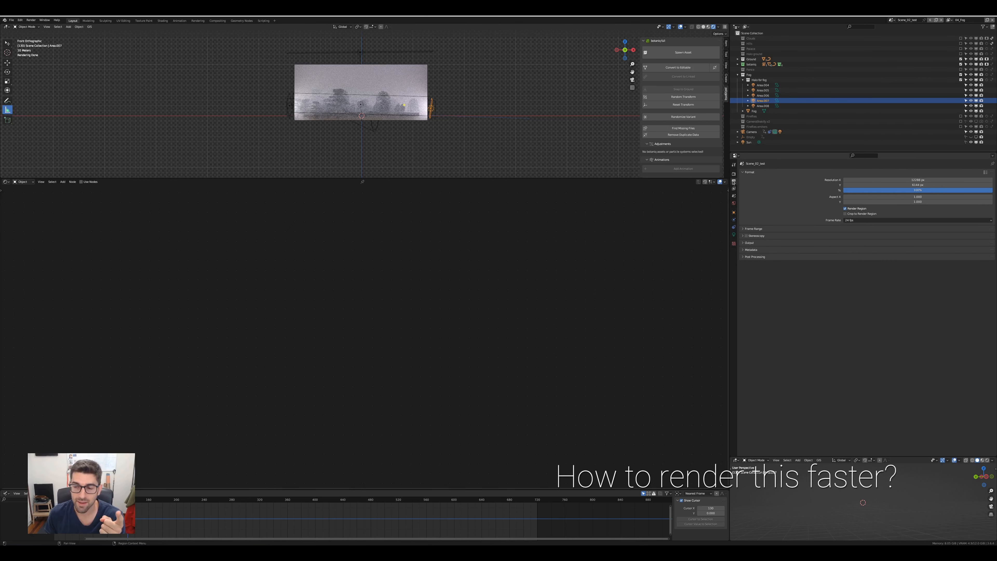
pyautogui.click(733, 174)
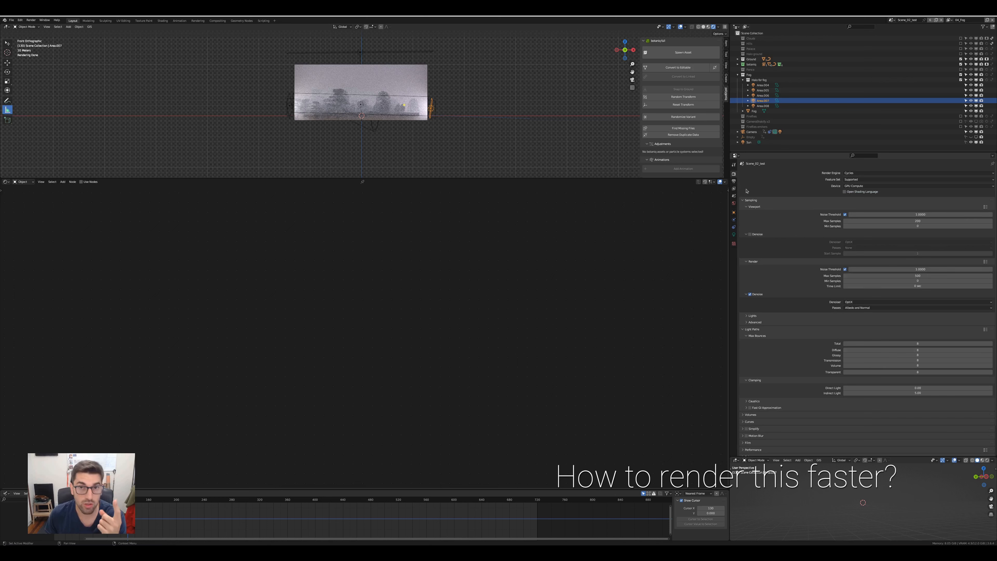
# For the fog, set the denoising passes to None and both the render Max Samples and the Transparent max bounces to 100.
pyautogui.click(752, 207)
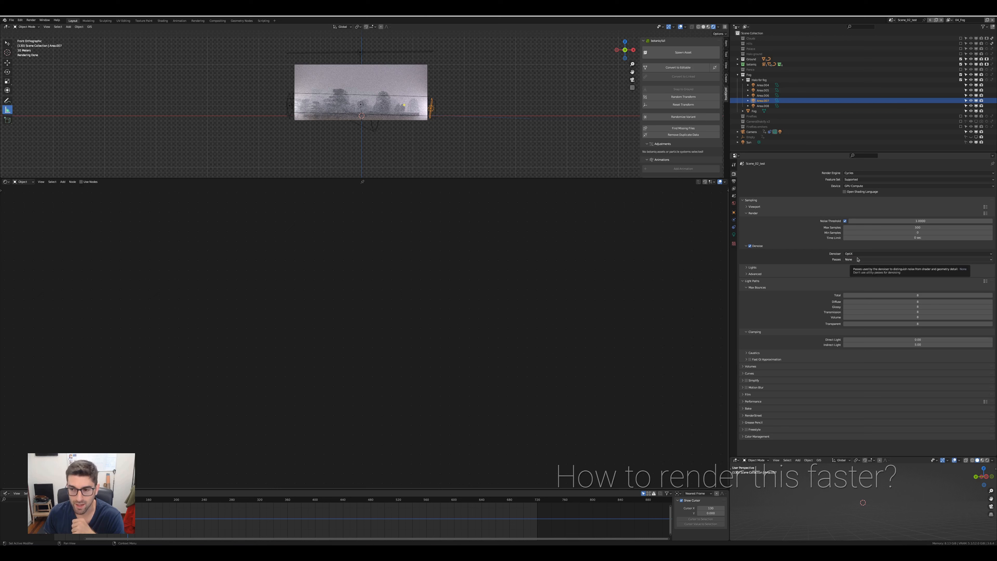
pyautogui.click(910, 227)
pyautogui.write('100')
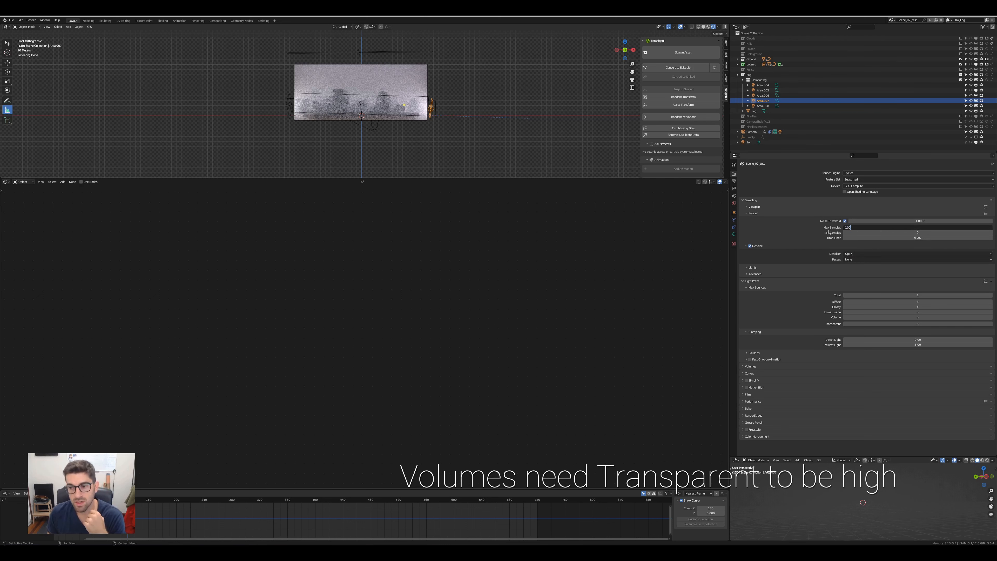
pyautogui.press('Return')
pyautogui.click(918, 323)
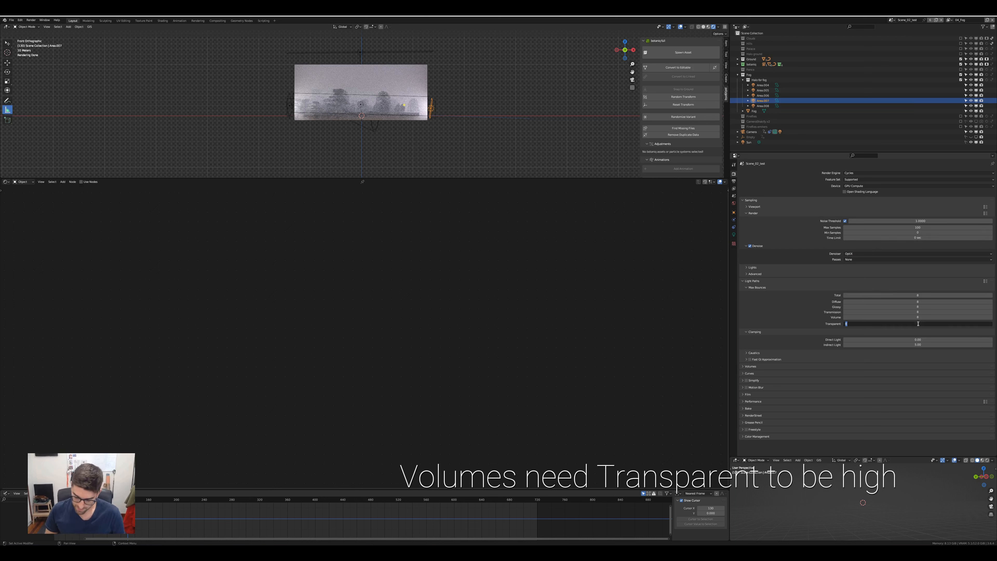
pyautogui.write('100')
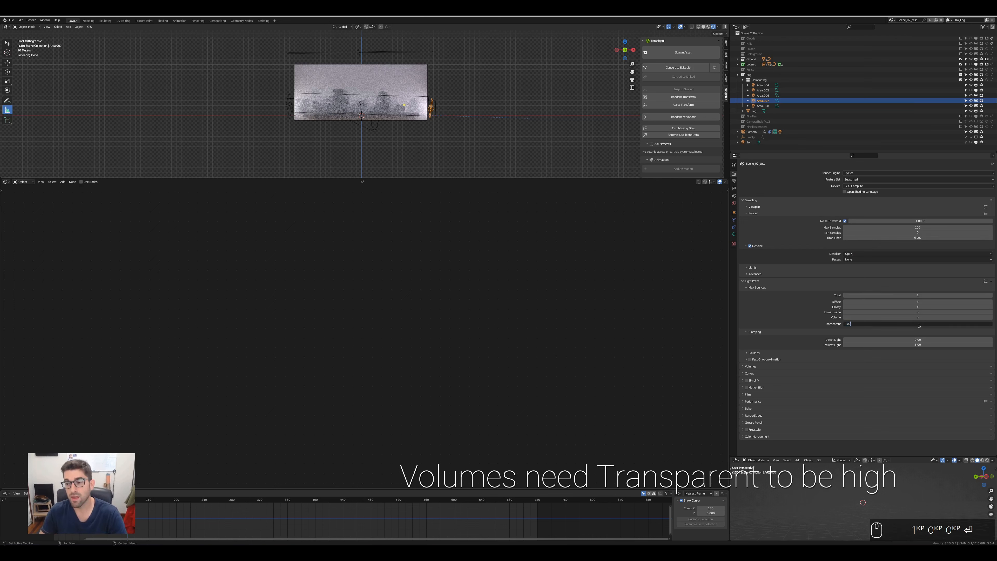
# Set the maximum transparent light bounces to 100 and check the Performance settings.
pyautogui.press('Return')
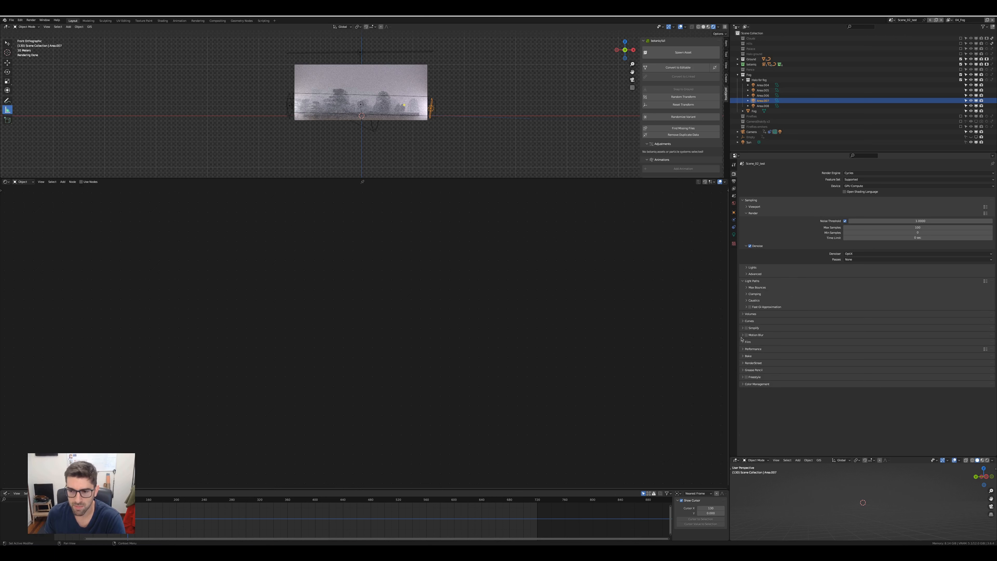
pyautogui.click(742, 343)
pyautogui.click(742, 343)
pyautogui.click(741, 350)
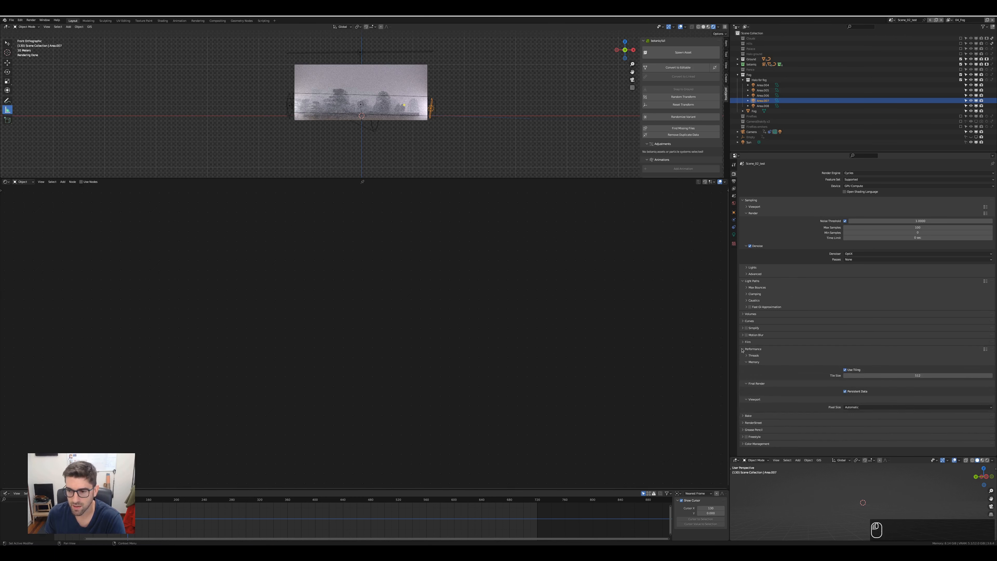
pyautogui.click(741, 350)
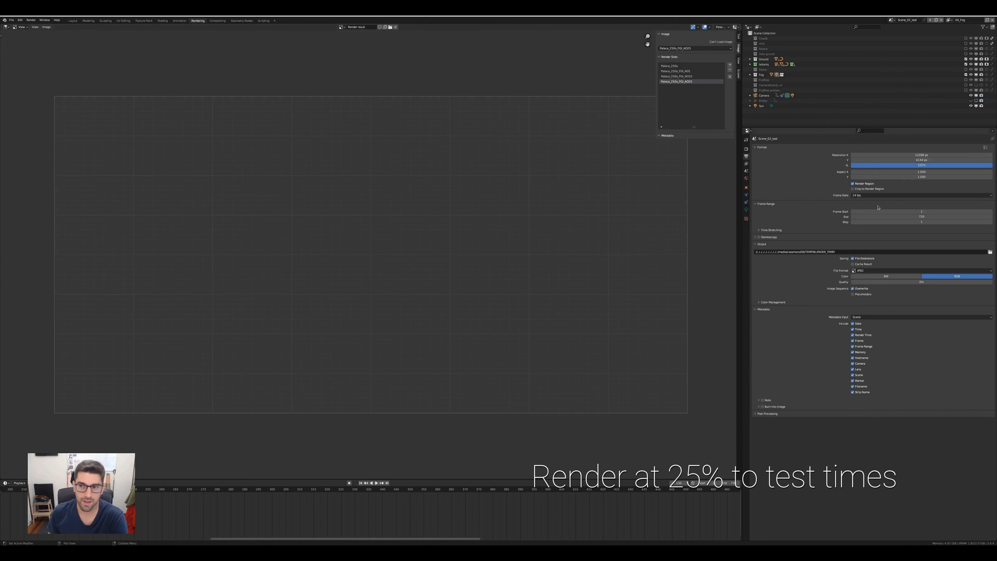
# Set the output resolution scale to 25% for test renders.
pyautogui.click(923, 165)
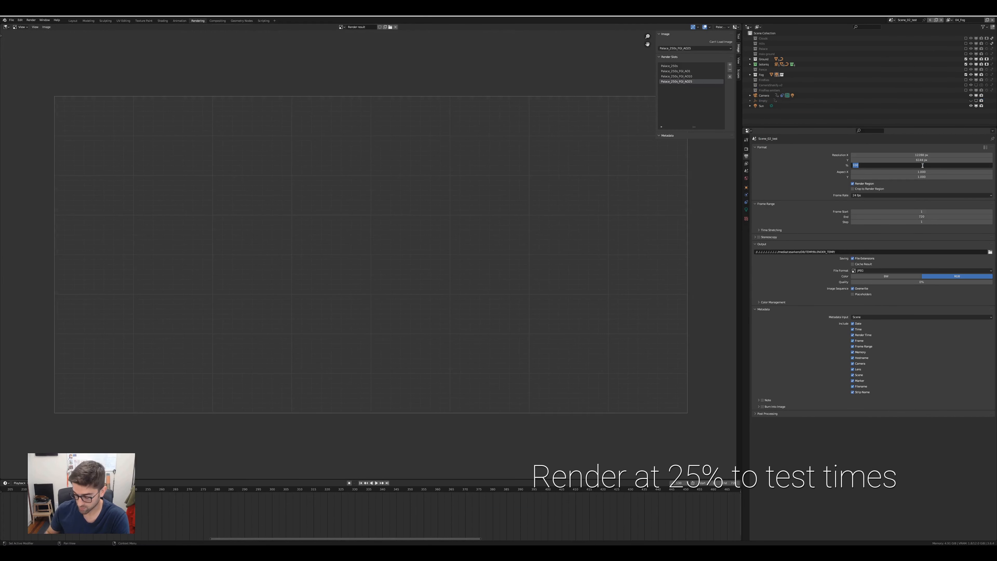
pyautogui.write('25')
pyautogui.press('Return')
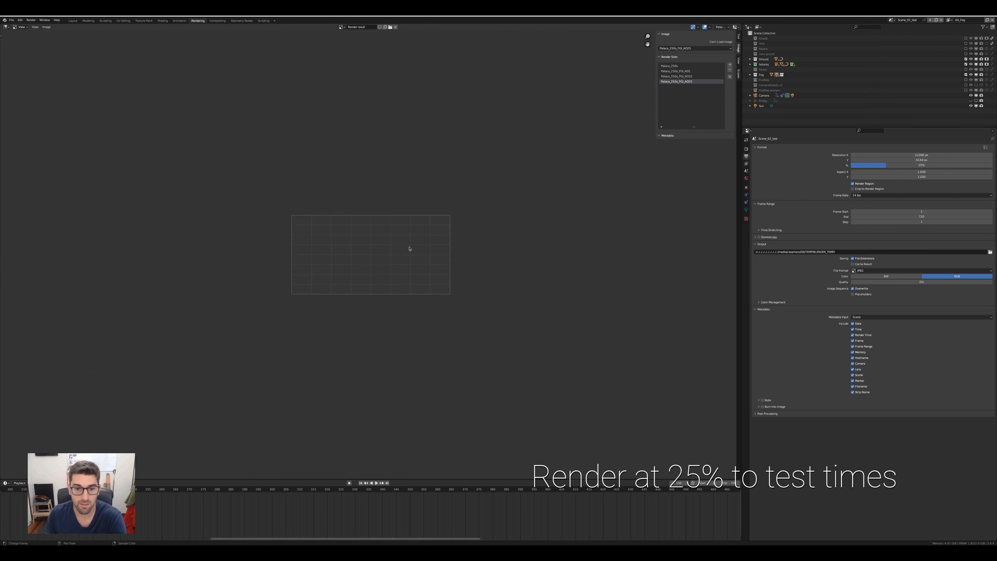
pyautogui.scroll(4, 373, 260)
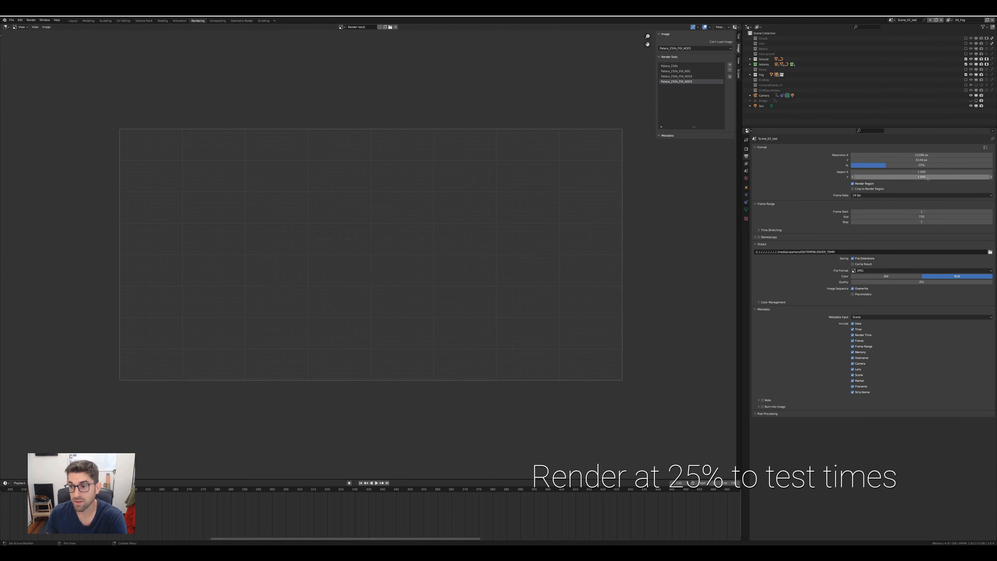
# Set the volumes' max steps to 1000 in the Cycles render settings.
pyautogui.click(747, 150)
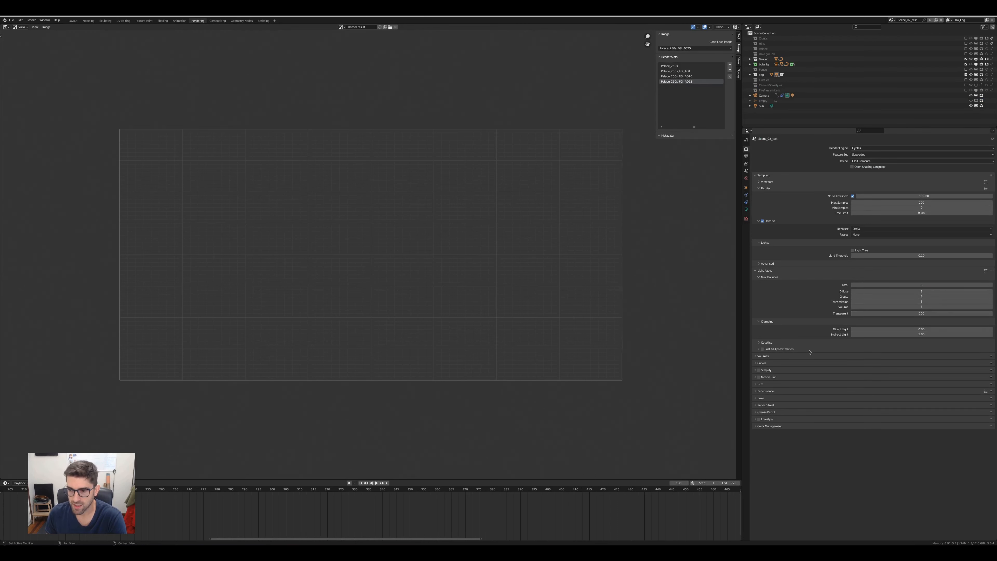
pyautogui.click(757, 356)
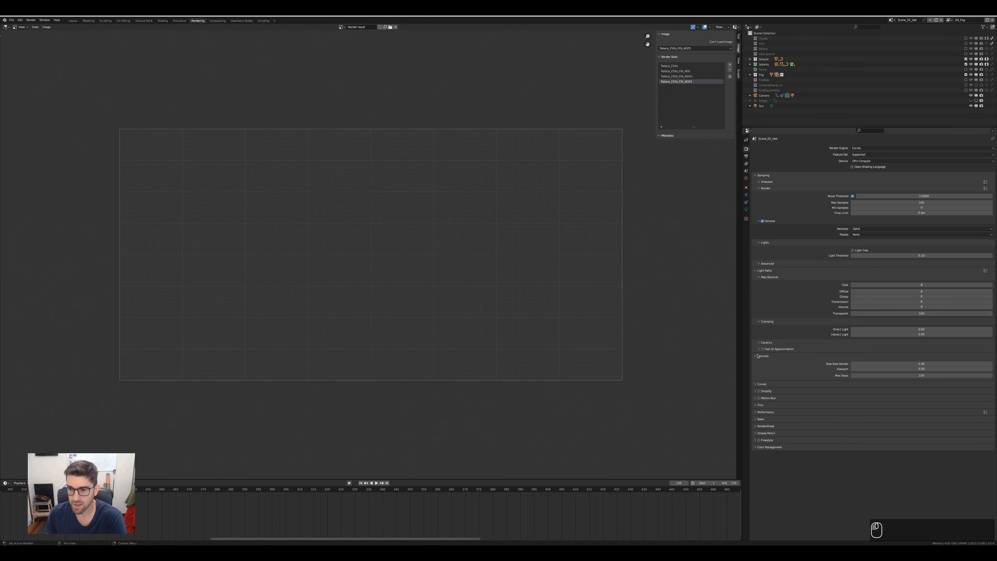
pyautogui.click(908, 375)
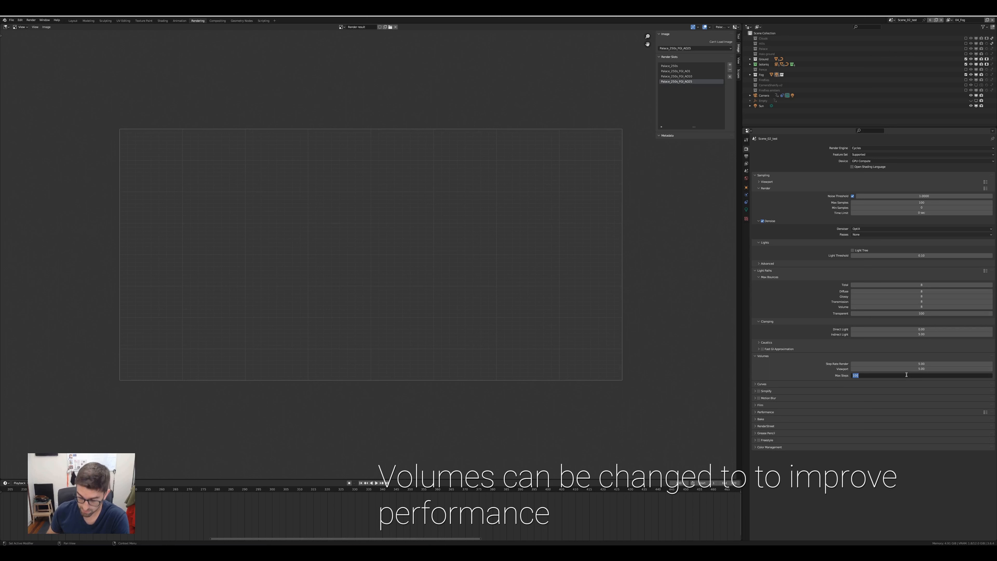
pyautogui.write('100')
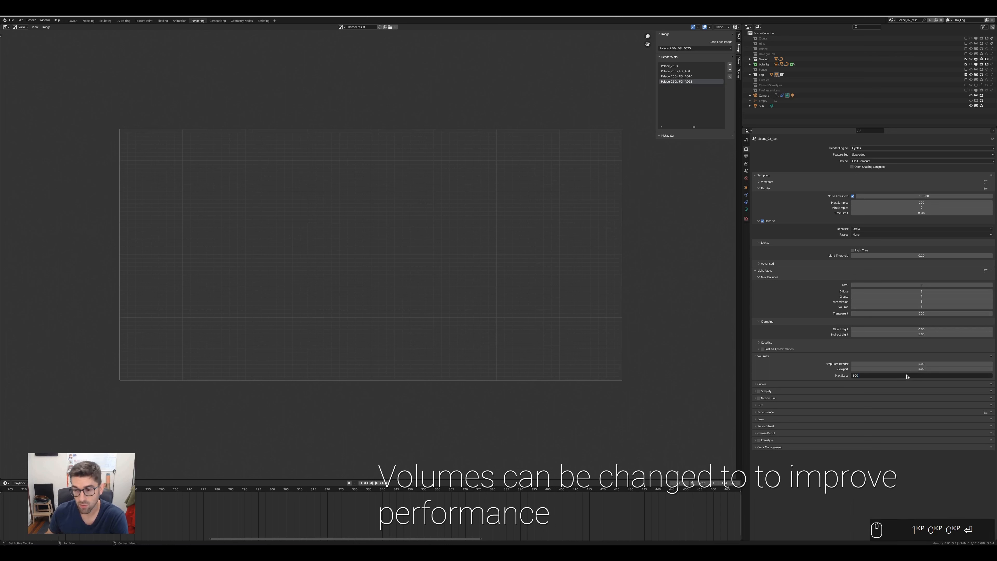
pyautogui.press('Return')
pyautogui.click(906, 375)
pyautogui.write('1000')
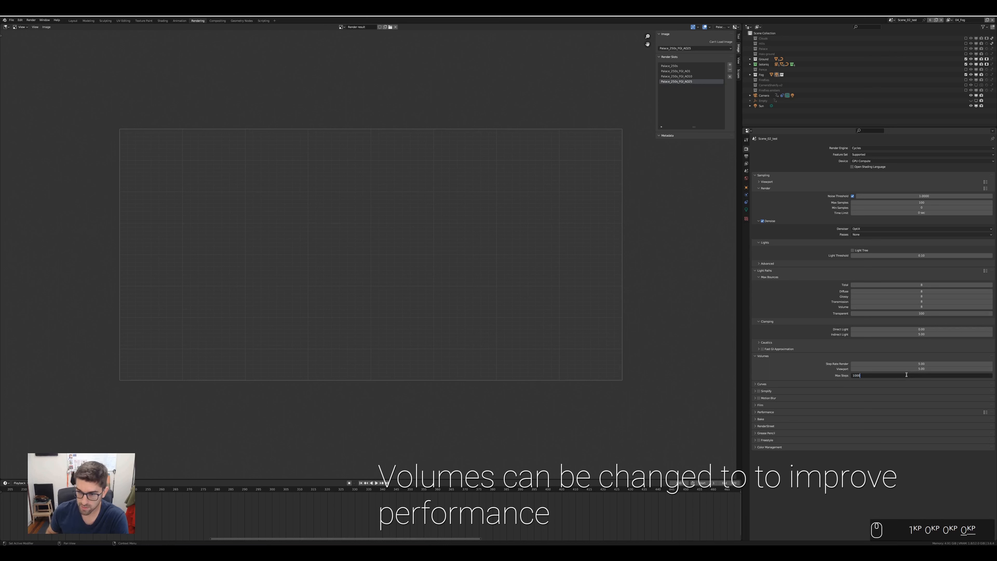
pyautogui.press('Return')
# Set the volume step rate to 1 for both the render and the viewport.
pyautogui.click(910, 365)
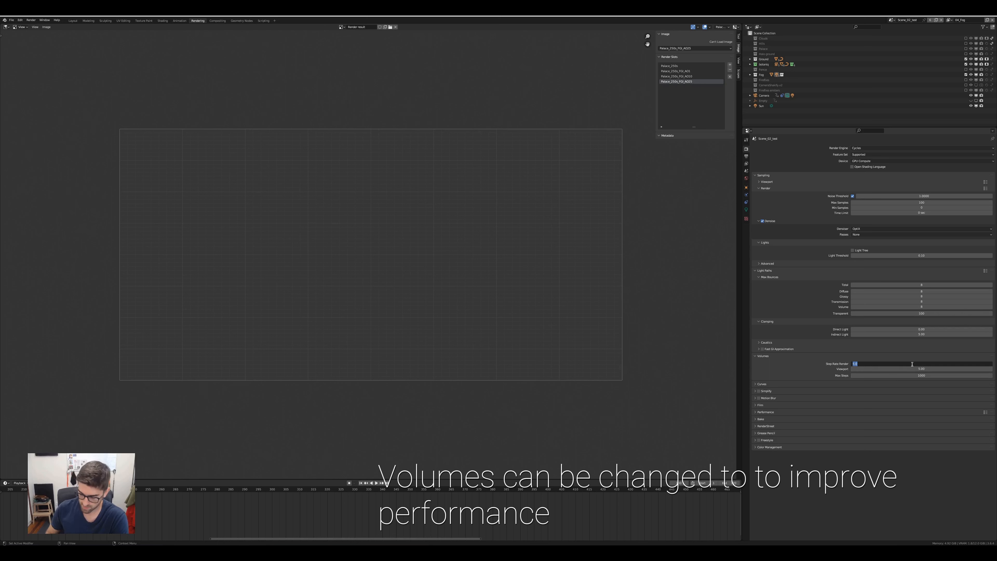
pyautogui.write('1')
pyautogui.press('Return')
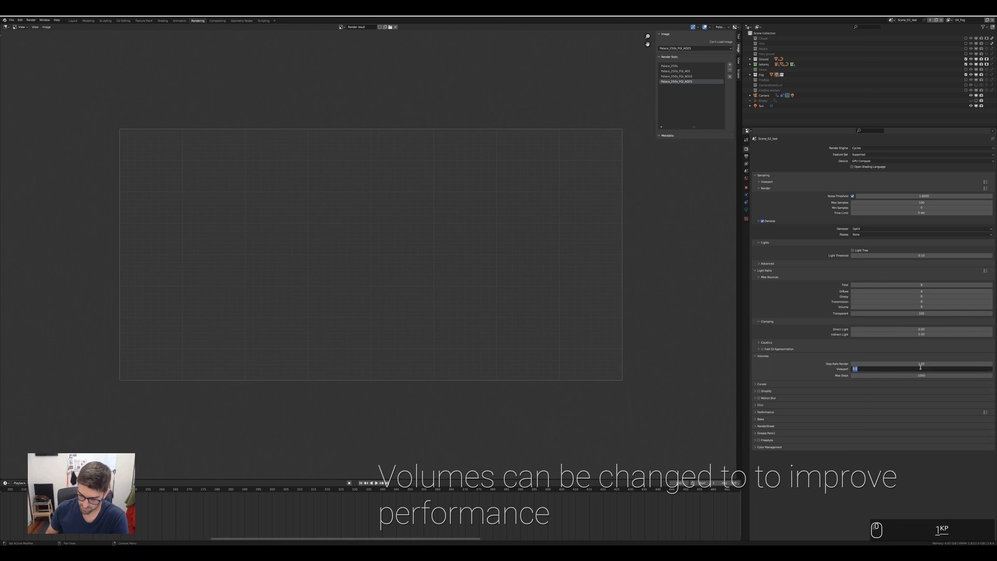
pyautogui.write('1')
pyautogui.press('Return')
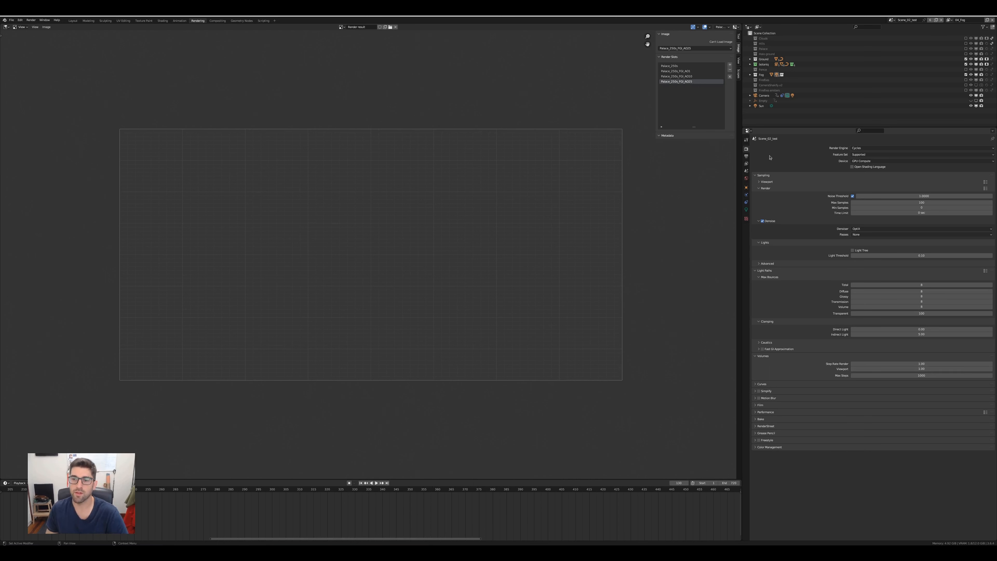
# Add a render slot named "Volumes 01" and render the current frame into it.
pyautogui.click(729, 66)
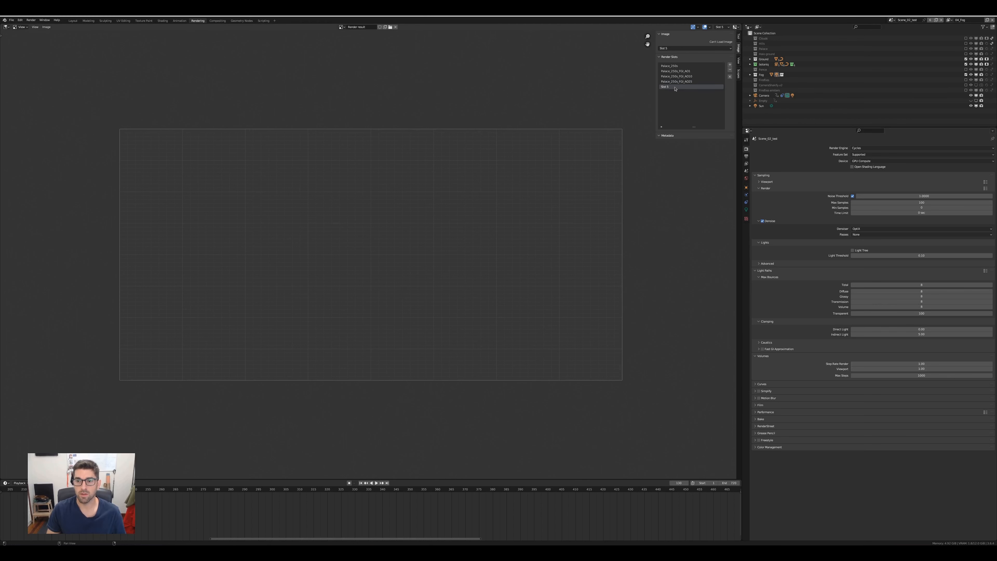
pyautogui.click(669, 87)
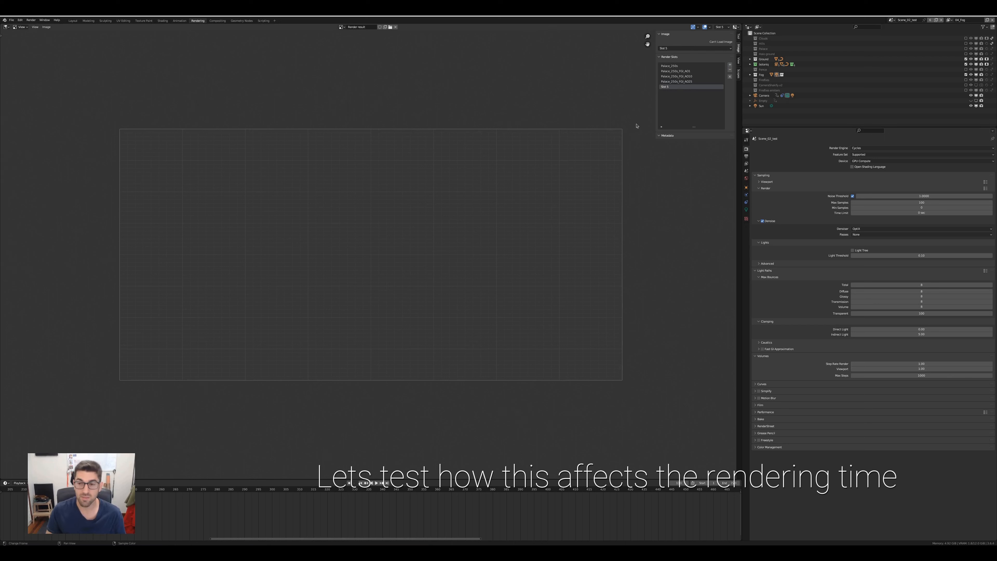
pyautogui.click(666, 86)
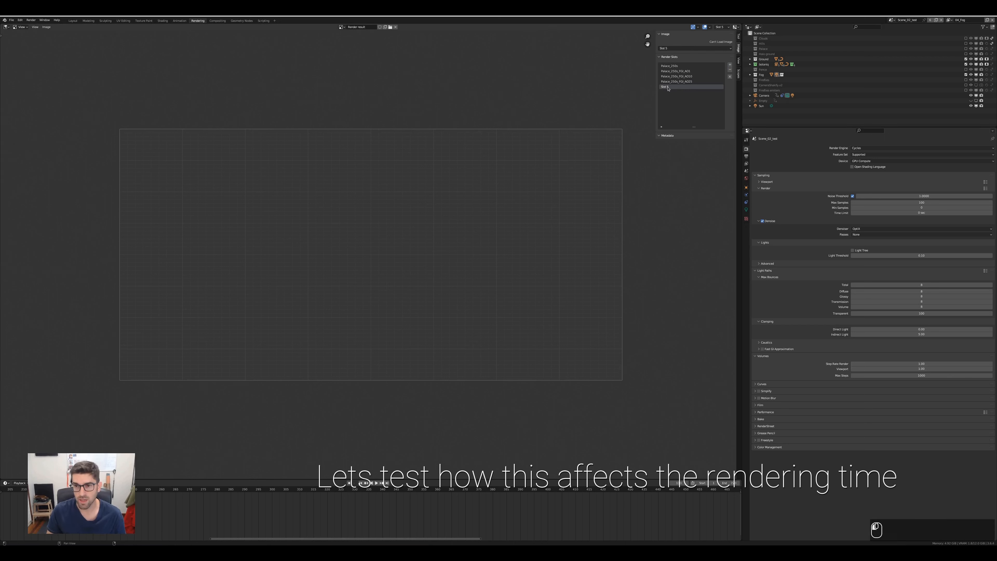
pyautogui.doubleClick(669, 87)
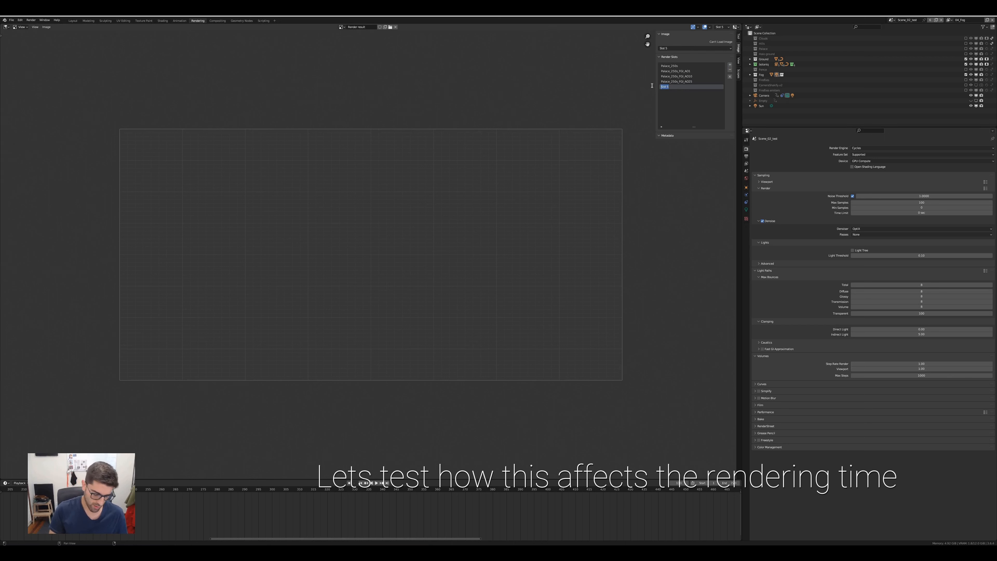
pyautogui.write('Vo')
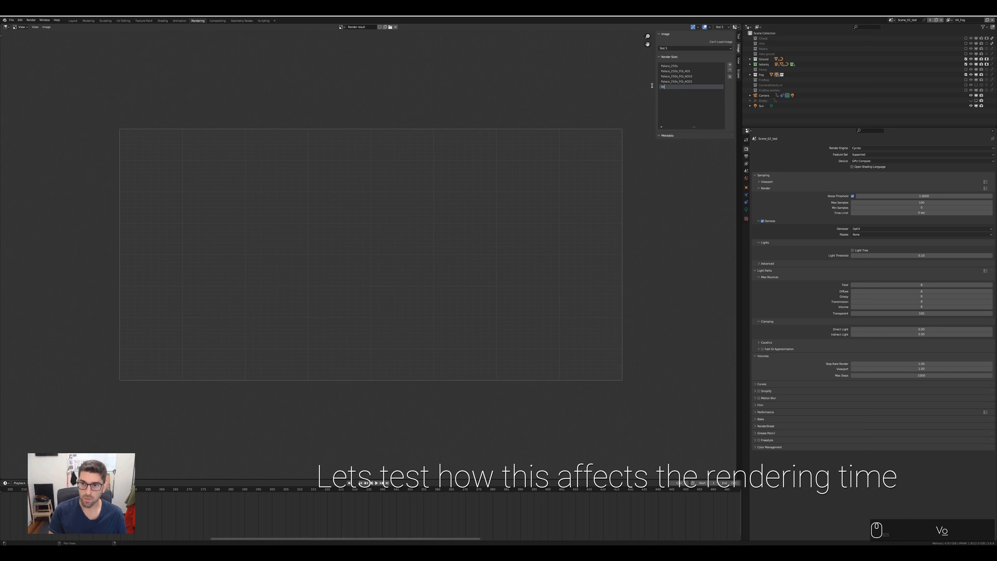
pyautogui.write('lumes 01')
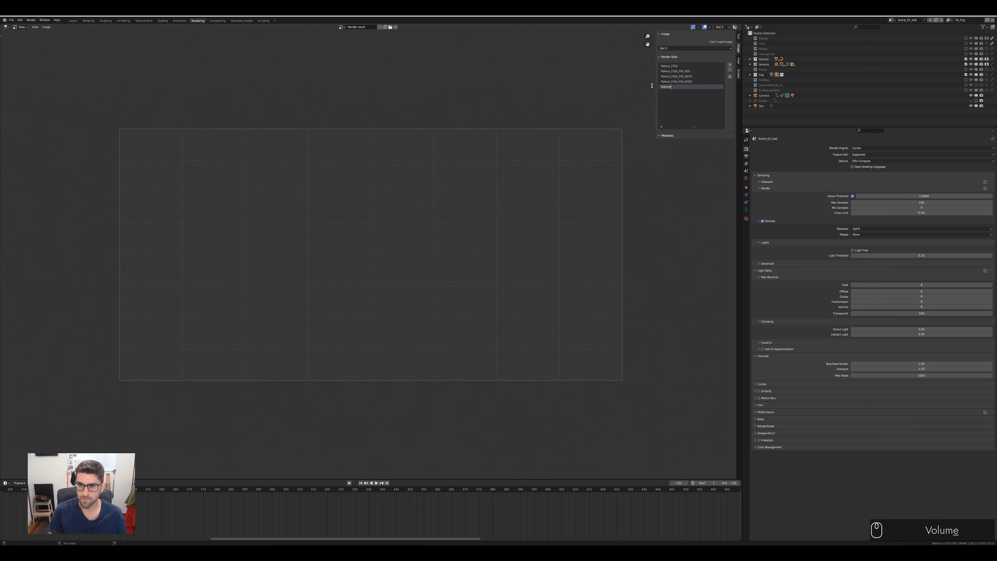
pyautogui.press('Return')
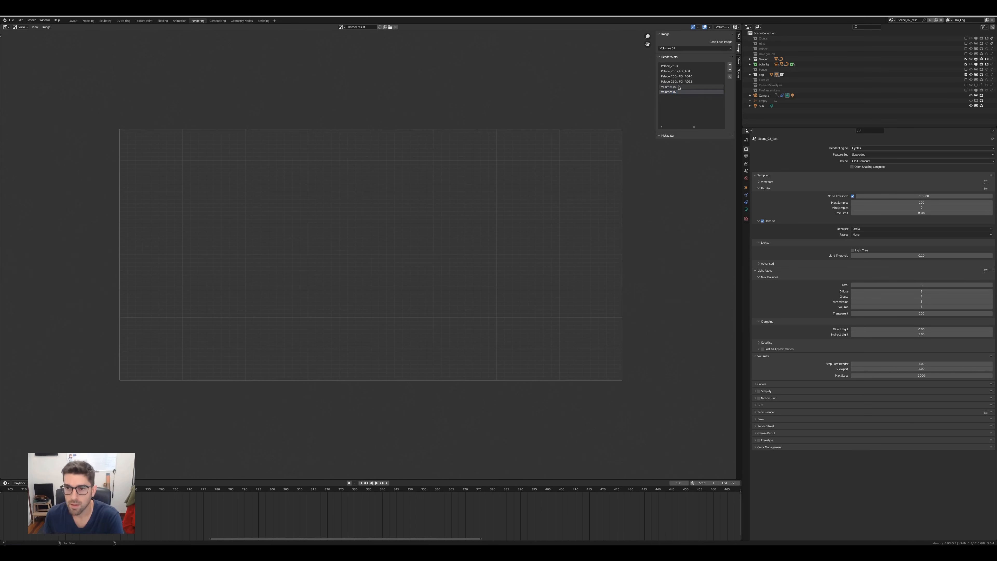
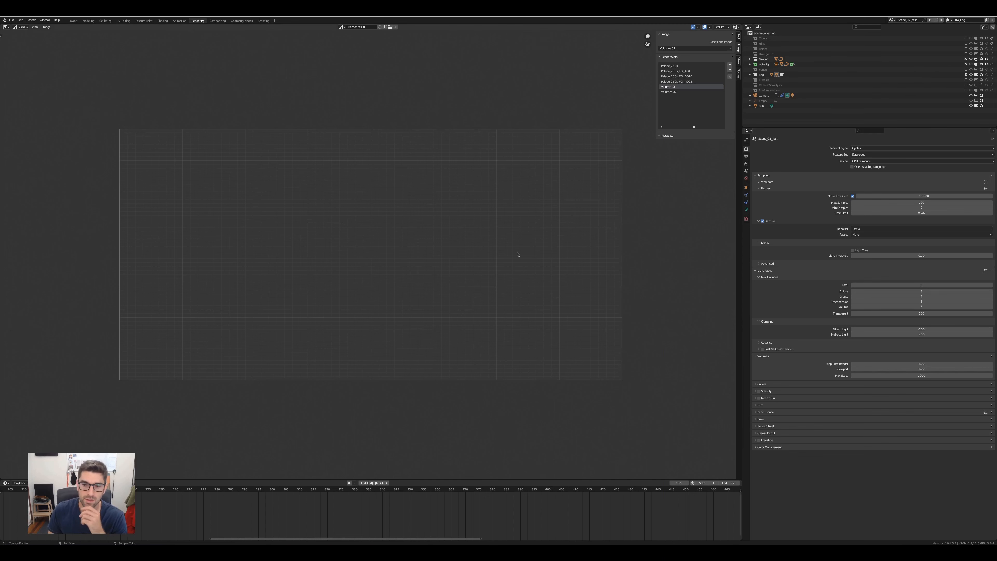
pyautogui.press('F12')
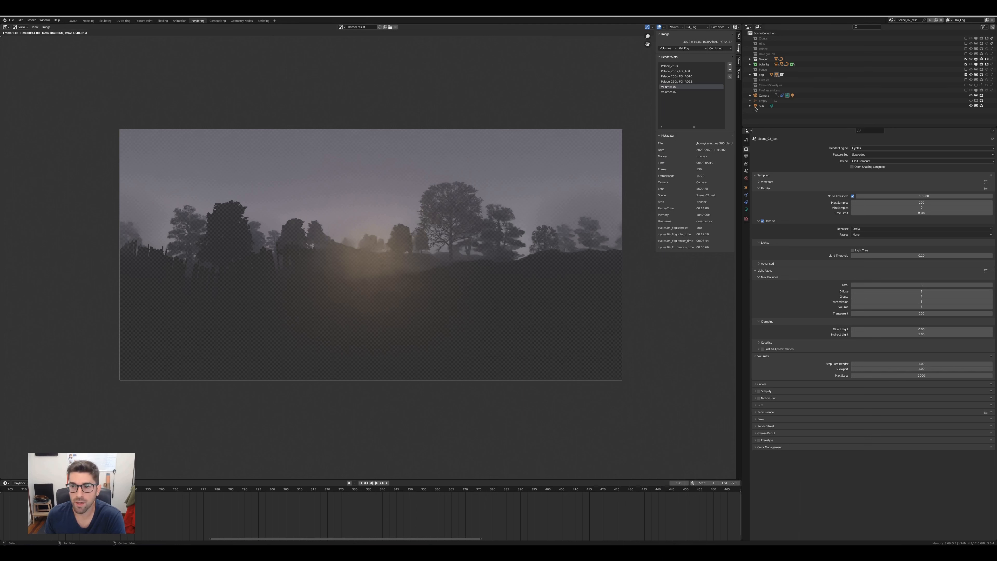
# Examine the light settings of the spot lamp parented to the camera.
pyautogui.click(750, 95)
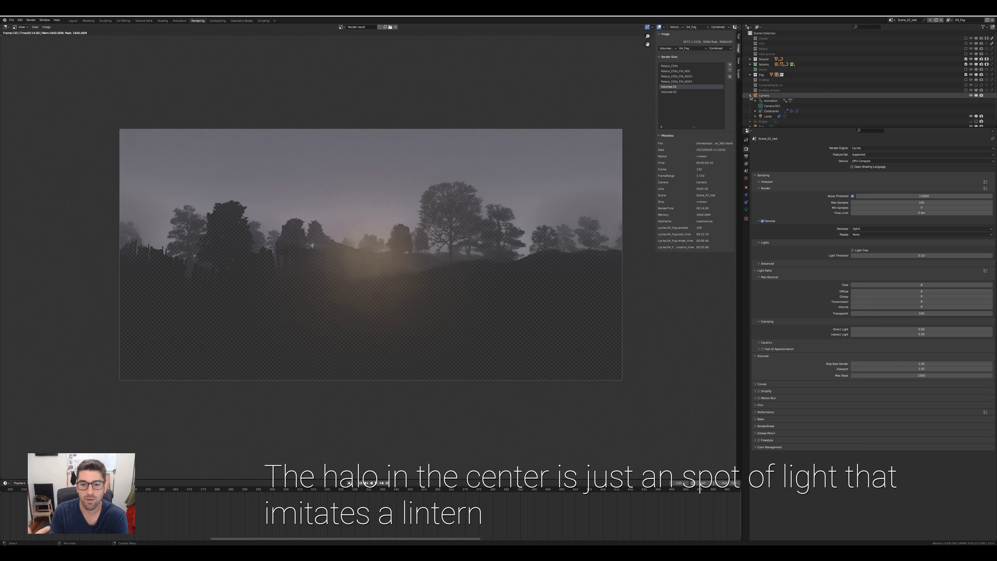
pyautogui.click(768, 117)
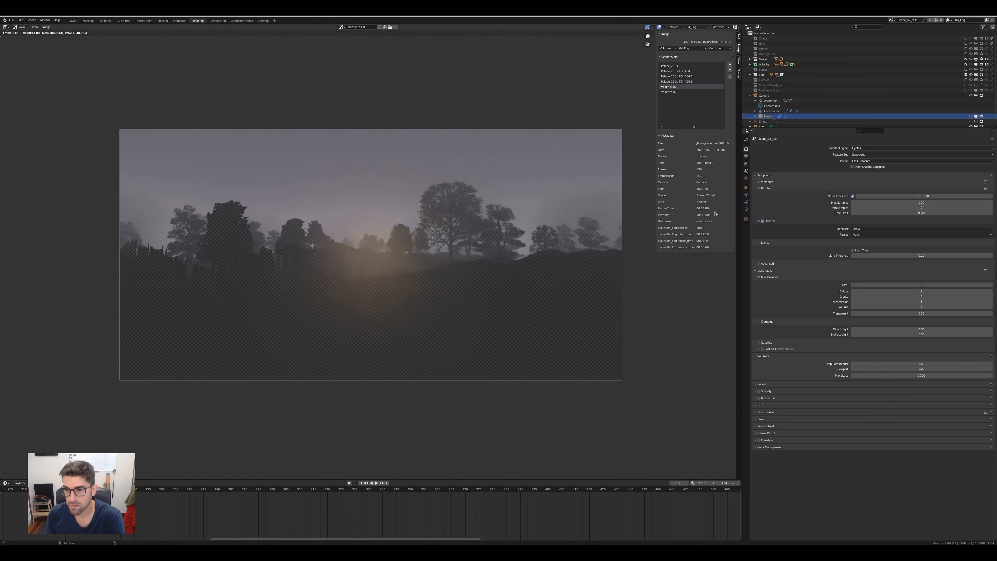
pyautogui.click(746, 209)
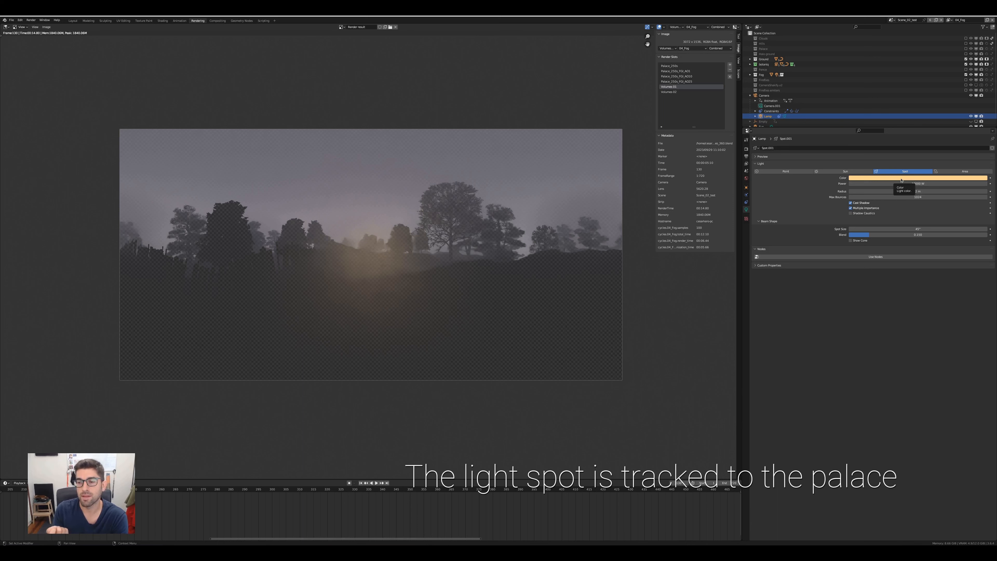
pyautogui.click(746, 202)
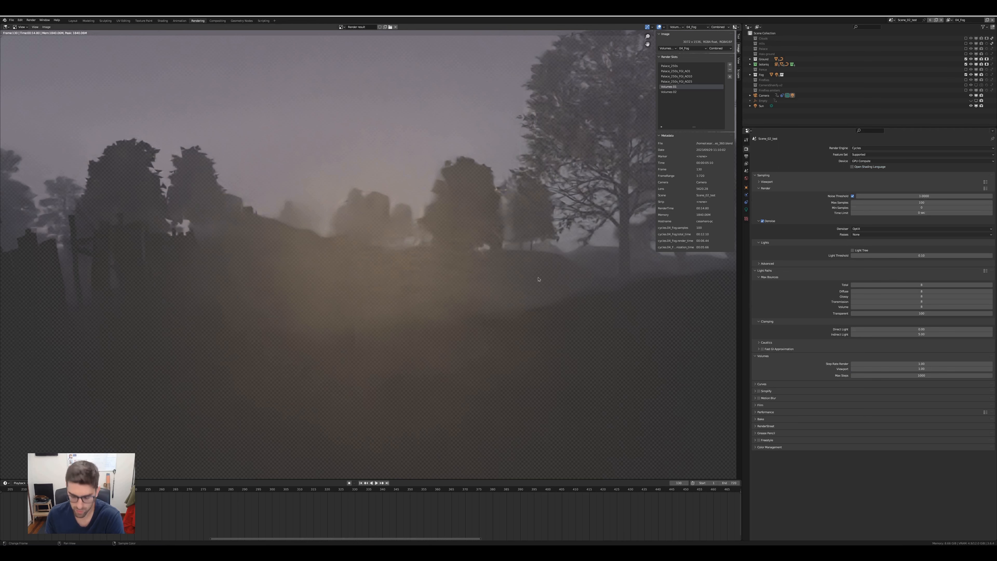
# Inspect the denoised render up close and set the render denoiser's passes to Albedo and Normal.
pyautogui.press('Home')
pyautogui.scroll(3, 378, 271)
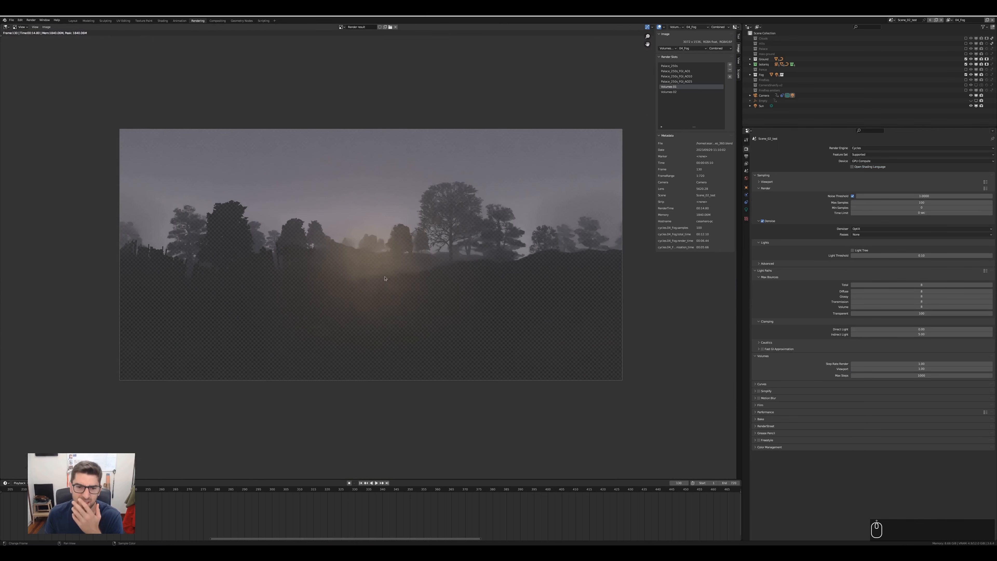
pyautogui.scroll(2, 422, 275)
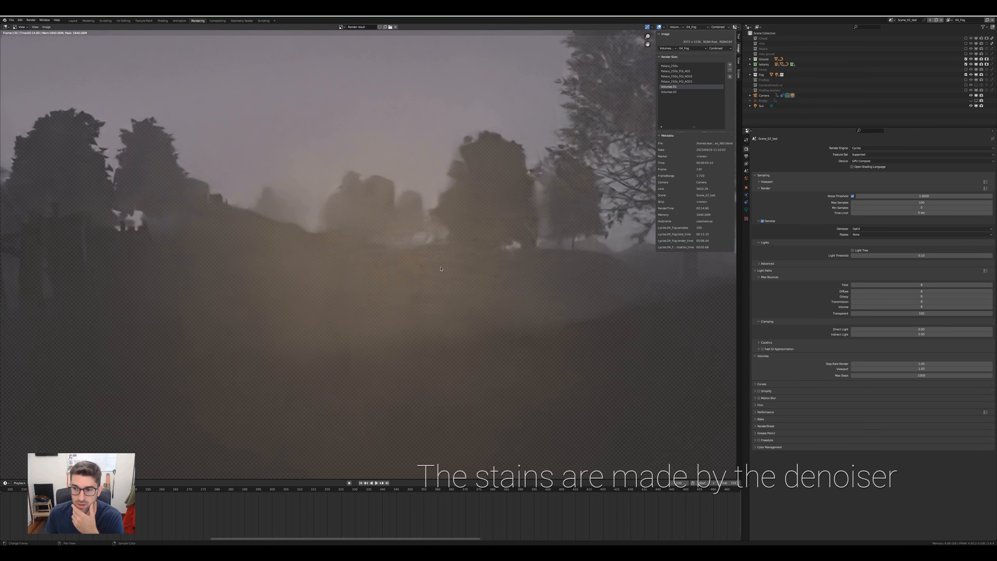
pyautogui.click(887, 235)
pyautogui.click(883, 253)
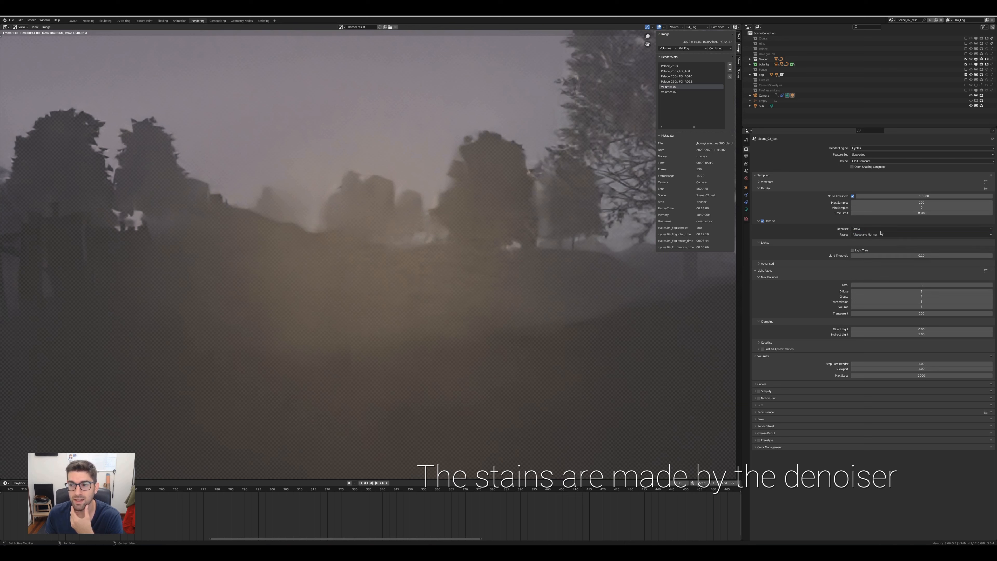
# Set the maximum render samples to 200.
pyautogui.click(921, 202)
pyautogui.write('2000')
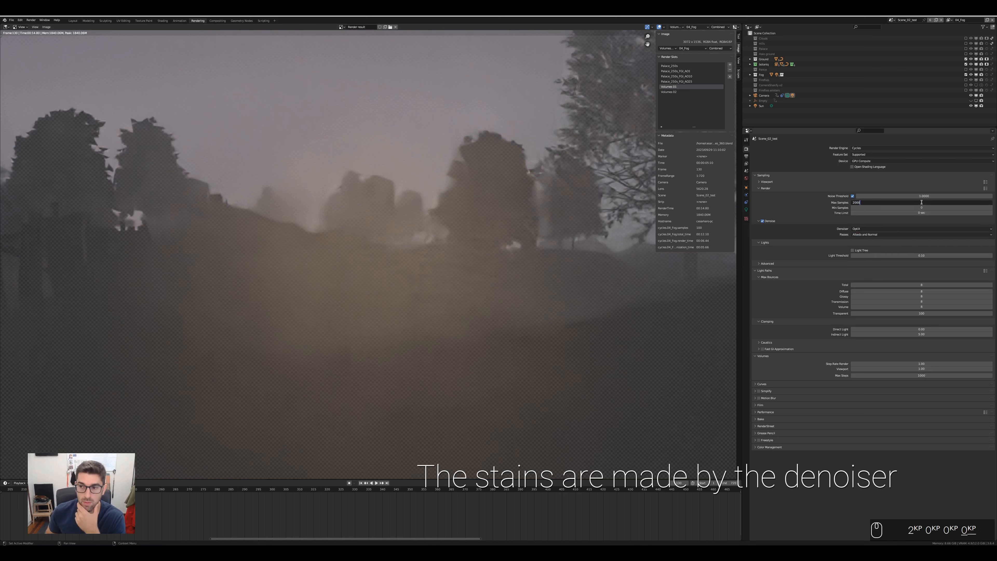
pyautogui.press('BackSpace')
pyautogui.press('Return')
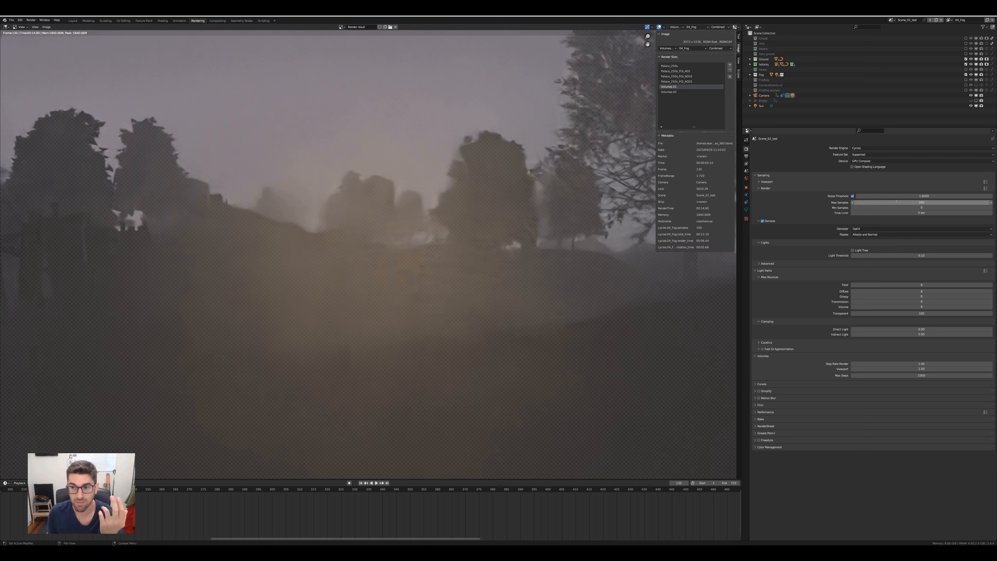
# Render the current frame again into the Volumes 01 slot and return to the render sampling settings.
pyautogui.click(798, 189)
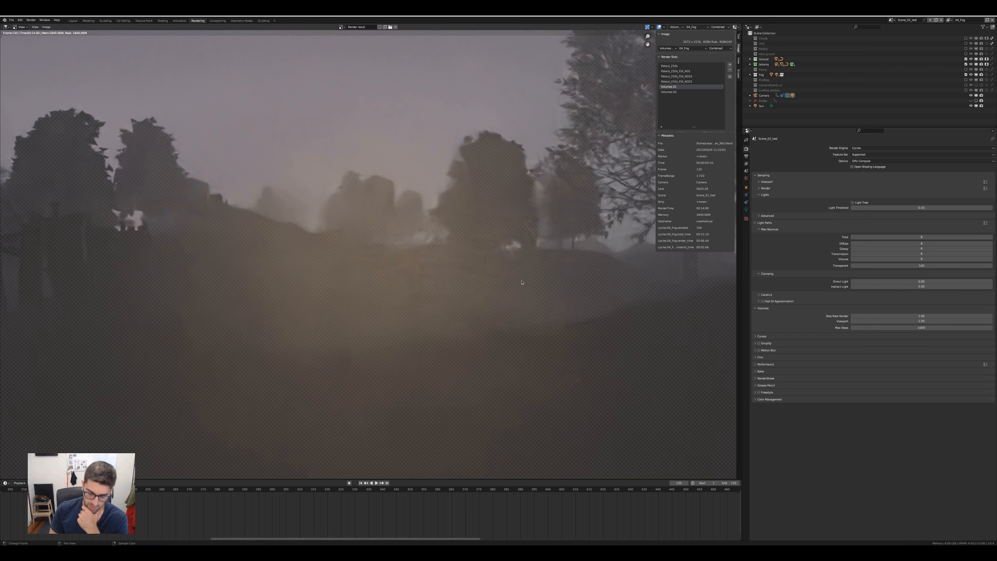
pyautogui.press('F12')
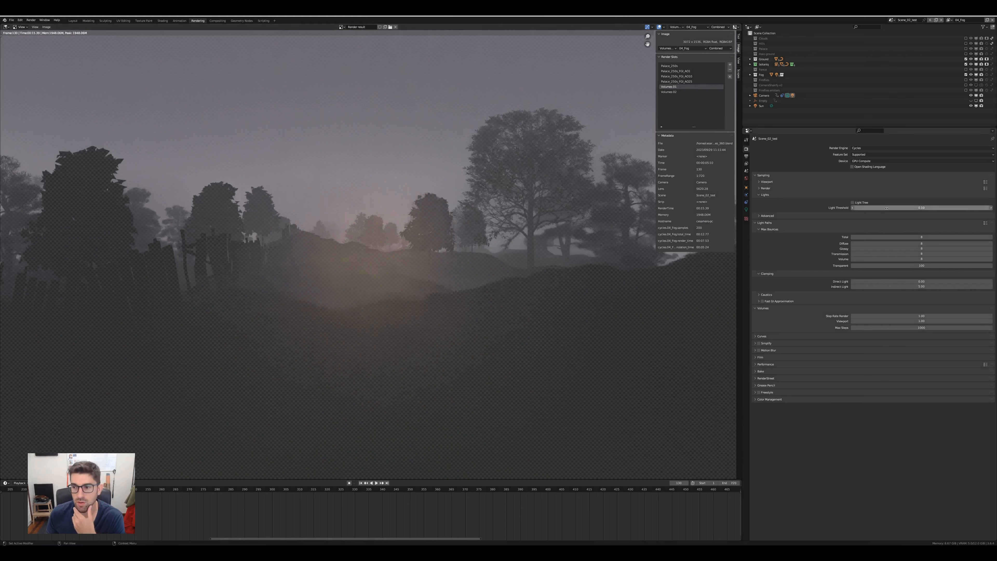
pyautogui.click(765, 188)
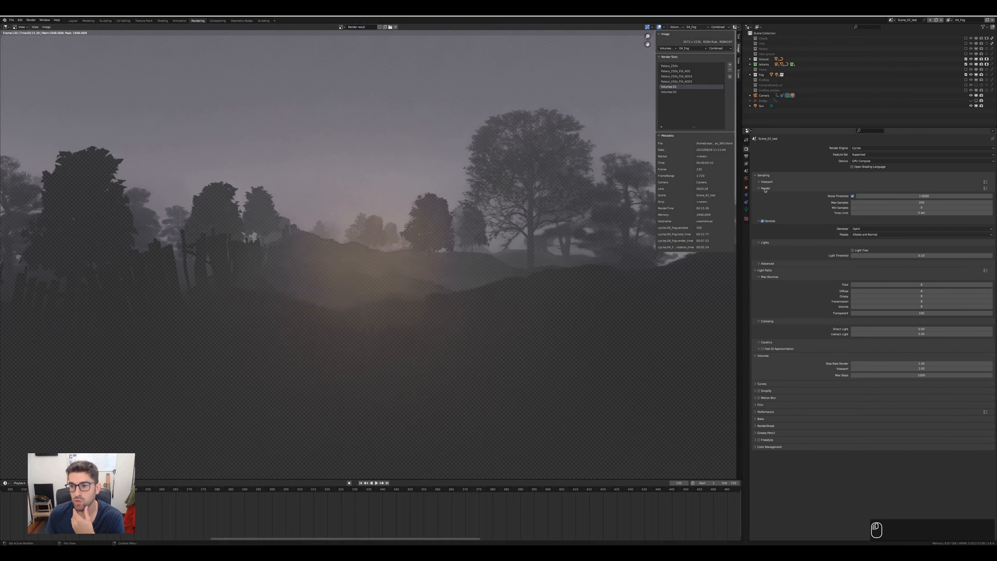
# Set the maximum render samples to 500.
pyautogui.click(944, 202)
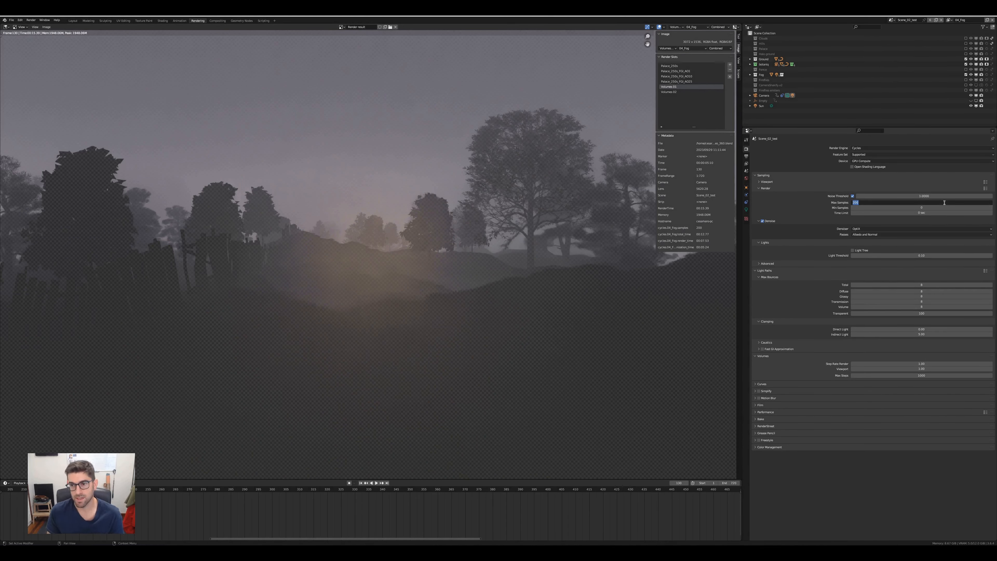
pyautogui.press('Escape')
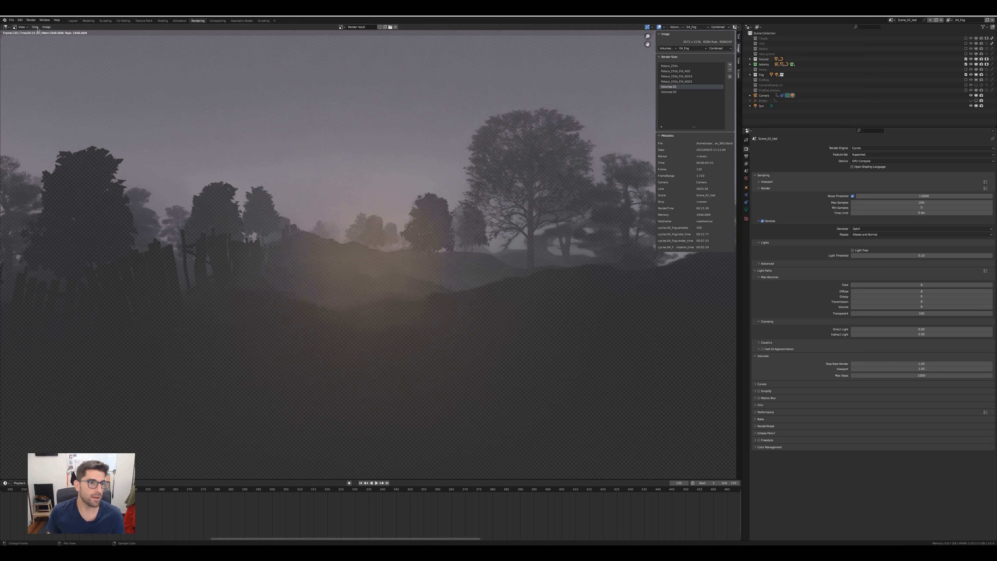
pyautogui.click(930, 202)
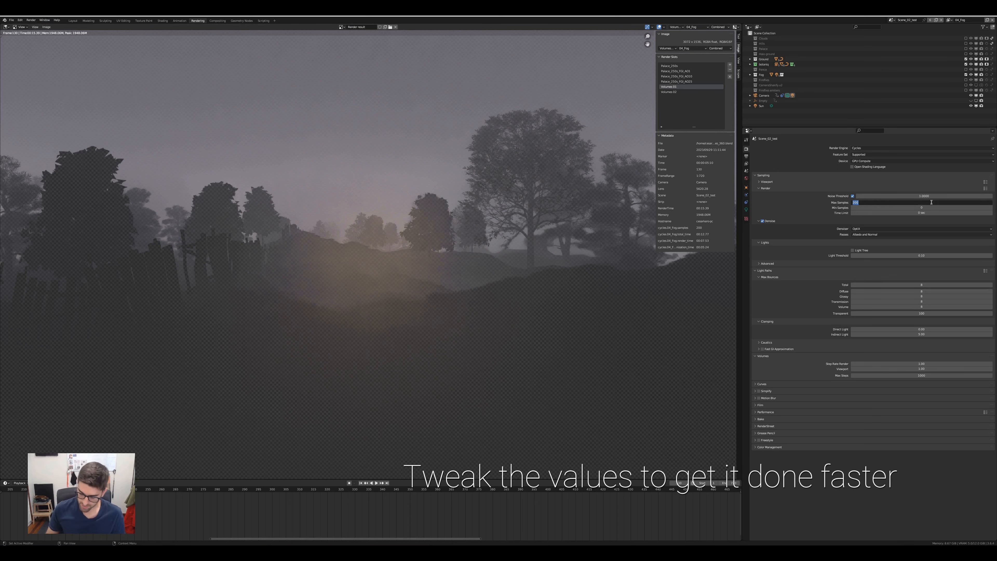
pyautogui.write('500')
pyautogui.press('Return')
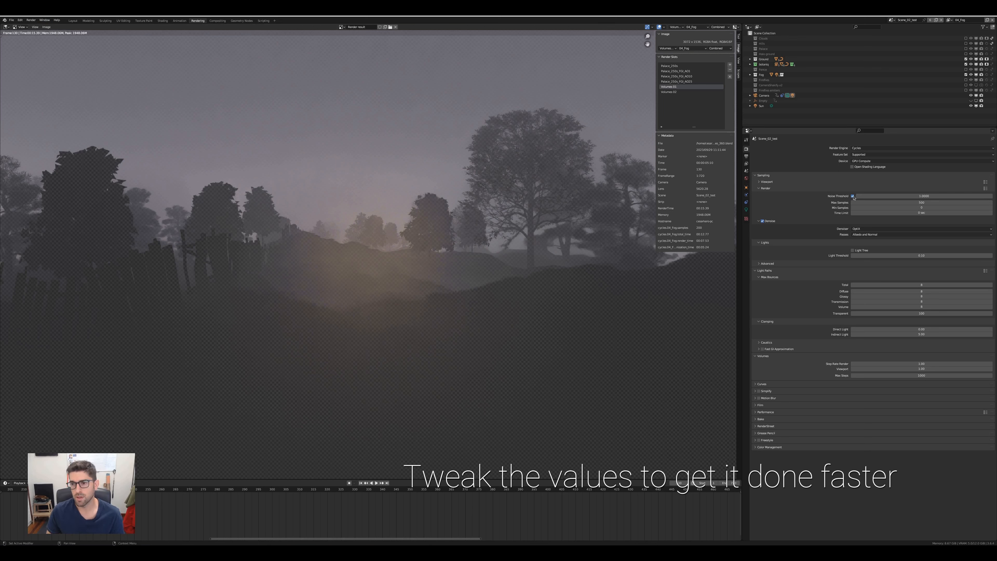
# Set the render noise threshold to 0.1 and the maximum render samples to 300.
pyautogui.click(895, 196)
pyautogui.write('0')
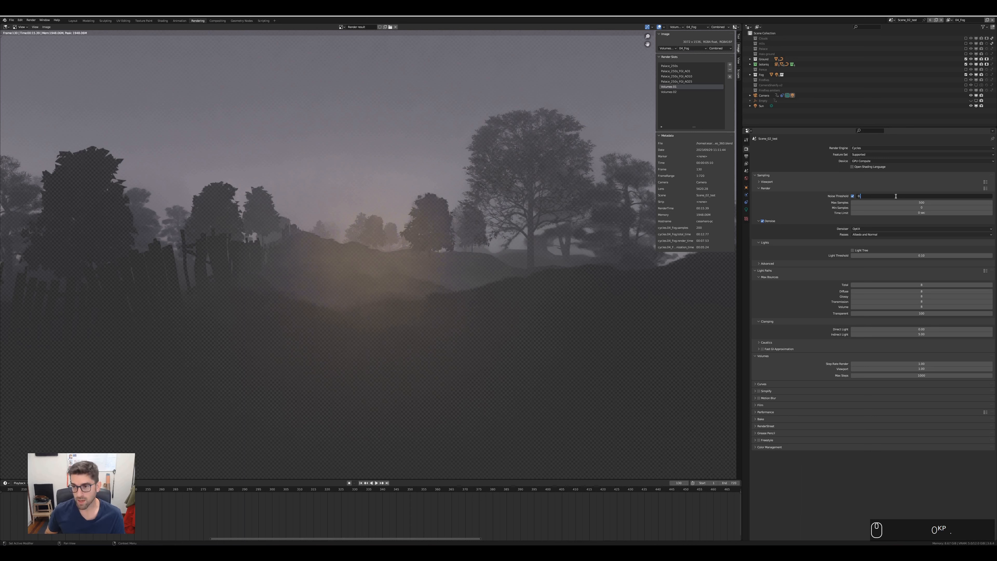
pyautogui.write('.1')
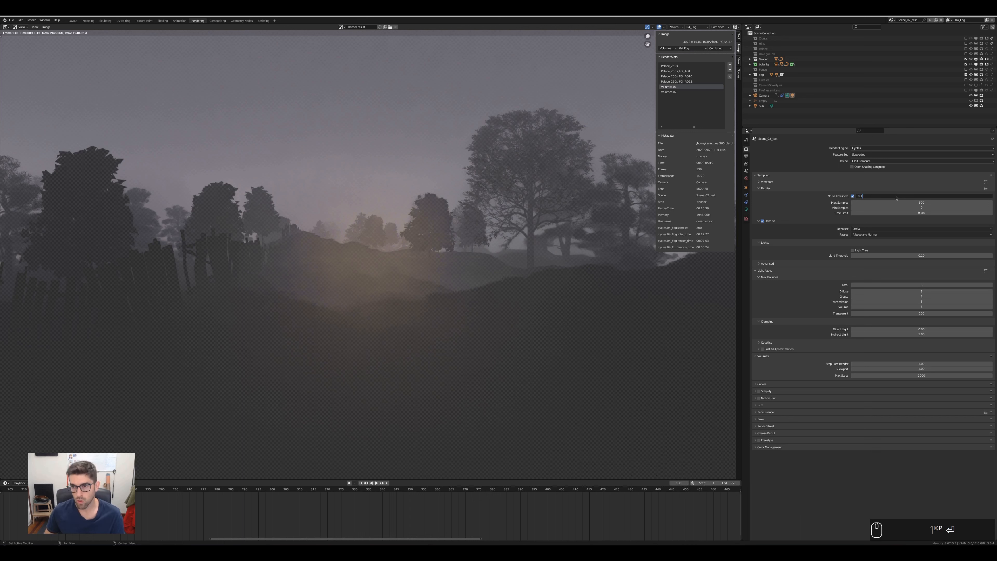
pyautogui.press('Return')
pyautogui.click(924, 202)
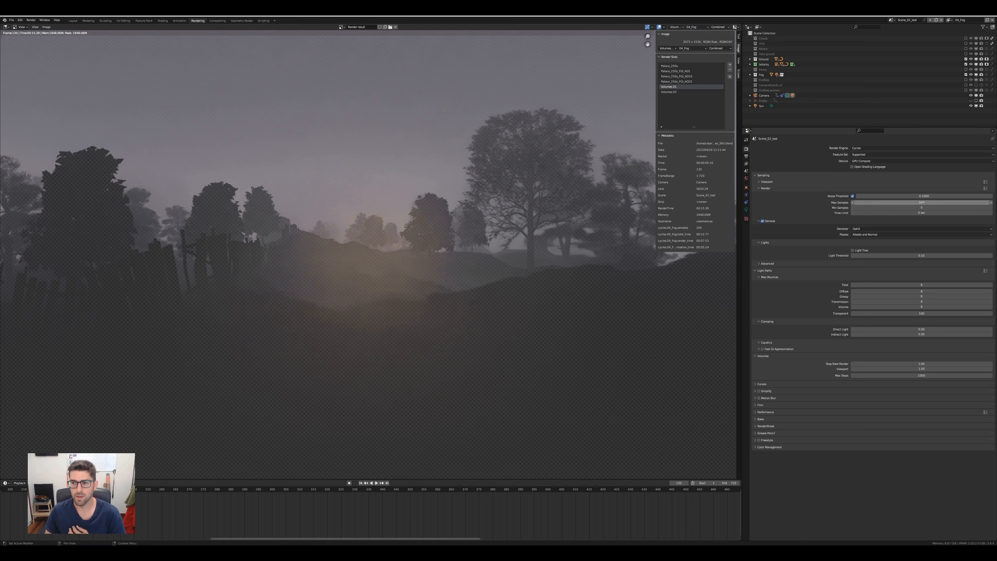
pyautogui.write('300')
pyautogui.press('Return')
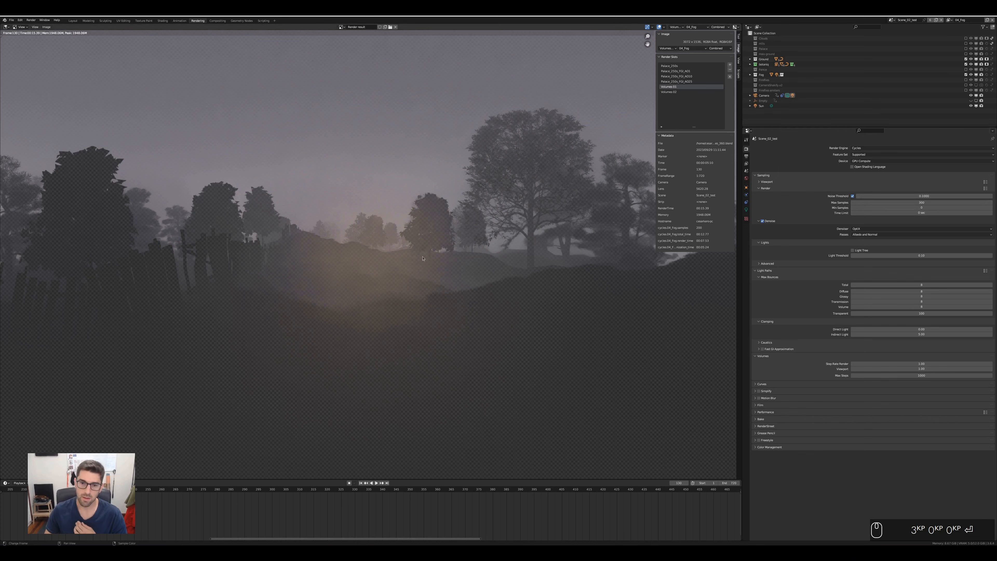
# Render the current frame again and inspect the denoised ground and path up close.
pyautogui.press('F12')
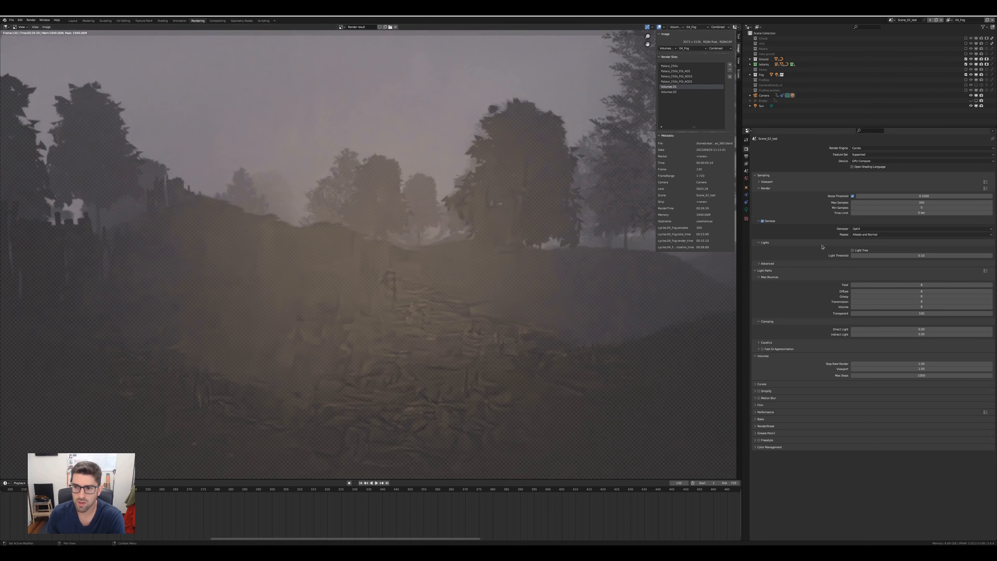
pyautogui.moveTo(430, 362); pyautogui.dragTo(424, 289, button='middle')
pyautogui.scroll(-4, 486, 310)
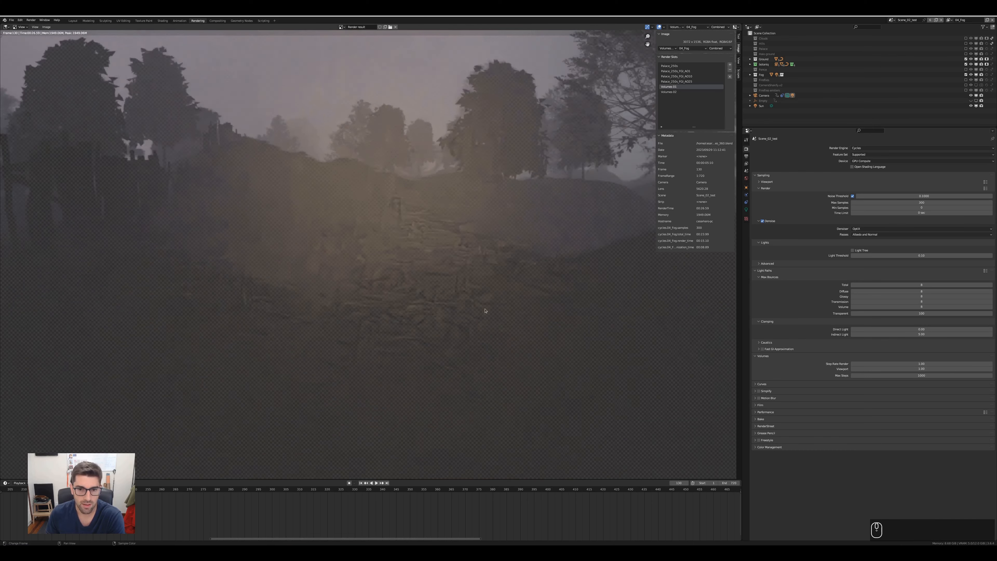
pyautogui.scroll(-3, 423, 298)
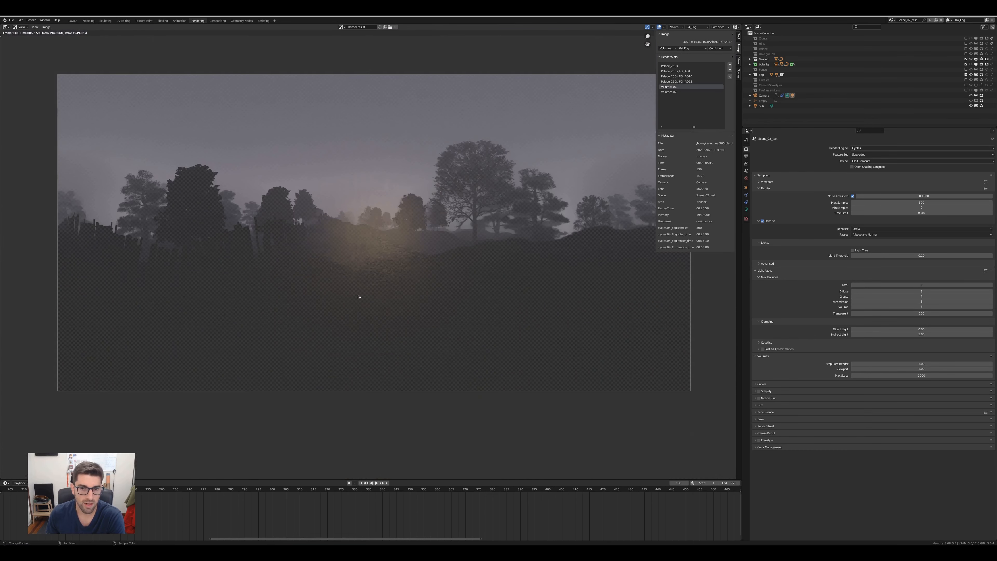
pyautogui.scroll(5, 399, 261)
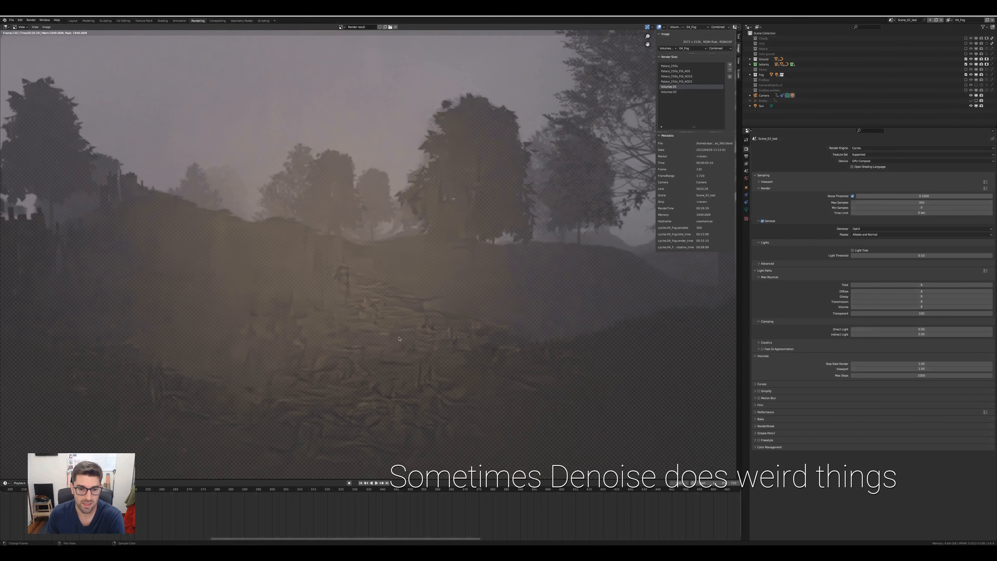
pyautogui.scroll(-1, 384, 314)
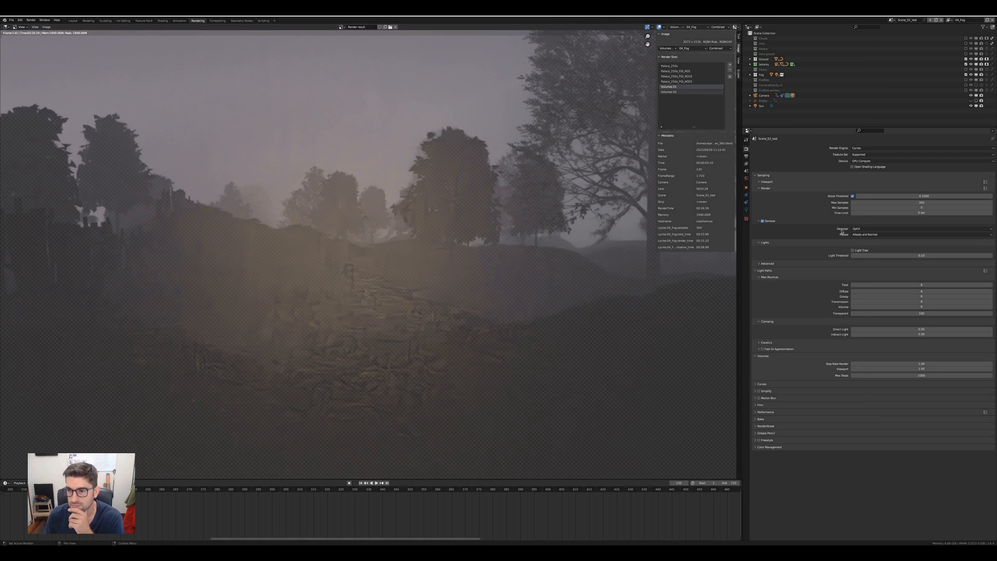
# Turn off render denoising and render the frame again to check the raw noise around the lamp glow.
pyautogui.click(762, 221)
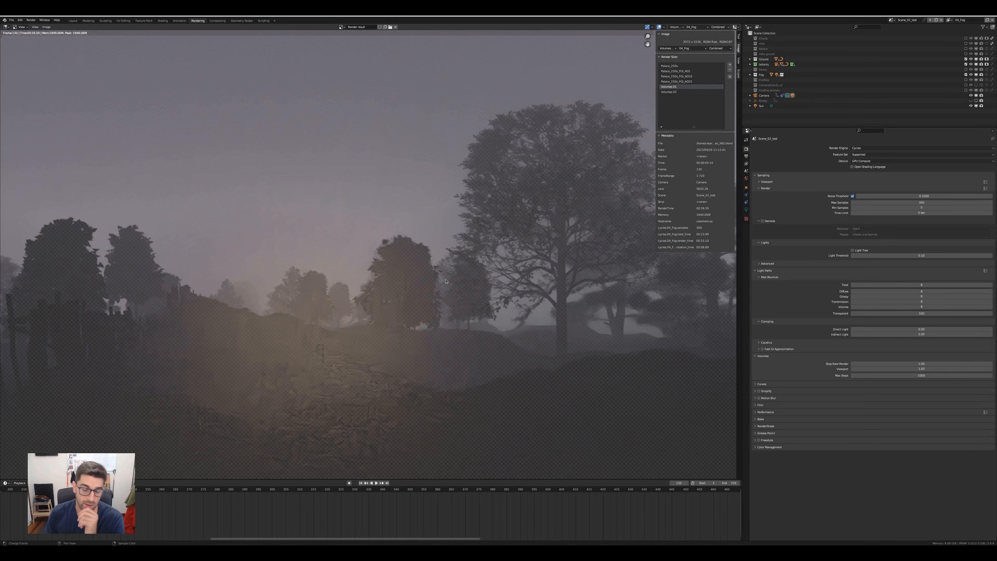
pyautogui.press('F12')
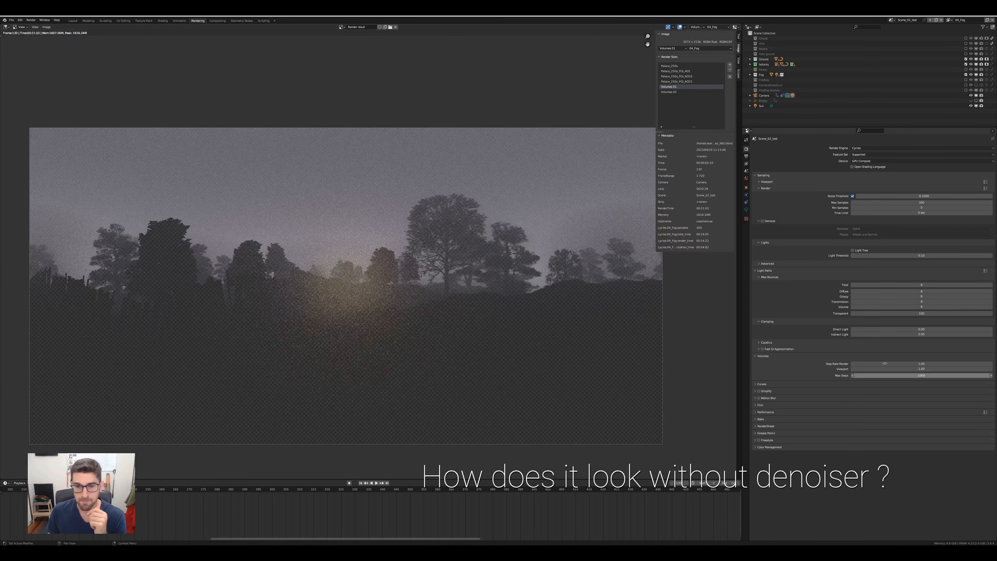
pyautogui.scroll(2, 401, 148)
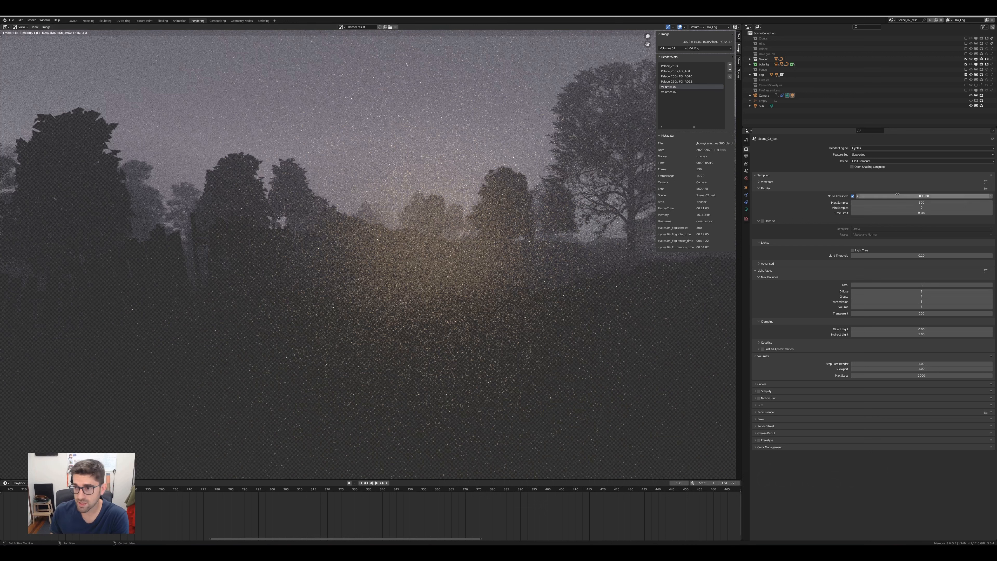
# Lower the render noise threshold to 0.01 and set the maximum render samples to 500.
pyautogui.click(917, 196)
pyautogui.write('0.01')
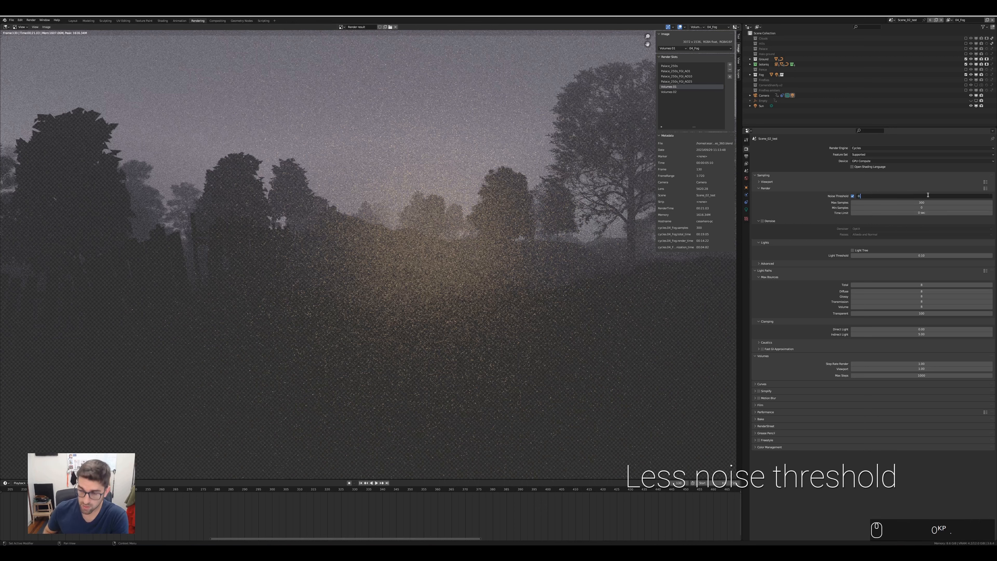
pyautogui.press('Return')
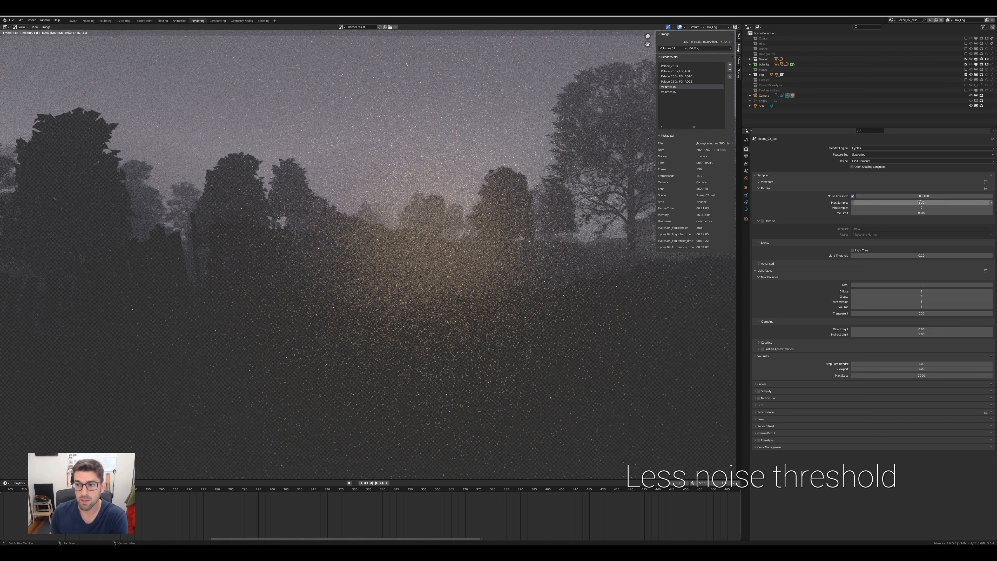
pyautogui.click(920, 202)
pyautogui.write('500')
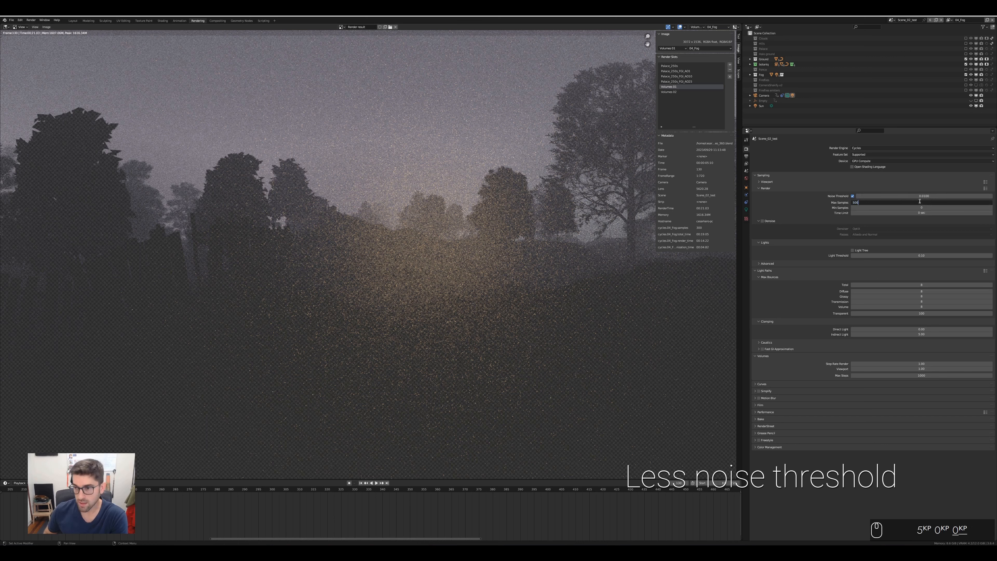
pyautogui.press('Return')
# Set the output resolution percentage to 20% and render the frame again, fitting the result in view.
pyautogui.click(744, 157)
pyautogui.click(902, 165)
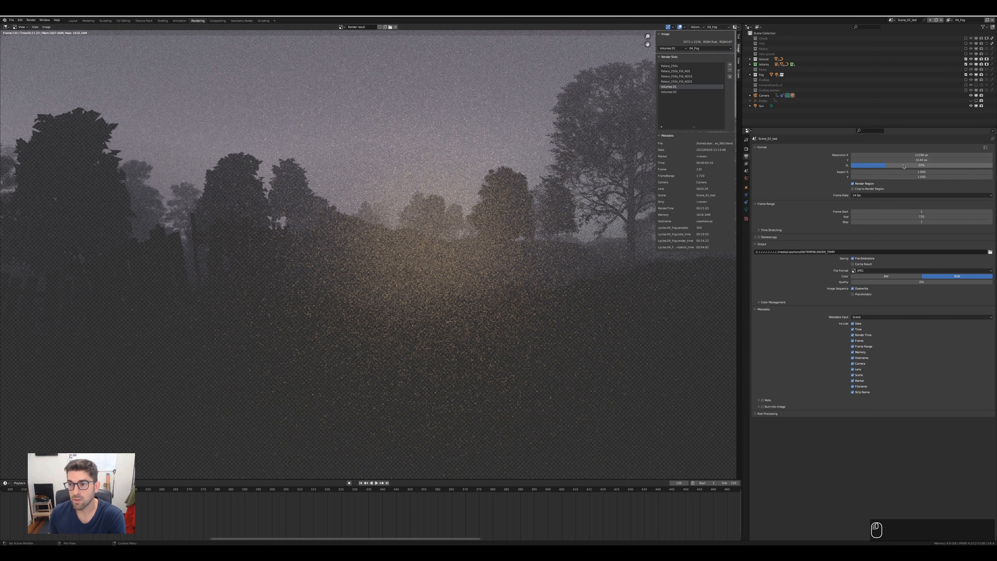
pyautogui.write('20')
pyautogui.press('Return')
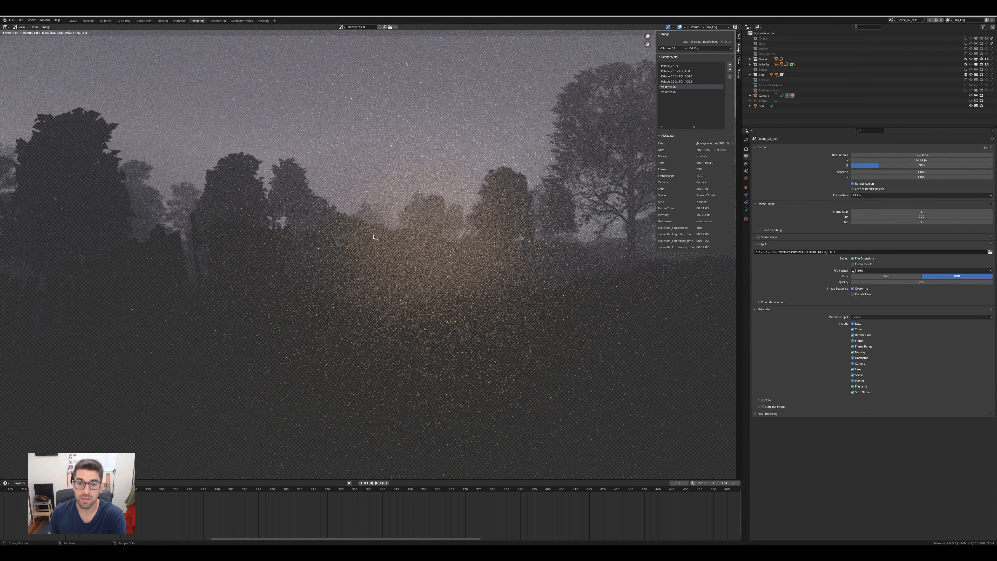
pyautogui.scroll(-4, 279, 222)
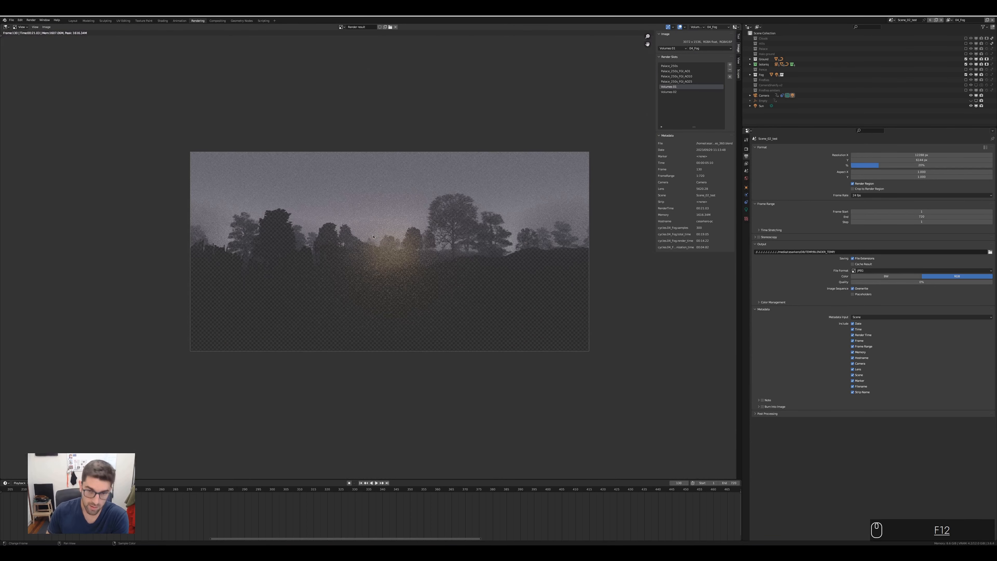
pyautogui.press('F12')
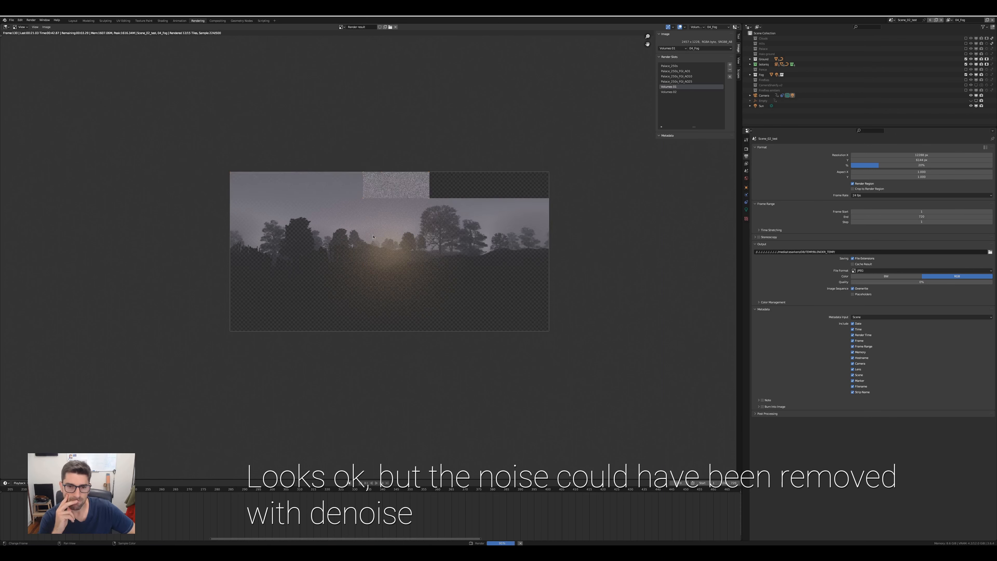
pyautogui.press('Home')
# Return to the render sampling settings and examine the remaining noise in the undenoised render.
pyautogui.click(746, 149)
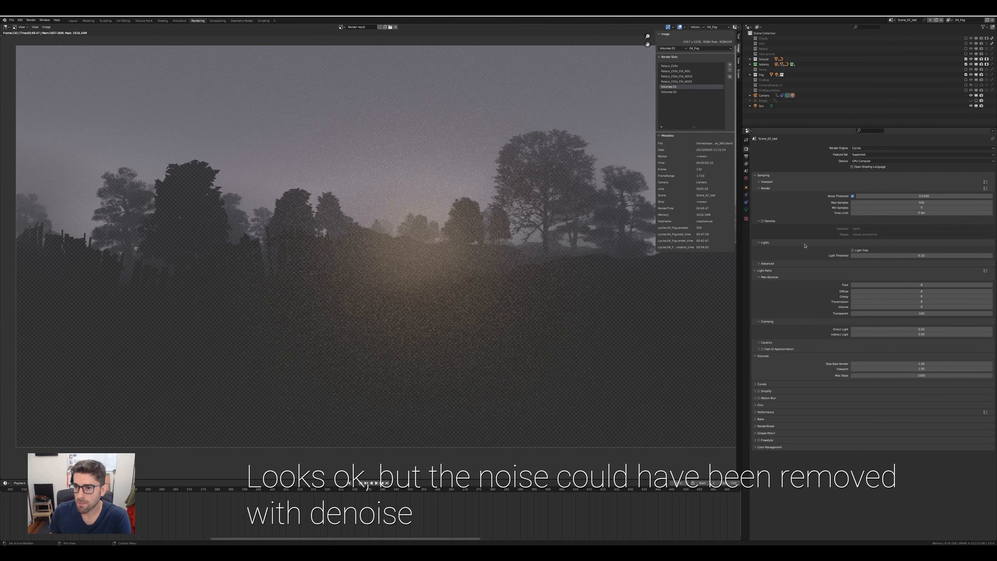
pyautogui.scroll(-1, 471, 184)
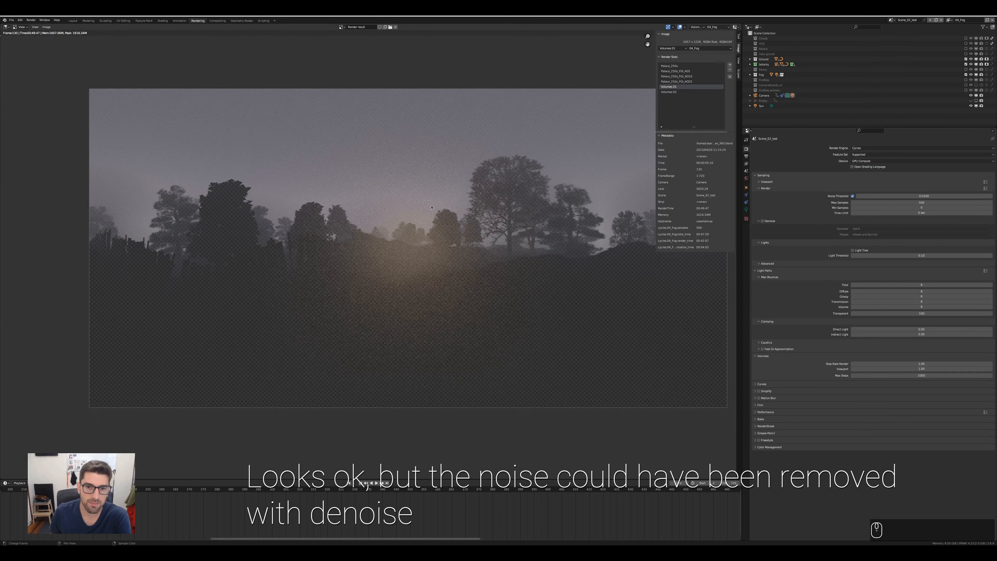
pyautogui.scroll(4, 414, 167)
pyautogui.scroll(-5, 413, 167)
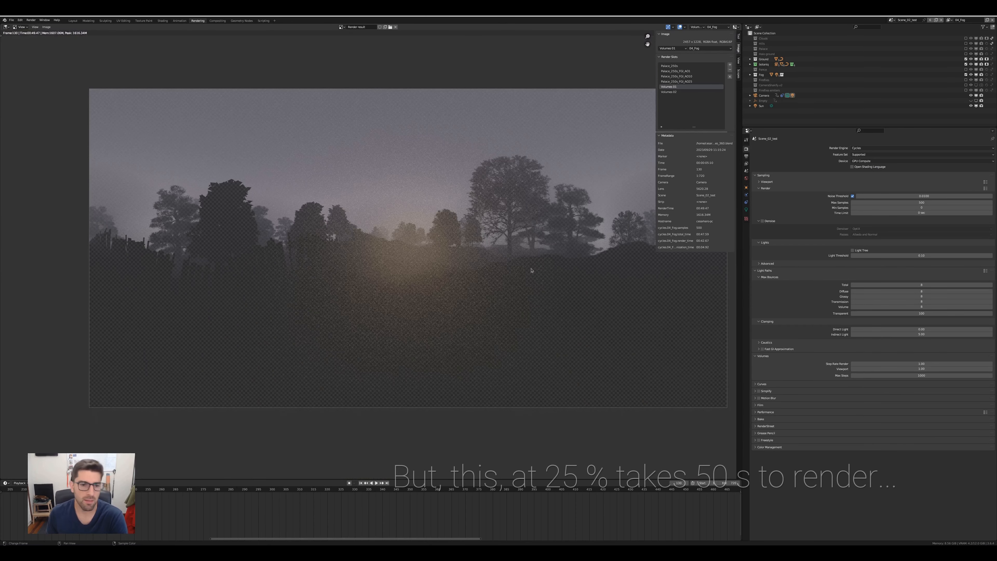
pyautogui.moveTo(526, 278); pyautogui.dragTo(473, 292, button='middle')
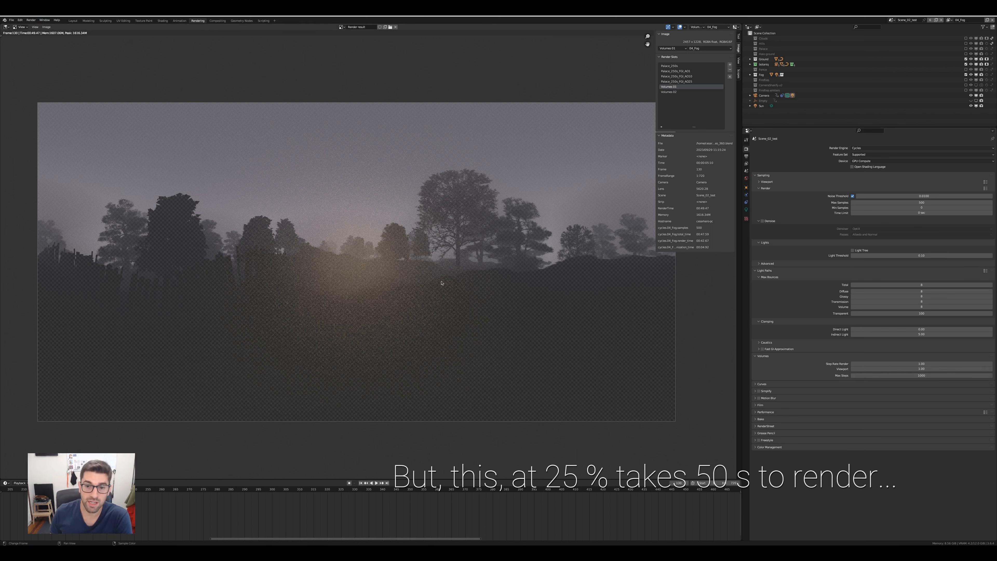
# Open the system calculator, divide 720 by 60 to convert the frame render time, and close the calculator.
pyautogui.press('XF86Calculator')
pyautogui.write('/60')
pyautogui.press('Return')
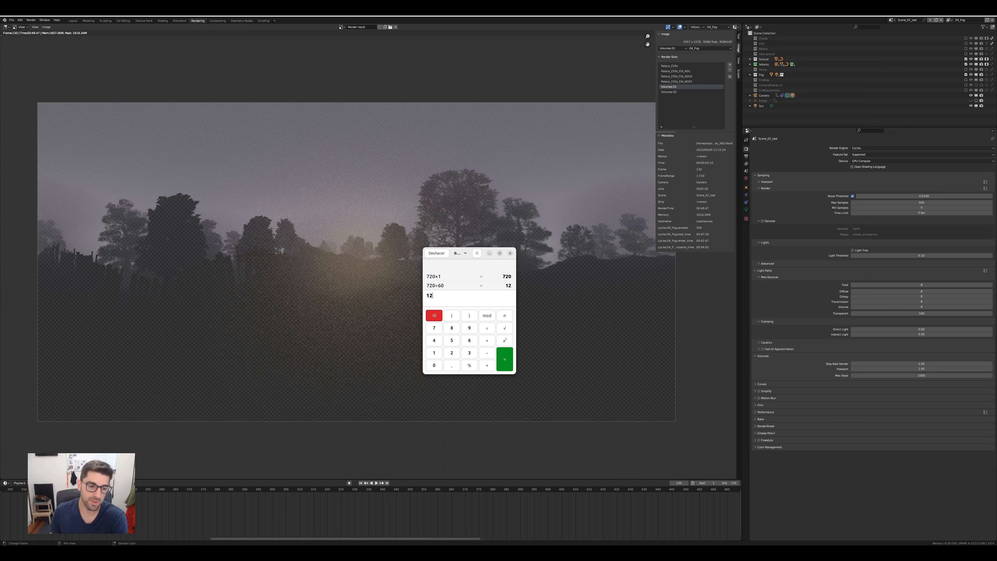
pyautogui.click(510, 252)
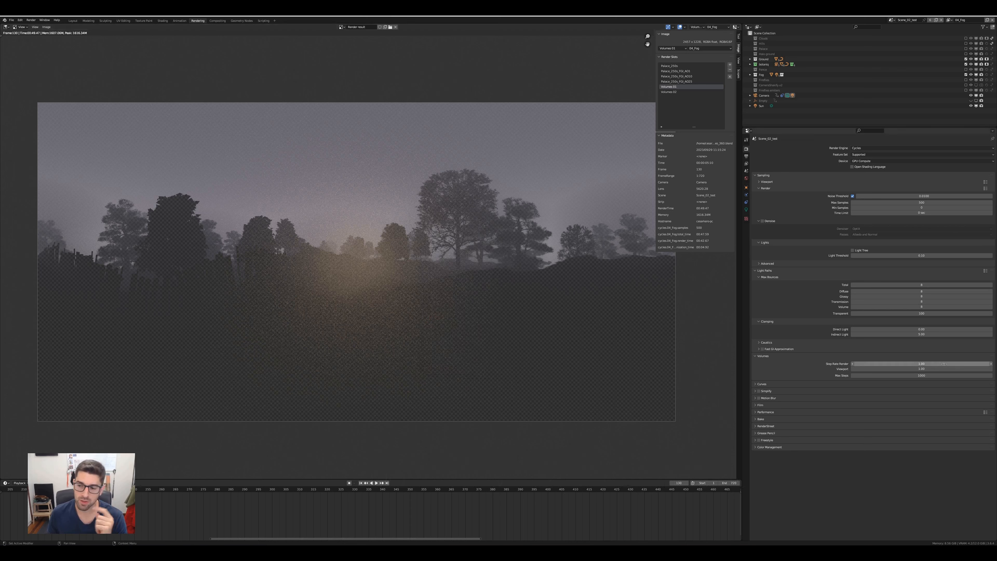
# Show the Volumes 02 render slot and set the maximum transparent bounces to 50.
pyautogui.press('j')
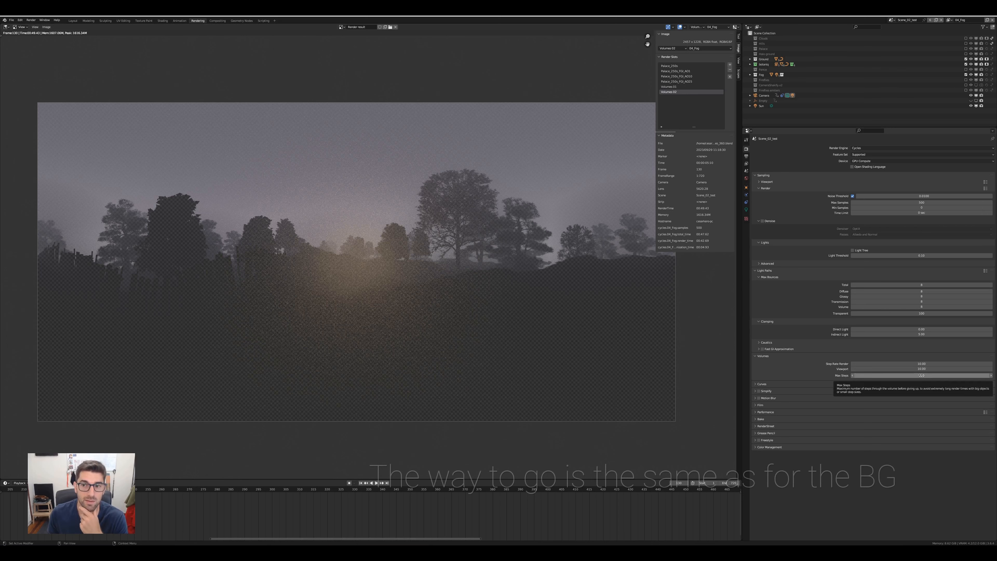
pyautogui.click(927, 313)
pyautogui.write('50')
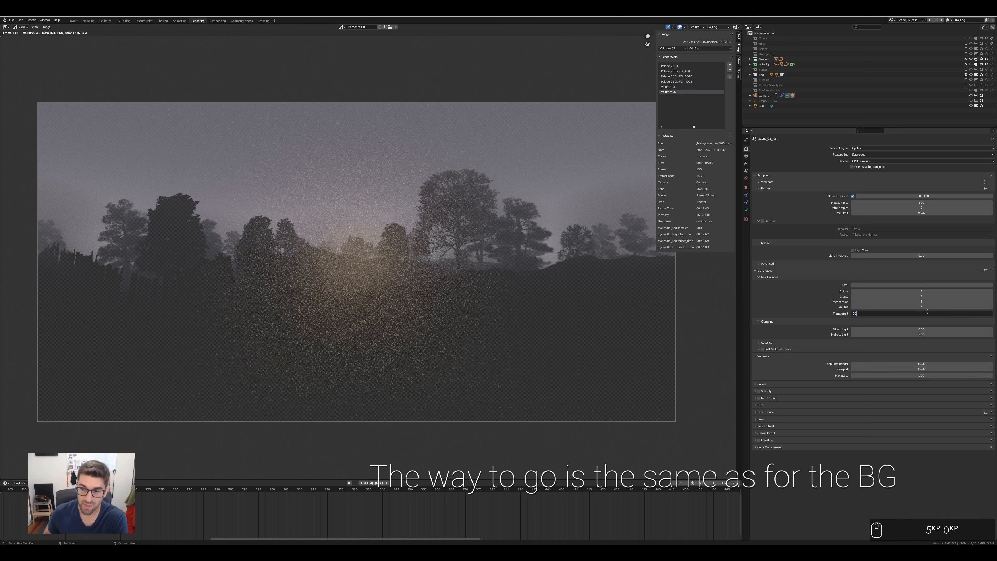
pyautogui.press('Return')
# Set the total, diffuse, glossy, transmission and volume maximum bounces together to 6.
pyautogui.moveTo(916, 289); pyautogui.dragTo(916, 307)
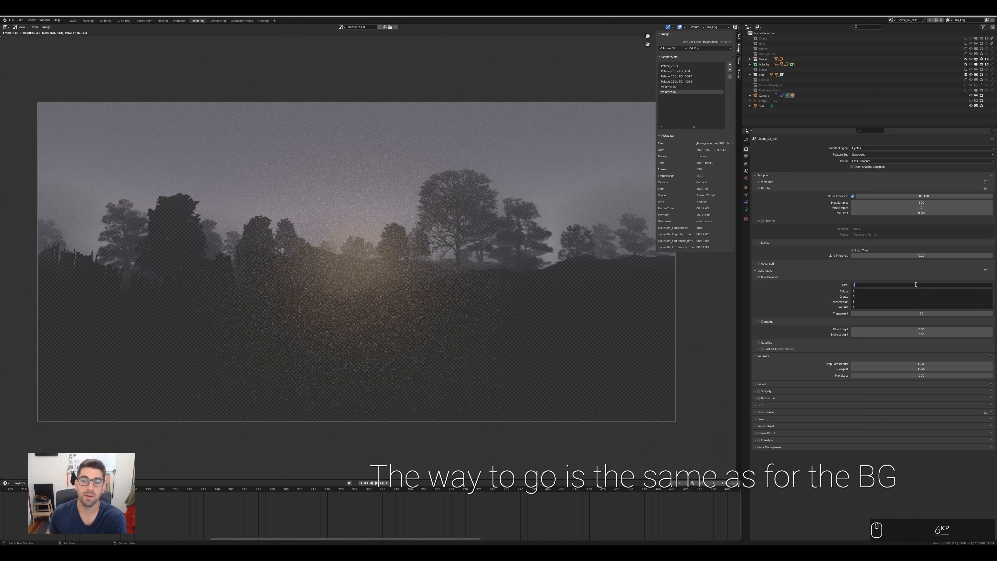
pyautogui.write('6')
pyautogui.press('Return')
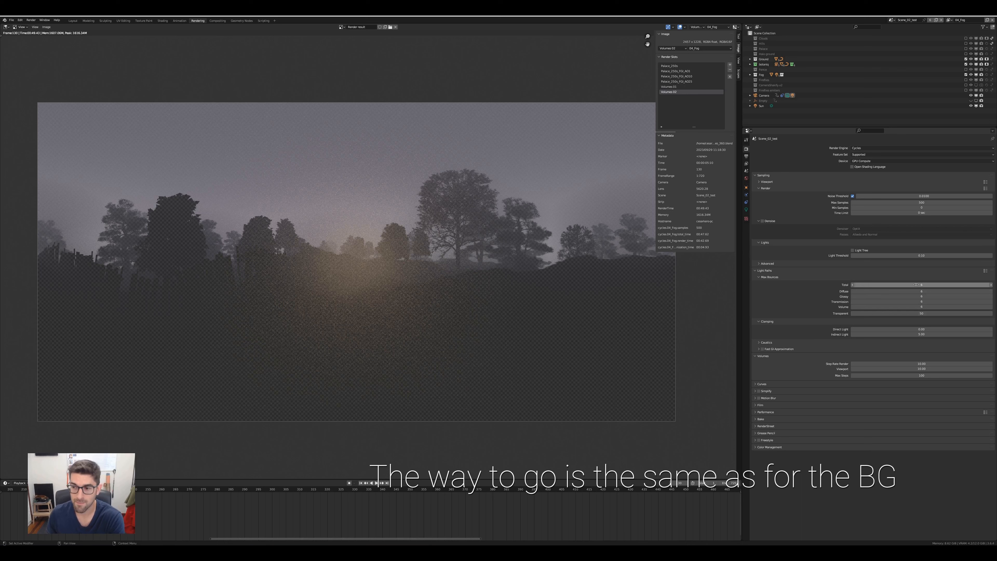
# Raise the render noise threshold to 0.1.
pyautogui.click(921, 196)
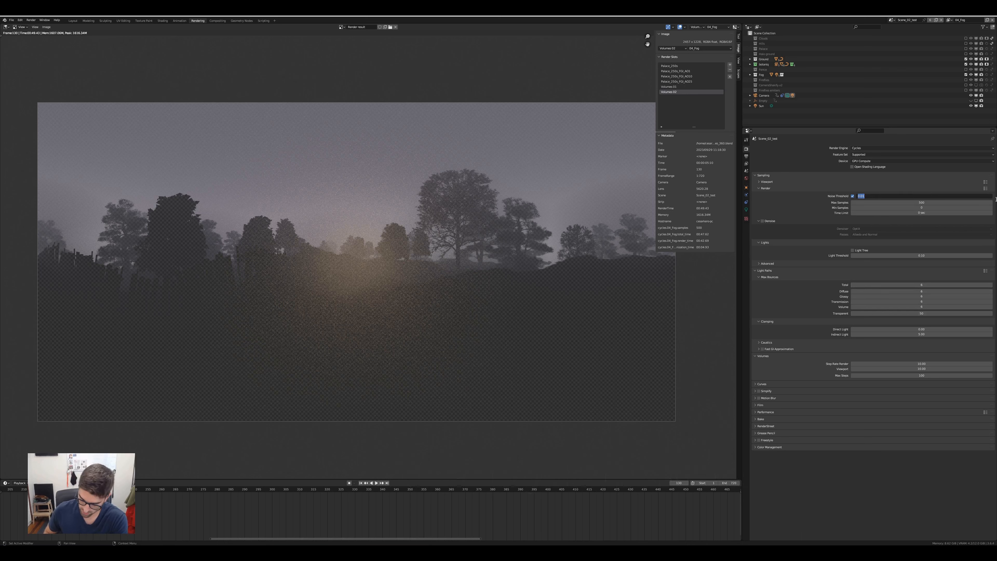
pyautogui.write('0.1')
pyautogui.press('Return')
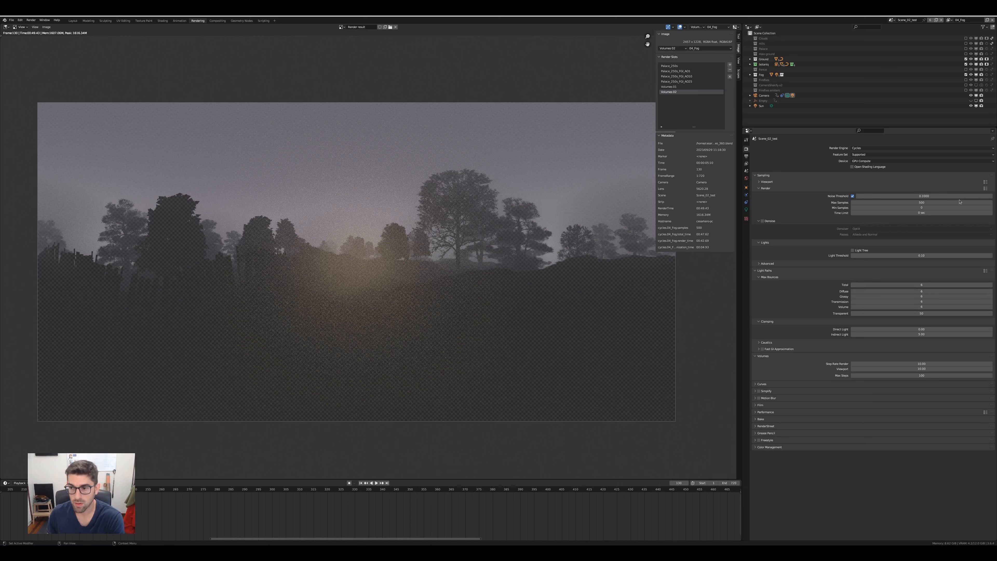
# Enable render denoising with Albedo and Normal as the input passes.
pyautogui.click(764, 222)
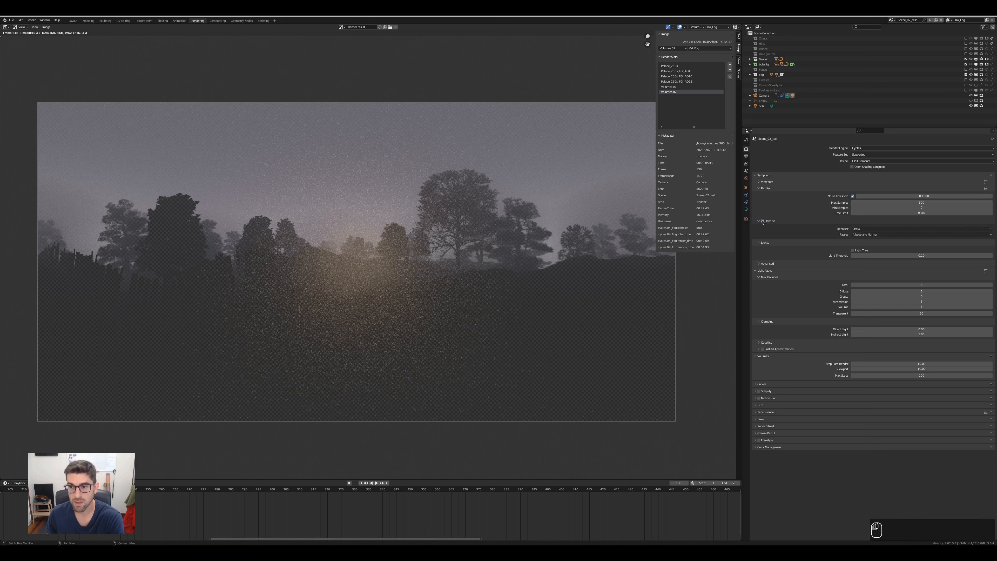
pyautogui.click(871, 235)
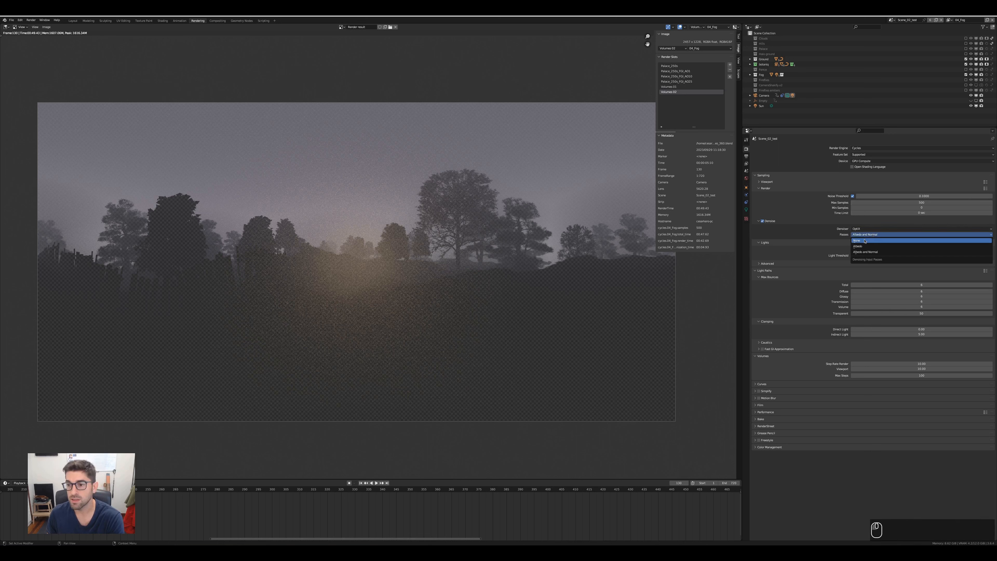
pyautogui.click(863, 255)
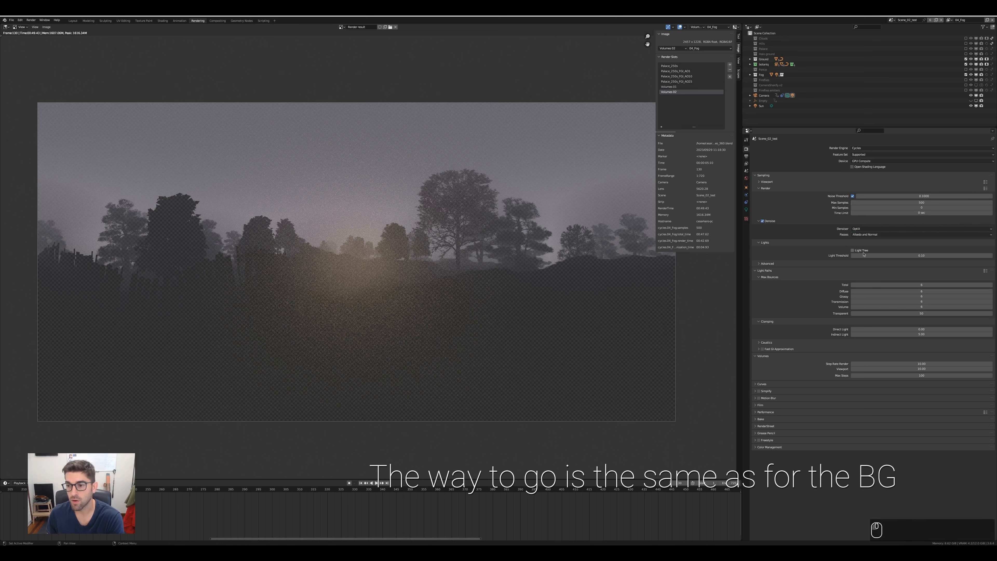
# Set the output resolution scale to 50% and render the frame into the Volumes 02 slot.
pyautogui.click(746, 156)
pyautogui.click(941, 165)
pyautogui.press('BackSpace')
pyautogui.write('5')
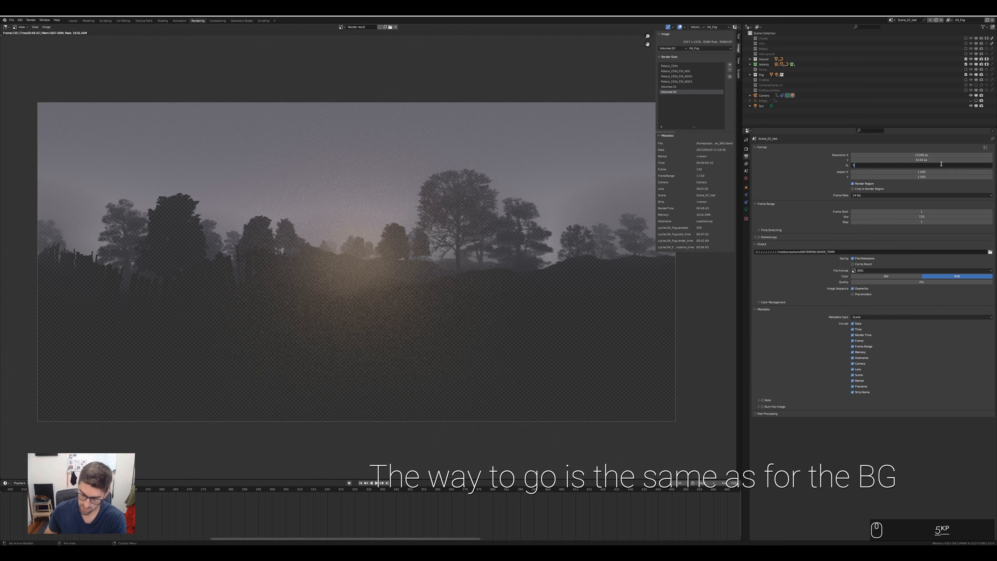
pyautogui.write('0')
pyautogui.press('Return')
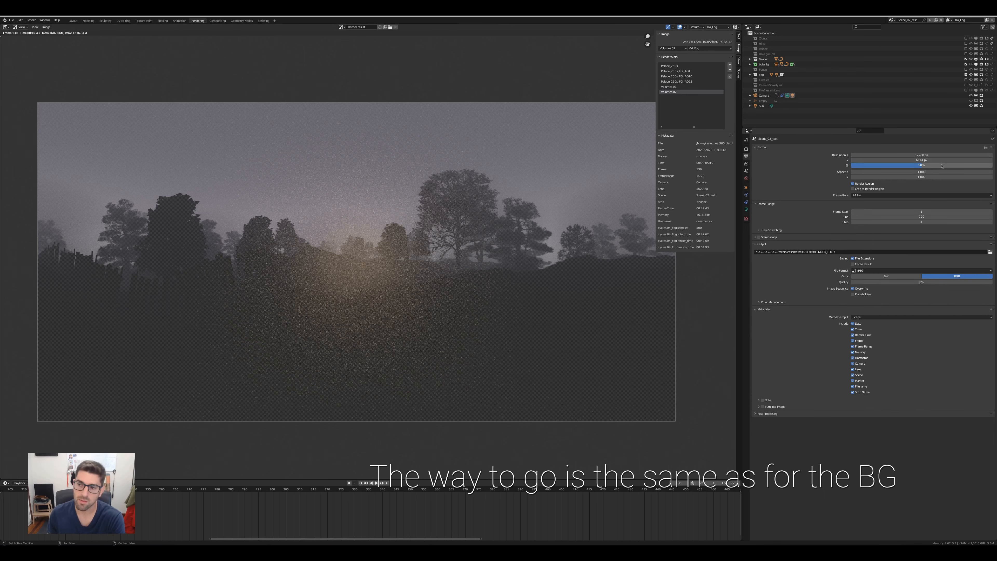
pyautogui.click(747, 149)
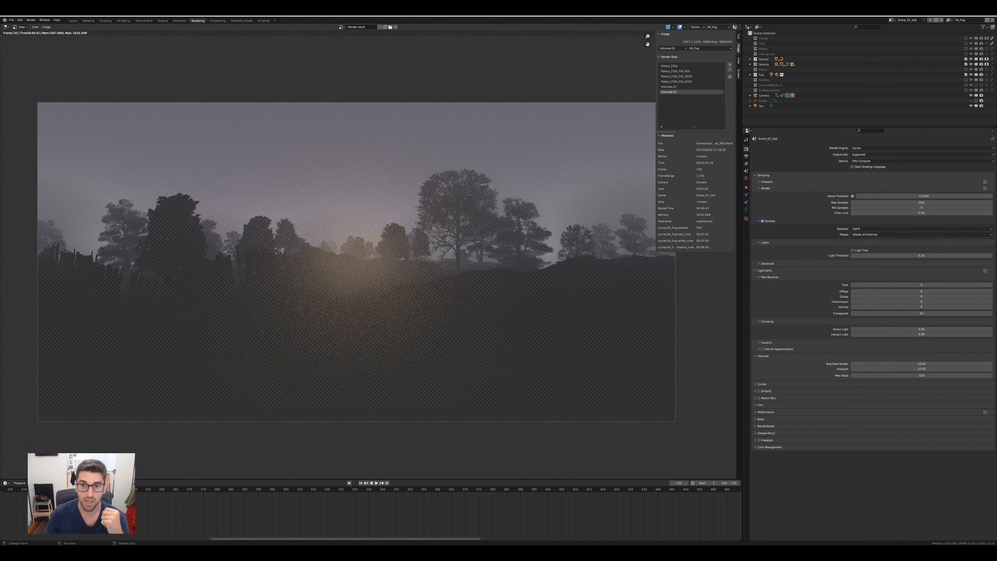
pyautogui.press('F12')
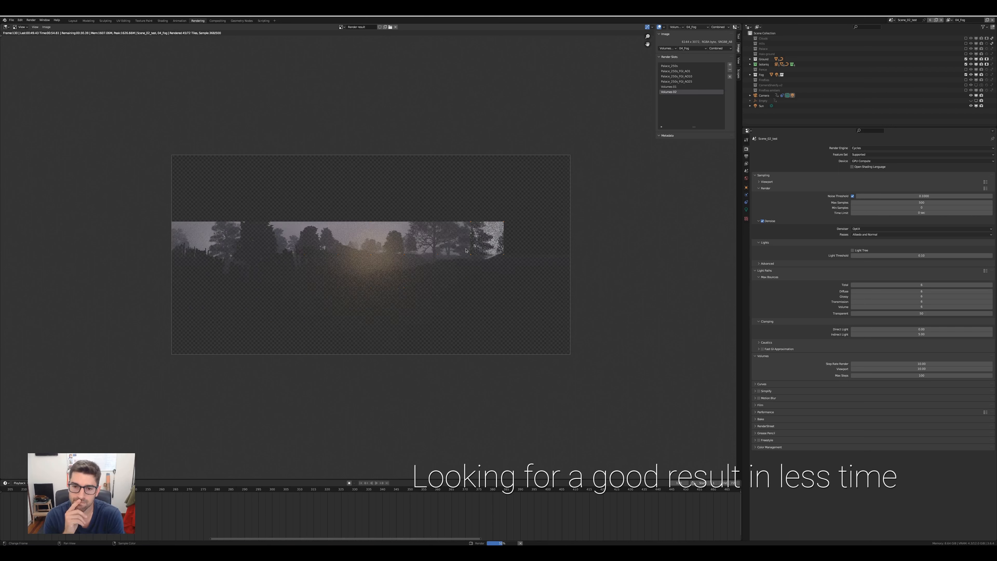
# Open a terminal, run nvtop to monitor the GPU during the render, and close the terminal.
pyautogui.hotkey('ctrl', 'alt', 't')
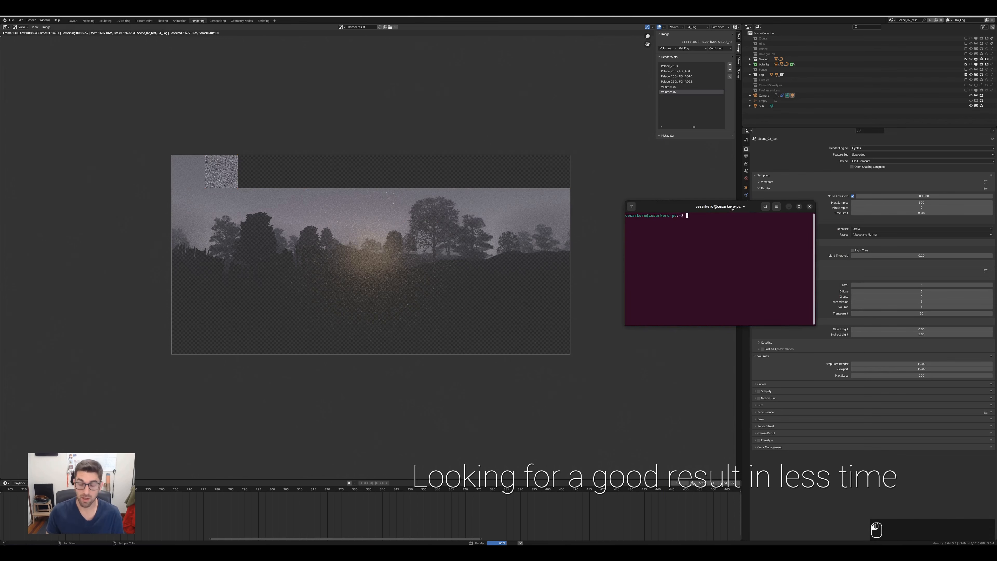
pyautogui.write('nvtop')
pyautogui.press('Return')
pyautogui.click(810, 206)
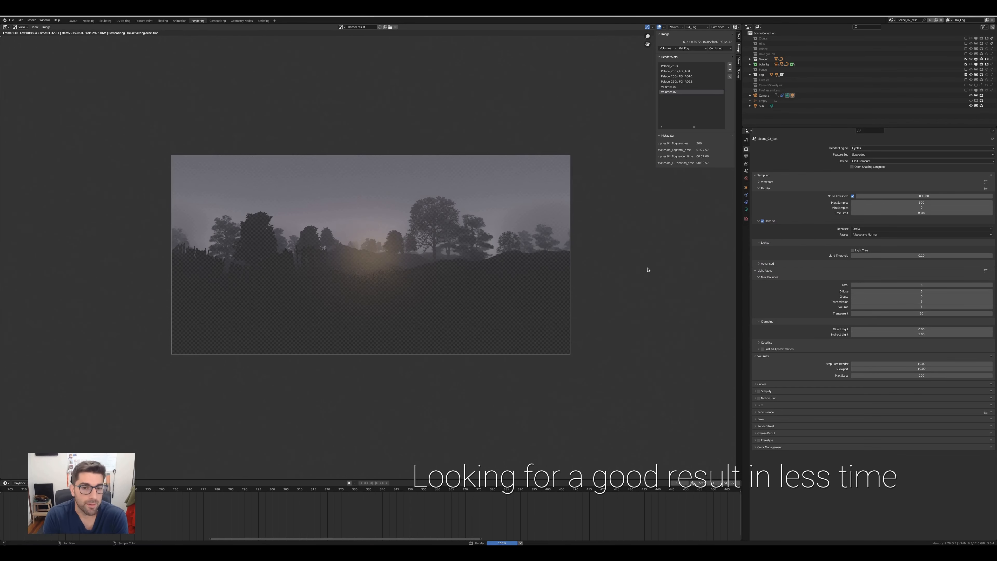
# Inspect the denoised fog render up close and compare it with the Volumes 01 slot.
pyautogui.scroll(4, 401, 279)
pyautogui.scroll(-1, 401, 283)
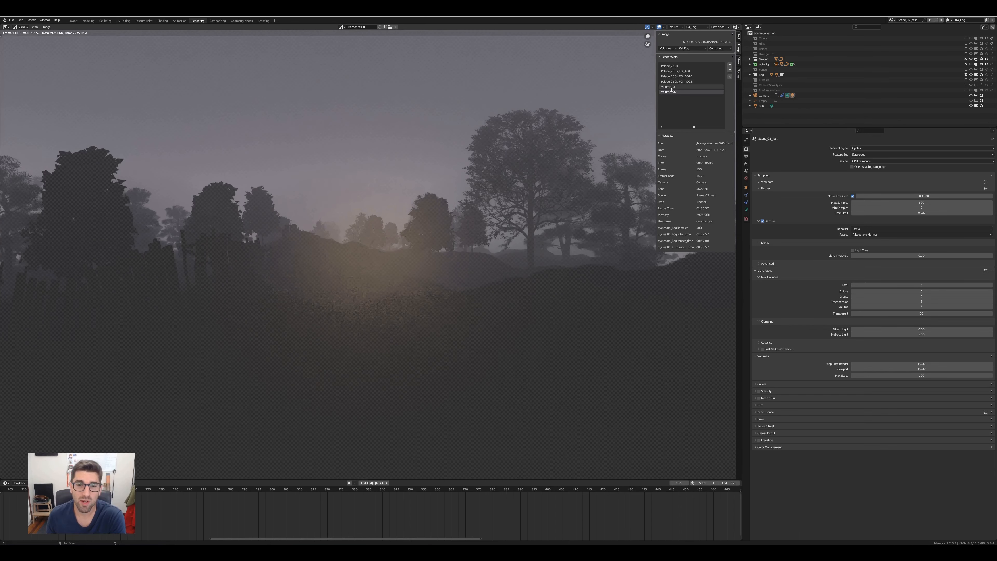
pyautogui.click(675, 88)
pyautogui.click(674, 88)
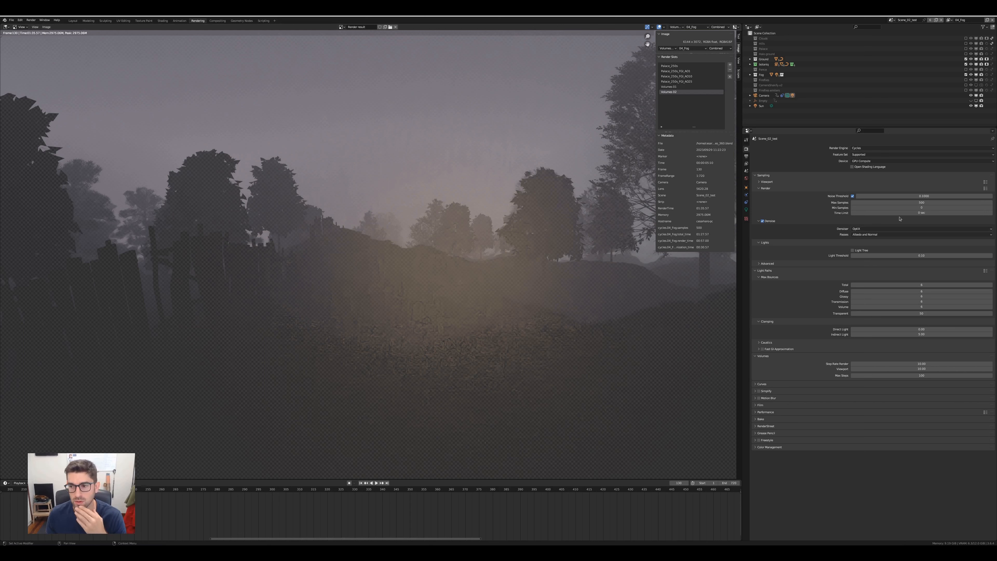
# Set the render's maximum samples to 250 and enable Fast GI Approximation.
pyautogui.click(915, 202)
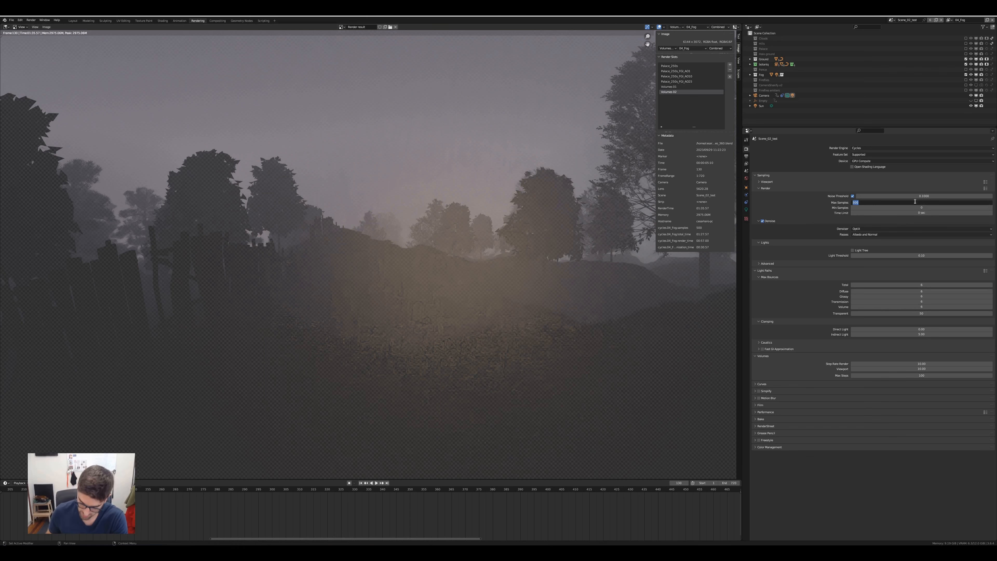
pyautogui.write('250')
pyautogui.press('Return')
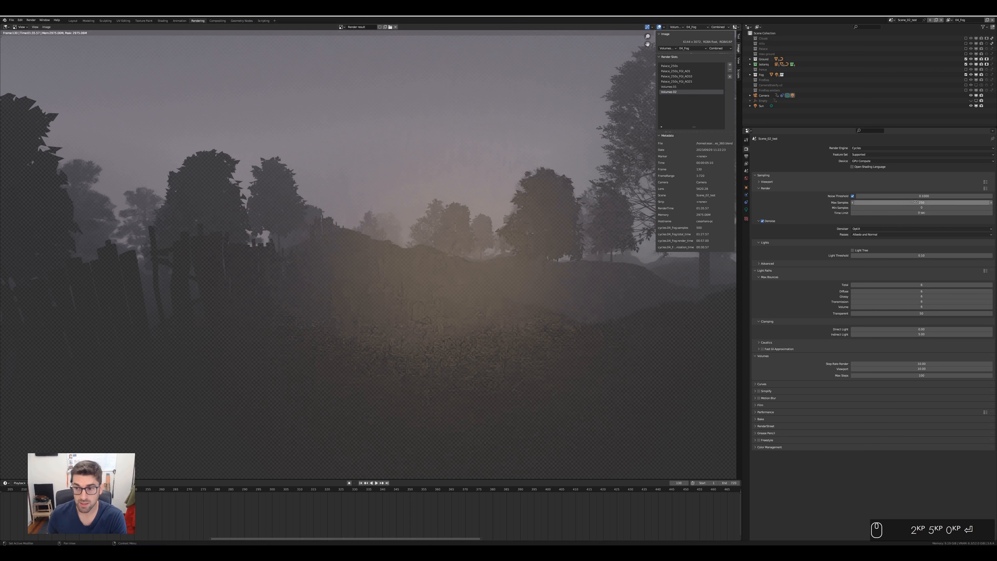
pyautogui.scroll(-2, 508, 286)
pyautogui.scroll(-1, 508, 287)
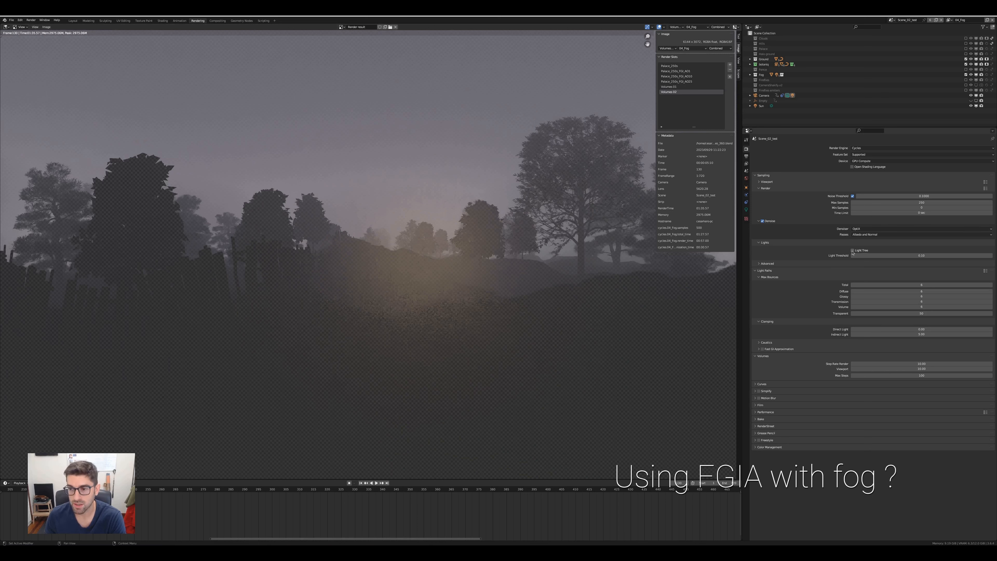
pyautogui.click(759, 349)
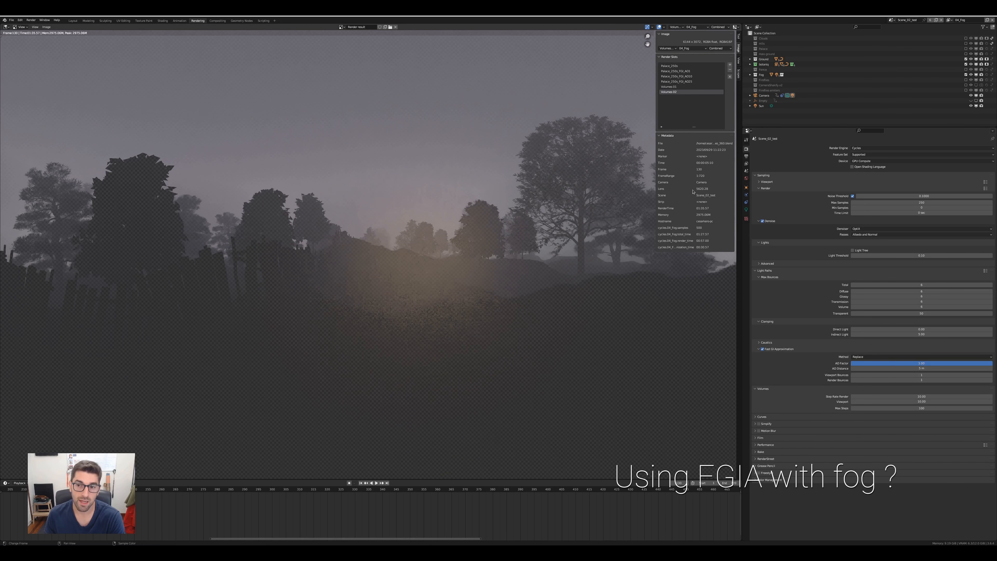
# Add a new render slot and name it Volumes 03.
pyautogui.click(671, 99)
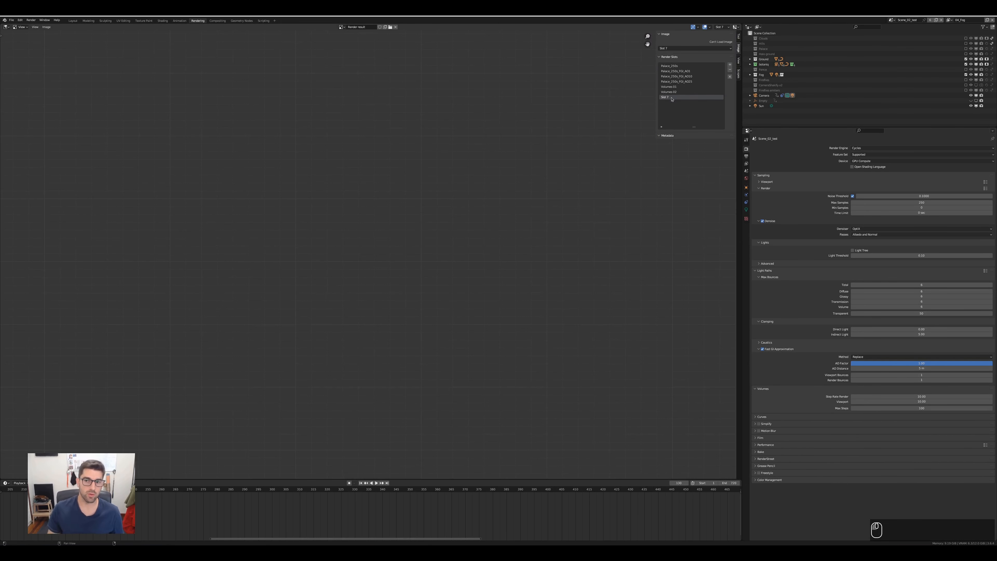
pyautogui.doubleClick(671, 98)
pyautogui.write('Volu')
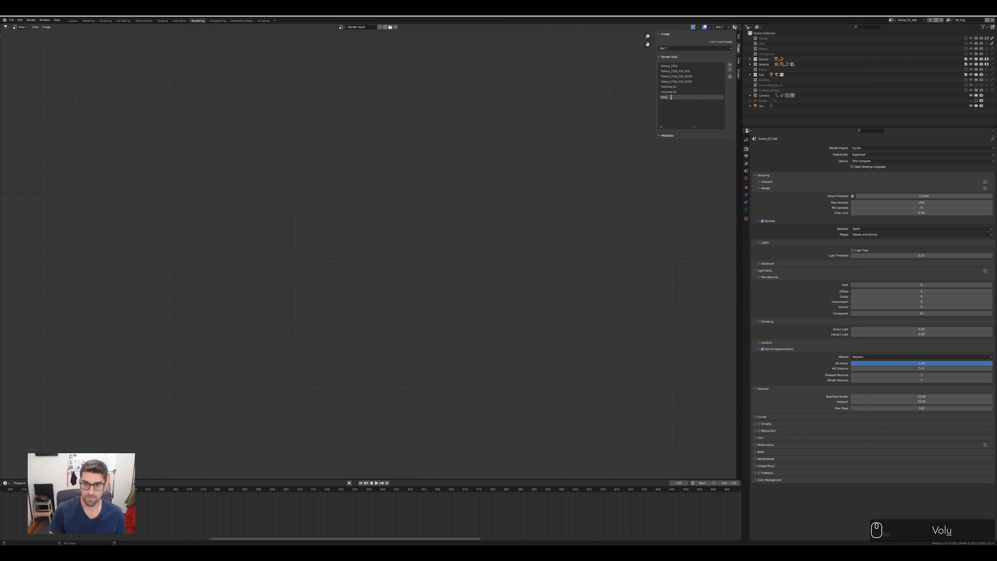
pyautogui.write('mnes 03')
pyautogui.press('Return')
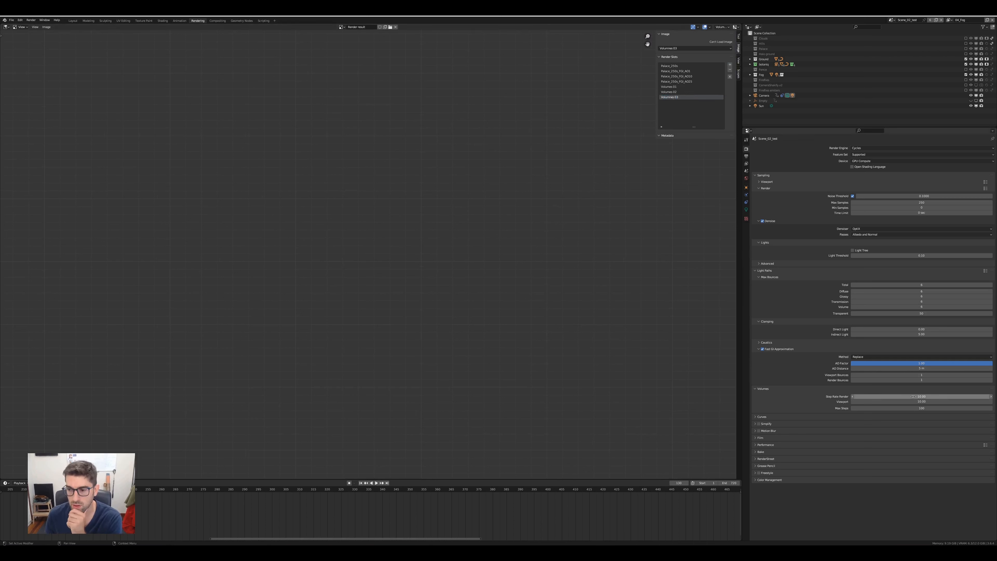
# Set the volume step rates for both render and viewport to 15 and collapse the volume settings.
pyautogui.moveTo(856, 397); pyautogui.dragTo(856, 402)
pyautogui.write('15')
pyautogui.press('Return')
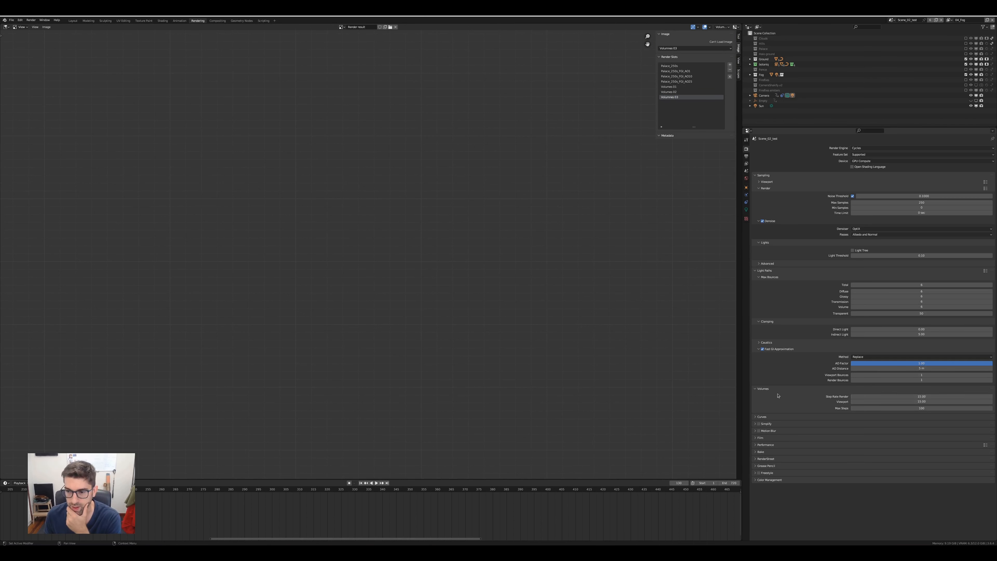
pyautogui.click(763, 390)
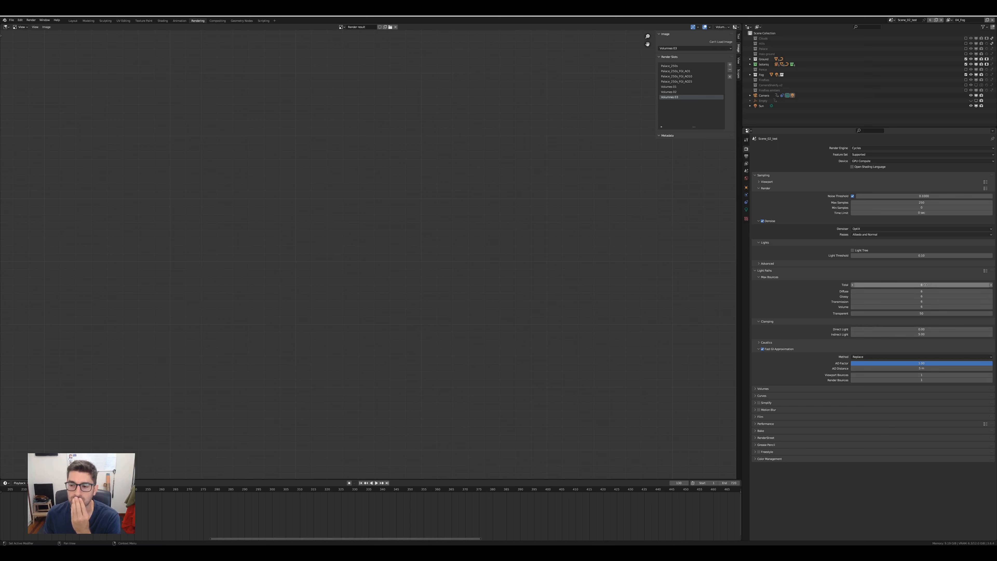
# Lower the total, diffuse, glossy, transmission and volume maximum bounces together to 3, and set the denoising passes to None.
pyautogui.moveTo(923, 284); pyautogui.dragTo(905, 301)
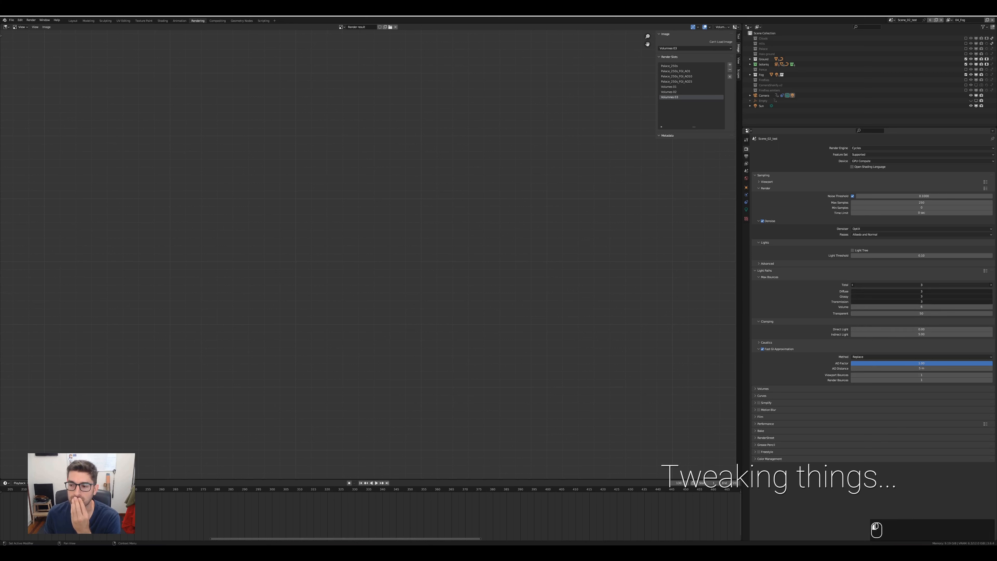
pyautogui.click(769, 277)
pyautogui.click(923, 234)
pyautogui.click(883, 246)
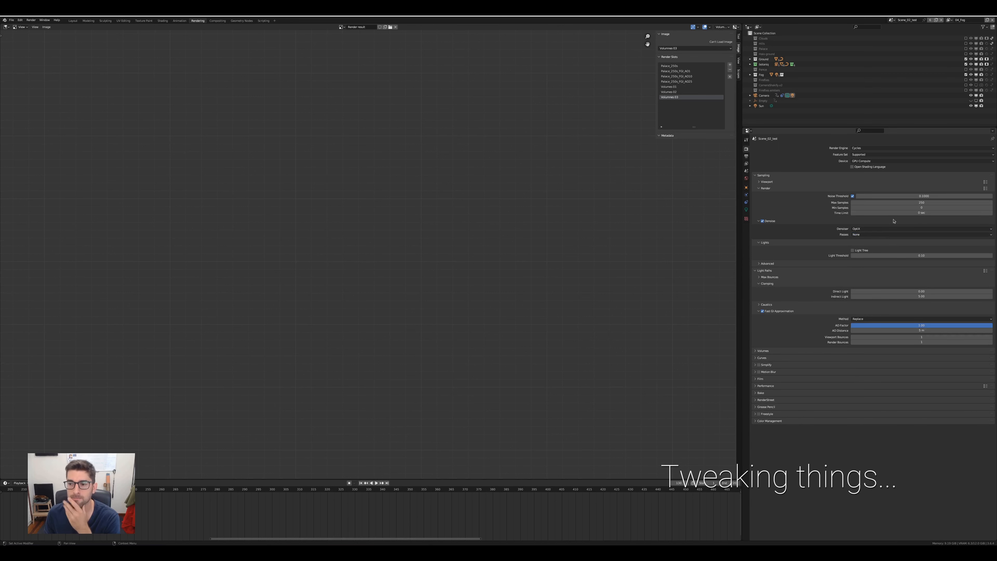
# Check the viewport sampling options and the performance settings for threads and memory tiling.
pyautogui.click(766, 182)
pyautogui.click(765, 182)
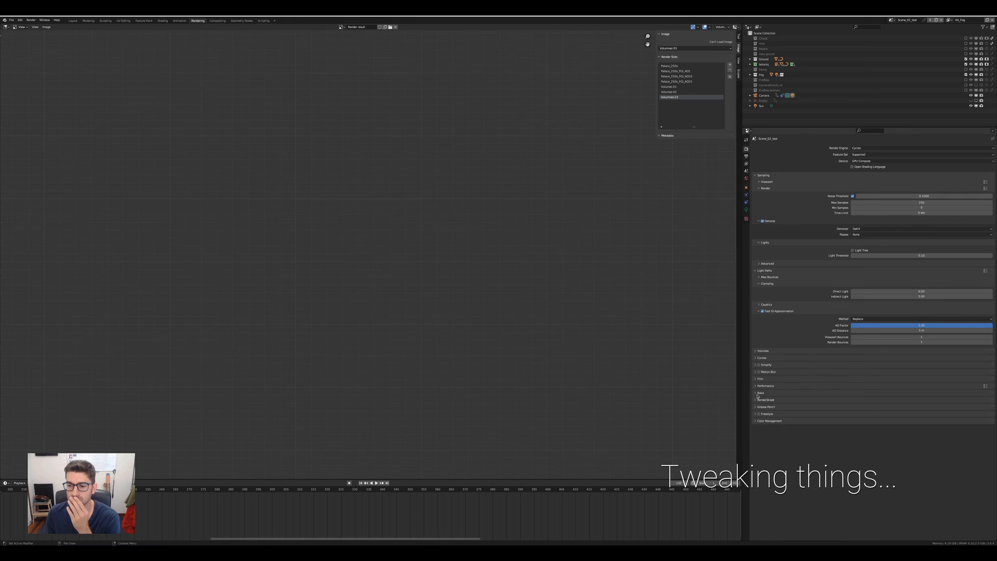
pyautogui.click(757, 386)
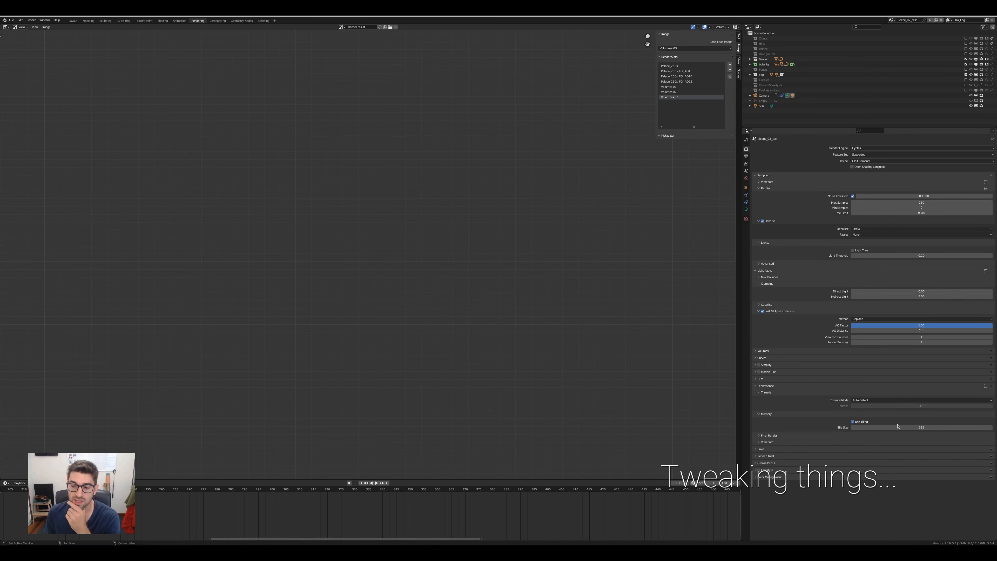
pyautogui.click(755, 386)
# Collapse the light path subsections and render the frame into the Volumes 03 slot.
pyautogui.click(759, 304)
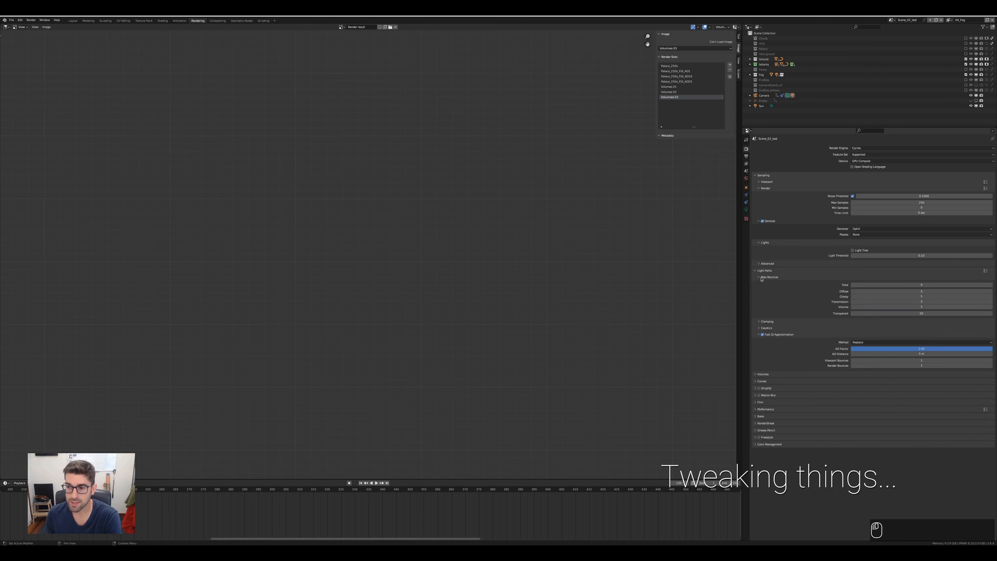
pyautogui.click(759, 283)
pyautogui.click(759, 290)
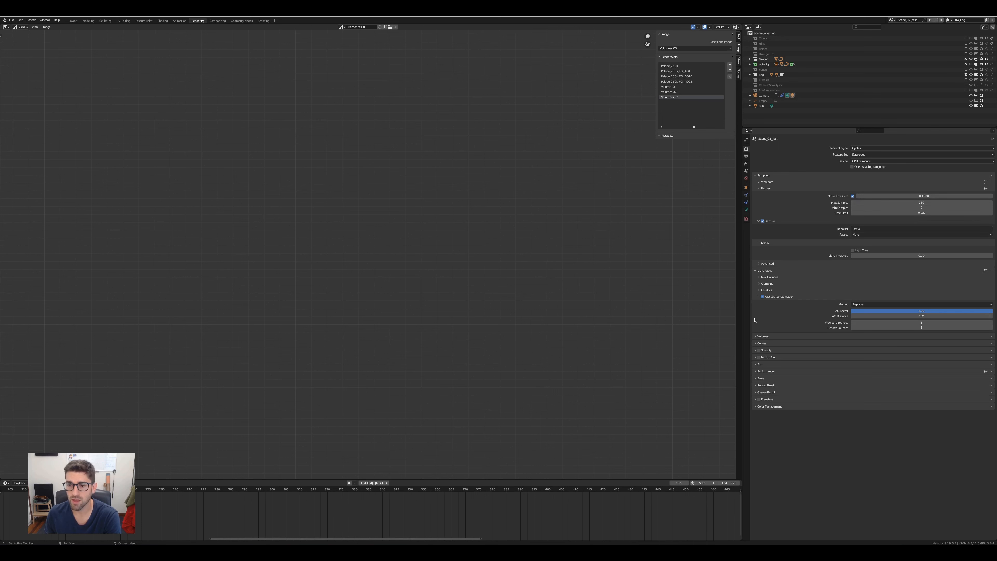
pyautogui.click(759, 298)
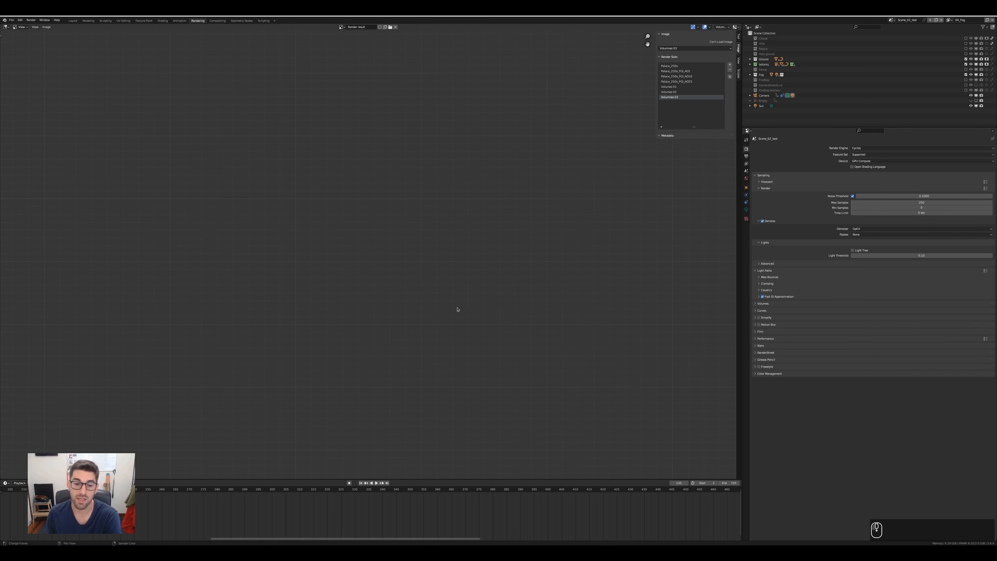
pyautogui.scroll(-5, 460, 308)
pyautogui.press('F12')
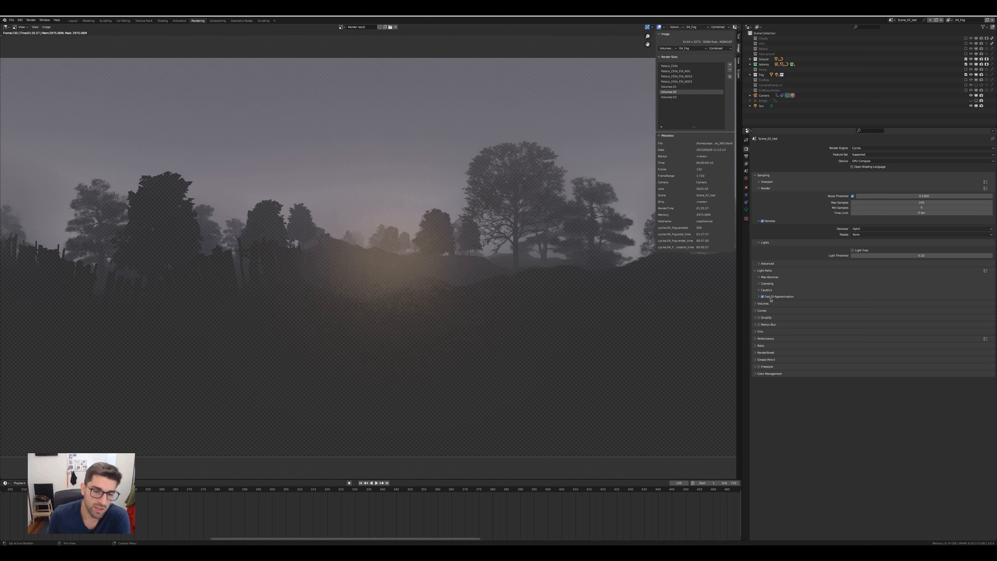
# Show the Volumes 03 render slot and examine the fog's noise and clarity around the trees and the light glow.
pyautogui.click(665, 97)
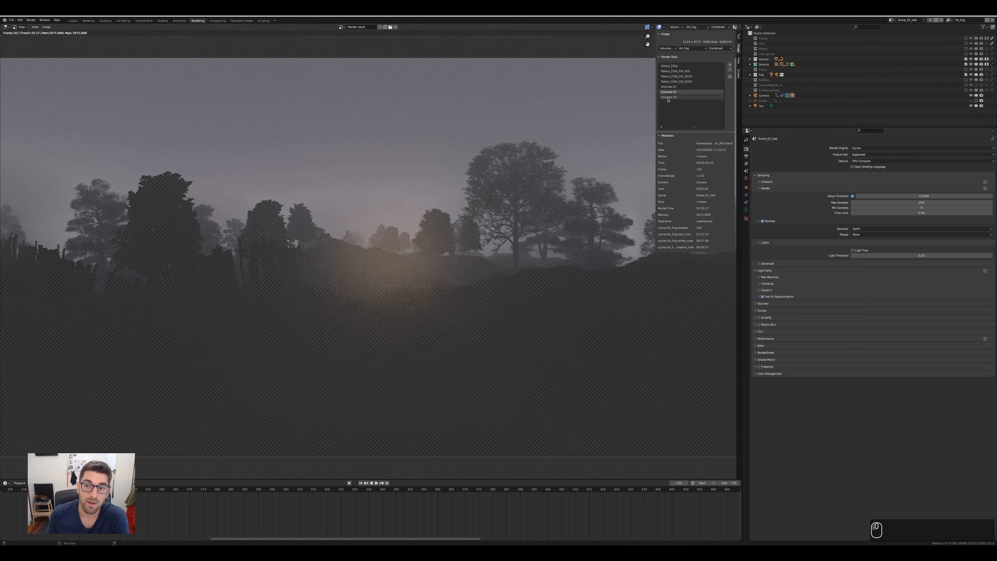
pyautogui.scroll(-1, 422, 241)
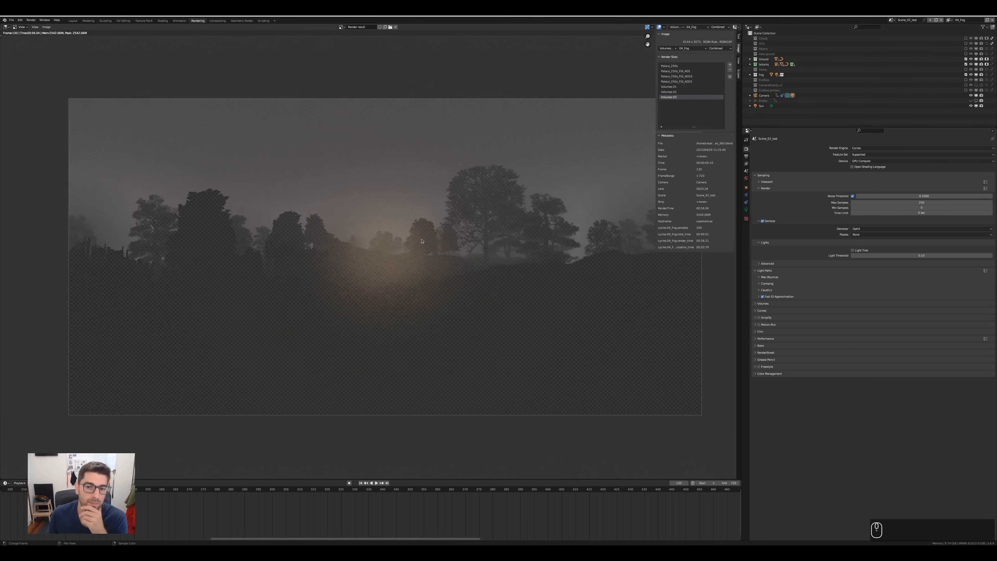
pyautogui.scroll(-1, 421, 241)
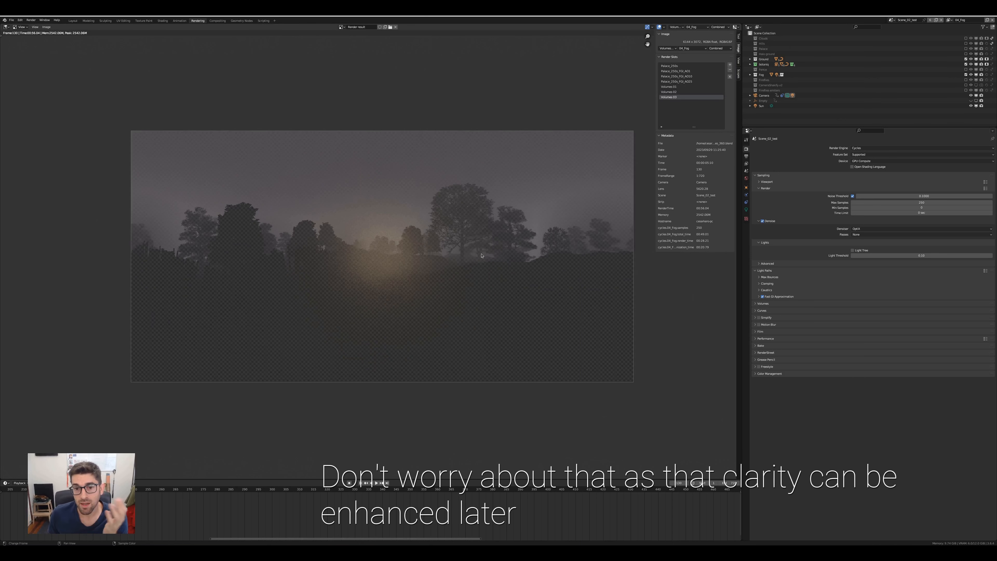
pyautogui.scroll(1, 370, 247)
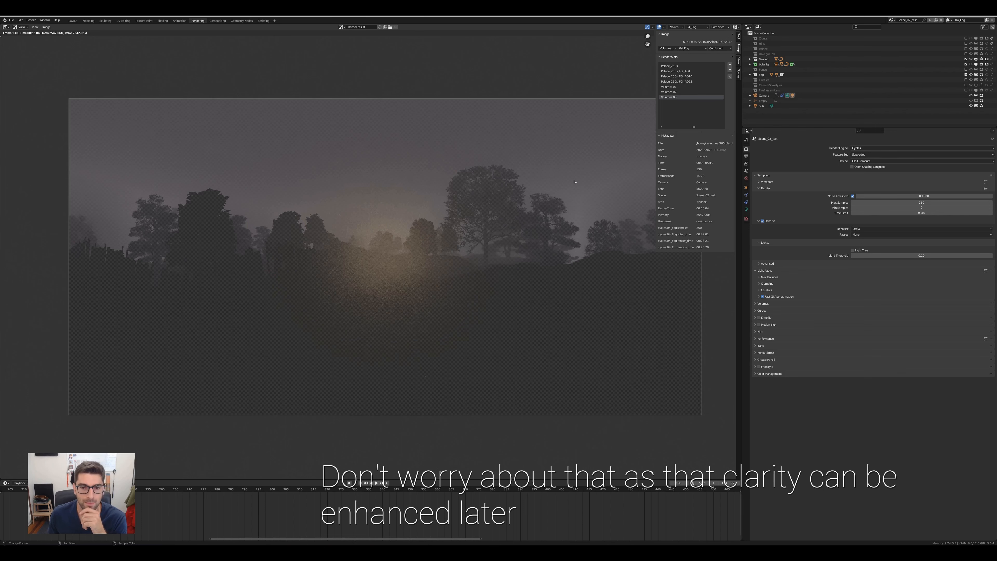
pyautogui.scroll(5, 408, 96)
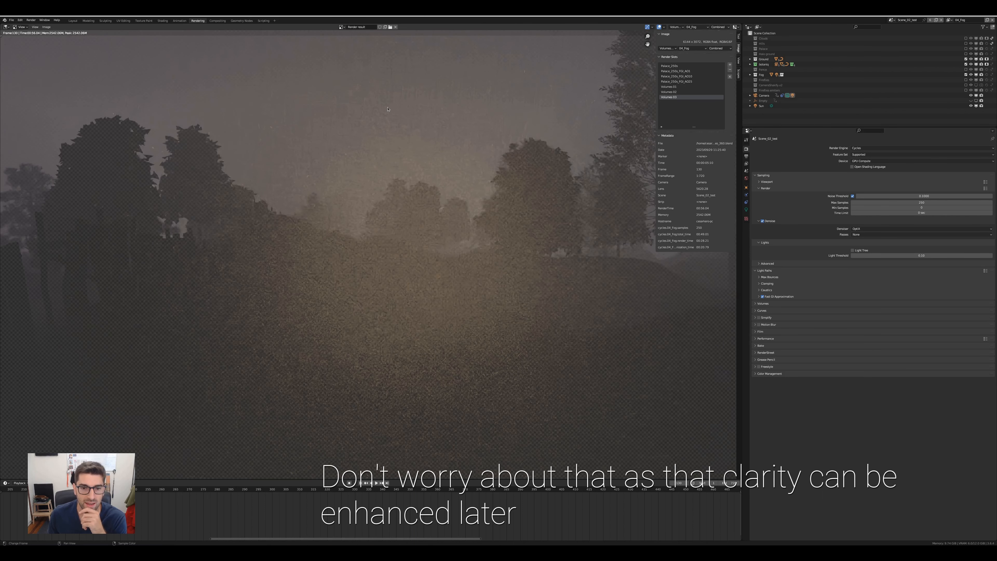
pyautogui.scroll(-2, 388, 109)
pyautogui.scroll(-1, 307, 170)
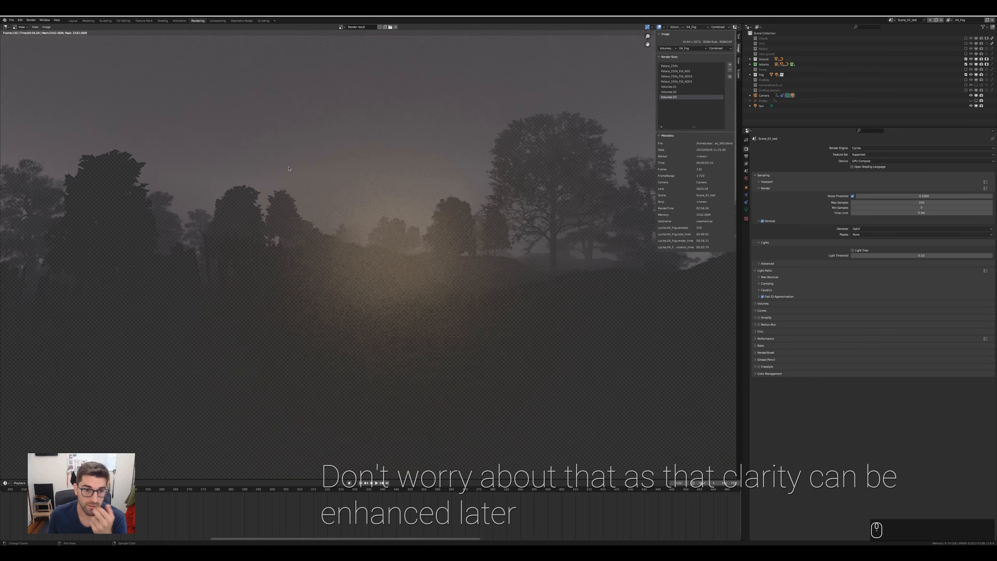
pyautogui.scroll(-2, 337, 224)
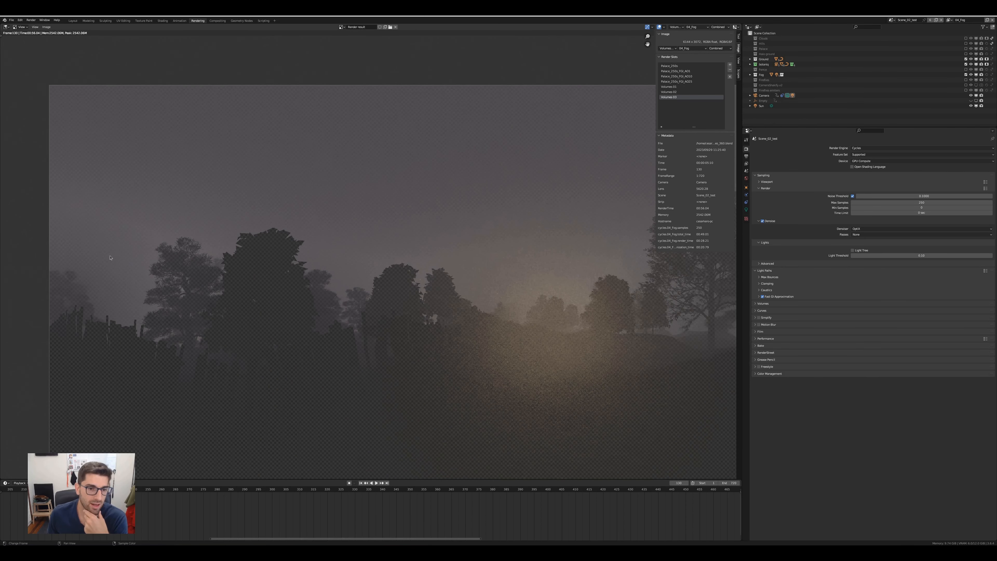
# Switch between the Volumes 02 and Volumes 03 render slots to compare the fog, brightness and render time.
pyautogui.click(675, 92)
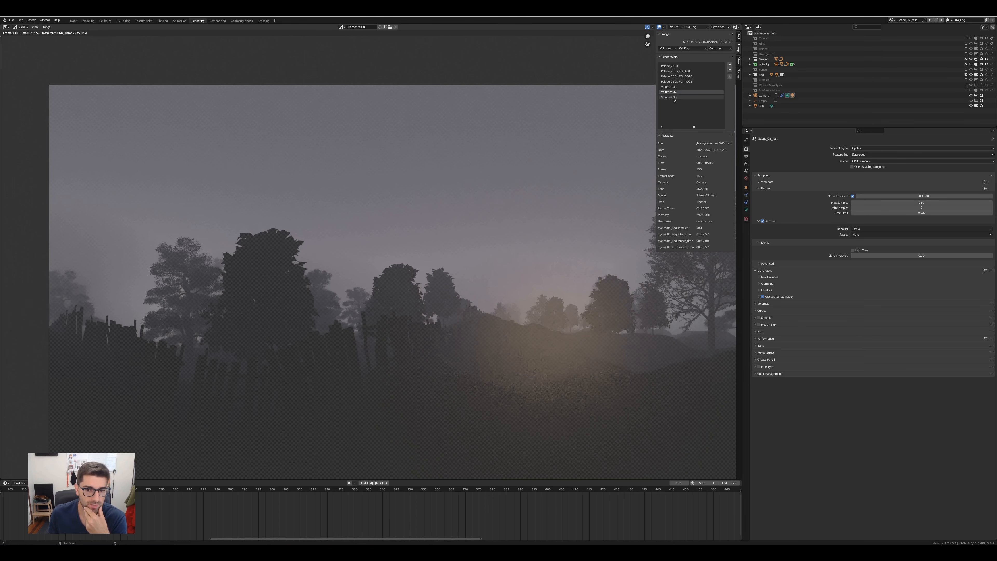
pyautogui.click(673, 98)
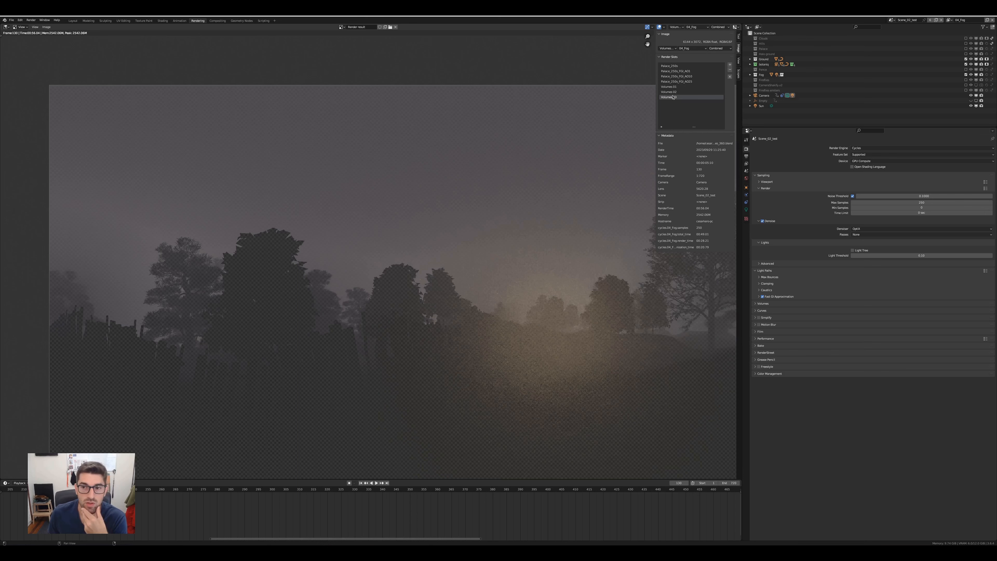
pyautogui.click(672, 92)
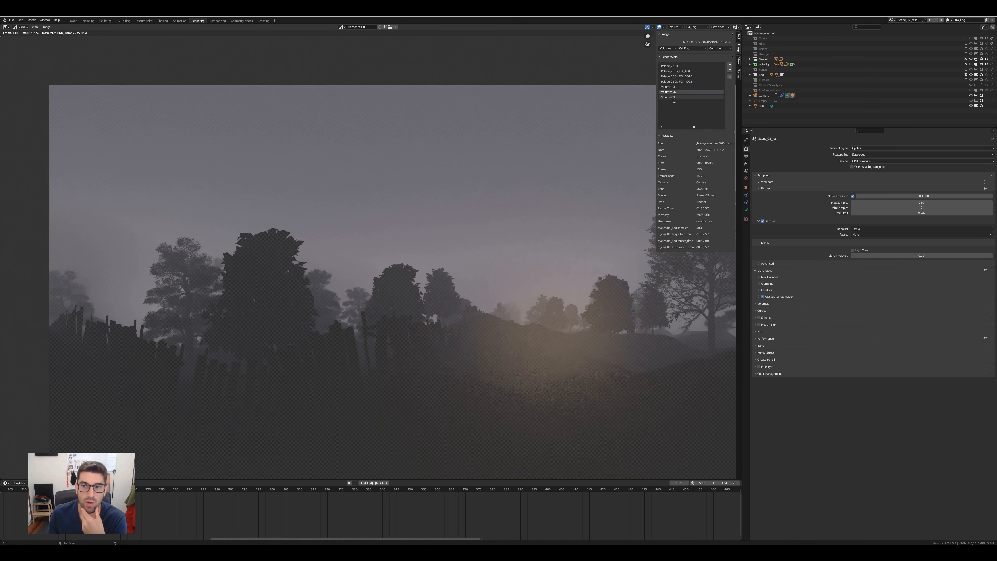
pyautogui.click(673, 96)
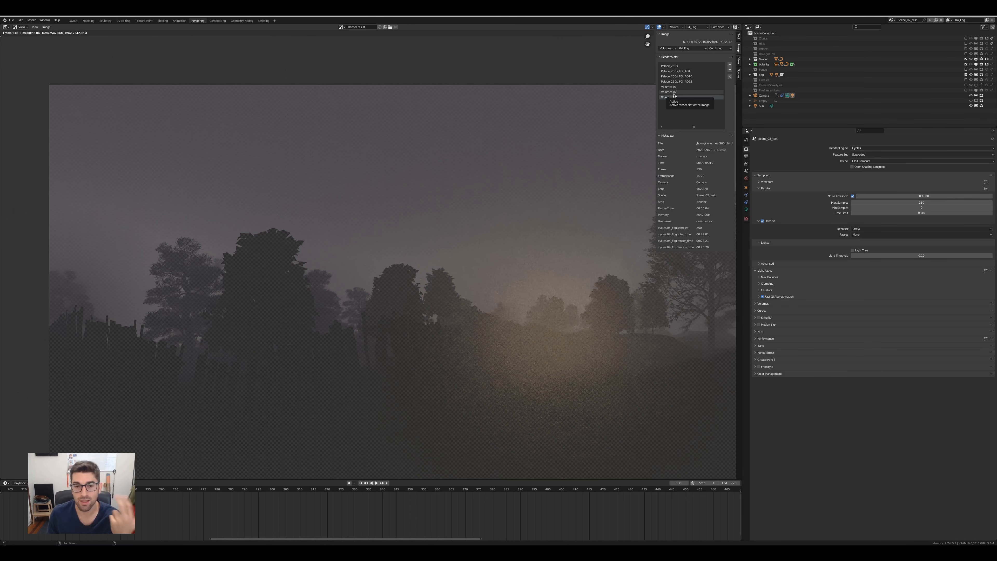
# Examine the denoising artifacts and noise around the light glow and trees in the Volumes 02 and Volumes 03 renders.
pyautogui.scroll(-2, 443, 266)
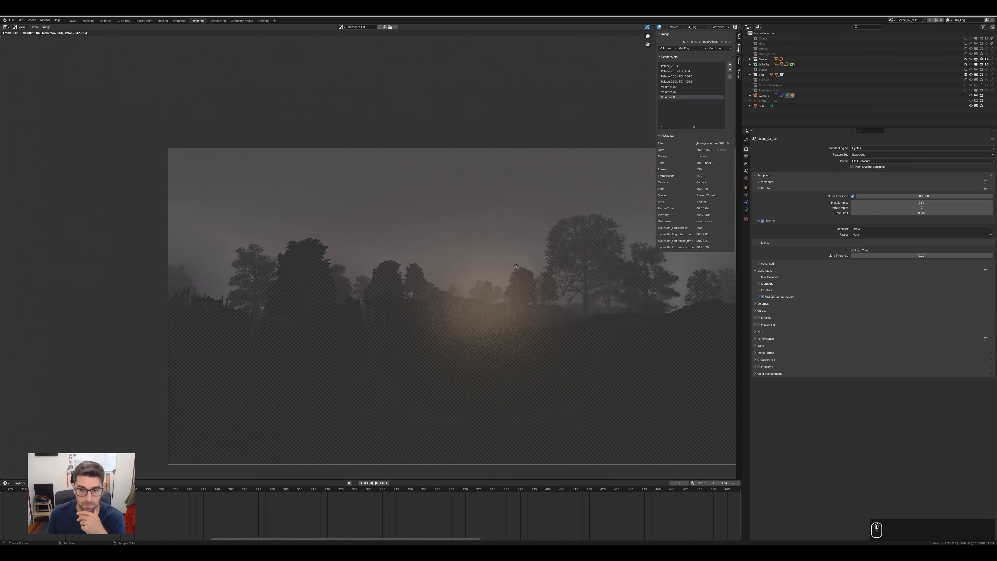
pyautogui.moveTo(444, 267); pyautogui.dragTo(316, 248, button='middle')
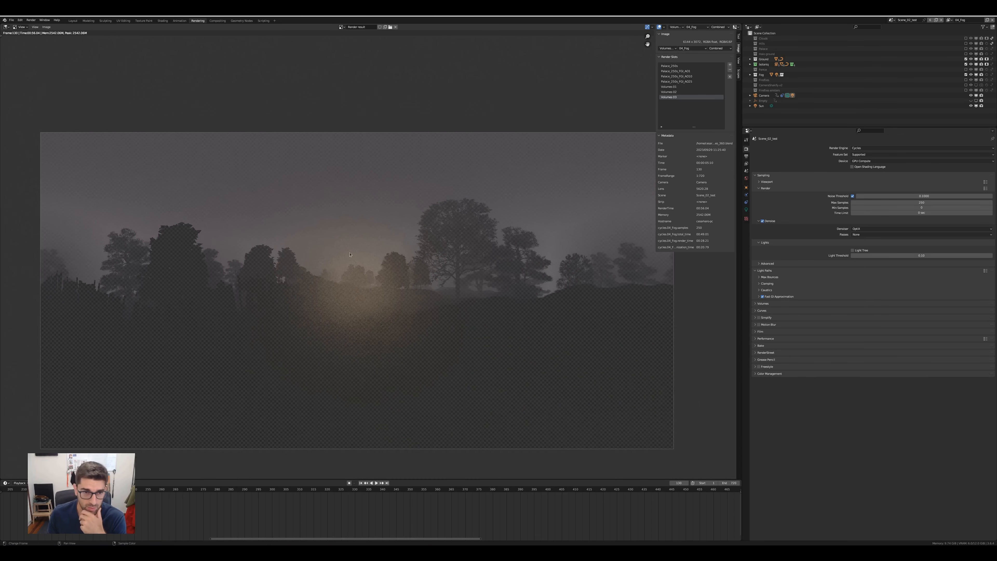
pyautogui.click(676, 92)
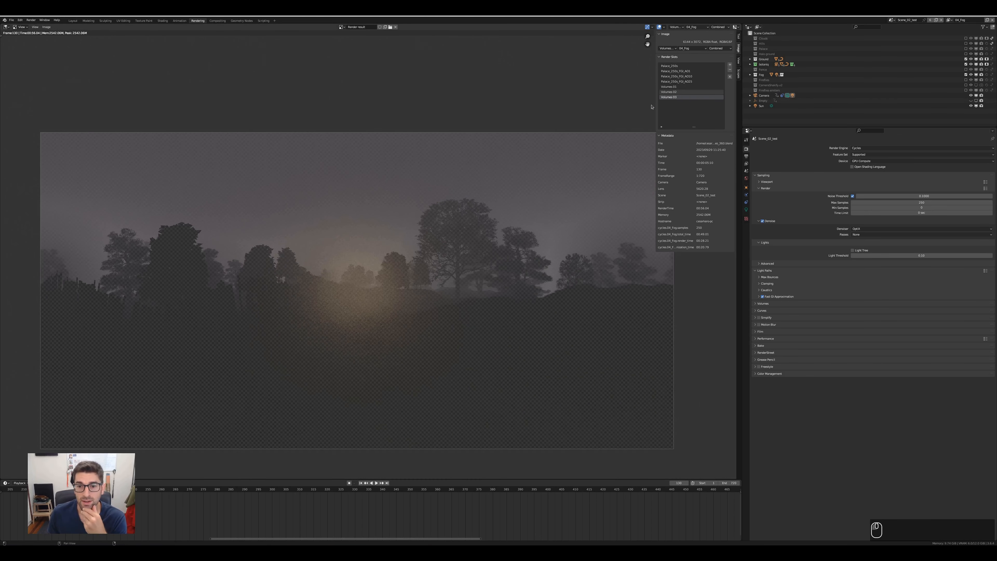
pyautogui.scroll(5, 368, 182)
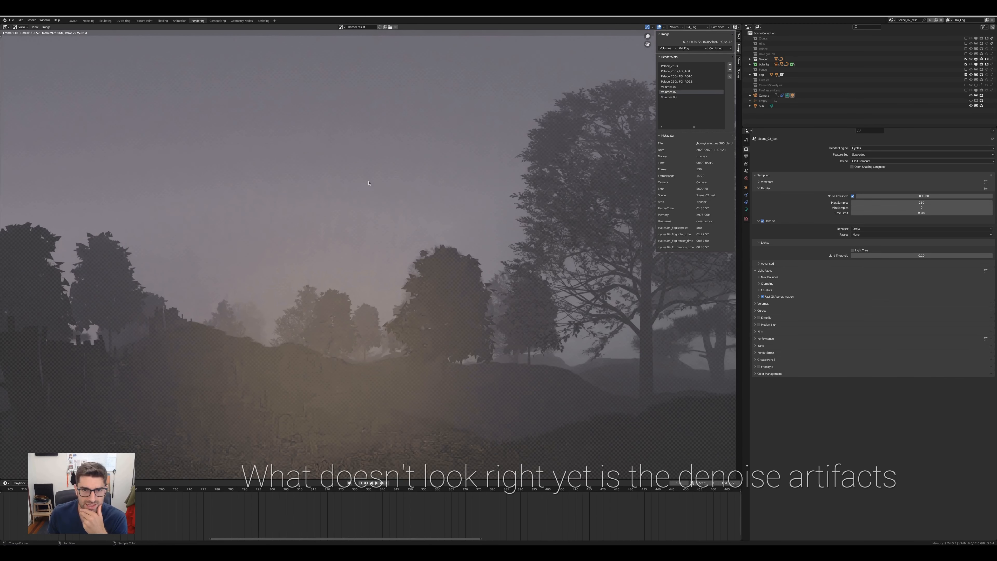
pyautogui.click(669, 97)
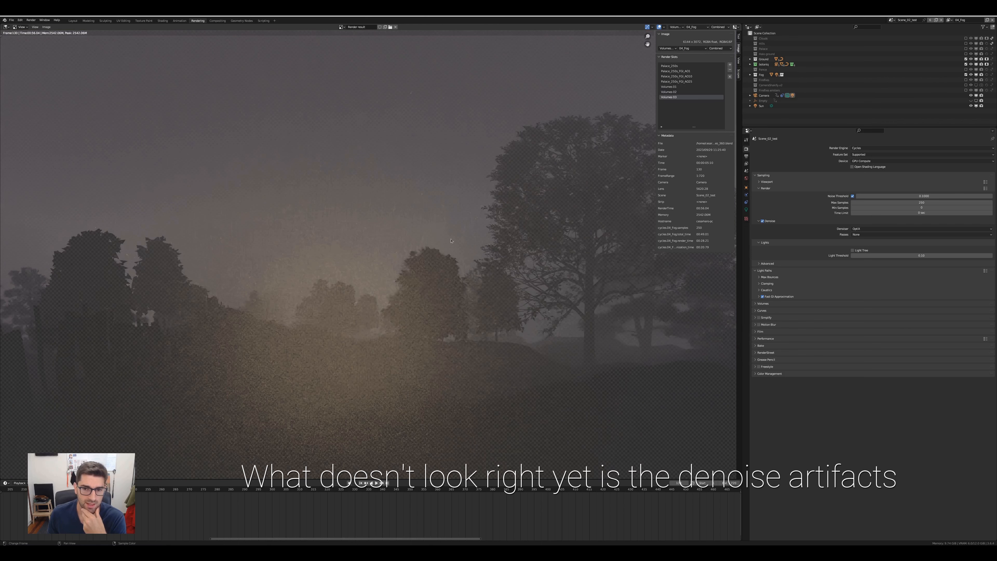
pyautogui.moveTo(450, 215); pyautogui.dragTo(416, 177, button='middle')
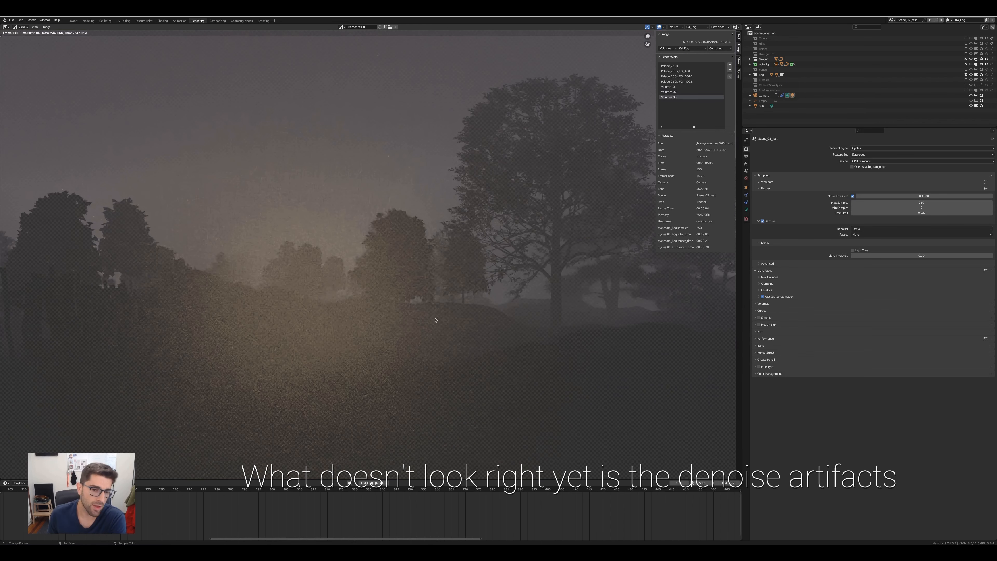
pyautogui.moveTo(598, 237); pyautogui.dragTo(423, 275, button='middle')
pyautogui.scroll(-2, 423, 274)
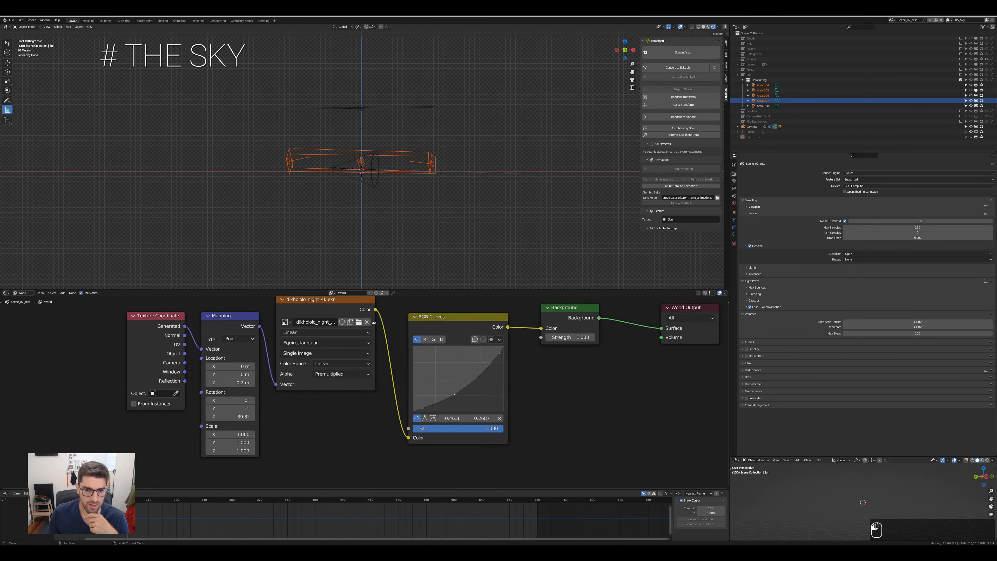
# Widen the dikhololo_night_4k.exr environment texture node and turn off the Transparent option in the render's Film settings.
pyautogui.click(392, 322)
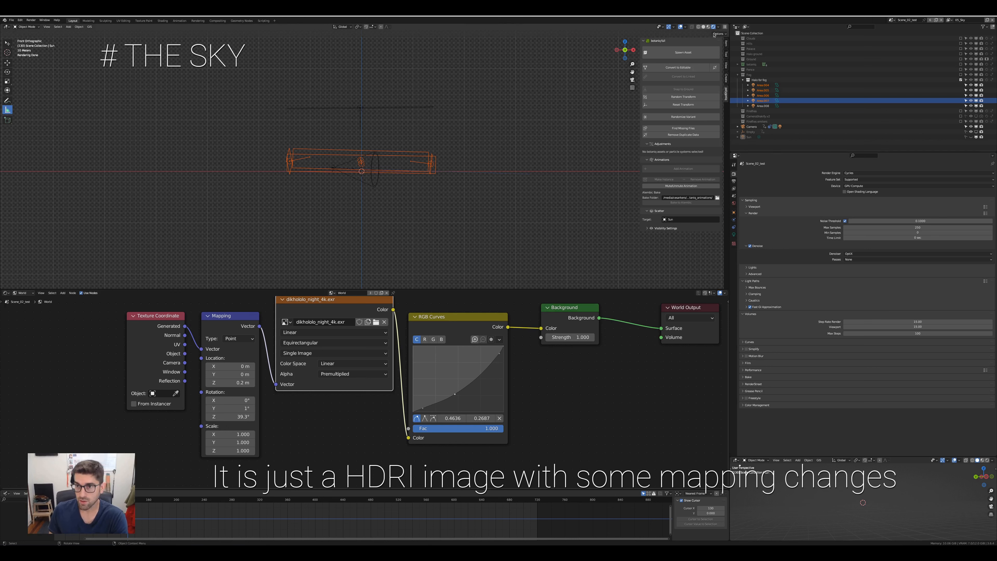
pyautogui.click(734, 189)
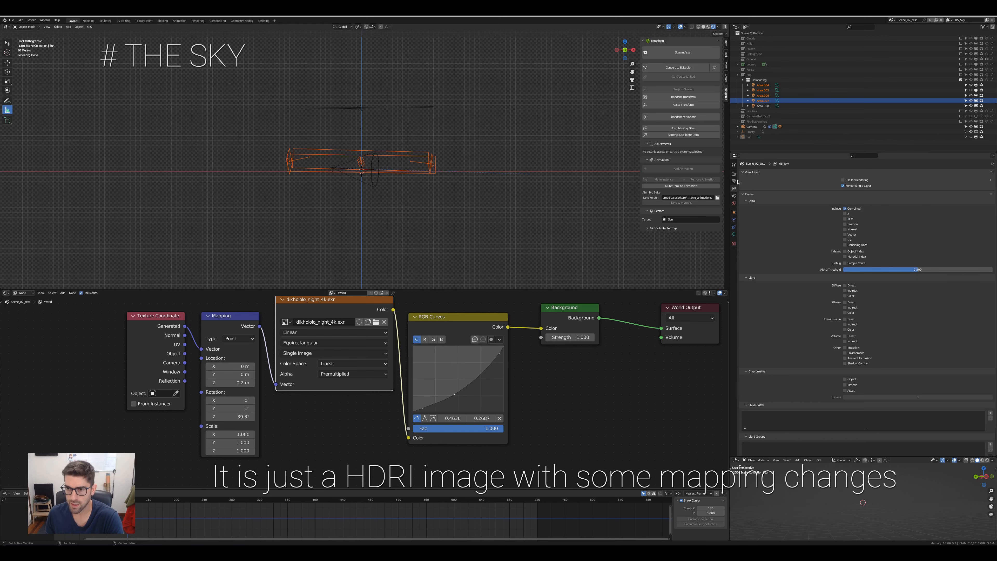
pyautogui.click(733, 182)
pyautogui.click(734, 174)
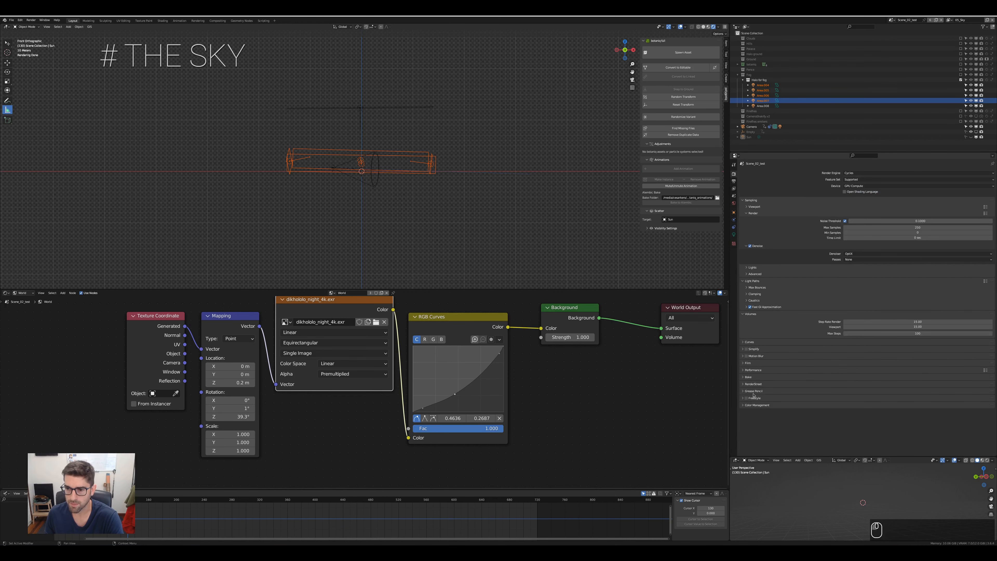
pyautogui.click(746, 363)
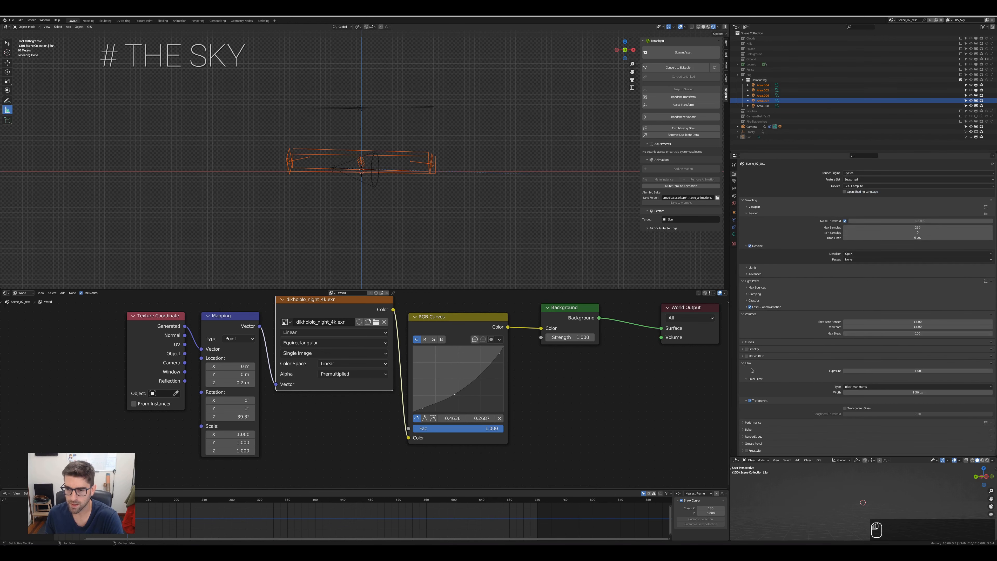
pyautogui.click(750, 401)
pyautogui.click(747, 400)
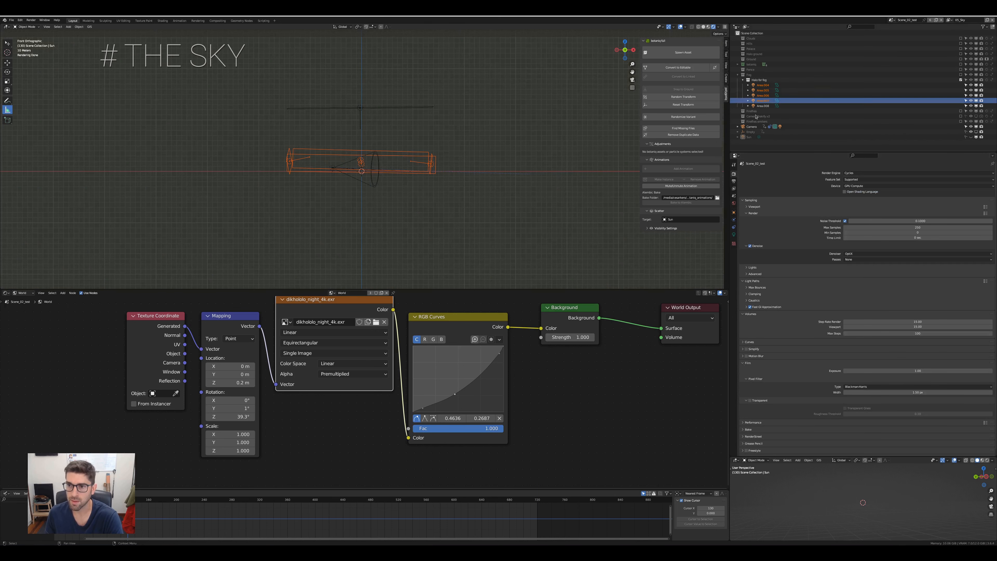
# Select the camera and frame the HDRI sky through its view, and move the environment texture node slightly lower.
pyautogui.click(735, 127)
pyautogui.press('KP_0')
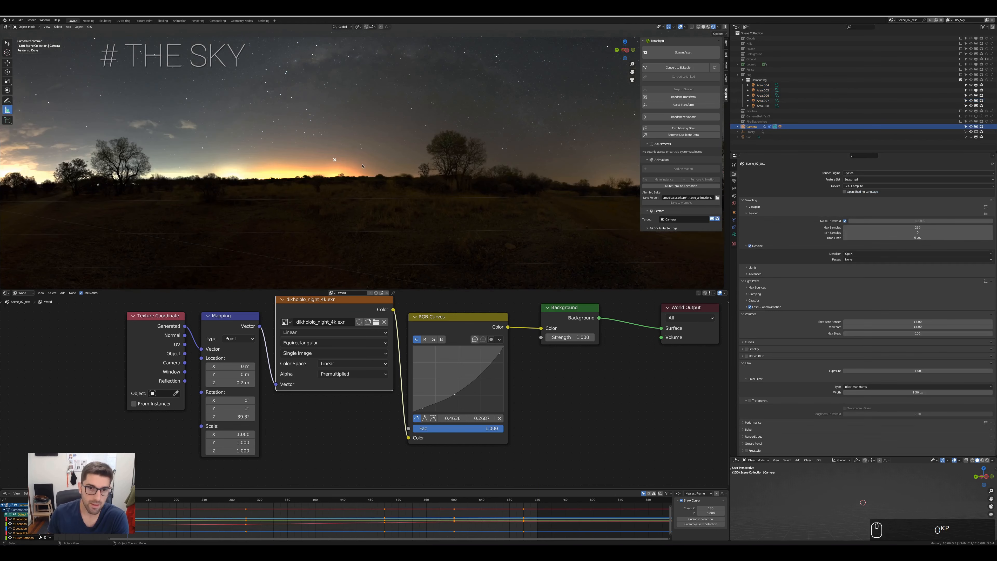
pyautogui.scroll(-2, 359, 180)
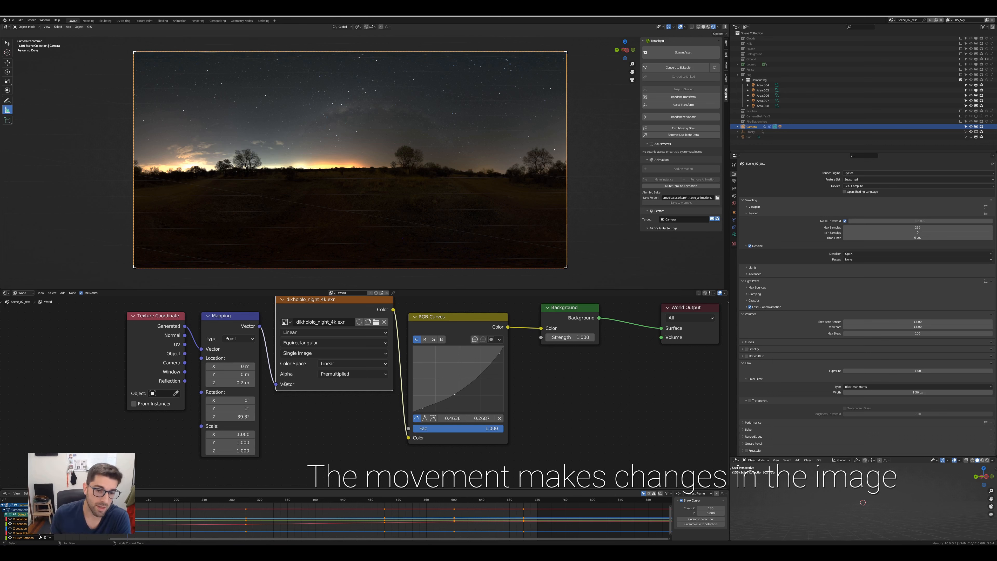
pyautogui.moveTo(347, 318); pyautogui.dragTo(348, 331)
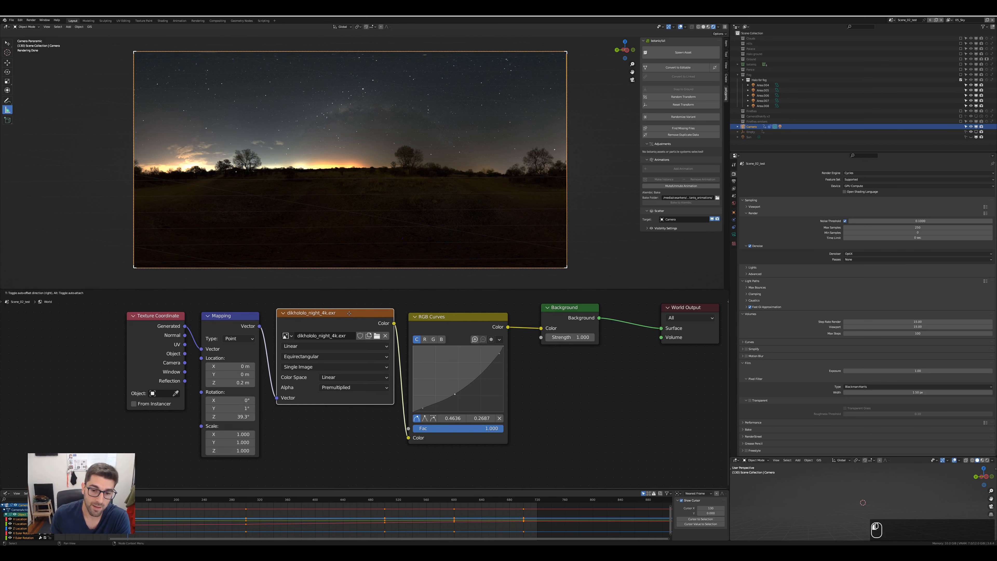
# Mute and unmute the RGB Curves node repeatedly to compare the sky with and without the curve correction.
pyautogui.click(489, 322)
pyautogui.press('m')
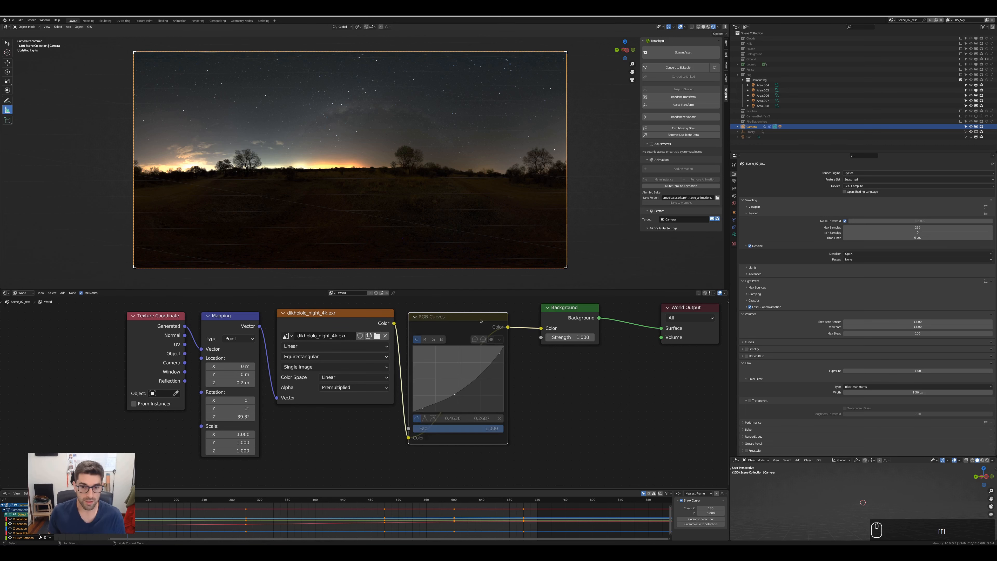
pyautogui.press('m')
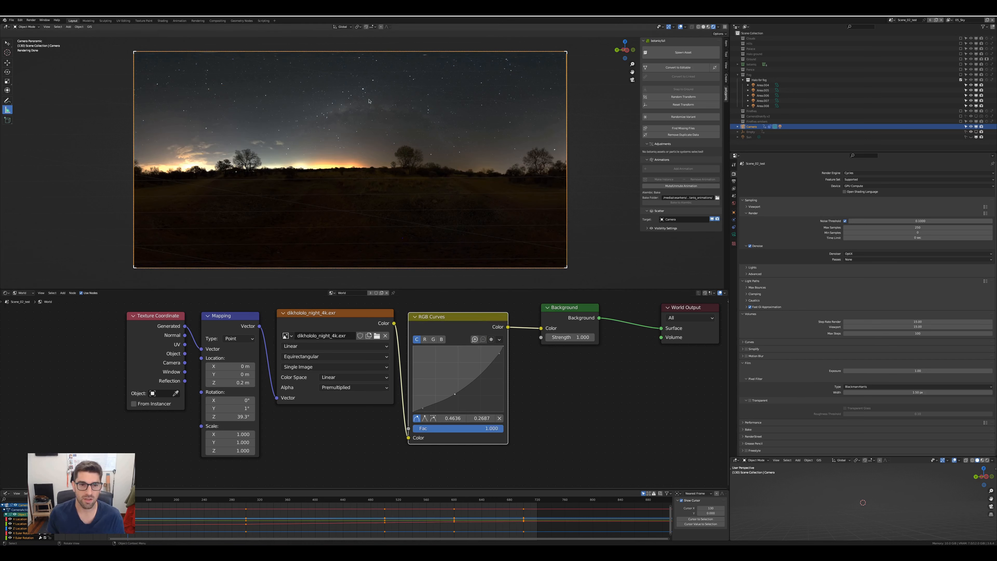
pyautogui.press('m')
pyautogui.press('m')
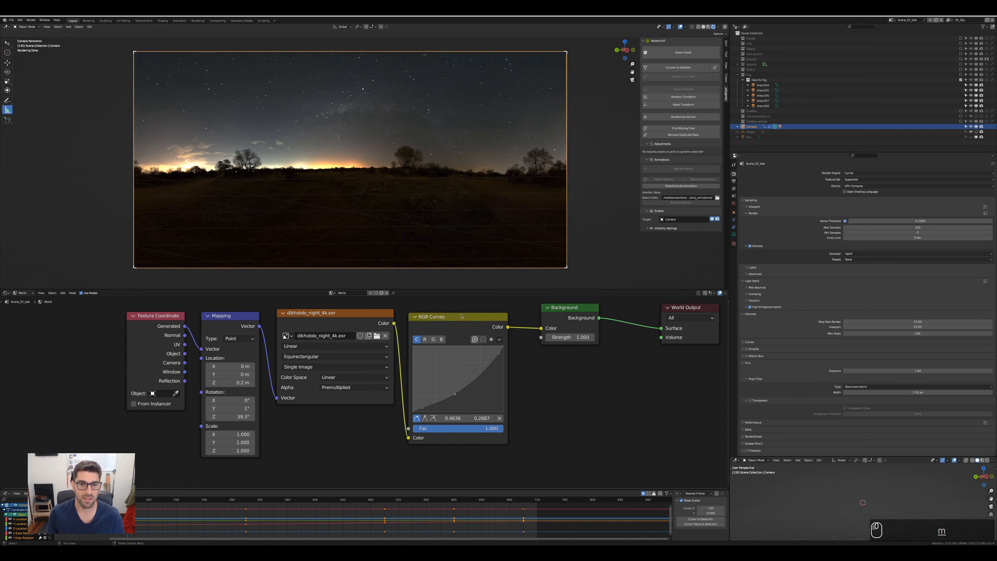
pyautogui.press('m')
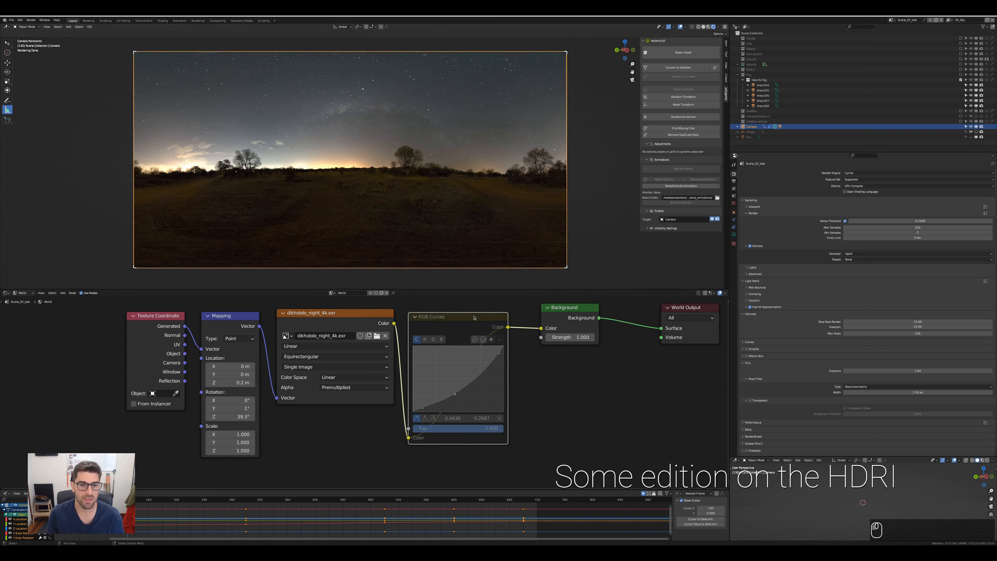
pyautogui.press('m')
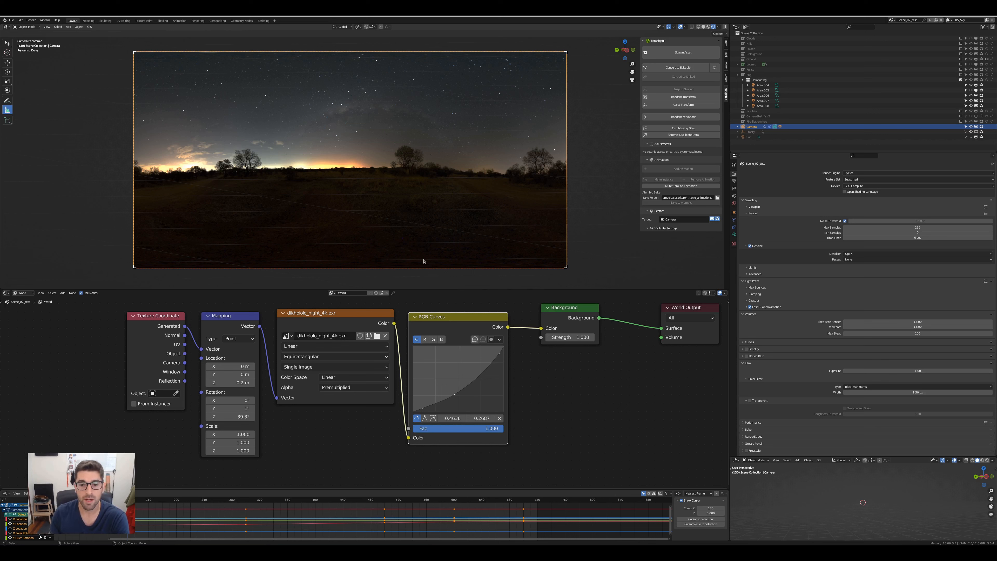
# Change the animation editor below the nodes to a Timeline and enlarge its area.
pyautogui.click(6, 493)
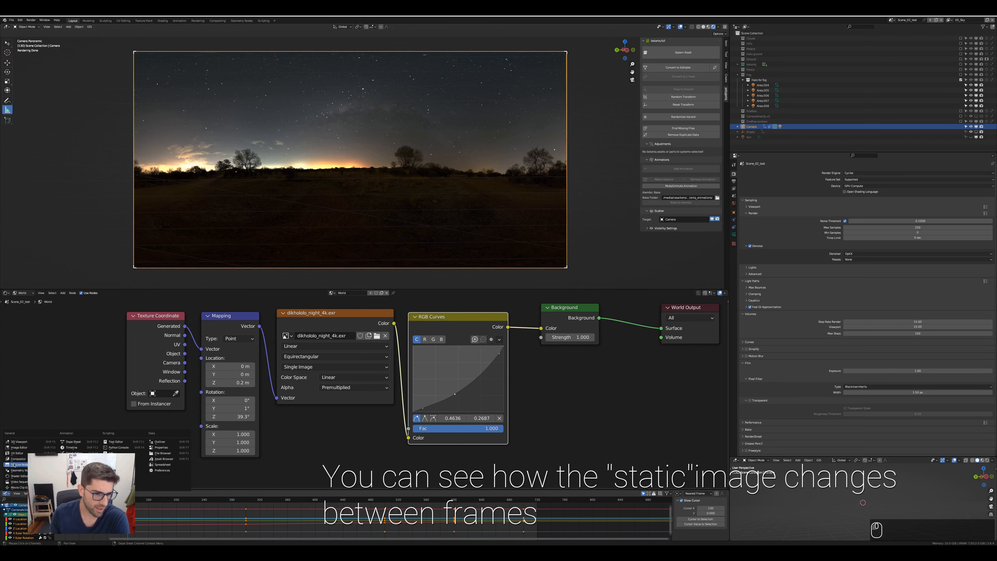
pyautogui.click(71, 448)
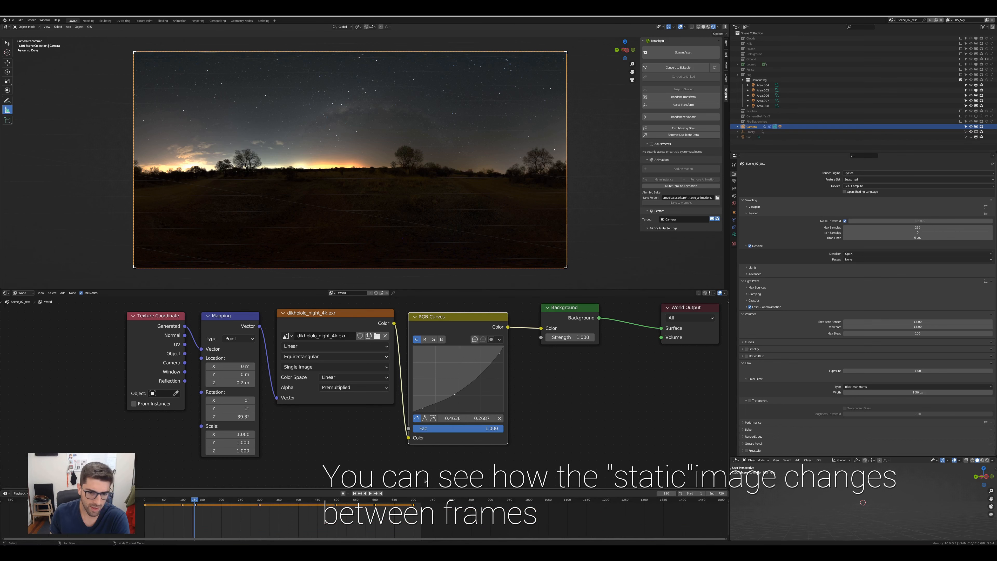
pyautogui.moveTo(420, 490); pyautogui.dragTo(420, 471)
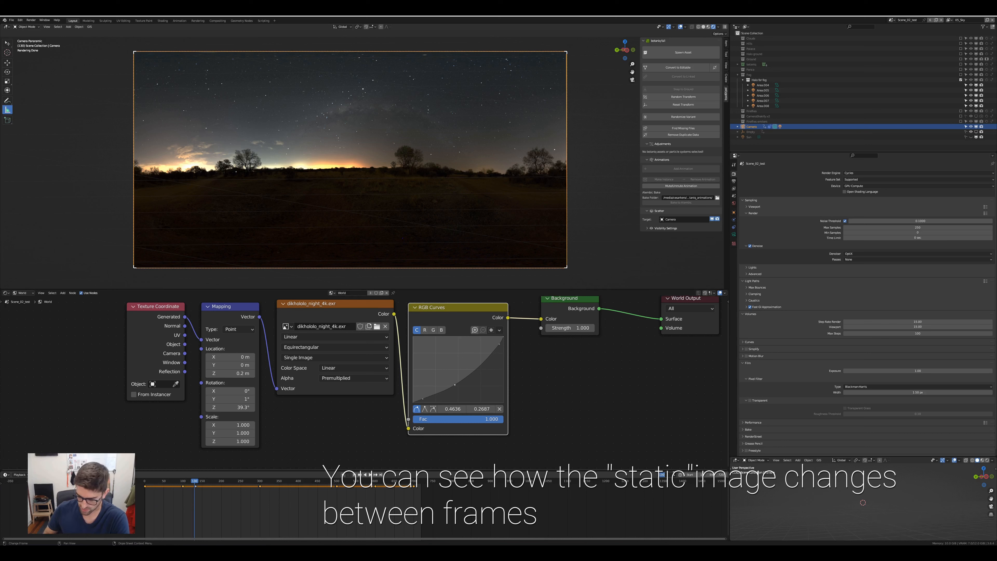
# Compare the sky at frame 1 and frame 720, and step back to frame 717.
pyautogui.hotkey('shift', 'Left')
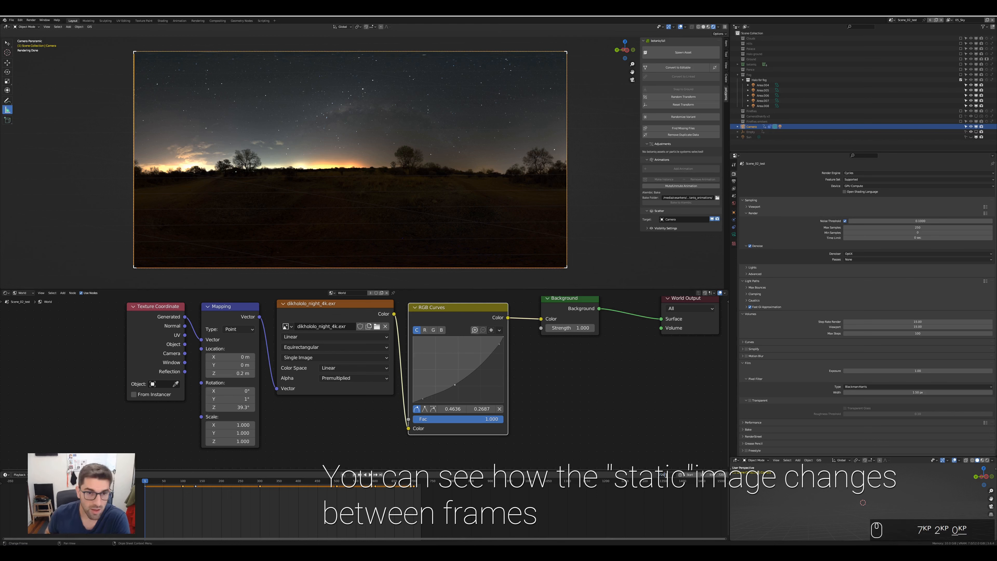
pyautogui.hotkey('shift', 'Right')
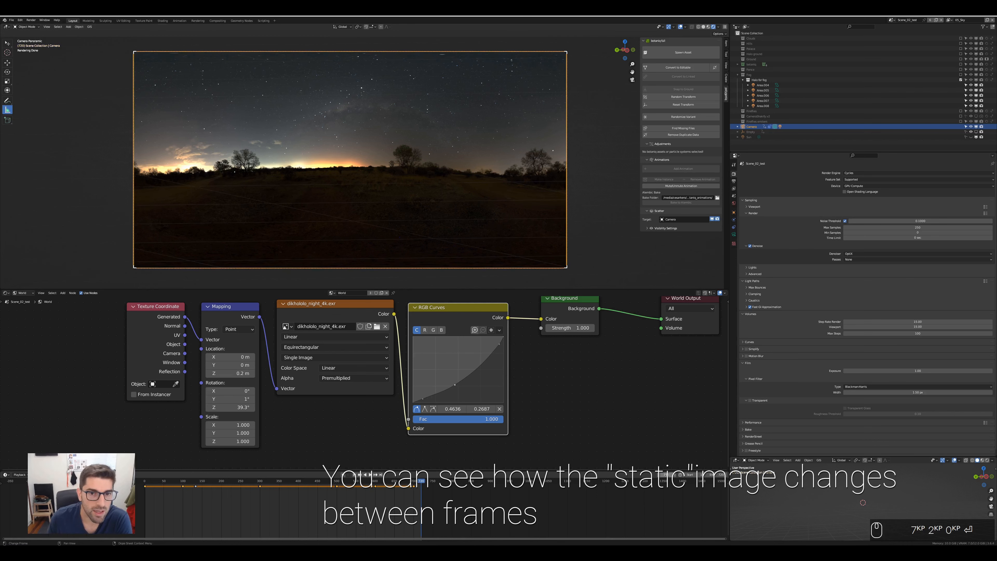
pyautogui.click(660, 475)
pyautogui.click(660, 476)
pyautogui.click(659, 476)
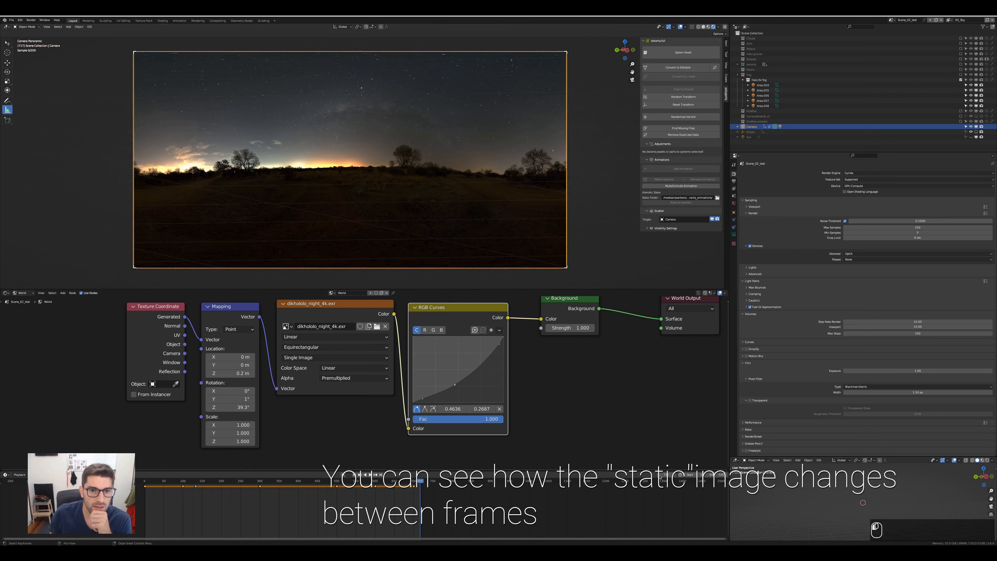
# Step the animation backwards frame by frame to about frame 672, watching how the sky changes with the camera.
pyautogui.press('Left')
pyautogui.press('Left')
pyautogui.press('Left')
pyautogui.press('Left')
pyautogui.press('Left')
pyautogui.press('Left')
pyautogui.press('Left')
pyautogui.press('Left')
pyautogui.press('Left')
pyautogui.press('Left')
pyautogui.press('Left')
pyautogui.press('Left')
pyautogui.press('Left')
pyautogui.press('Left')
pyautogui.press('Left')
pyautogui.press('Left')
pyautogui.press('Left')
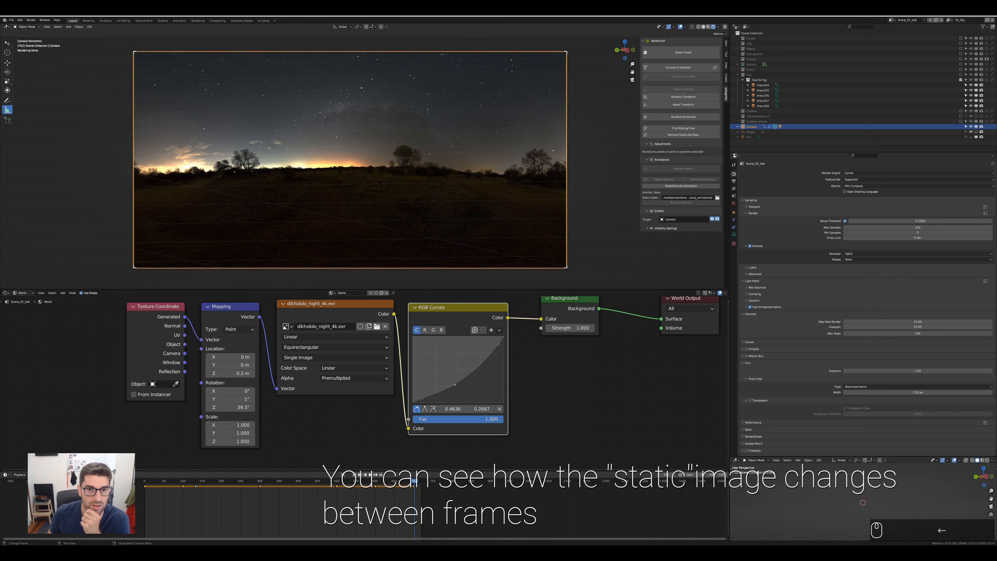
pyautogui.press('Left')
pyautogui.press('Left')
pyautogui.press('Left')
pyautogui.press('Left')
pyautogui.press('Left')
pyautogui.press('Left')
pyautogui.press('Left')
pyautogui.press('Left')
pyautogui.press('Left')
pyautogui.press('Left')
pyautogui.press('Left')
pyautogui.press('Left')
pyautogui.press('Left')
pyautogui.press('Left')
pyautogui.press('Left')
pyautogui.press('Left')
pyautogui.press('Left')
pyautogui.press('Left')
pyautogui.press('Left')
pyautogui.press('Left')
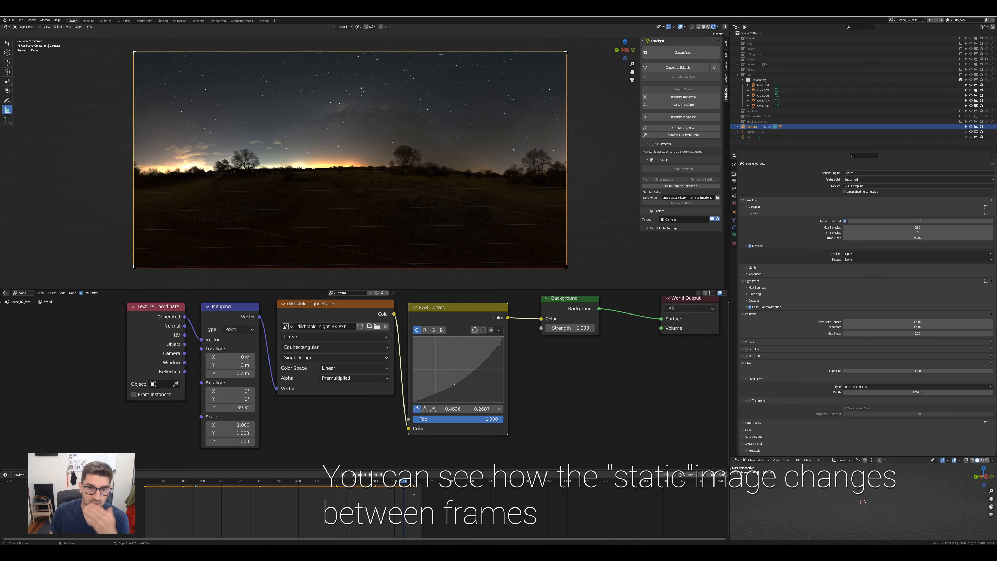
# Scrub the timeline back to about frame 195 and forward to about frame 684 to check the sky's movement.
pyautogui.click(332, 496)
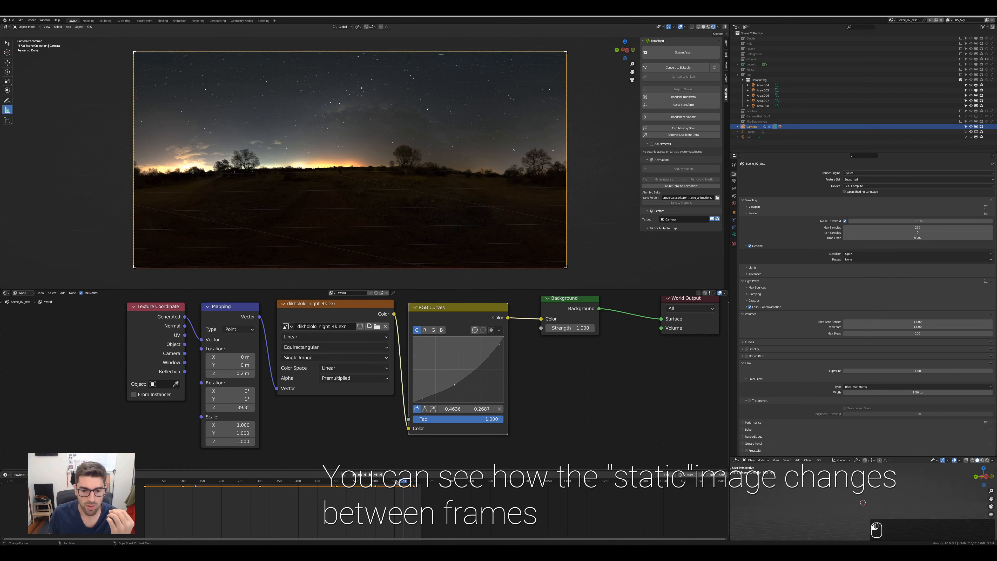
pyautogui.moveTo(330, 481); pyautogui.dragTo(220, 482)
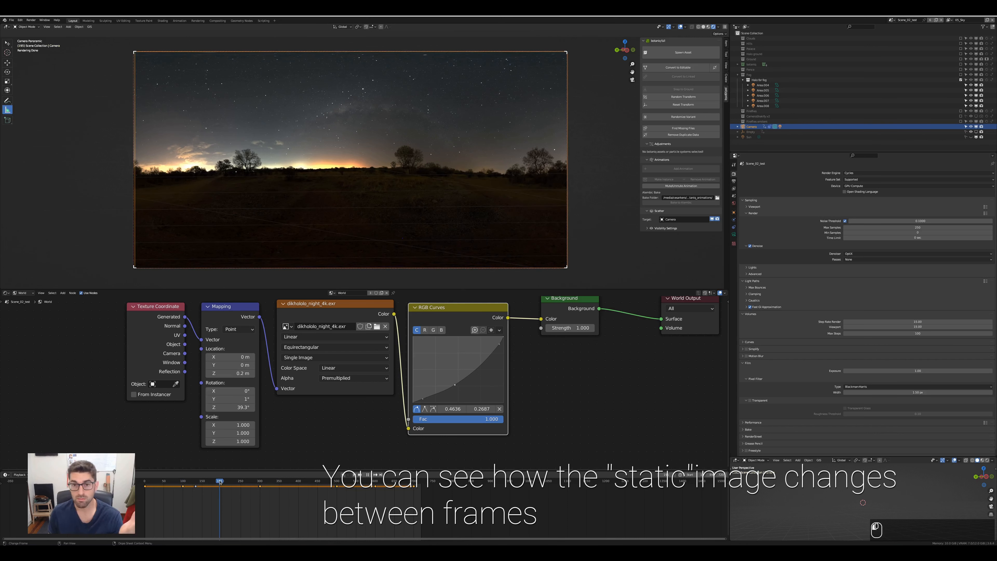
pyautogui.moveTo(220, 482); pyautogui.dragTo(407, 483)
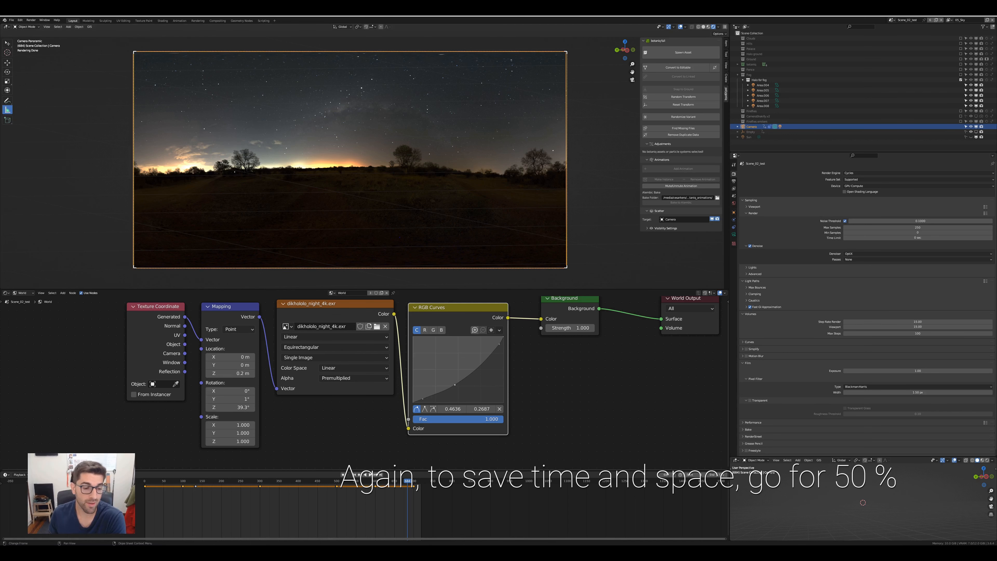
# Switch to the file manager and open the 05_Sky folder inside 12_Geometry_nodes_360_nocturnal.
pyautogui.click(12, 542)
pyautogui.hotkey('alt', 'Left')
pyautogui.hotkey('alt', 'Left')
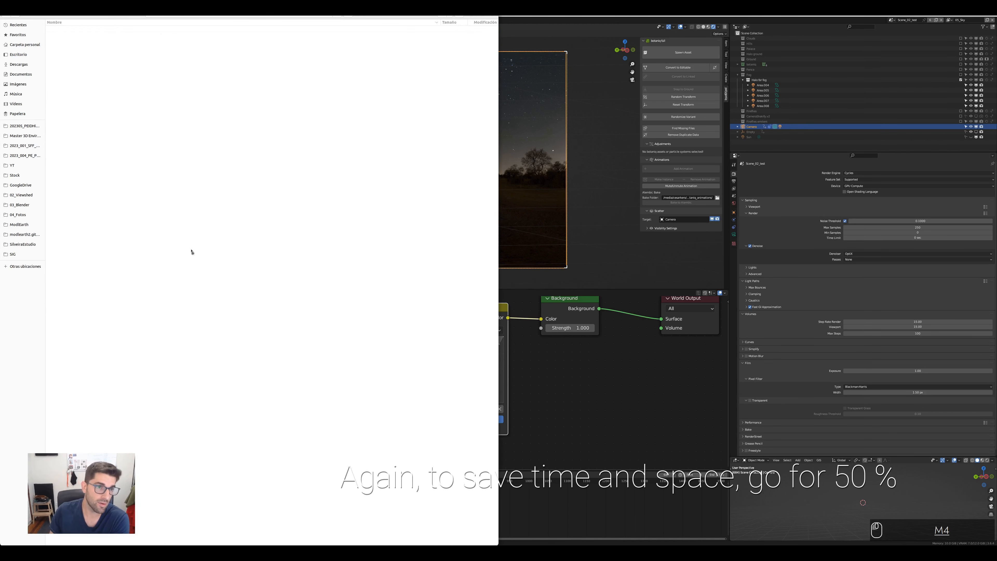
pyautogui.hotkey('alt', 'Right')
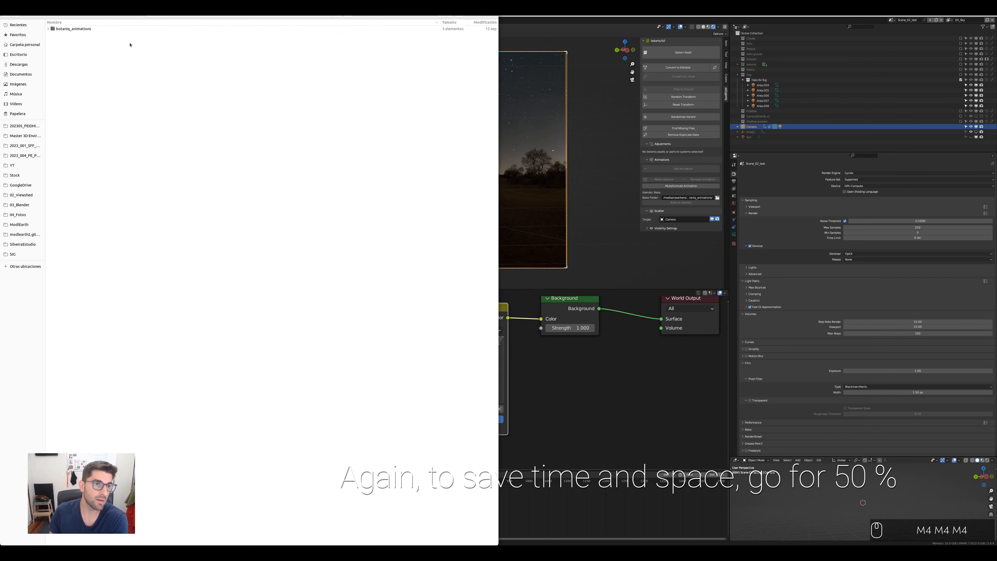
pyautogui.click(169, 17)
pyautogui.click(82, 47)
pyautogui.doubleClick(81, 47)
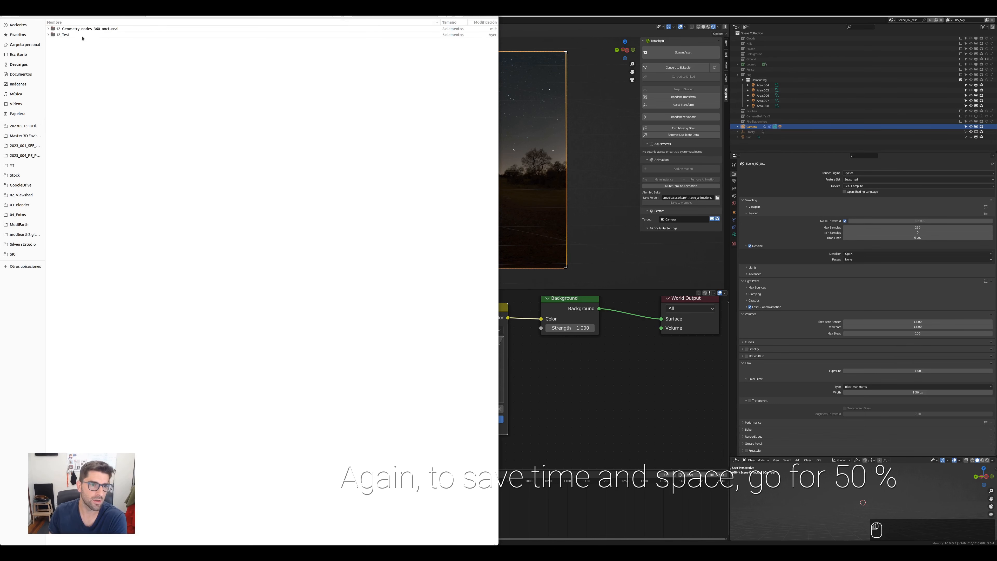
pyautogui.doubleClick(82, 29)
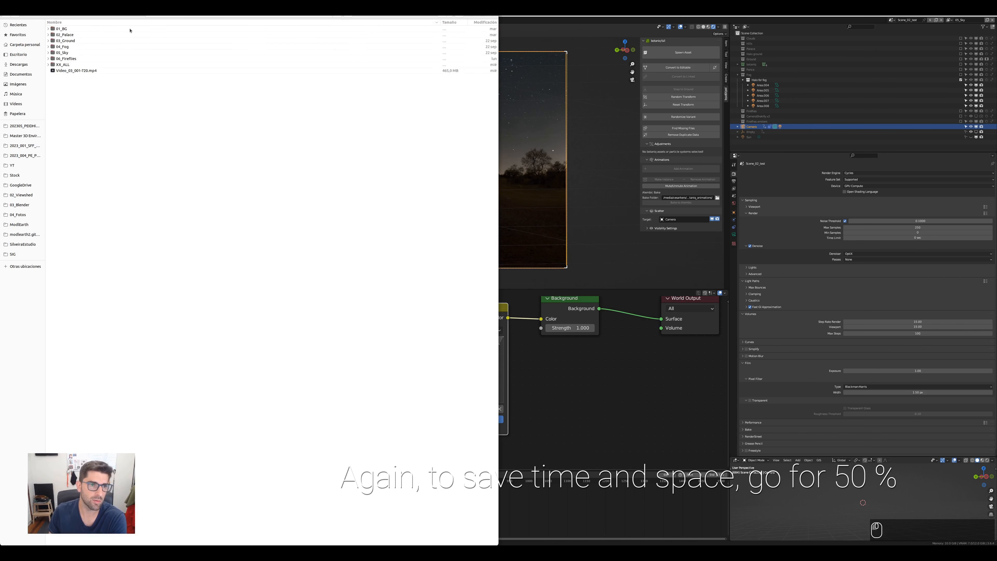
pyautogui.doubleClick(69, 54)
# Check the pixel dimensions of 05_Sky_001.png and compare them with the scene's output resolution, closing the file properties.
pyautogui.click(76, 30)
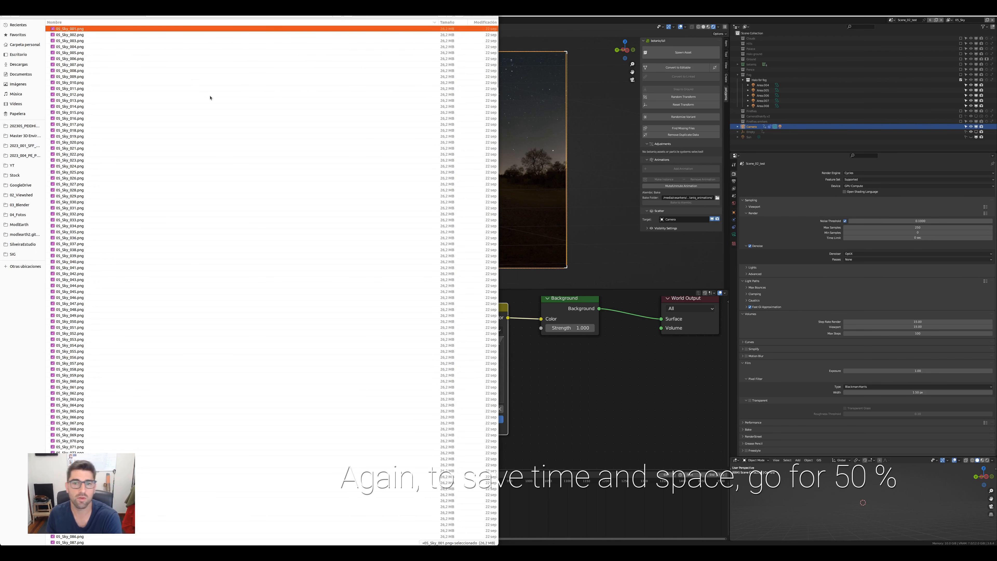
pyautogui.rightClick(81, 31)
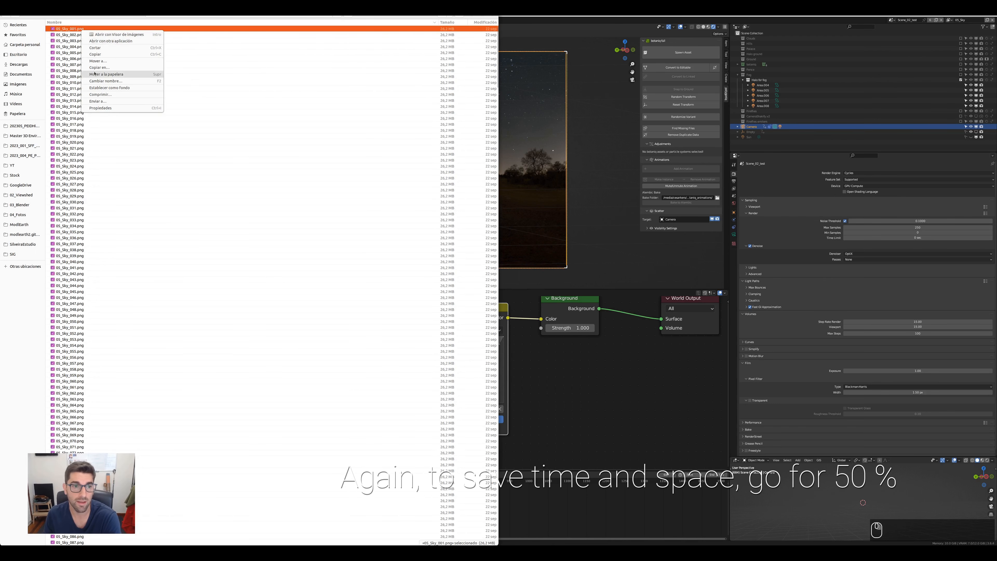
pyautogui.click(104, 108)
pyautogui.click(307, 229)
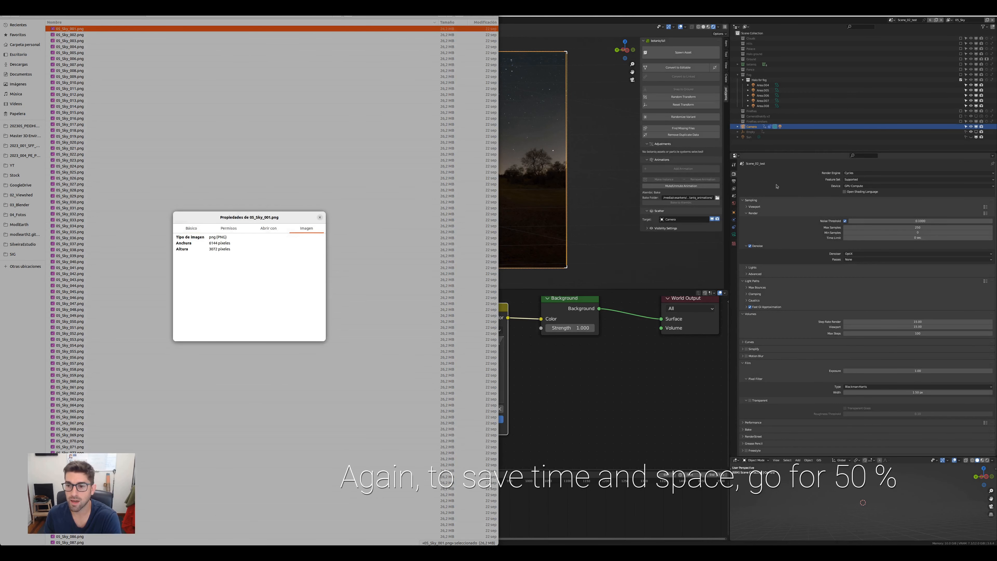
pyautogui.click(734, 180)
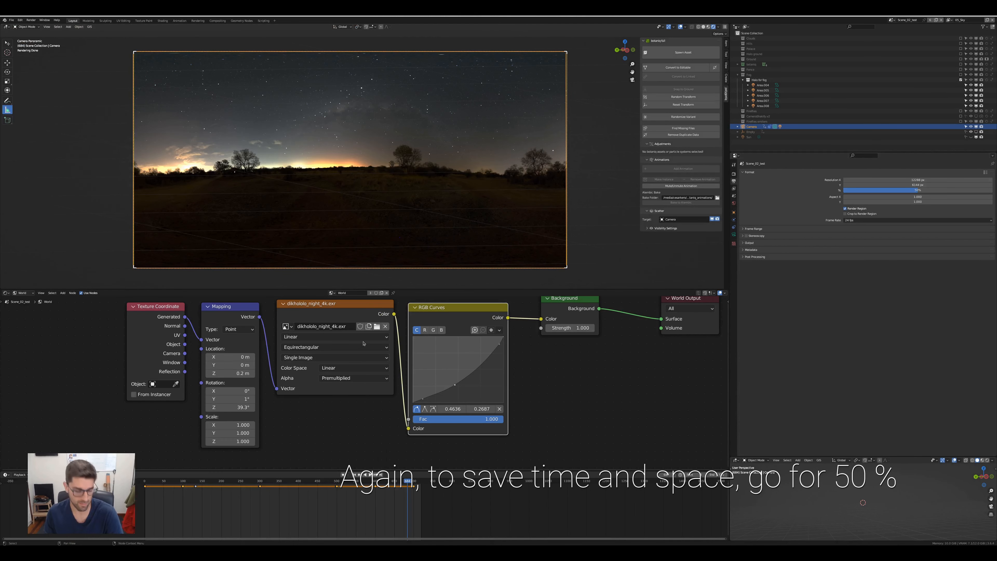
pyautogui.hotkey('alt', 'Tab')
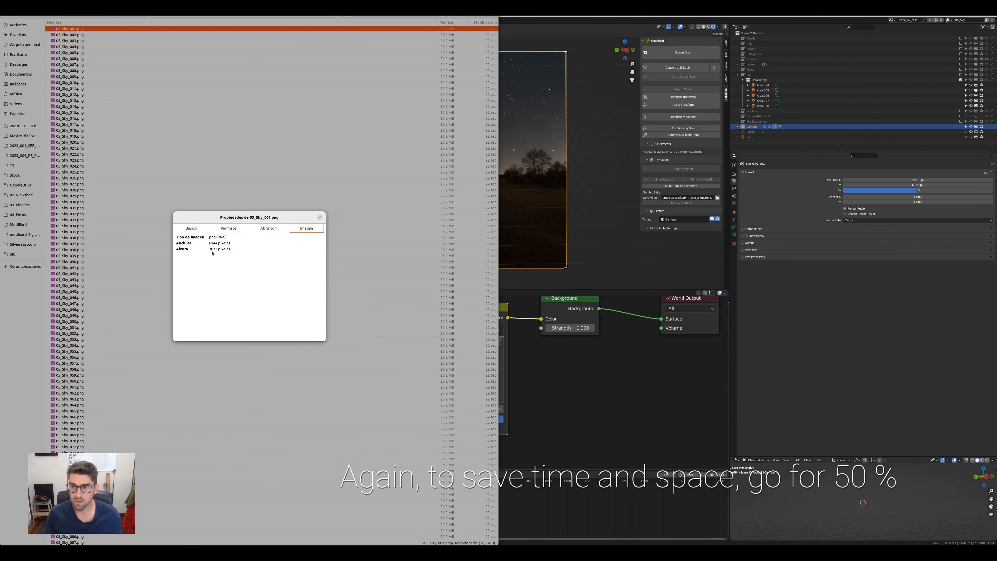
pyautogui.click(319, 217)
pyautogui.click(492, 14)
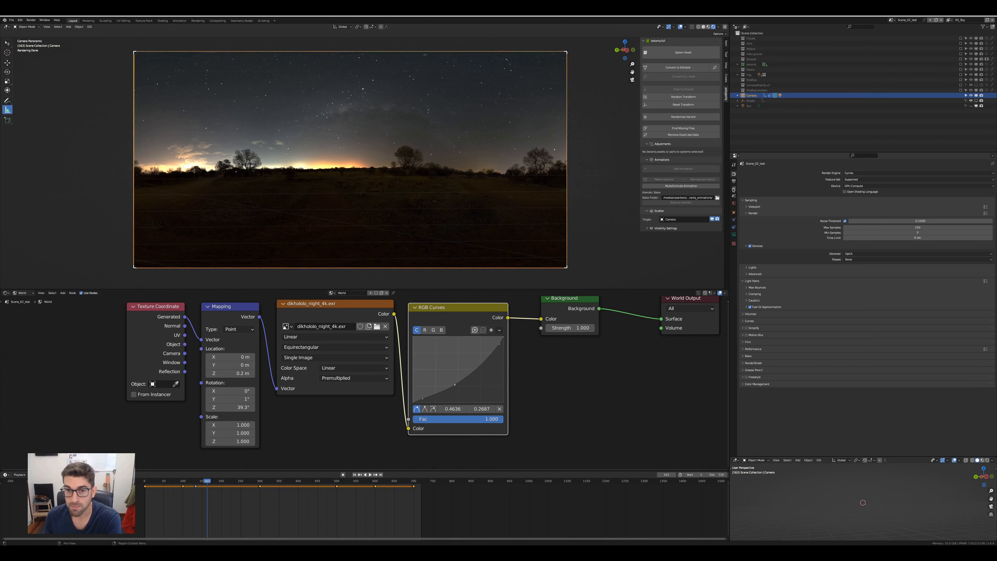
# Review the output format of the sky layer and its Film settings, including the pixel filter and transparency.
pyautogui.click(734, 181)
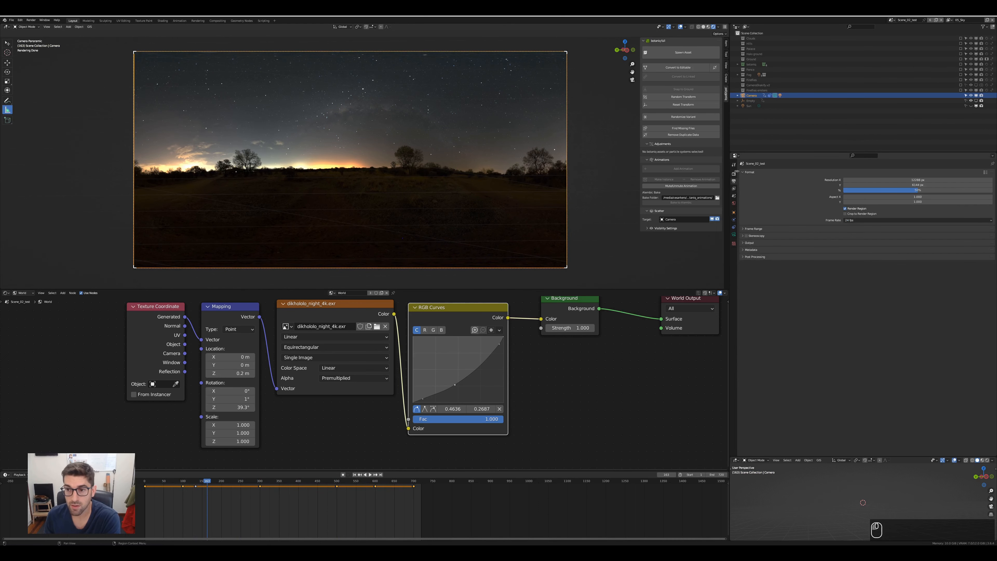
pyautogui.click(733, 174)
pyautogui.click(745, 342)
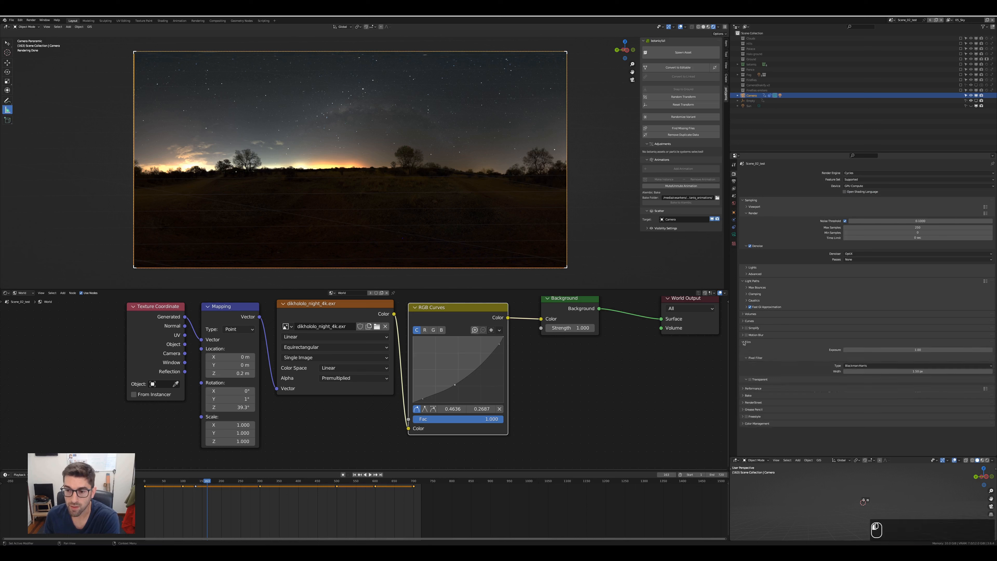
pyautogui.click(750, 379)
pyautogui.click(748, 358)
pyautogui.click(742, 342)
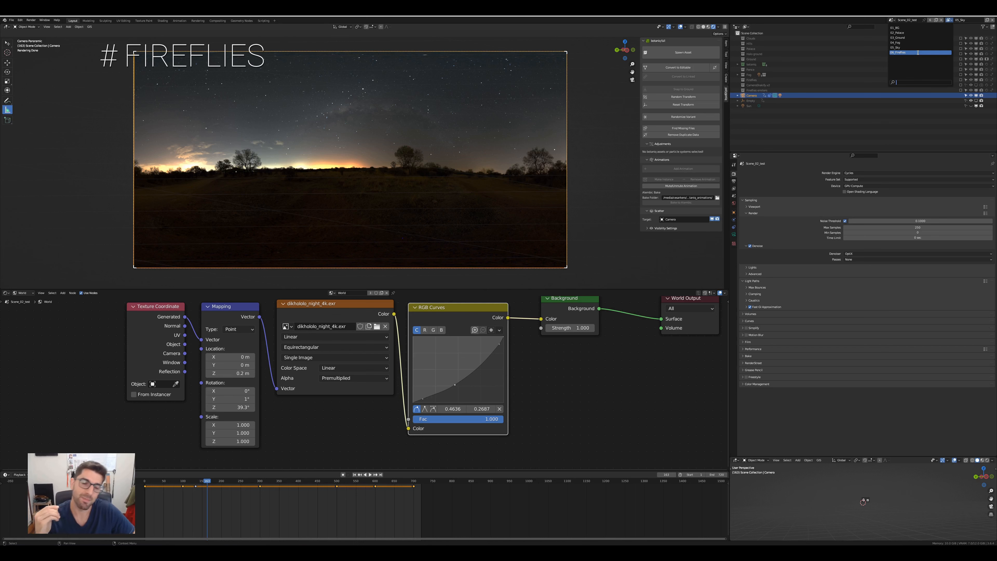
# Switch to the 06_Fireflies view layer and select the Sphere.001 object inside the fireflies emitters collection.
pyautogui.click(918, 52)
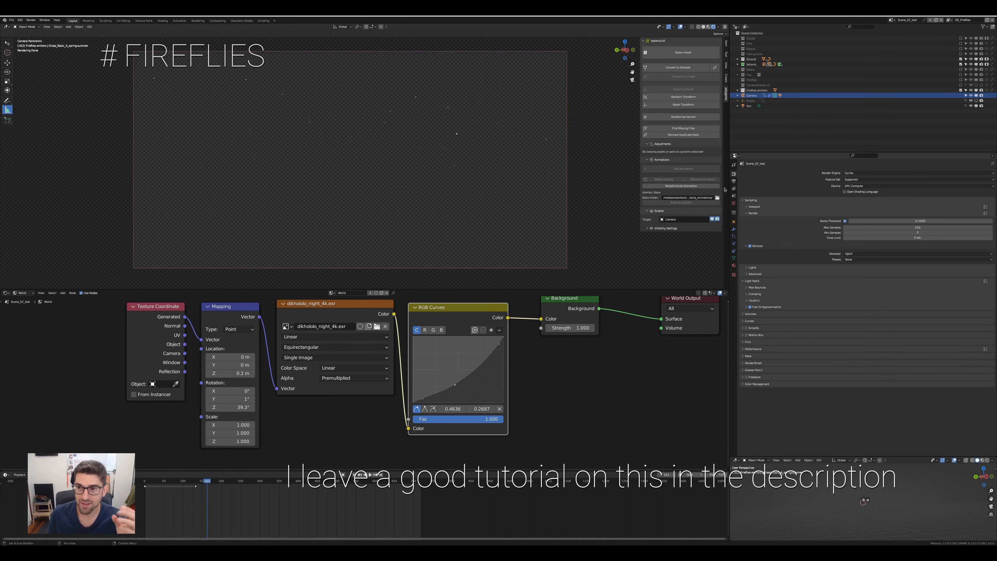
pyautogui.click(738, 96)
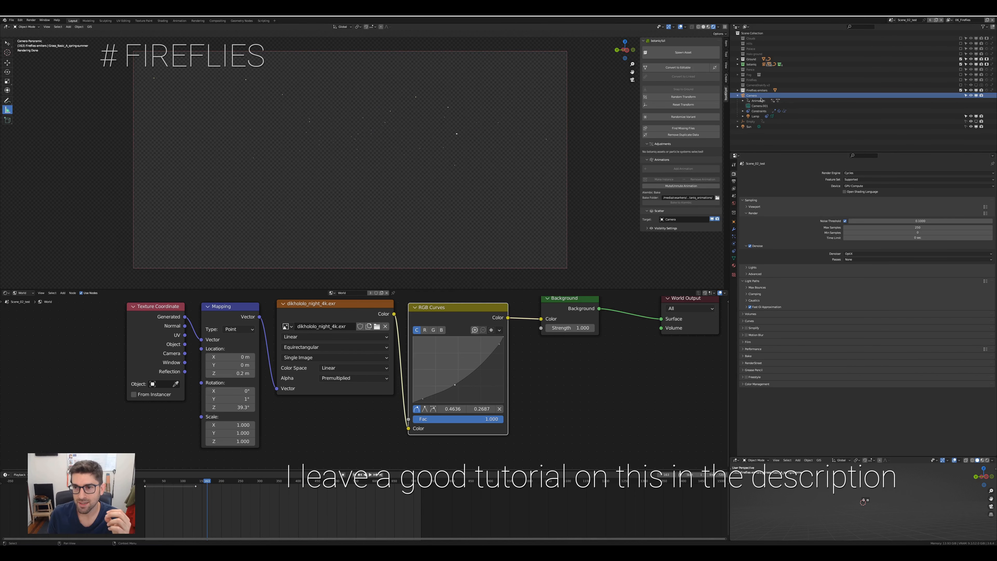
pyautogui.click(738, 95)
pyautogui.click(738, 90)
pyautogui.keyDown('ctrl'); pyautogui.click(754, 96); pyautogui.keyUp('ctrl')
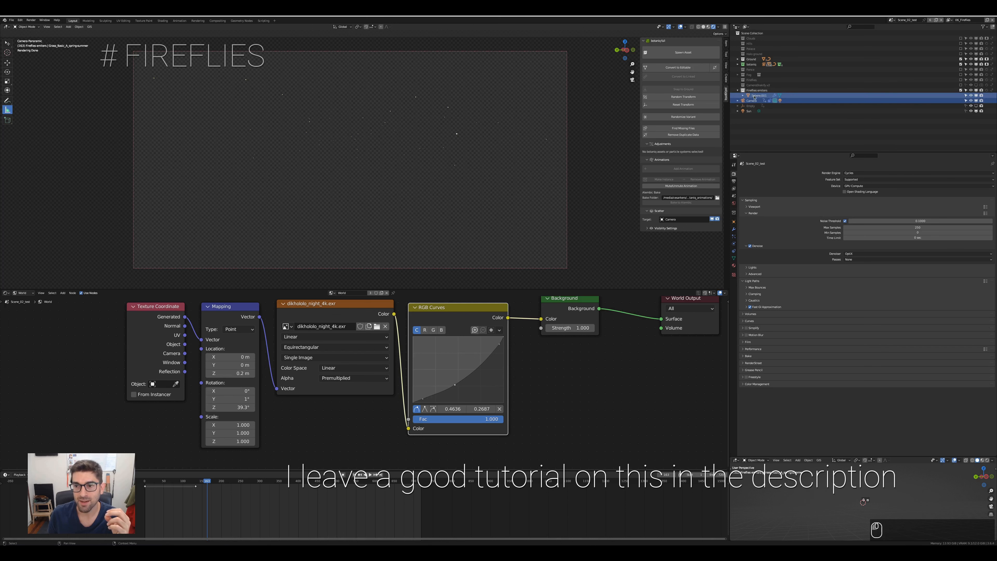
pyautogui.click(759, 96)
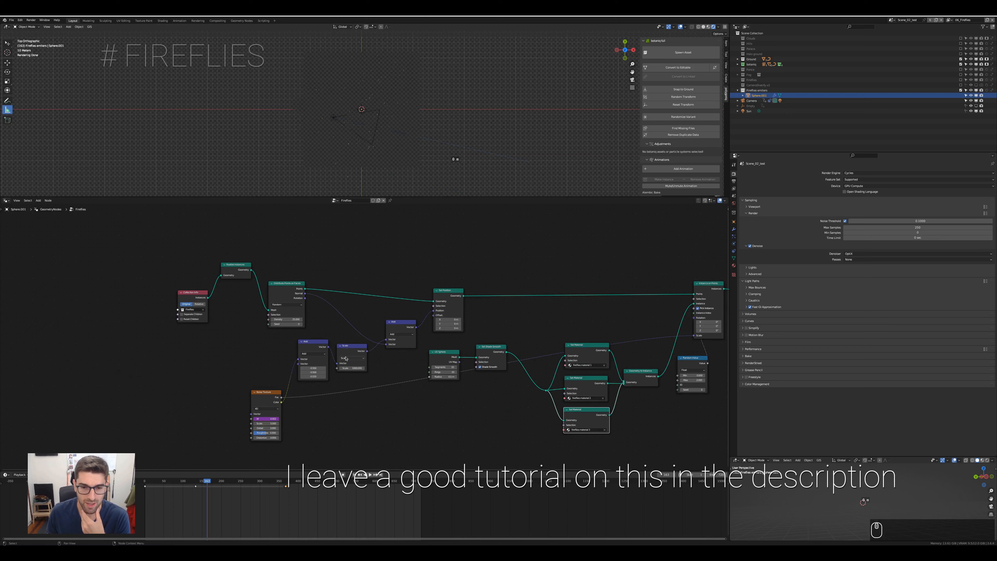
# Examine the Fireflies geometry node tree, from the sphere instancing and three firefly materials to the Noise Texture driving the positions.
pyautogui.scroll(-1, 345, 358)
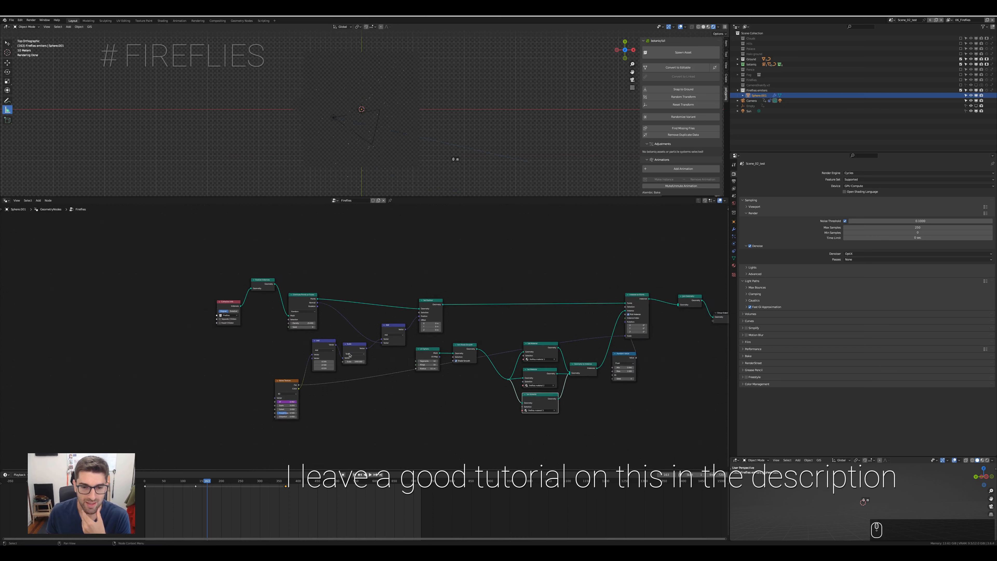
pyautogui.scroll(3, 349, 359)
pyautogui.moveTo(334, 358); pyautogui.dragTo(455, 362, button='middle')
pyautogui.scroll(5, 407, 336)
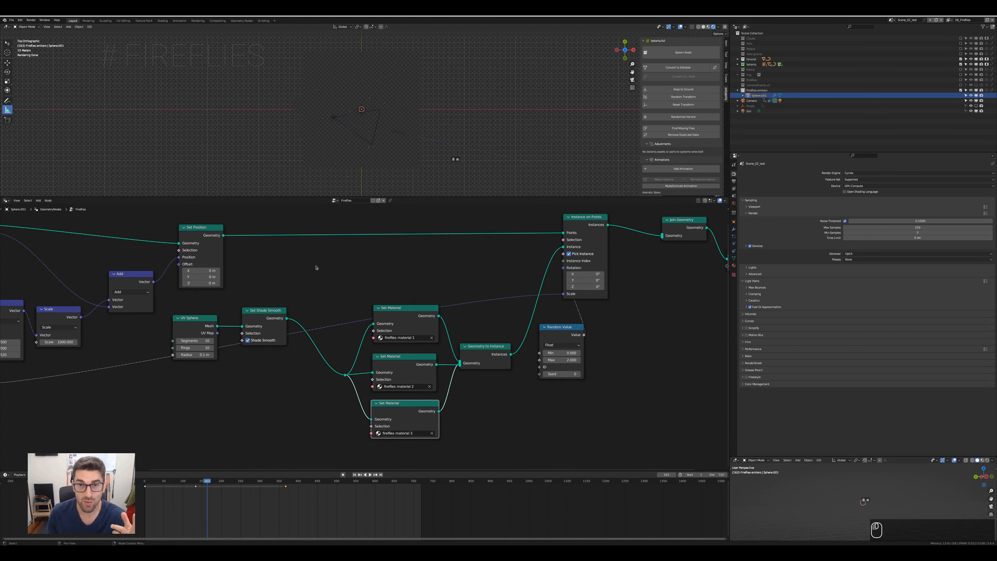
pyautogui.click(316, 267)
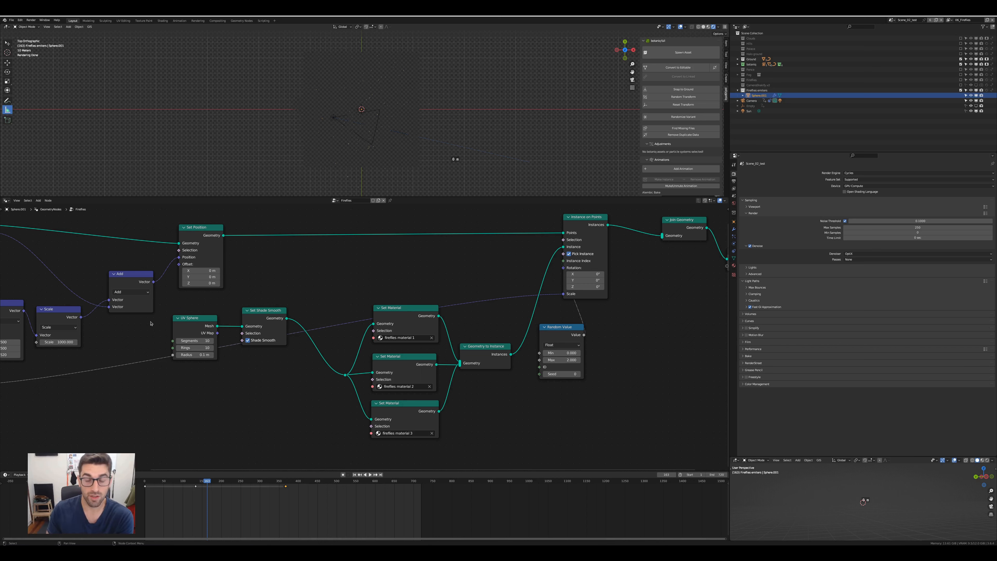
pyautogui.scroll(-3, 215, 426)
pyautogui.moveTo(217, 425); pyautogui.dragTo(492, 394, button='middle')
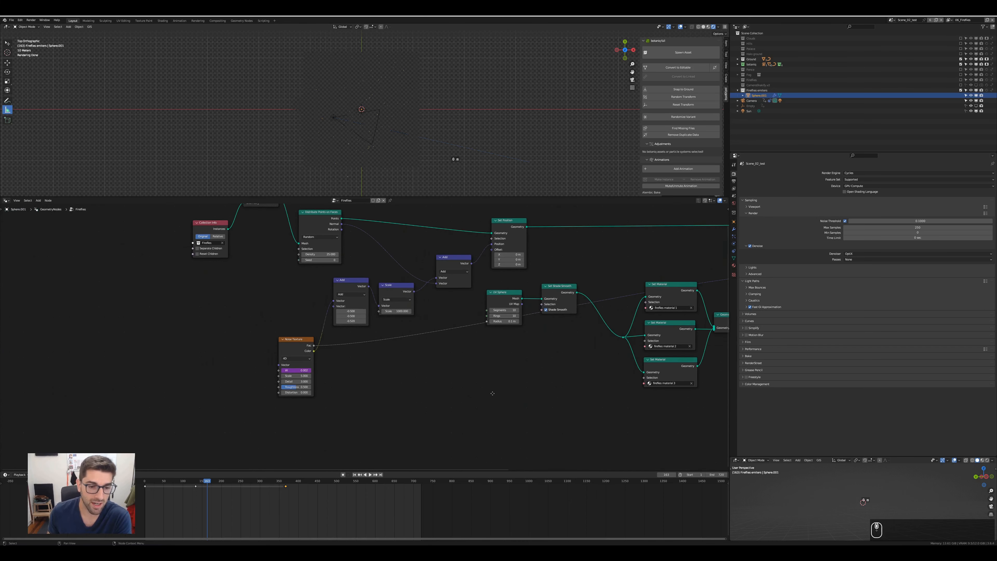
pyautogui.scroll(1, 345, 396)
pyautogui.scroll(2, 374, 338)
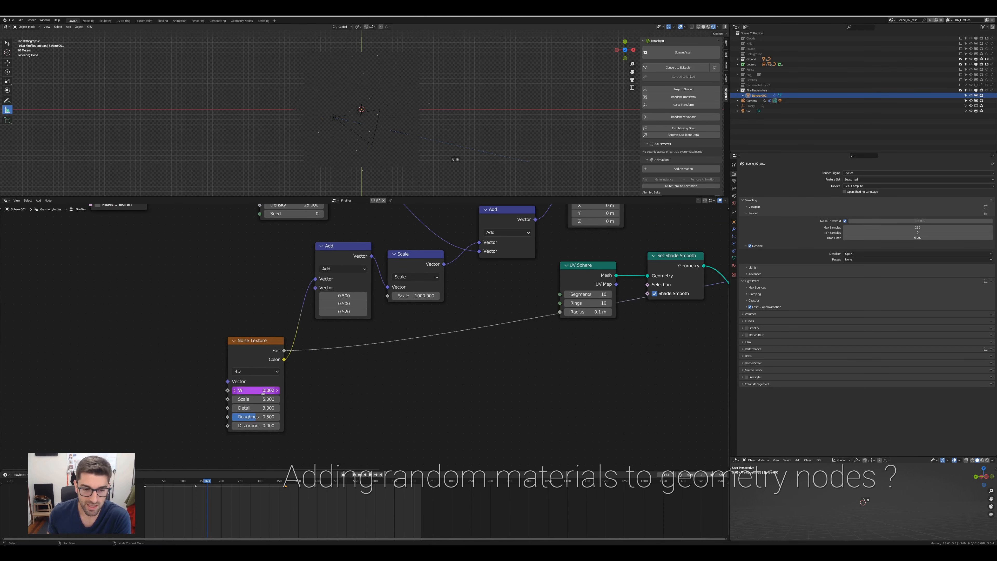
# Switch the 3D view to solid shading and exclude the ground and vegetation collections from the fireflies view layer.
pyautogui.scroll(5, 359, 112)
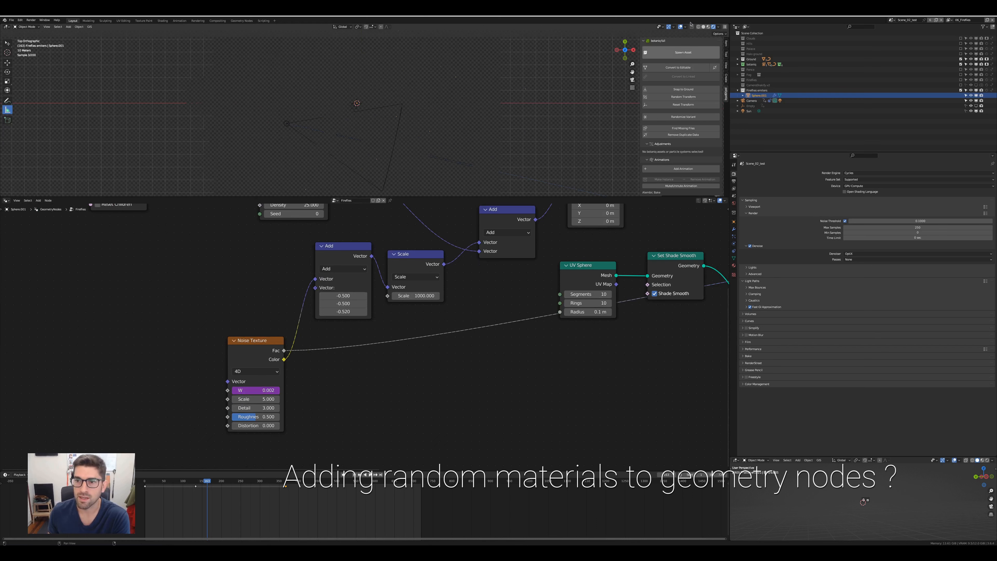
pyautogui.click(708, 27)
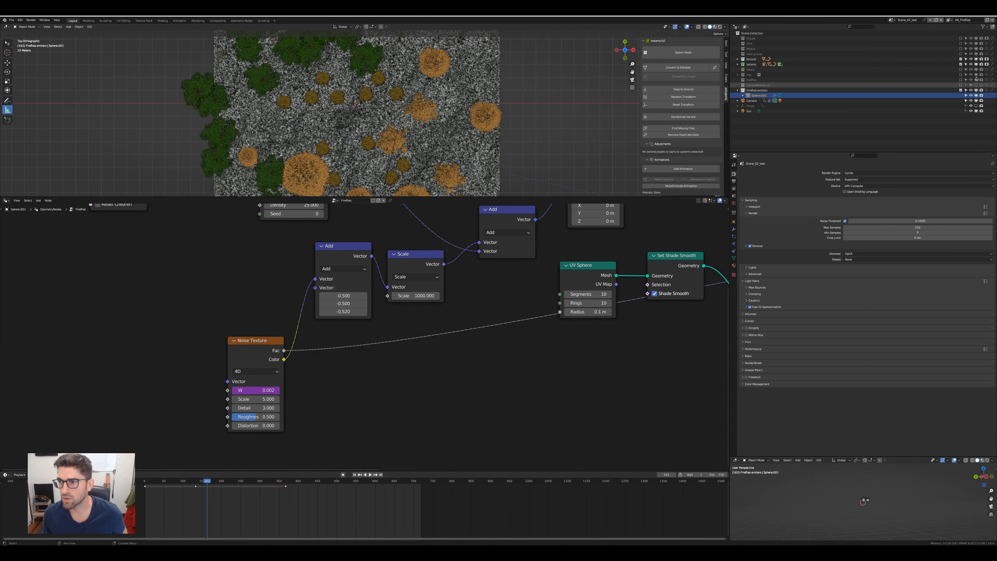
pyautogui.click(960, 64)
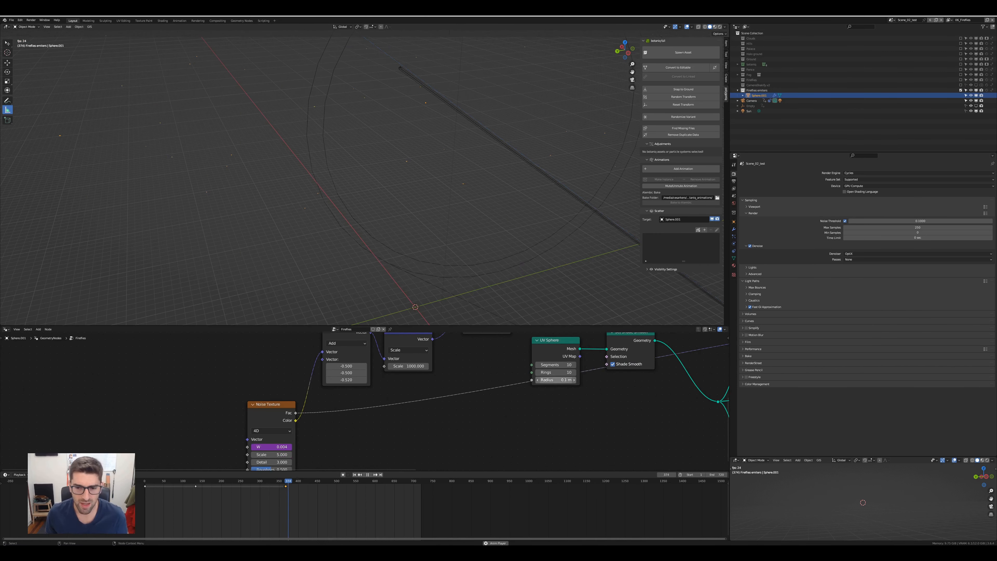
# Set the UV Sphere node's radius to 1 m in the Fireflies node tree.
pyautogui.click(560, 380)
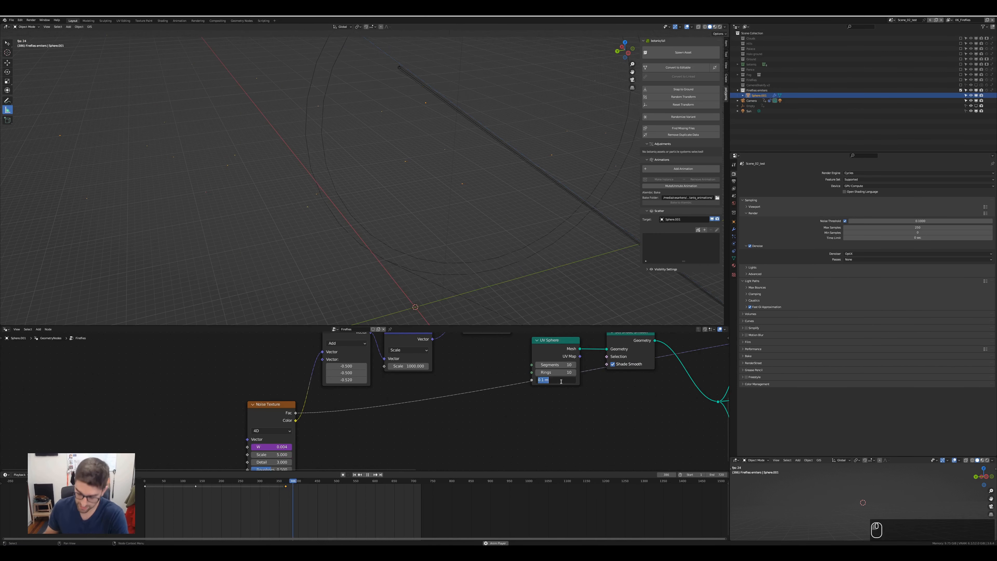
pyautogui.write('1')
pyautogui.press('Return')
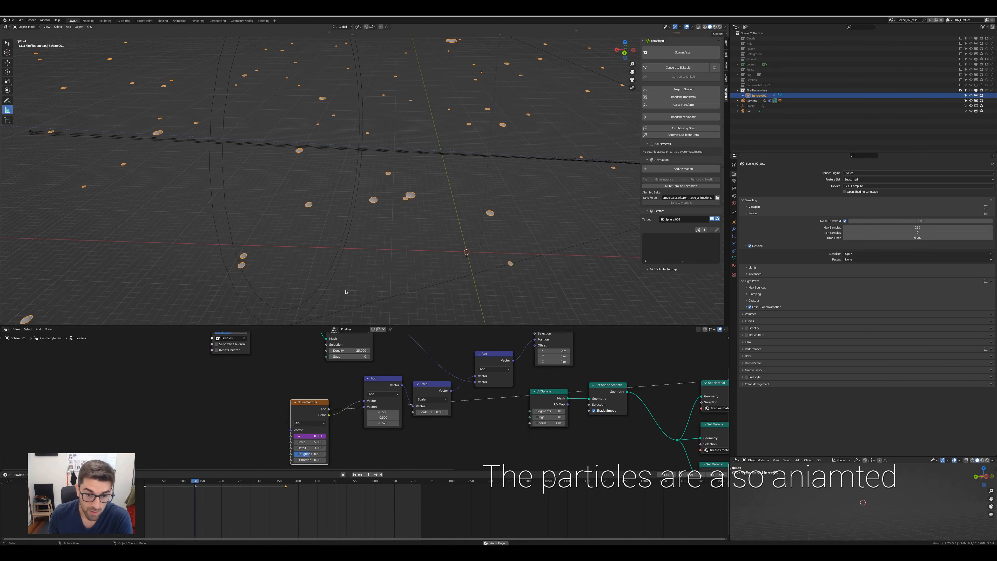
# Set the Noise Texture's W driver expression to frame/1000 and watch how the fireflies move during playback.
pyautogui.click(318, 436)
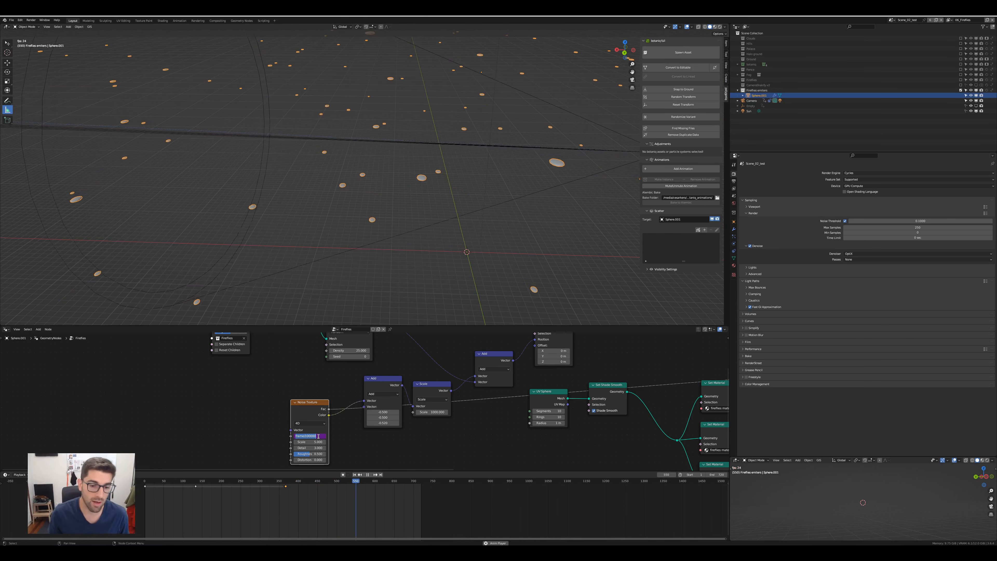
pyautogui.click(319, 436)
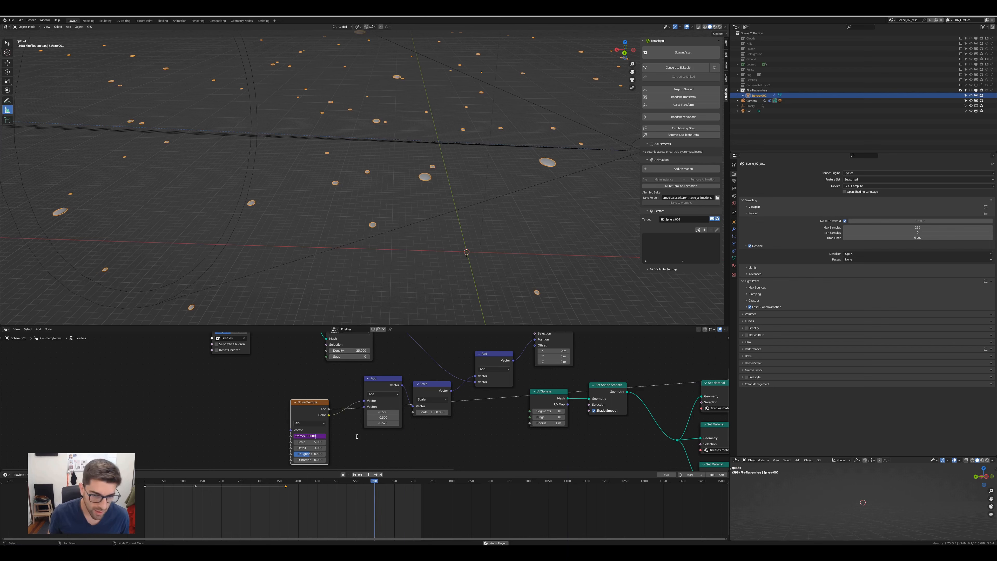
pyautogui.press('BackSpace')
pyautogui.press('BackSpace')
pyautogui.press('Return')
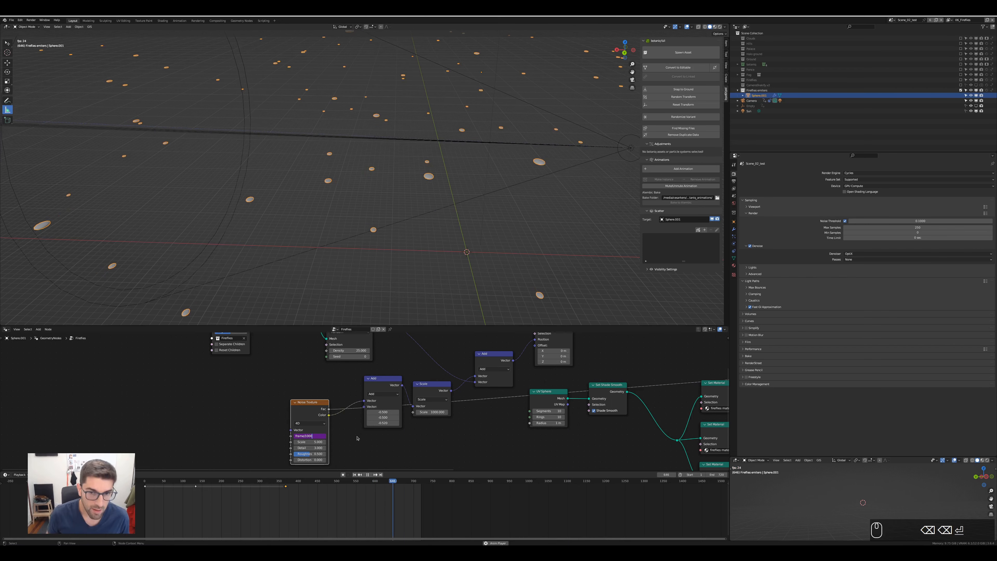
pyautogui.scroll(-2, 357, 438)
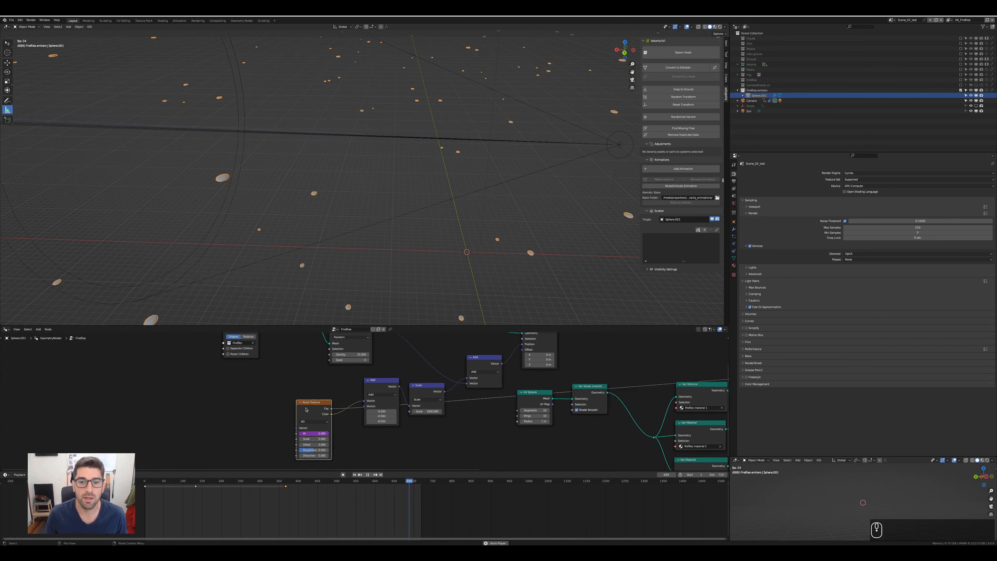
pyautogui.scroll(-4, 409, 212)
pyautogui.scroll(5, 409, 212)
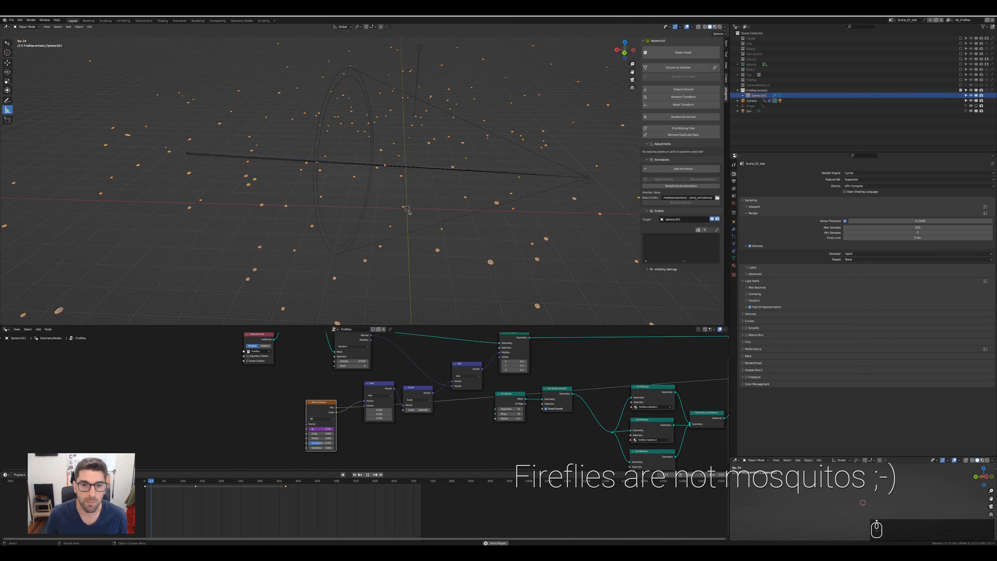
# Restore the Noise Texture's W driver expression to frame/100000 and check the fireflies' movement in the 3D view.
pyautogui.click(325, 428)
pyautogui.click(333, 430)
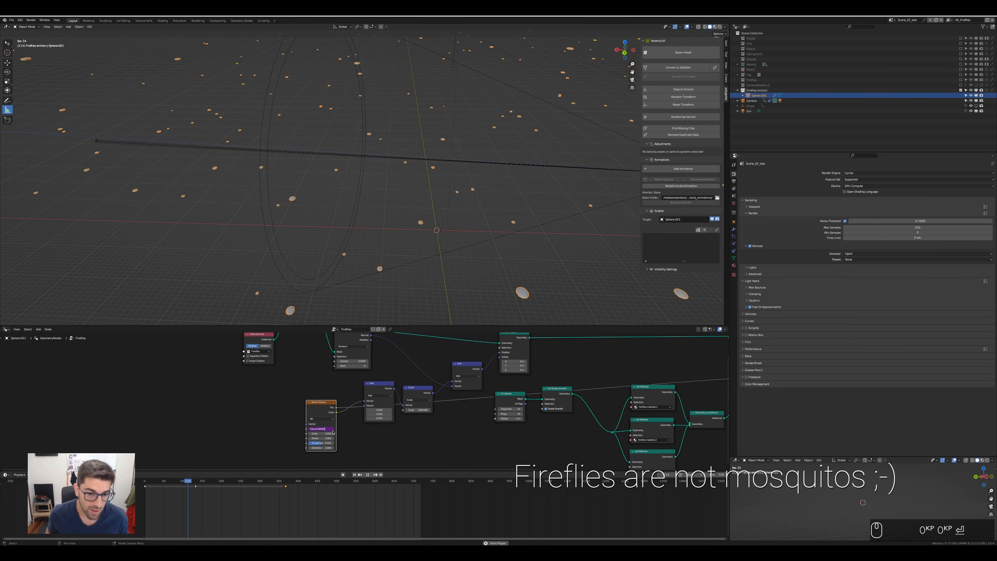
pyautogui.press('Return')
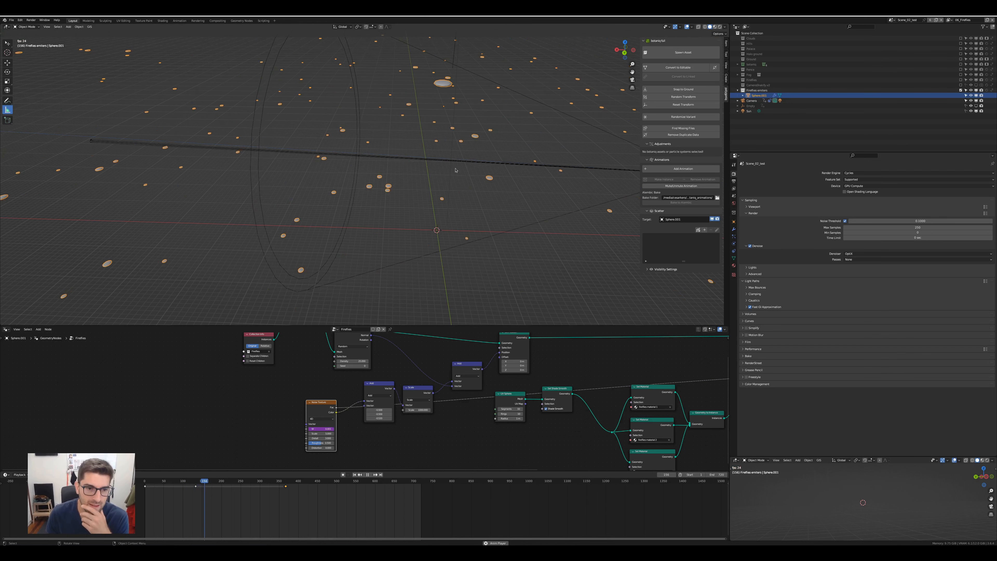
pyautogui.scroll(-2, 454, 147)
pyautogui.moveTo(438, 181); pyautogui.dragTo(462, 189, button='middle')
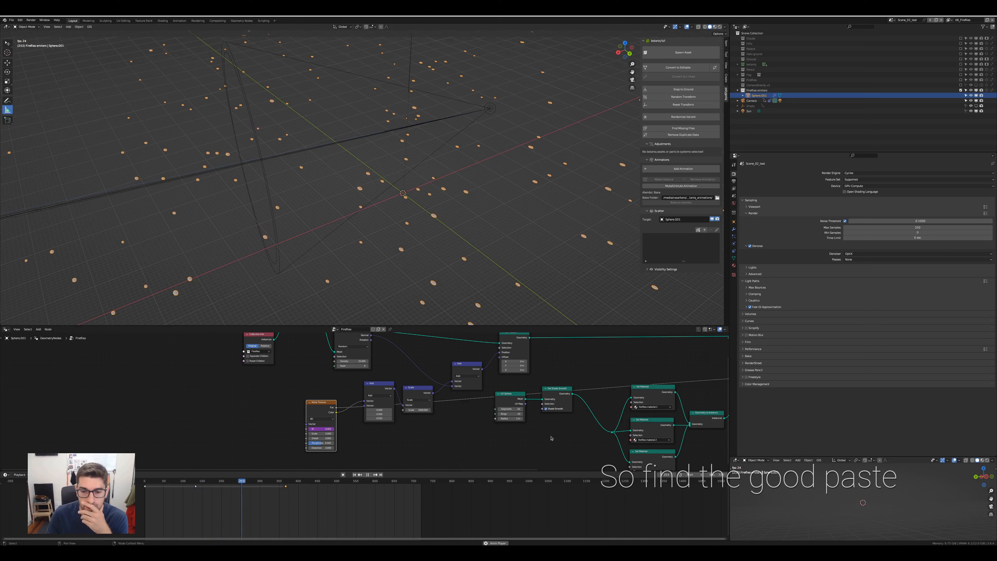
# Enlarge the Fireflies node editor and examine the three Set Material nodes feeding Geometry to Instance.
pyautogui.moveTo(456, 437); pyautogui.dragTo(381, 430, button='middle')
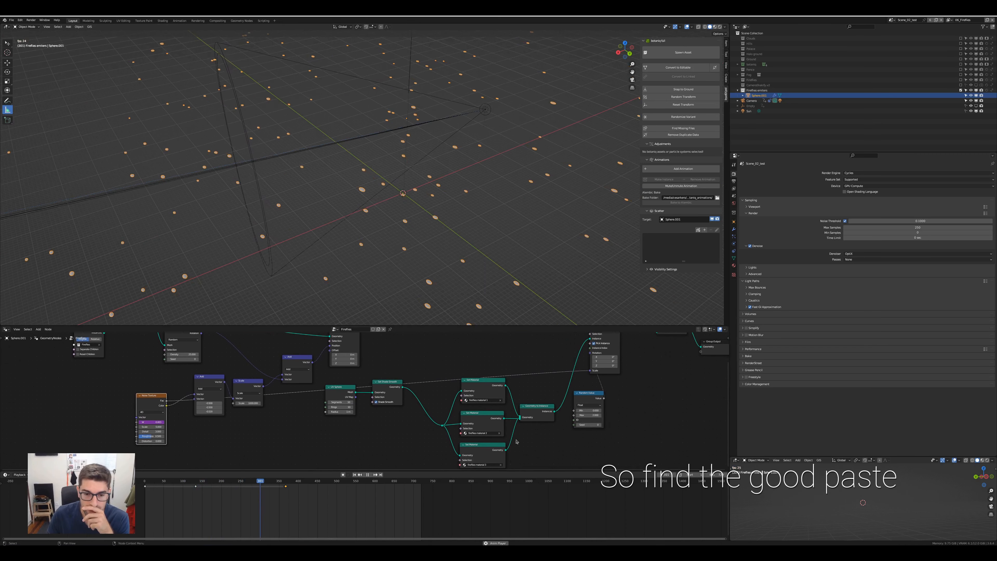
pyautogui.click(540, 471)
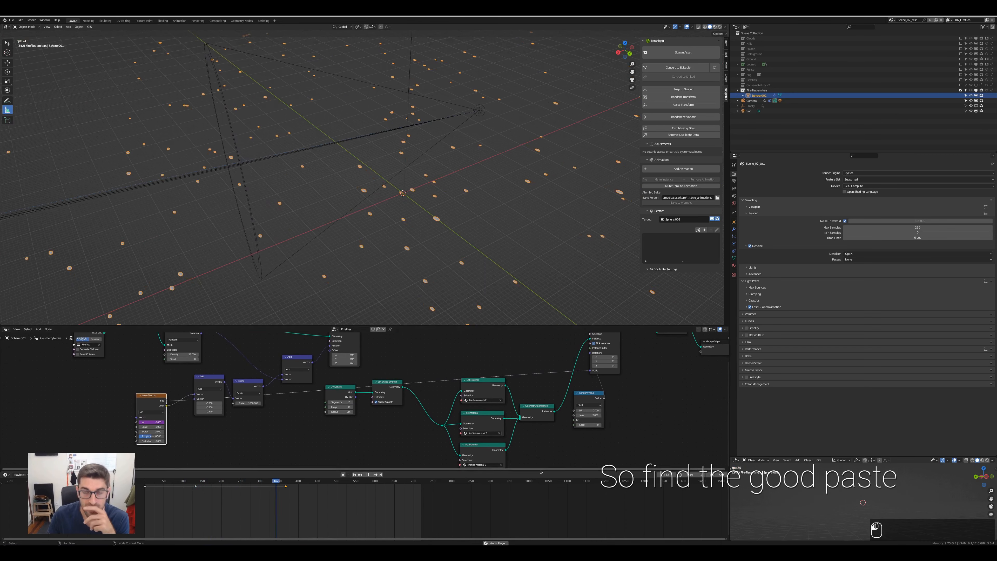
pyautogui.moveTo(541, 471); pyautogui.dragTo(540, 511)
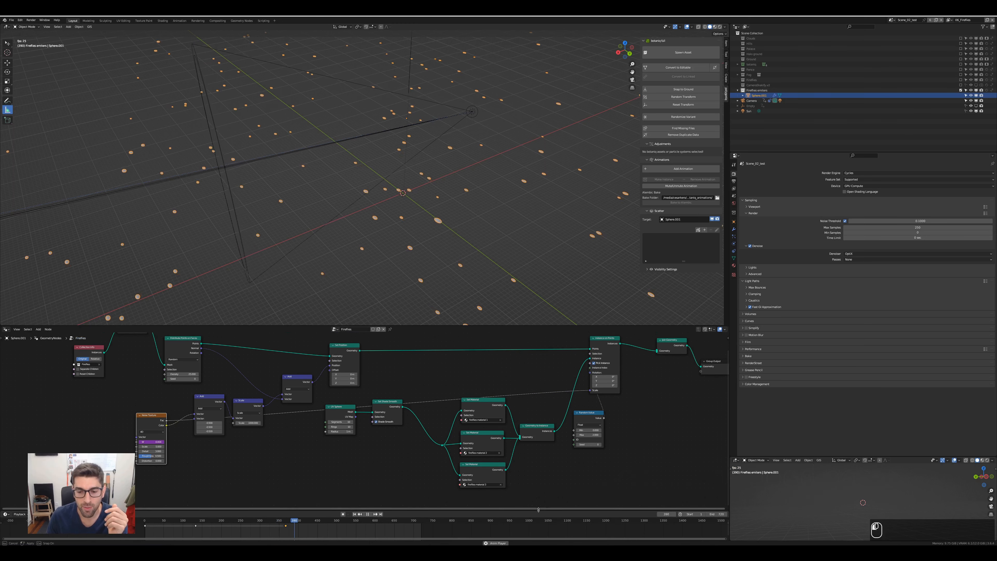
pyautogui.moveTo(506, 326); pyautogui.dragTo(510, 274)
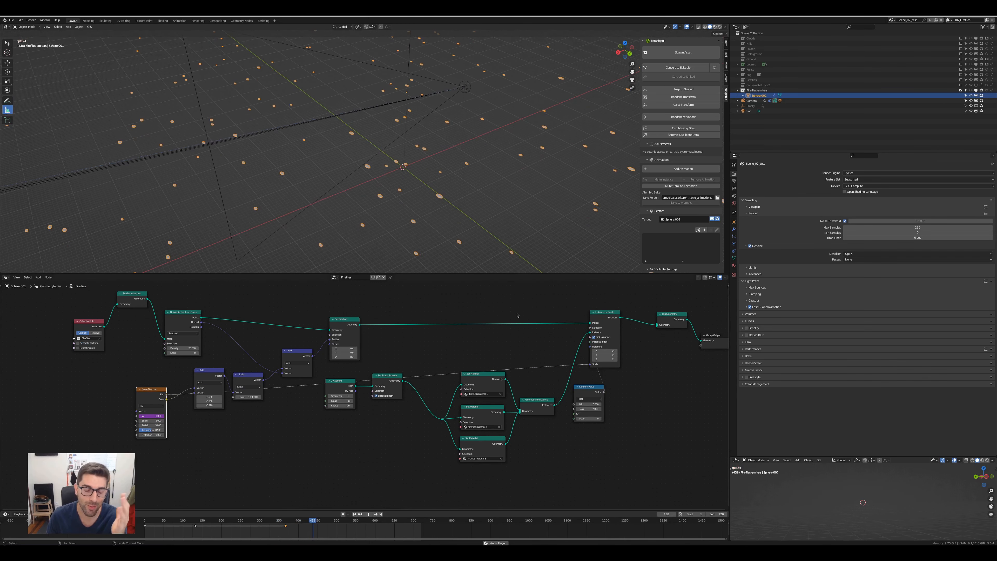
pyautogui.scroll(3, 499, 414)
pyautogui.moveTo(575, 467); pyautogui.dragTo(467, 449, button='middle')
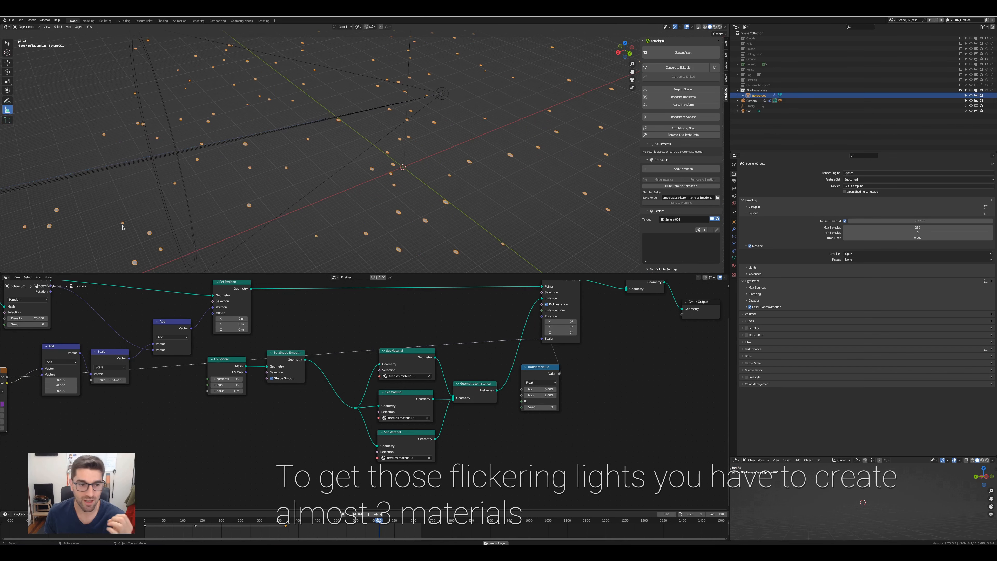
# Display the fireflies material in the Shader Editor and turn the enlarged timeline area below it into a Graph Editor.
pyautogui.click(6, 278)
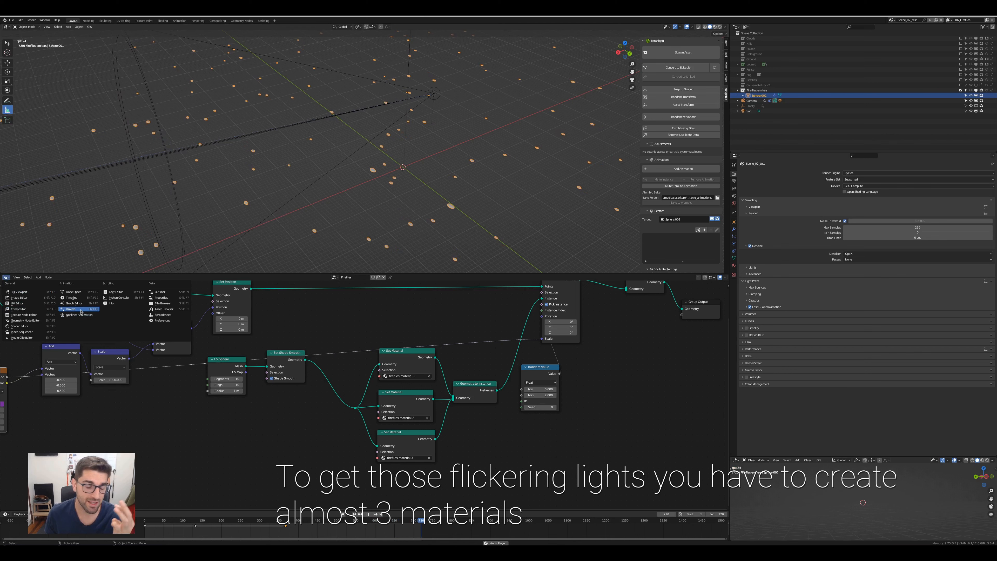
pyautogui.click(23, 326)
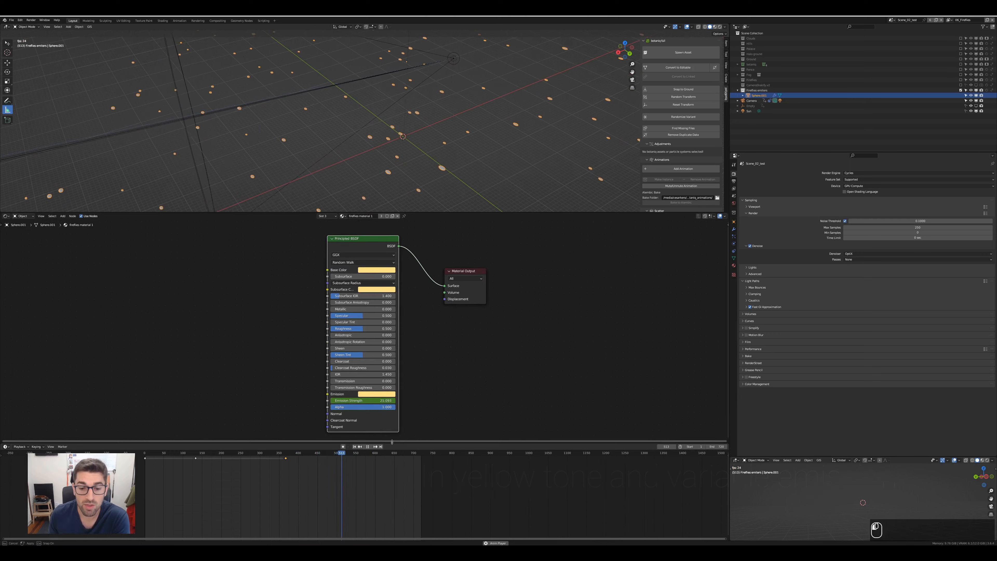
pyautogui.moveTo(391, 442); pyautogui.dragTo(391, 411)
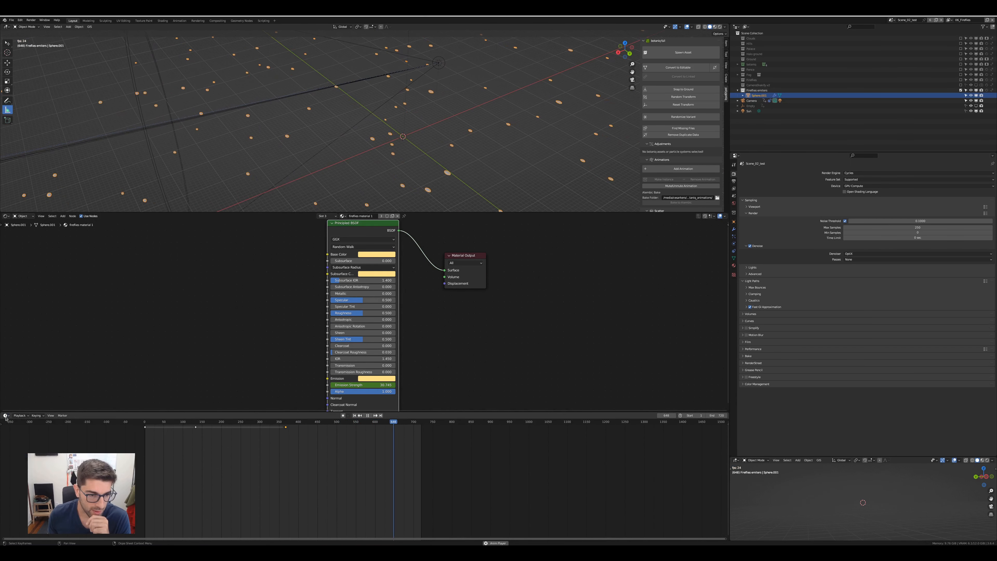
pyautogui.click(6, 415)
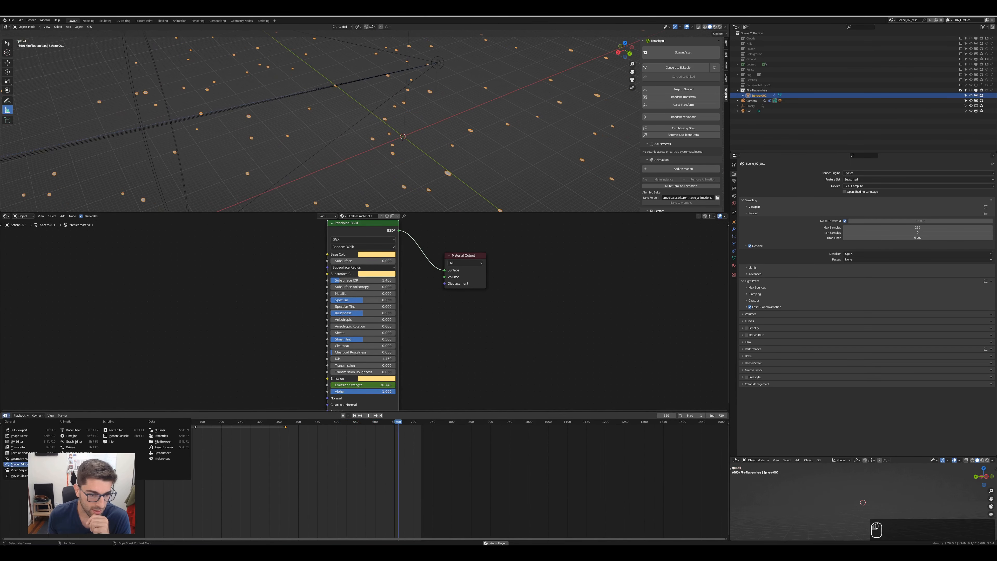
pyautogui.click(73, 442)
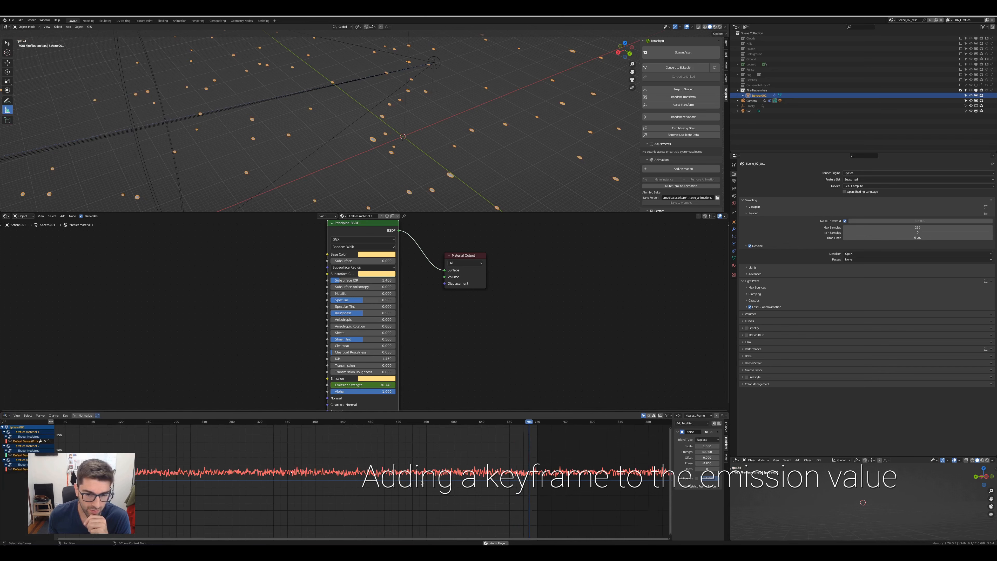
# Widen the Graph Editor's sidebar and examine the Noise modifier on the material's emission strength curve.
pyautogui.scroll(-4, 421, 482)
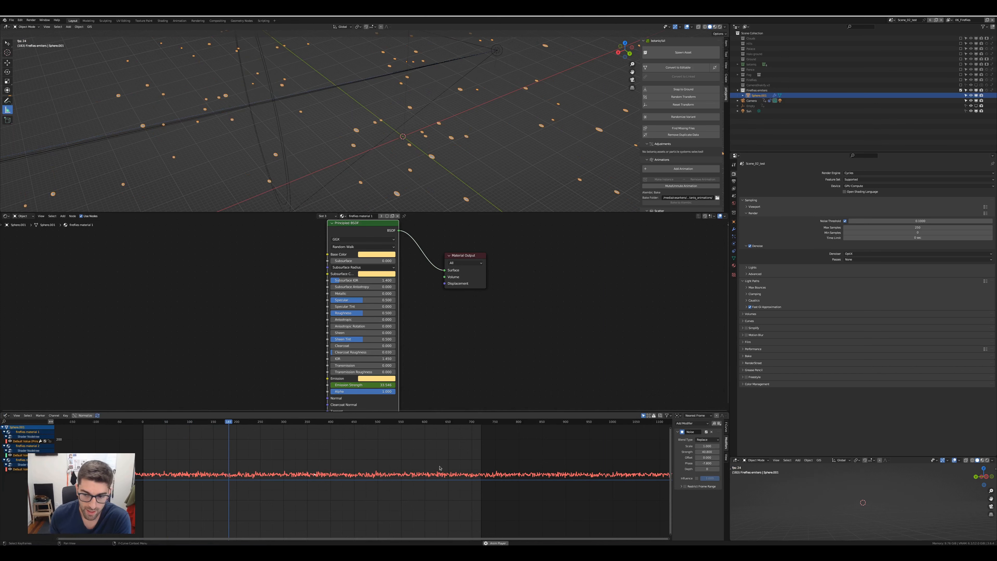
pyautogui.moveTo(672, 441); pyautogui.dragTo(651, 441)
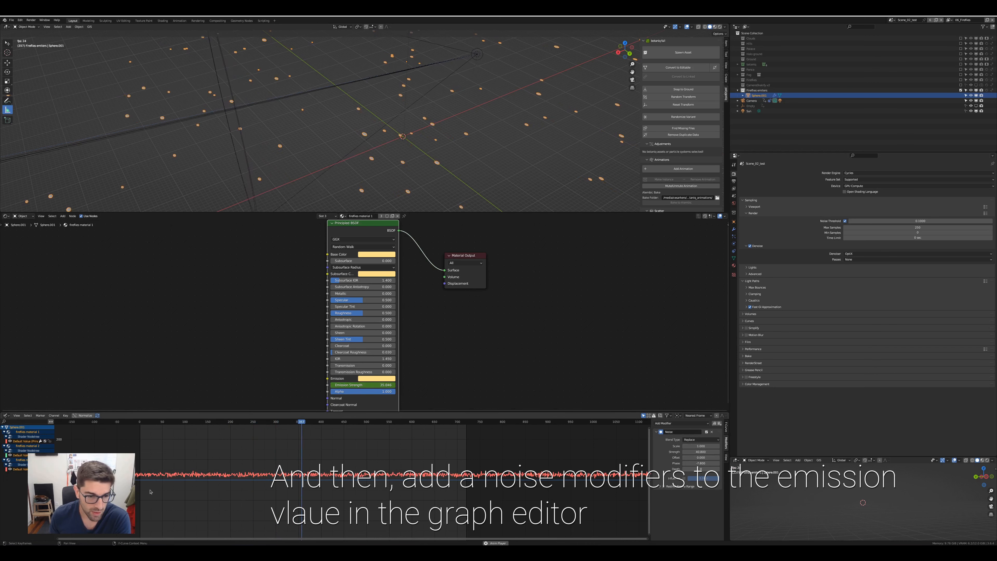
pyautogui.scroll(4, 165, 489)
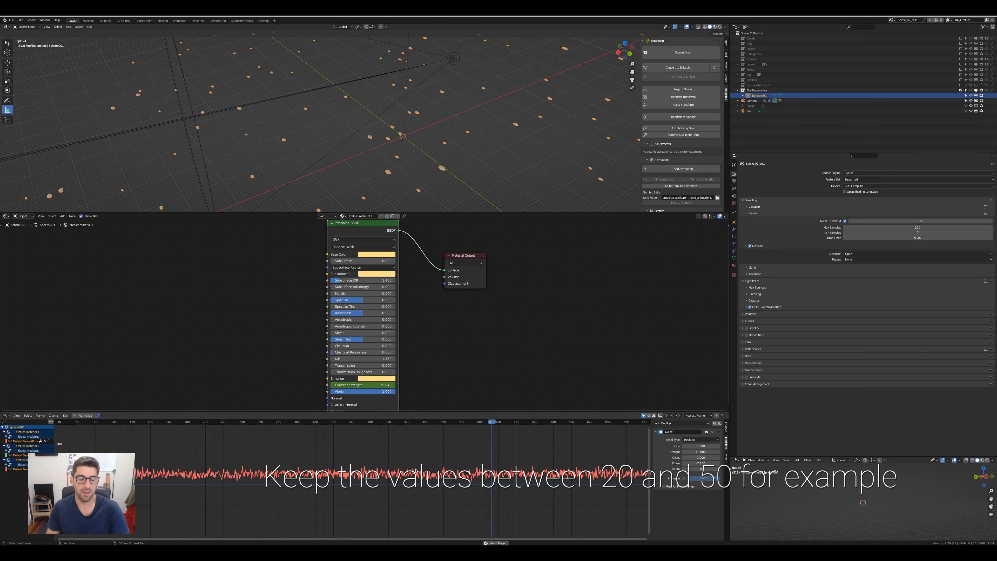
# Switch the 3D view to material preview shading and inspect the glowing fireflies up close and from afar.
pyautogui.click(715, 27)
pyautogui.scroll(5, 437, 139)
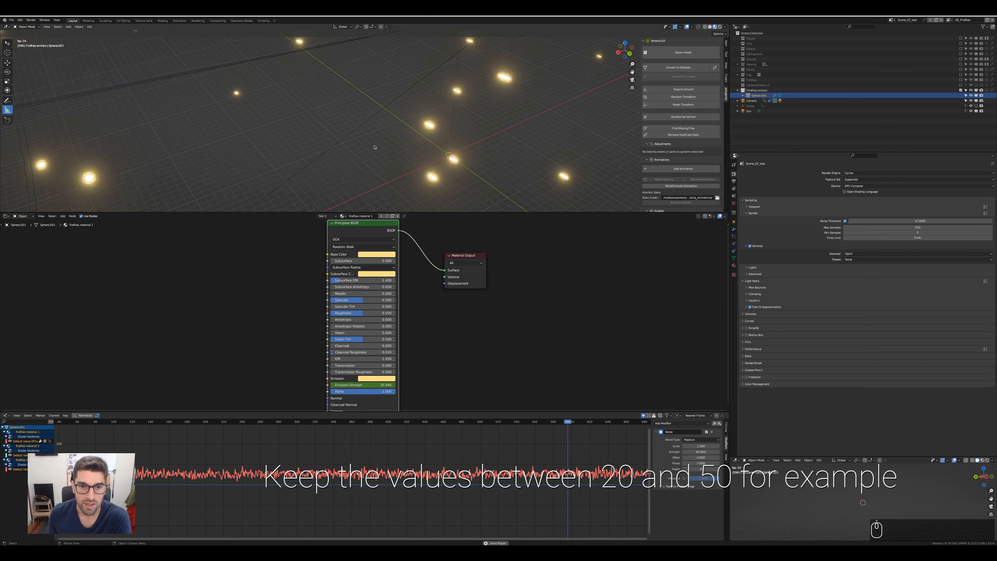
pyautogui.scroll(4, 437, 138)
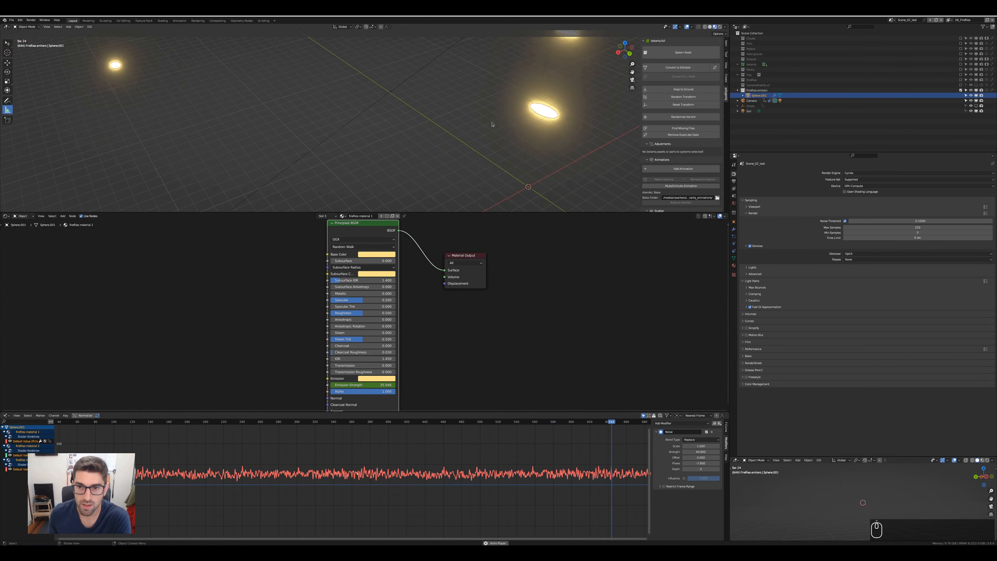
pyautogui.scroll(-8, 423, 131)
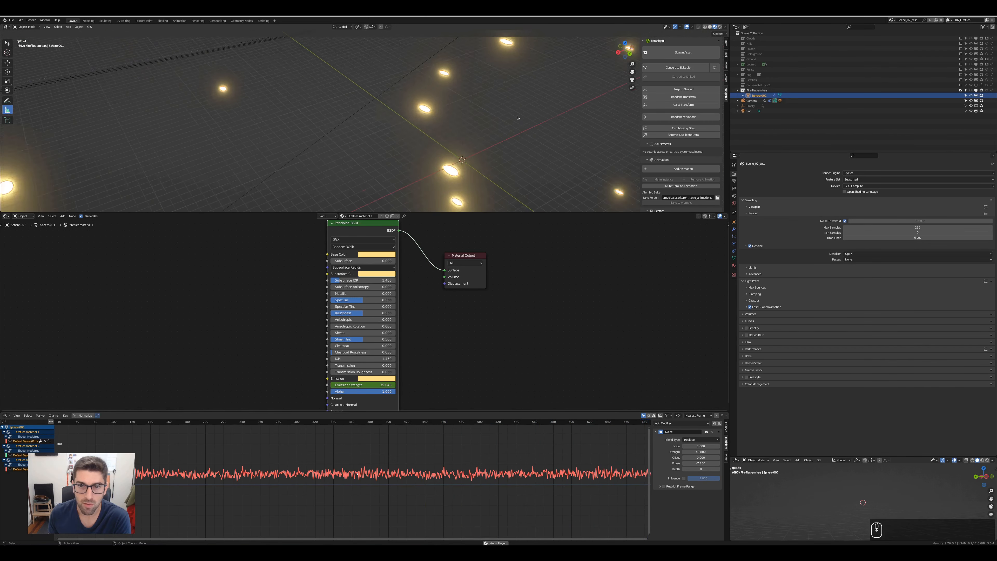
pyautogui.scroll(-5, 424, 132)
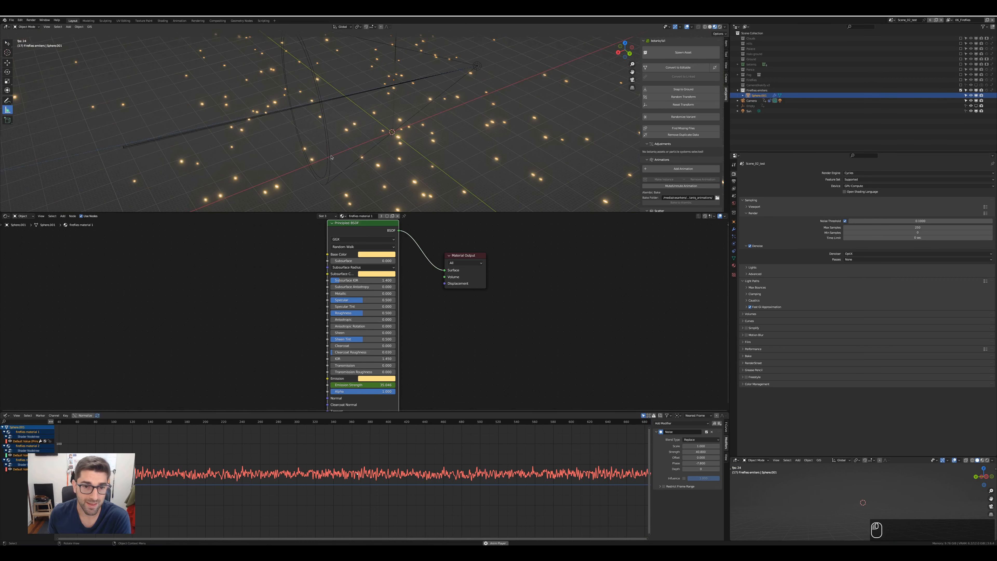
# Enlarge the 3D view and inspect the glowing fireflies from different sides of the scene.
pyautogui.click(332, 158)
pyautogui.moveTo(332, 158); pyautogui.dragTo(478, 167, button='middle')
pyautogui.click(435, 172)
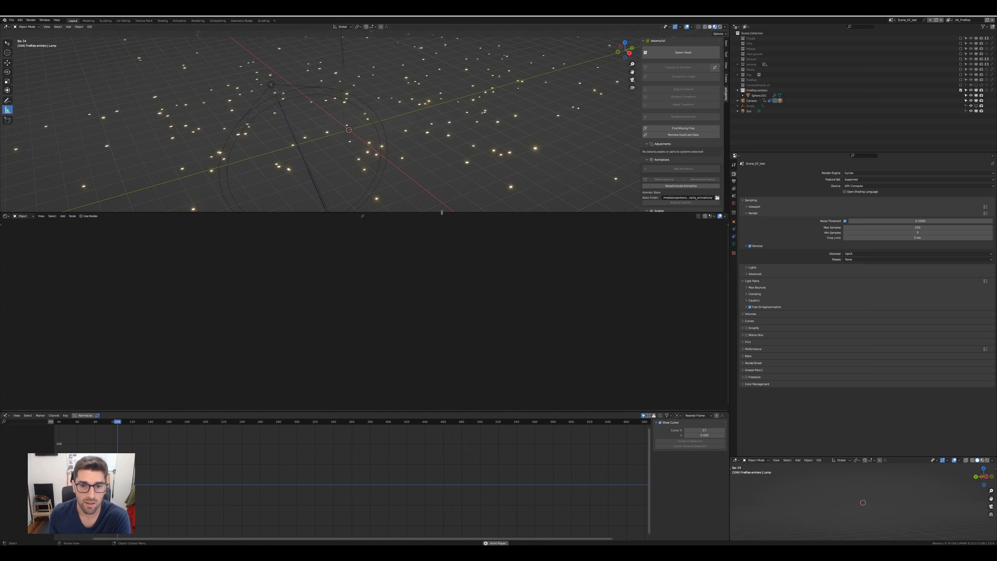
pyautogui.moveTo(438, 212); pyautogui.dragTo(443, 268)
pyautogui.moveTo(442, 230); pyautogui.dragTo(466, 227, button='middle')
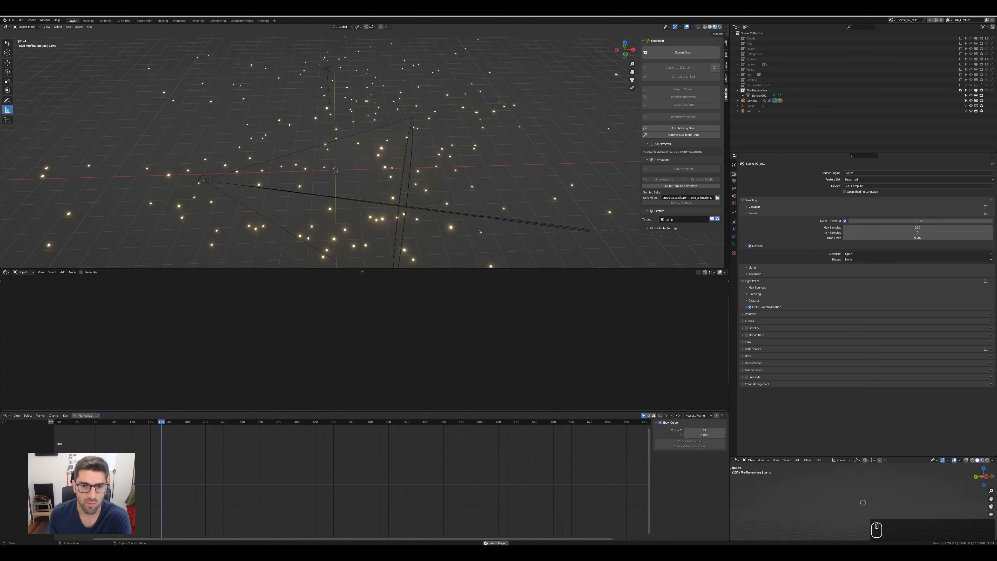
pyautogui.scroll(-2, 466, 228)
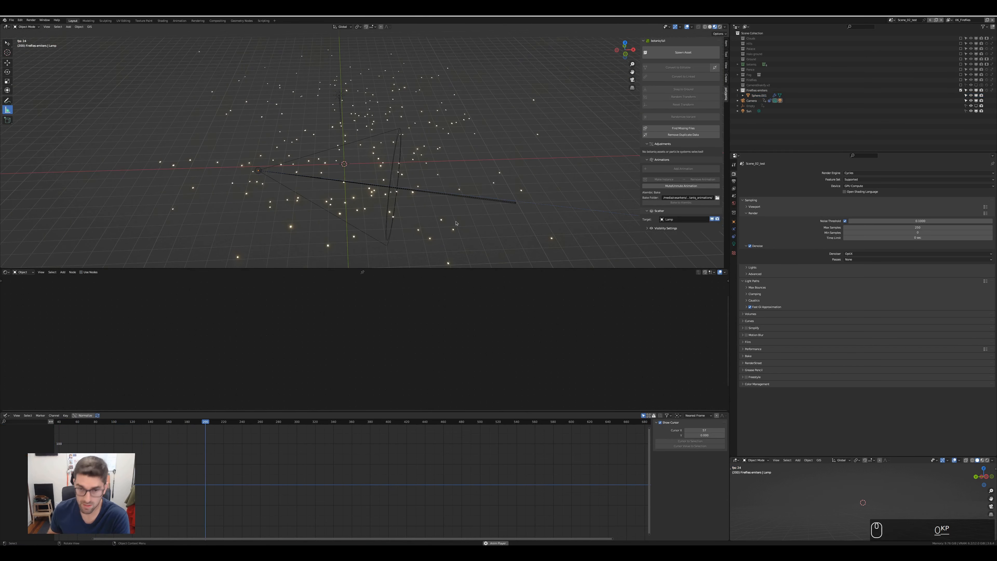
# Check the view through the scene camera, then leave it and watch the fireflies' slow movement in perspective.
pyautogui.press('KP_0')
pyautogui.scroll(-1, 262, 211)
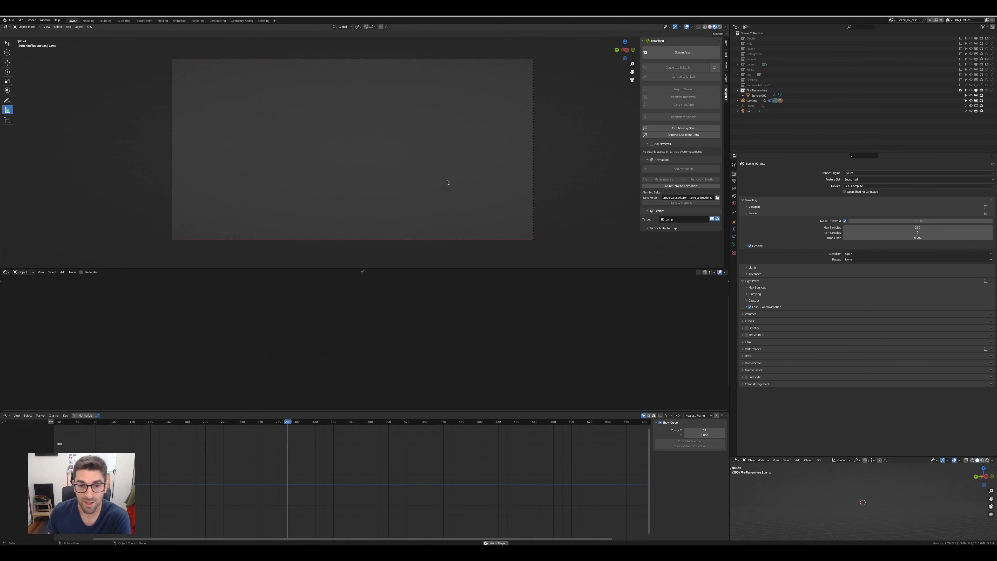
pyautogui.moveTo(446, 182); pyautogui.dragTo(367, 190, button='middle')
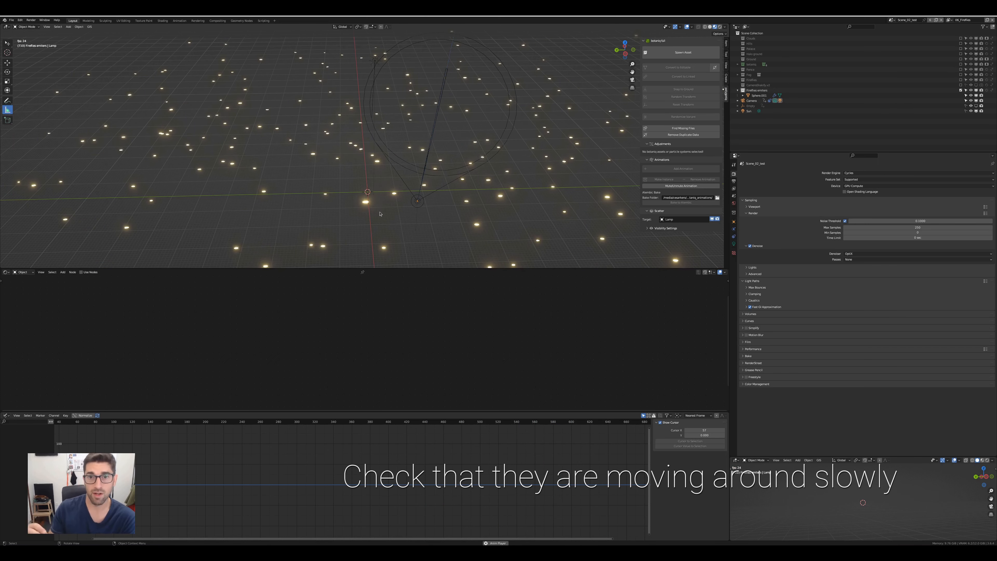
pyautogui.scroll(4, 380, 214)
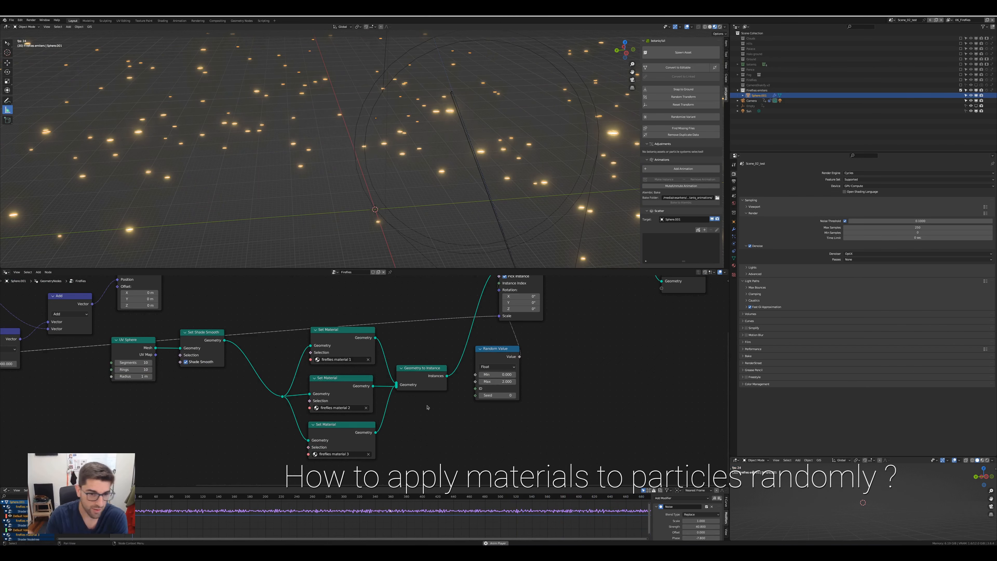
# Set the UV Sphere node's radius to 0.1 m in the Fireflies node tree.
pyautogui.moveTo(149, 366); pyautogui.dragTo(344, 398, button='middle')
pyautogui.scroll(-3, 244, 393)
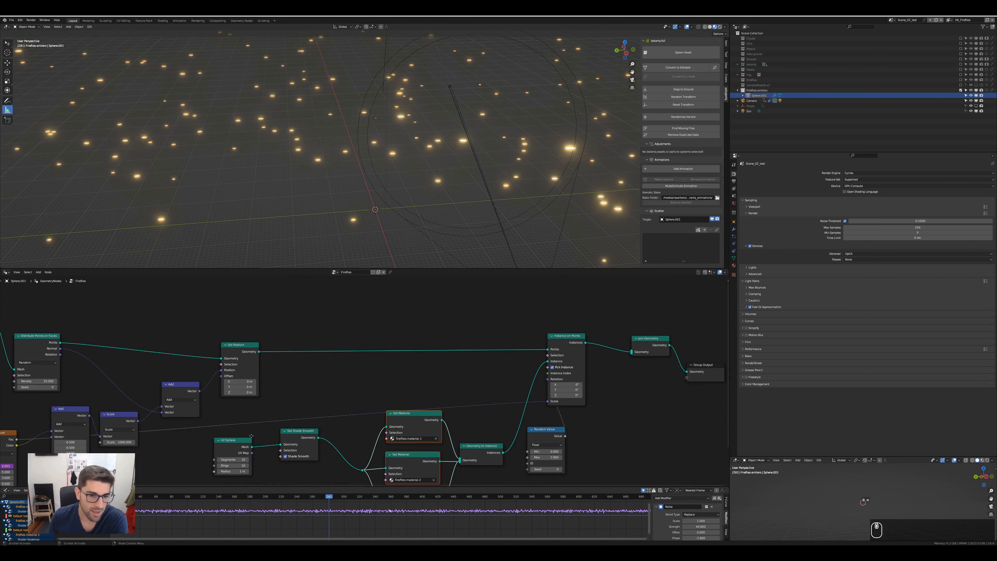
pyautogui.scroll(3, 361, 474)
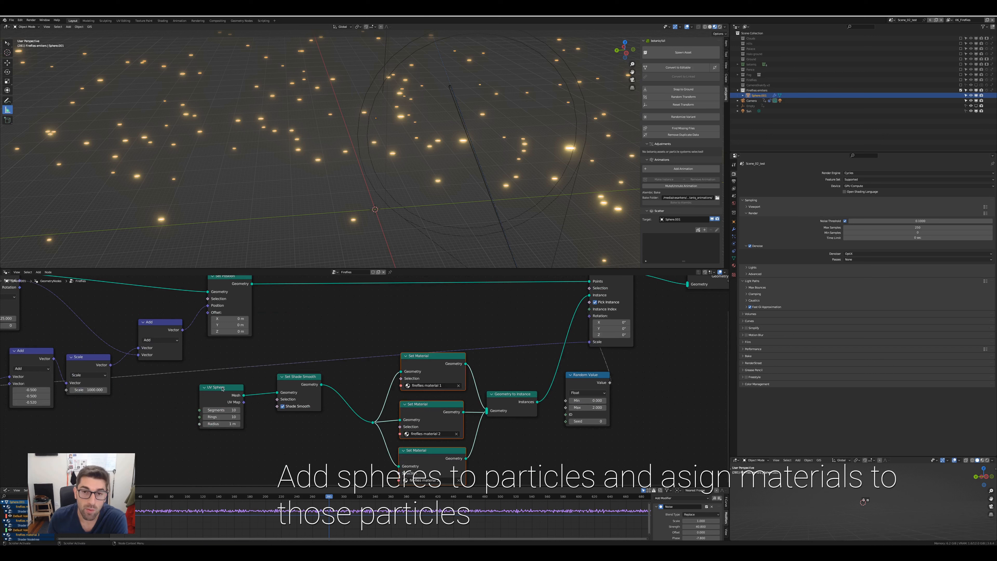
pyautogui.click(218, 424)
pyautogui.write('0.1')
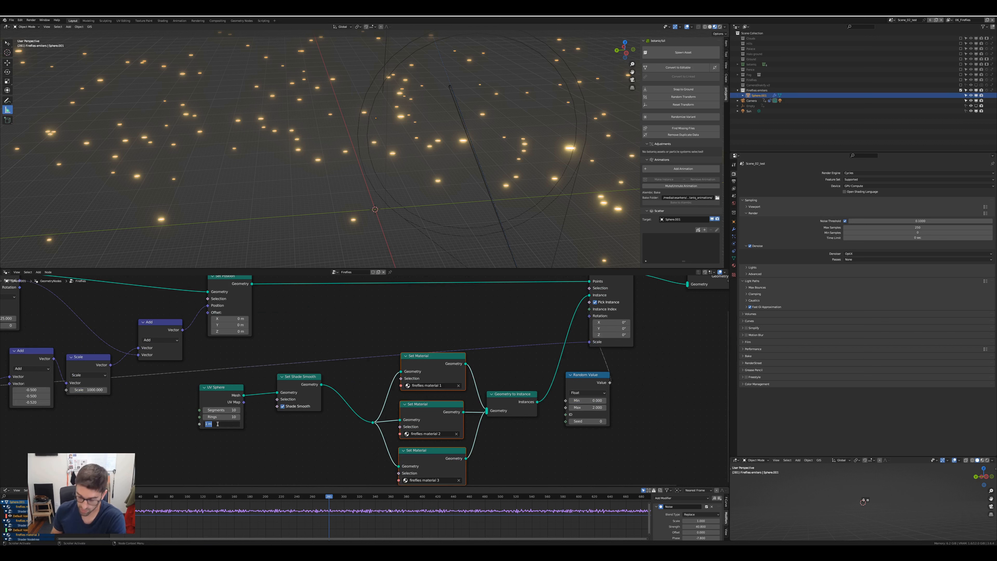
pyautogui.press('Return')
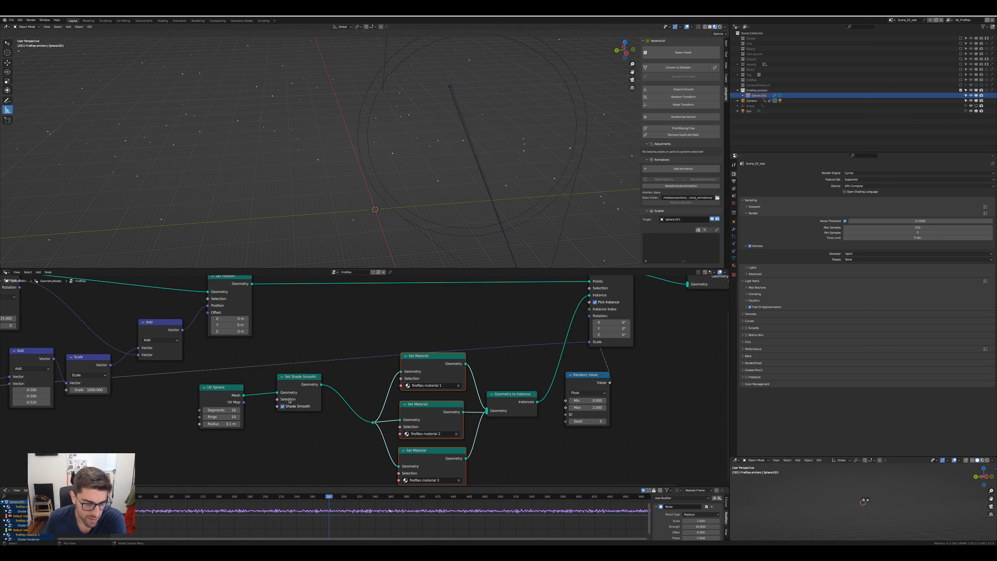
# Shift the Set Shade Smooth node slightly and trace the Geometry to Instance node's connections to Set Material and Instance on Points.
pyautogui.moveTo(297, 380); pyautogui.dragTo(296, 383)
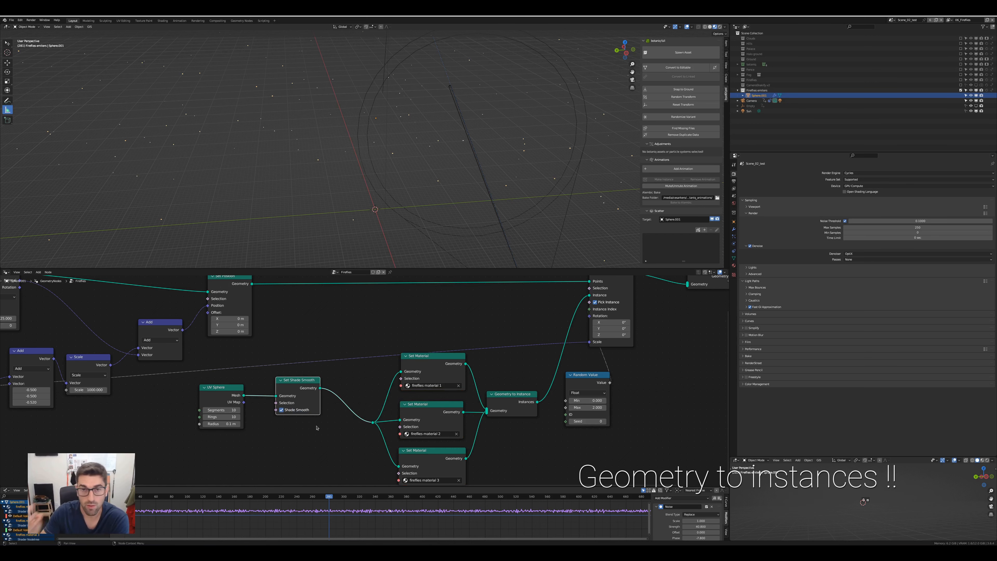
pyautogui.moveTo(512, 399); pyautogui.dragTo(397, 370, button='middle')
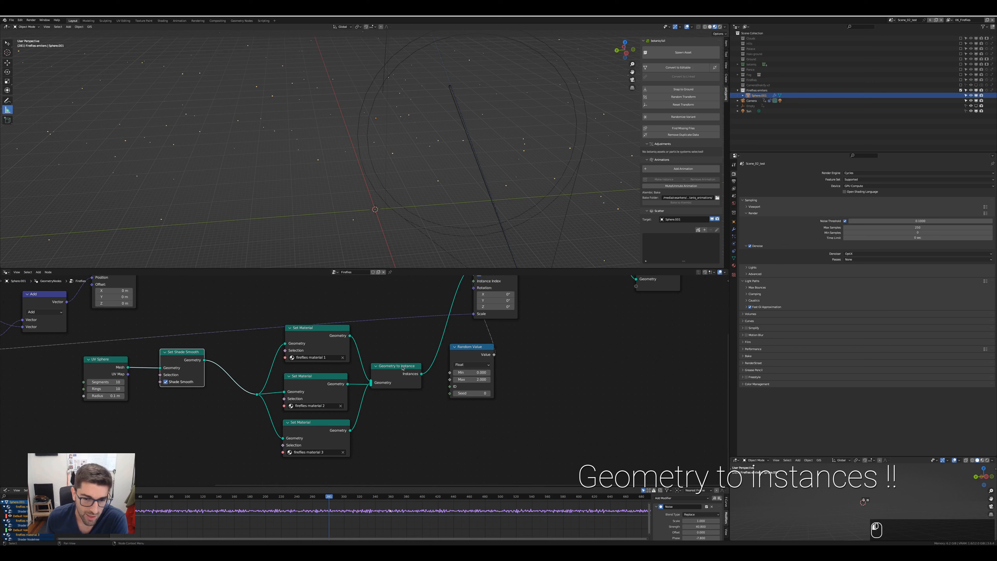
pyautogui.scroll(-3, 428, 413)
pyautogui.moveTo(464, 433); pyautogui.dragTo(459, 444, button='middle')
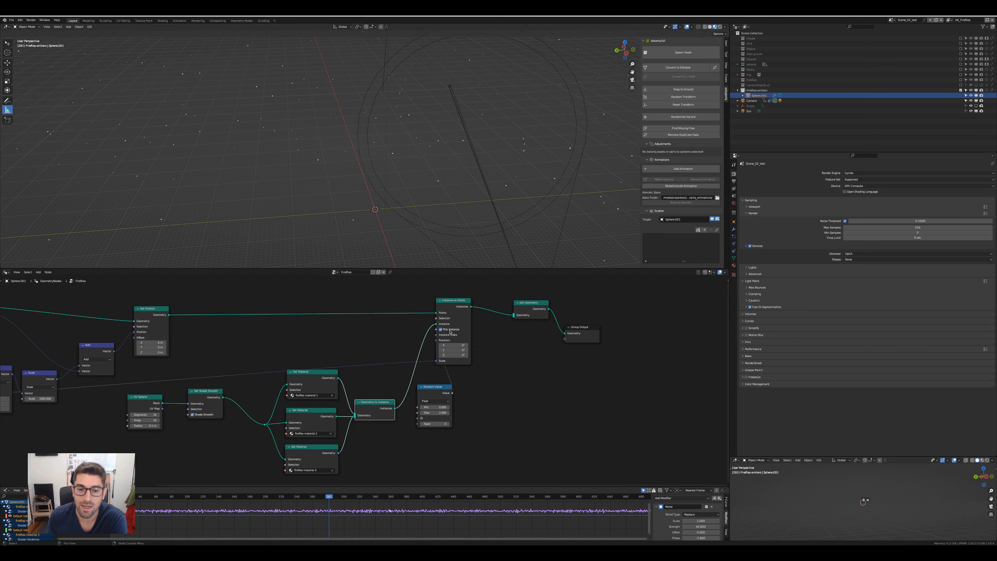
pyautogui.scroll(3, 372, 446)
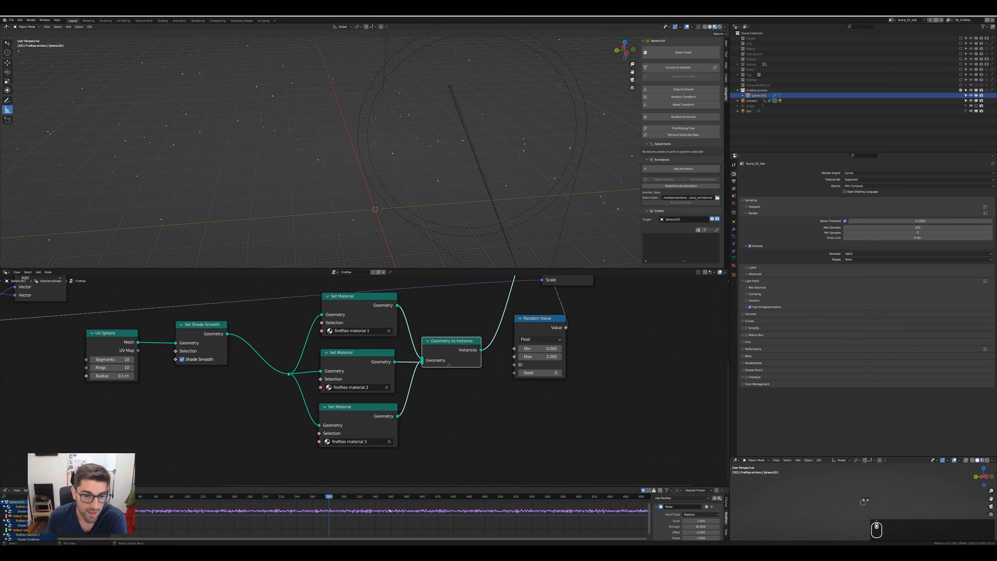
pyautogui.moveTo(403, 406); pyautogui.dragTo(379, 425, button='middle')
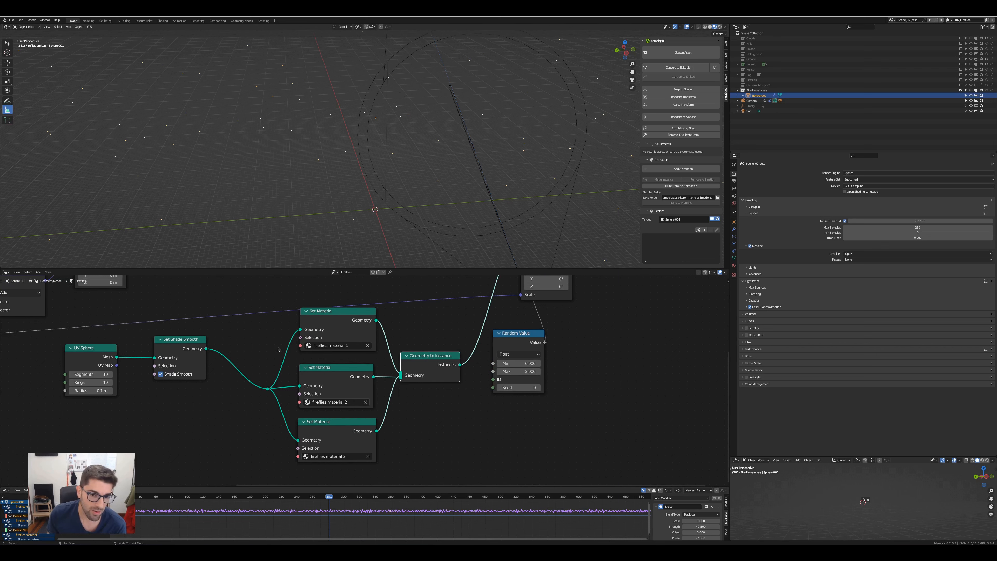
# Select the three Set Material nodes in turn and move the fireflies material 1 node slightly closer to the material 2 node.
pyautogui.click(324, 312)
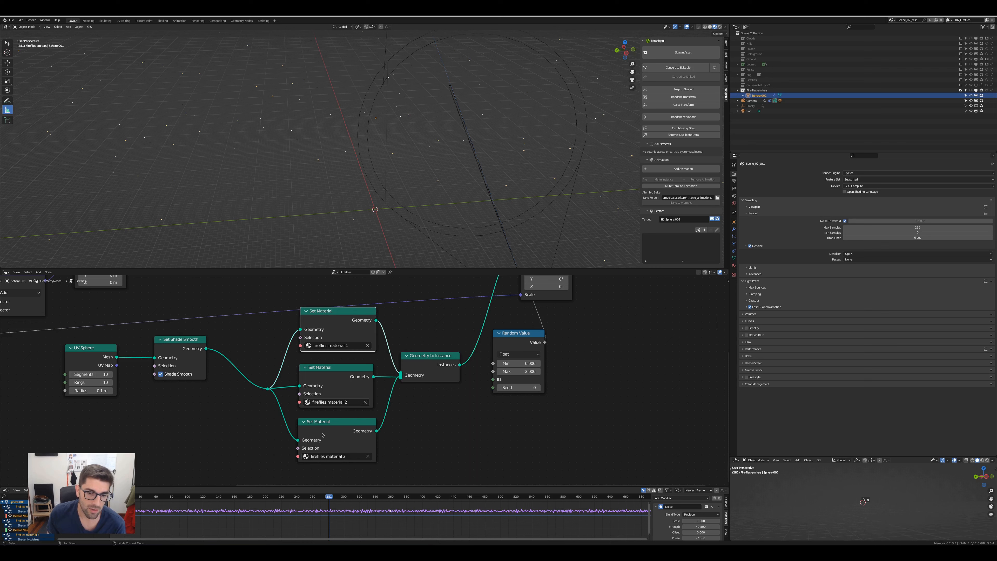
pyautogui.click(339, 375)
pyautogui.click(331, 423)
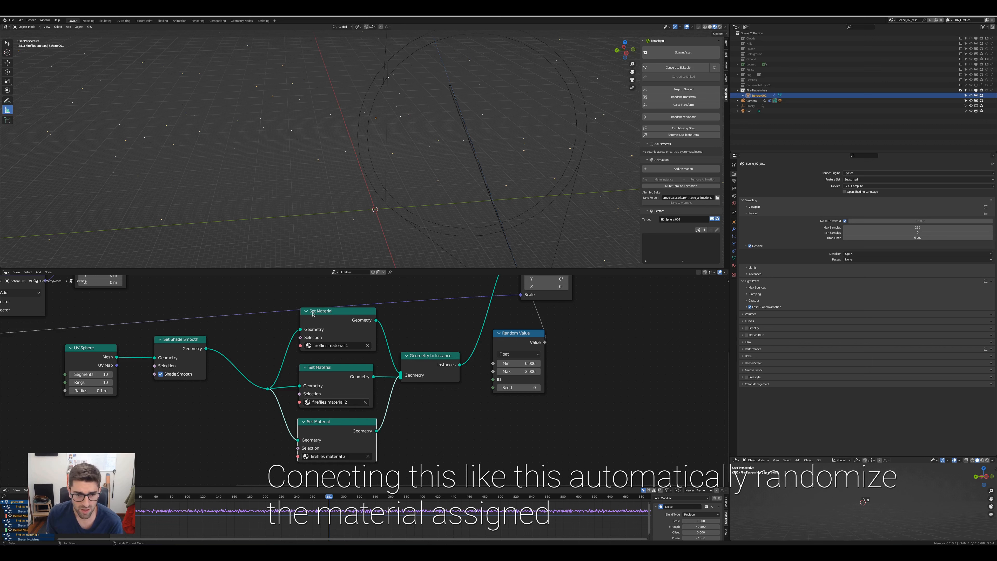
pyautogui.moveTo(313, 314); pyautogui.dragTo(306, 320)
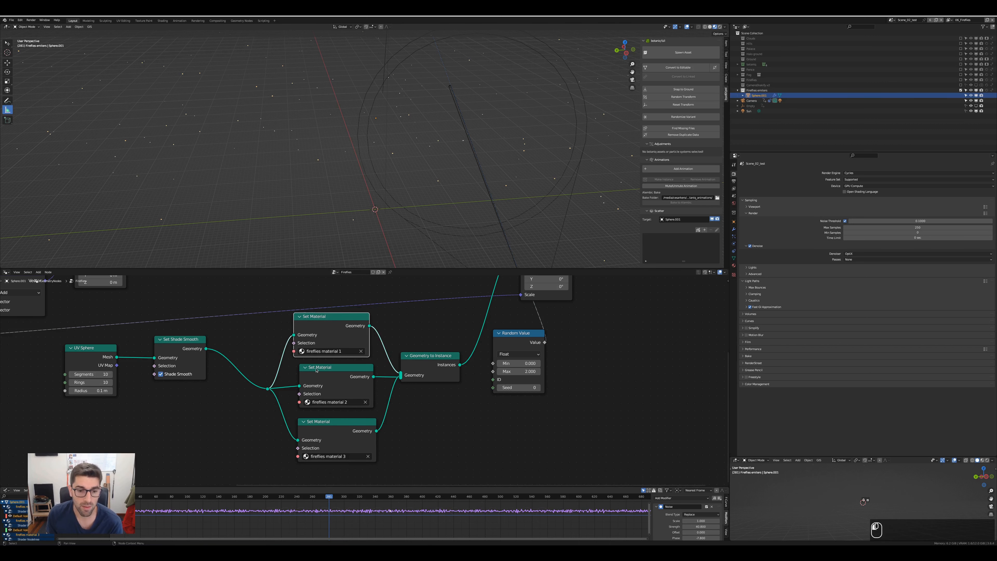
# Move the fireflies material 2 and 3 Set Material nodes into line beneath the material 1 node.
pyautogui.moveTo(316, 370); pyautogui.dragTo(324, 419)
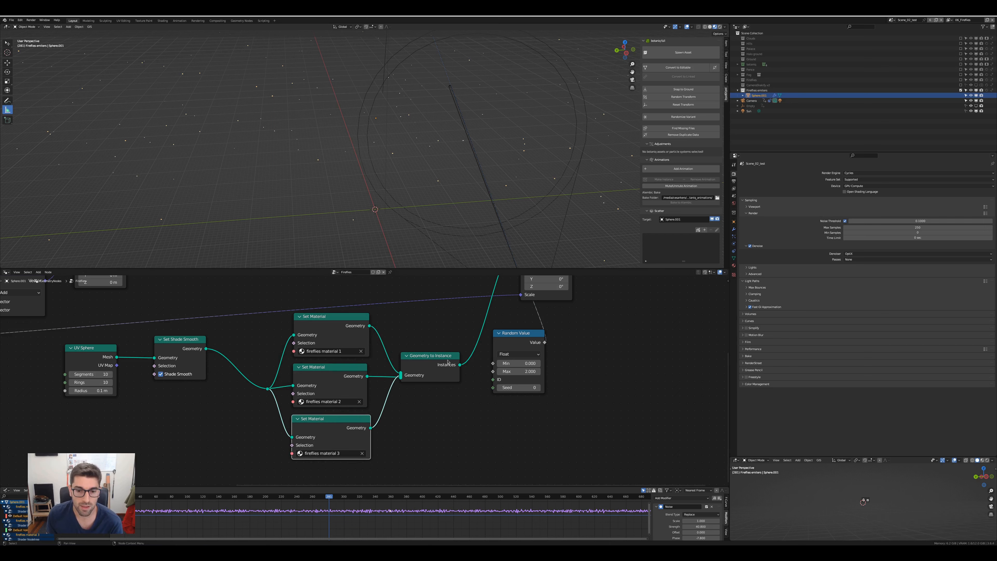
pyautogui.scroll(-3, 467, 393)
pyautogui.moveTo(469, 394); pyautogui.dragTo(425, 470, button='middle')
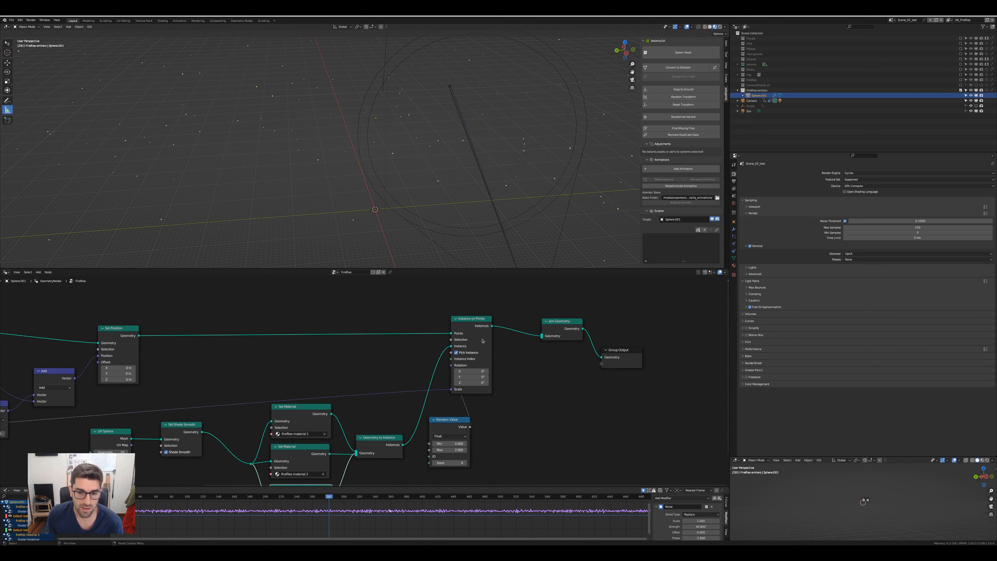
pyautogui.scroll(-3, 364, 393)
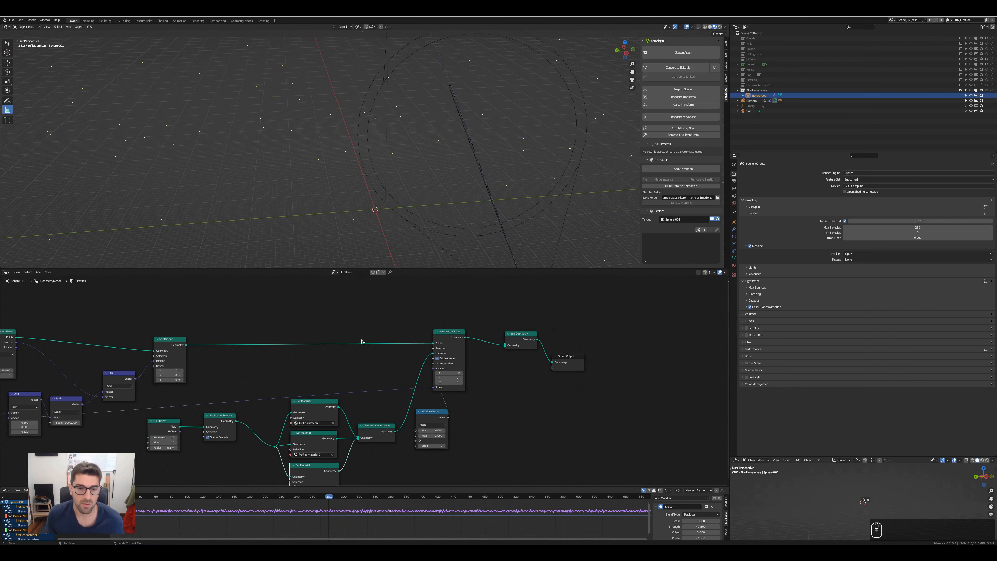
# Zoom in on a single firefly in the viewport and play the animation to examine its movement.
pyautogui.scroll(3, 390, 201)
pyautogui.scroll(3, 470, 111)
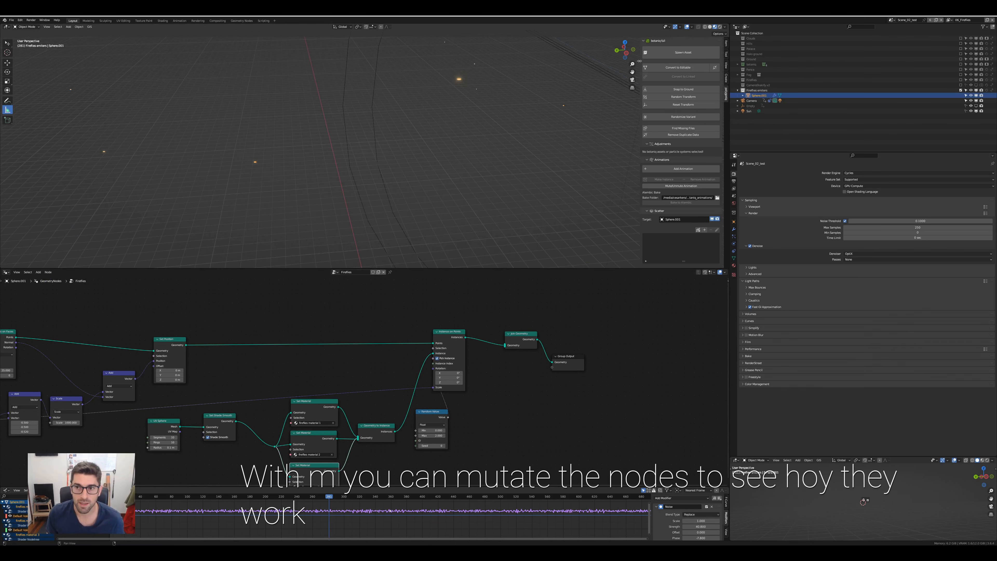
pyautogui.scroll(3, 247, 180)
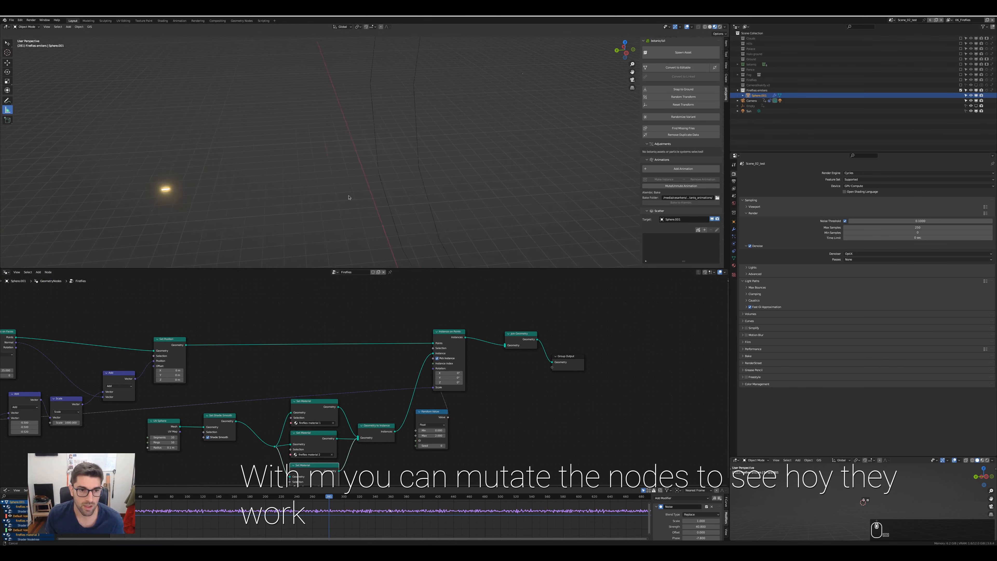
pyautogui.keyDown('shift'); pyautogui.moveTo(349, 198); pyautogui.dragTo(374, 200, button='middle'); pyautogui.keyUp('shift')
pyautogui.scroll(-2, 333, 193)
pyautogui.press('space')
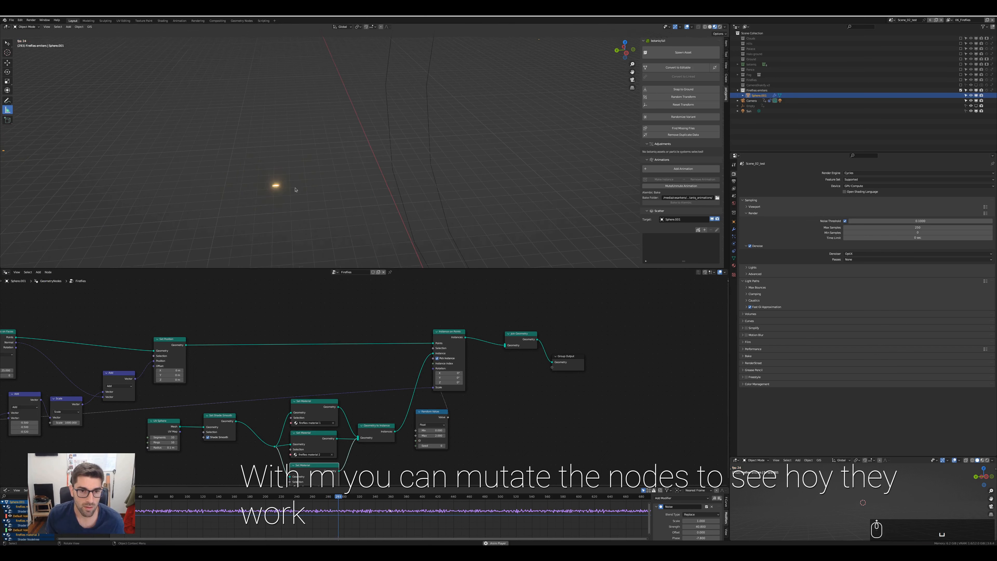
# Set the UV Sphere node's radius to 1 m.
pyautogui.scroll(2, 292, 194)
pyautogui.keyDown('shift'); pyautogui.moveTo(278, 211); pyautogui.dragTo(443, 159, button='middle'); pyautogui.keyUp('shift')
pyautogui.scroll(-3, 443, 158)
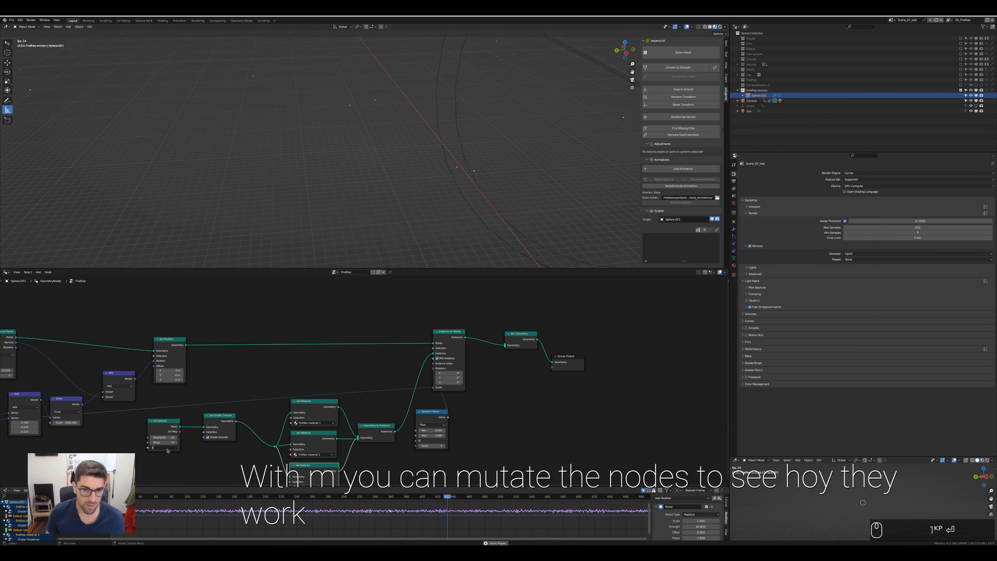
pyautogui.press('Return')
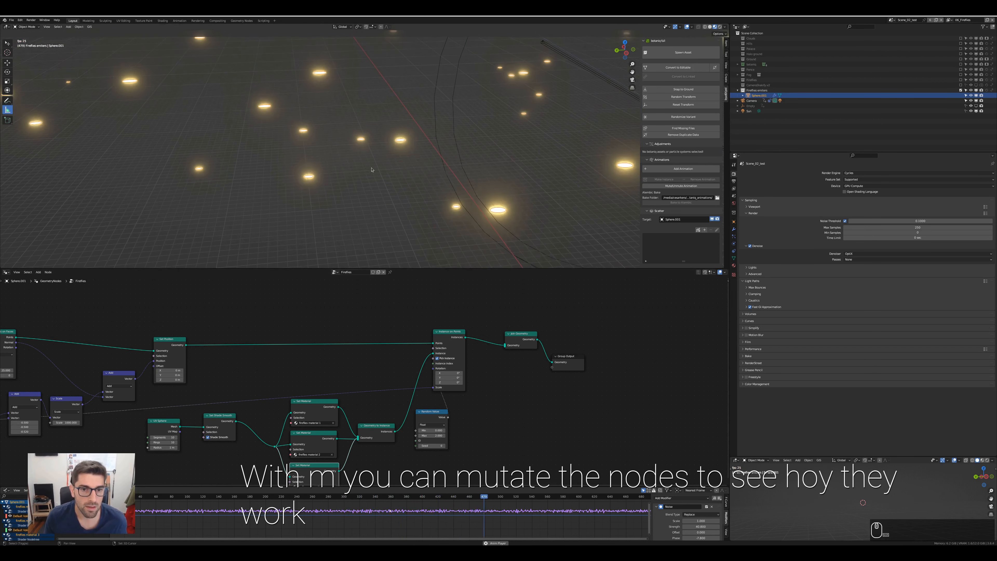
# Mute the Set Material nodes for fireflies material 1 and 2 while the animation plays, and view the effect on the fireflies.
pyautogui.click(314, 405)
pyautogui.press('m')
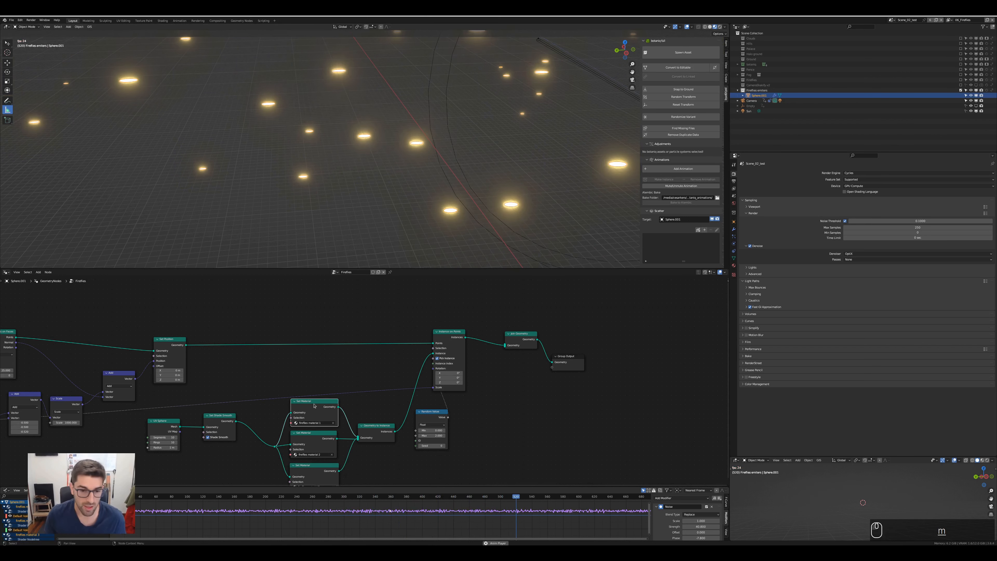
pyautogui.click(312, 436)
pyautogui.press('m')
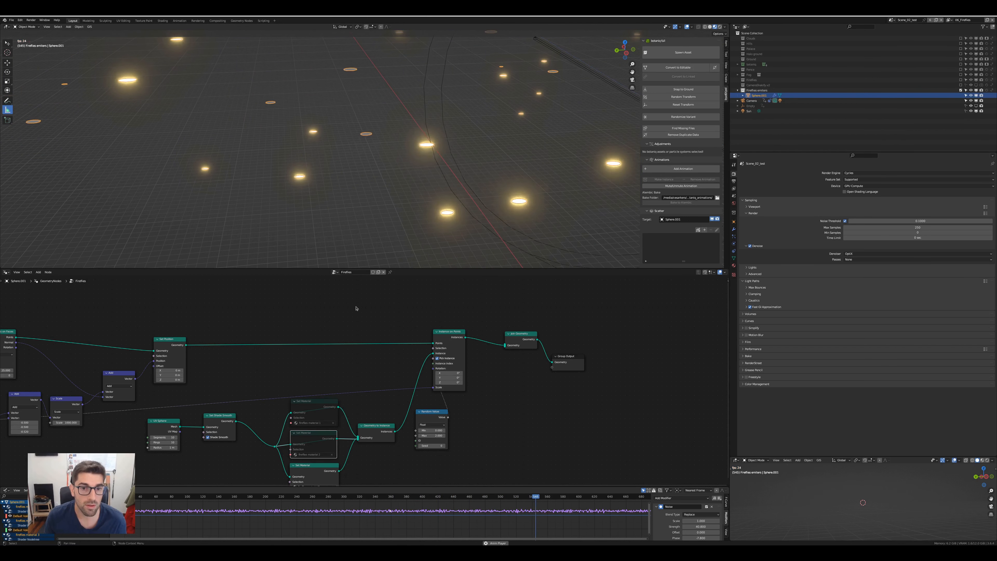
pyautogui.scroll(-4, 377, 198)
pyautogui.moveTo(379, 200); pyautogui.dragTo(299, 176, button='middle')
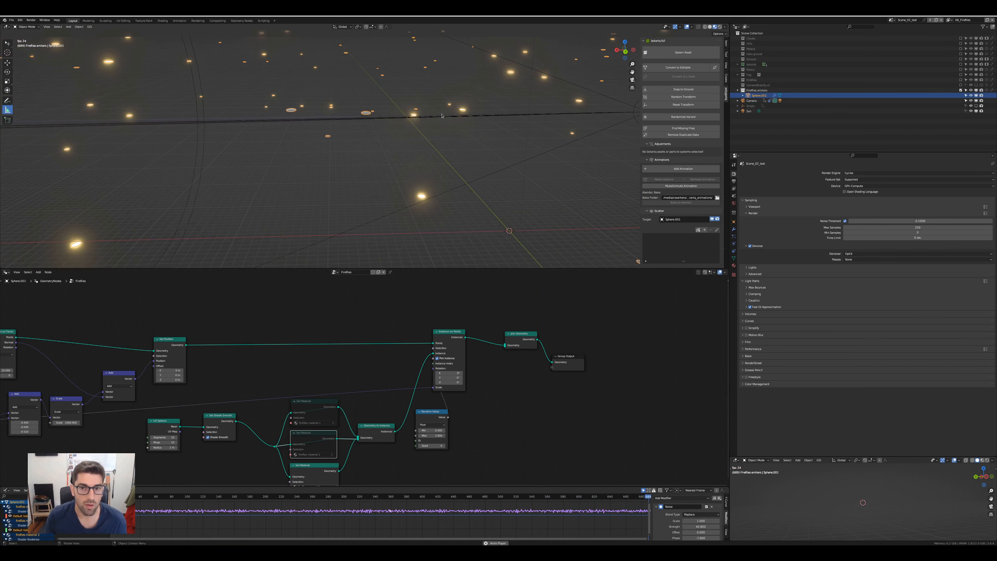
# Mute the fireflies material 3 node, restore the Set Material nodes, and toggle the material 1 node's muting to compare the glow.
pyautogui.click(310, 469)
pyautogui.press('m')
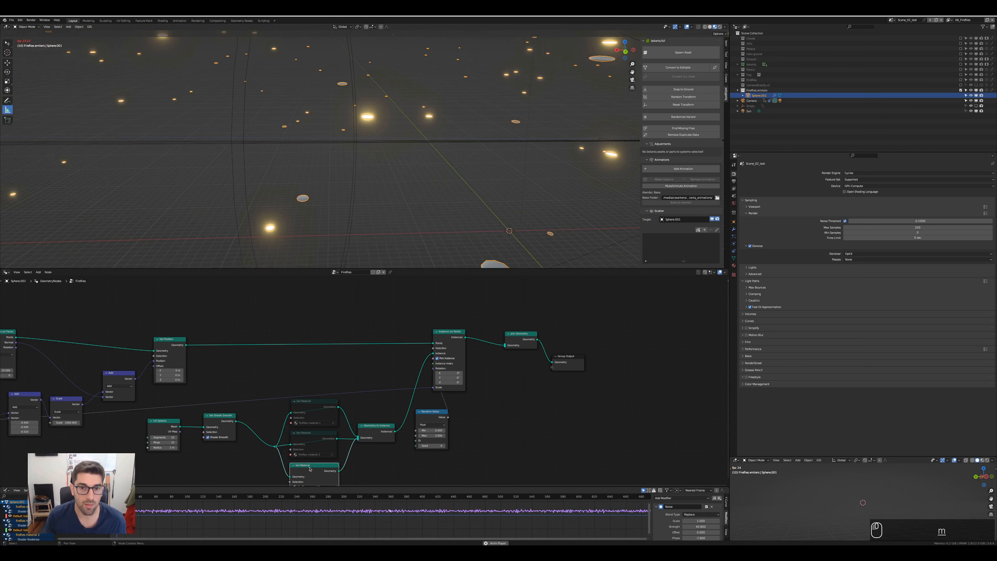
pyautogui.click(315, 439)
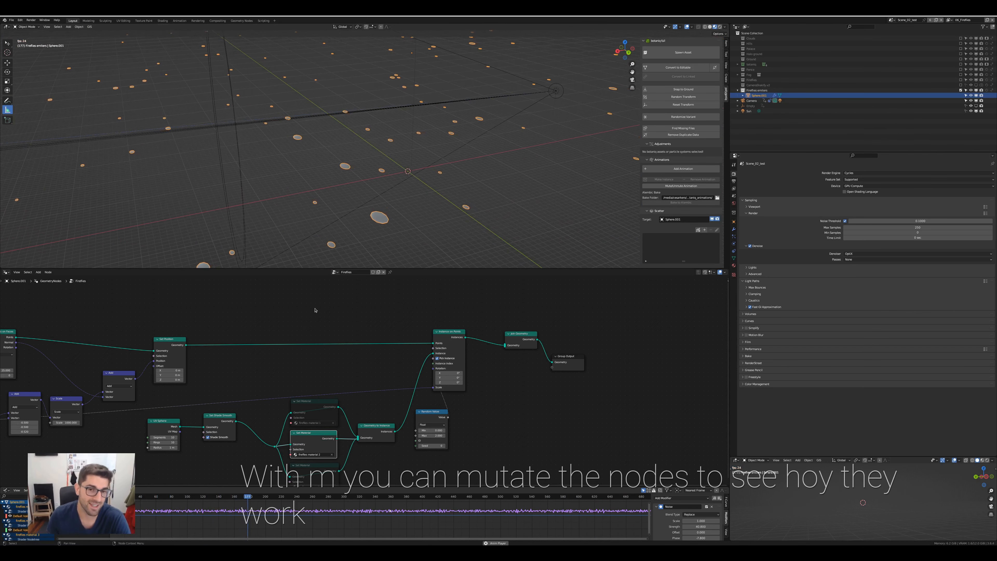
pyautogui.click(316, 440)
pyautogui.press('m')
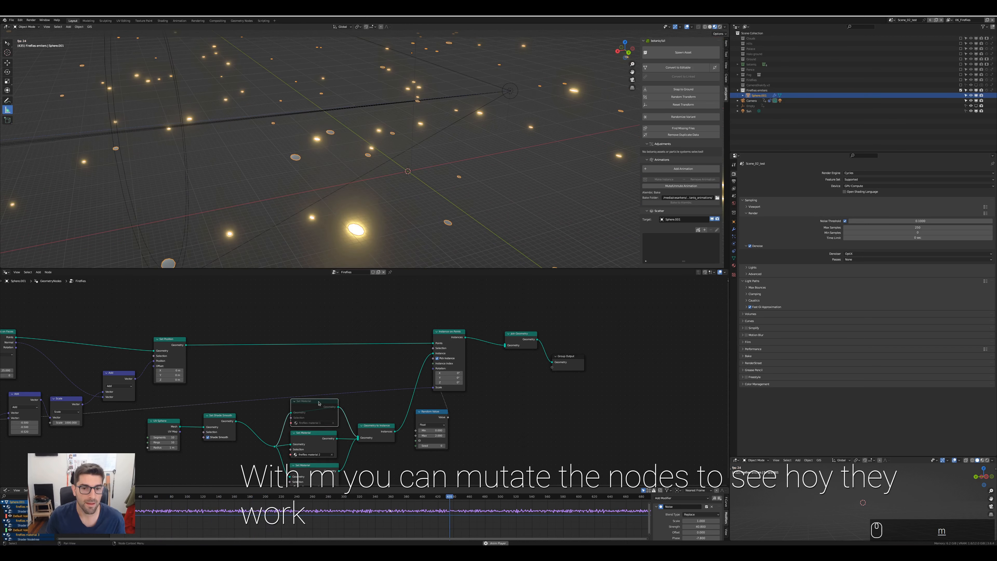
pyautogui.press('m')
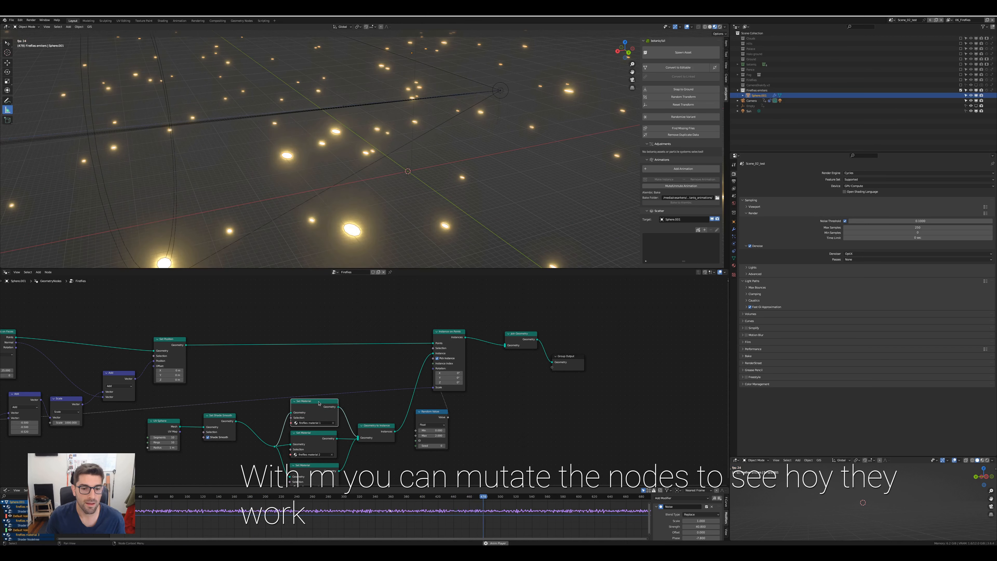
pyautogui.press('m')
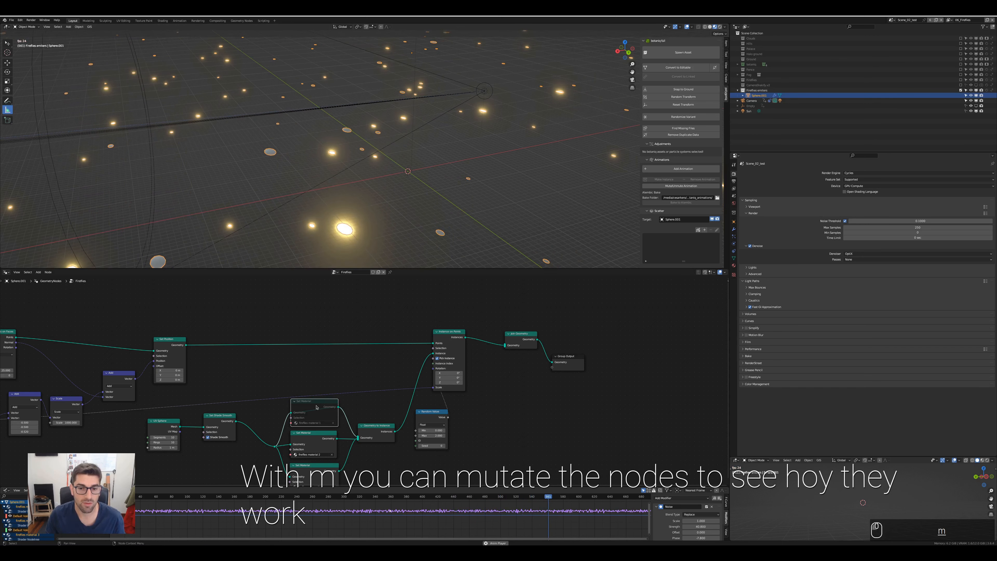
pyautogui.press('m')
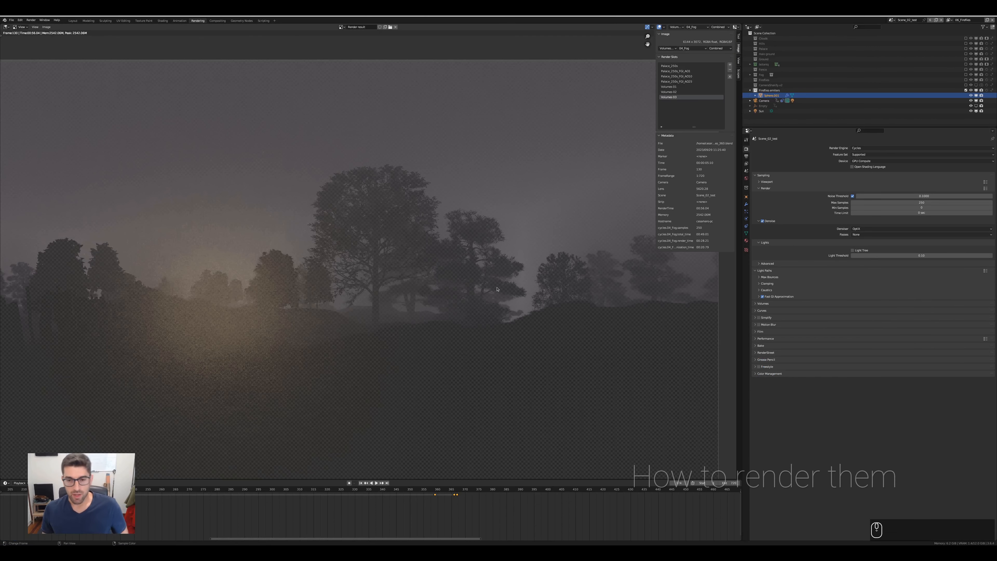
# Set the render resolution scale to 100%.
pyautogui.scroll(-2, 496, 289)
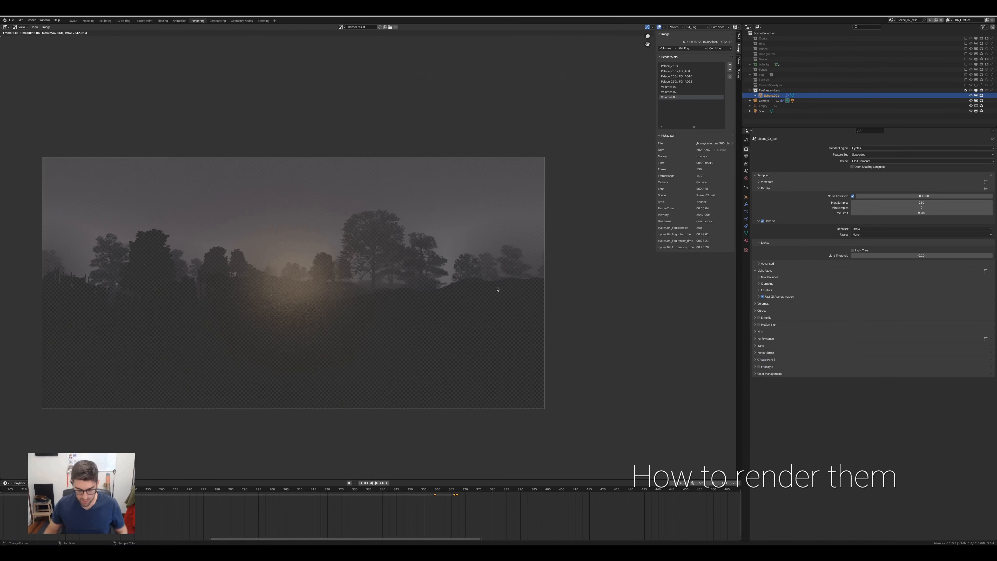
pyautogui.click(745, 157)
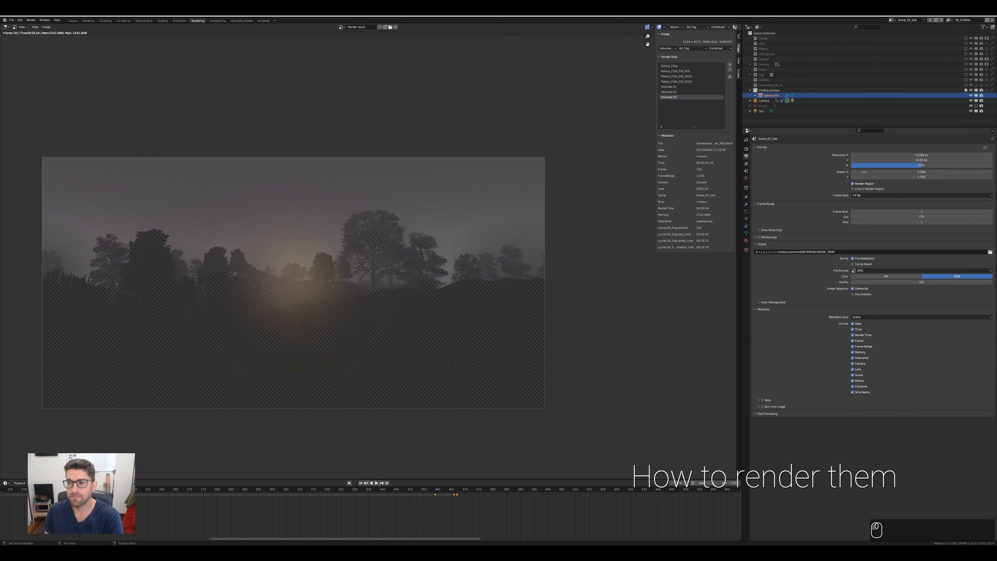
pyautogui.click(963, 166)
pyautogui.write('00')
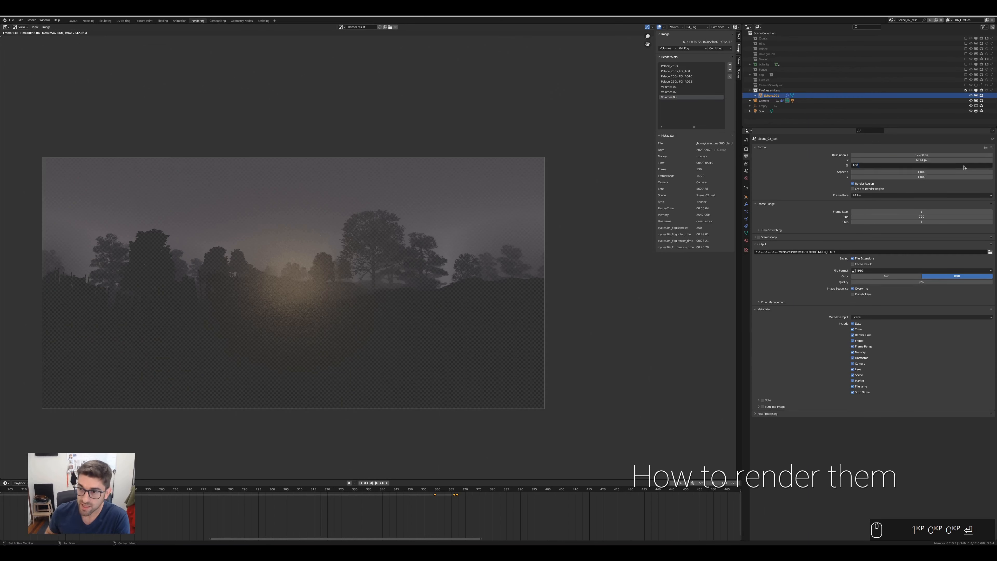
pyautogui.press('Return')
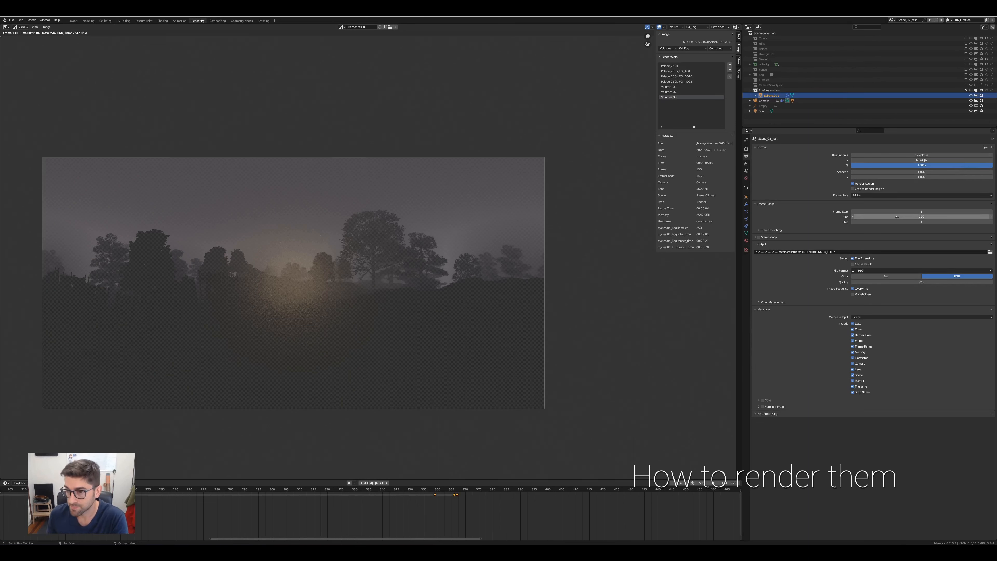
# Set the render's maximum samples to 200.
pyautogui.click(747, 150)
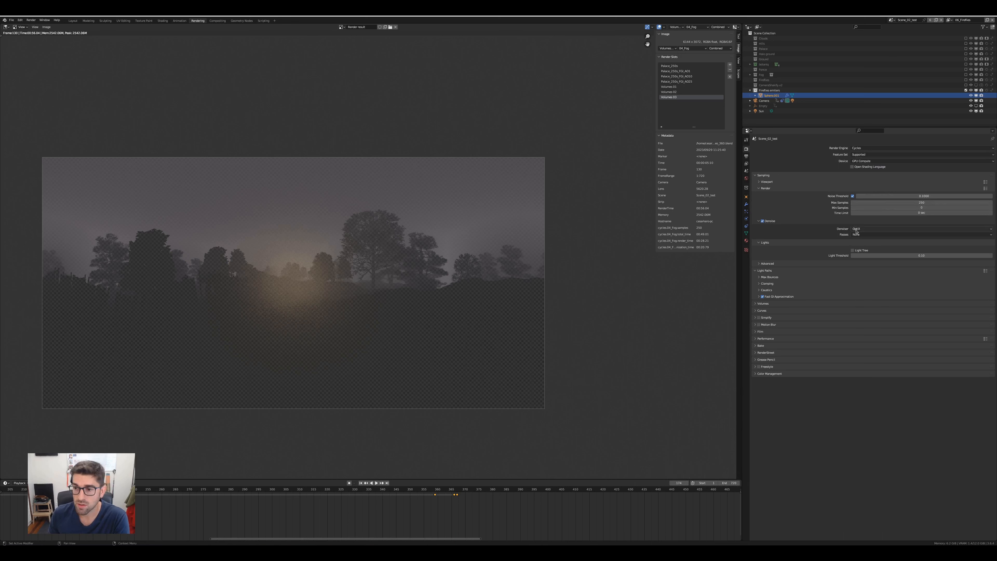
pyautogui.click(923, 203)
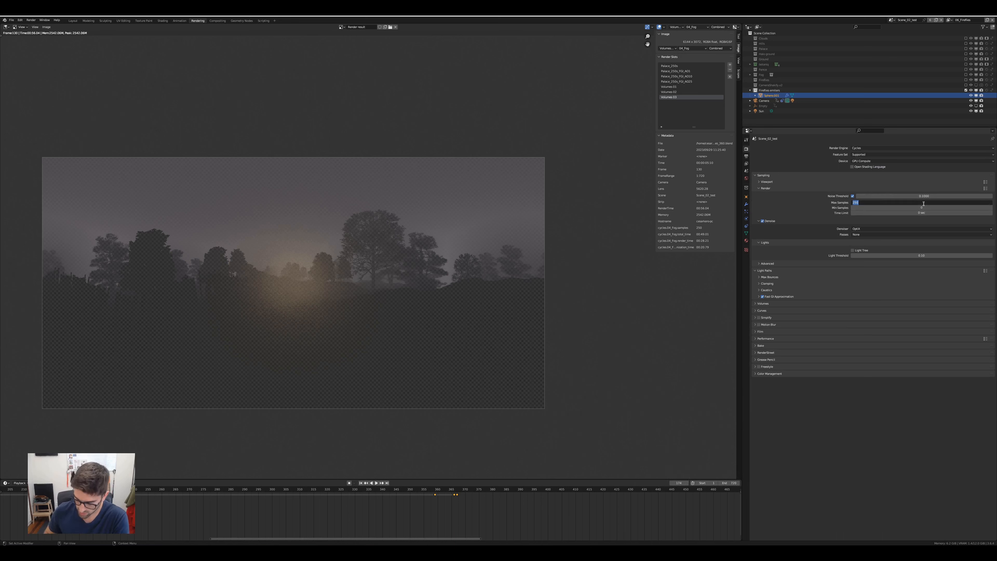
pyautogui.write('200')
pyautogui.press('Return')
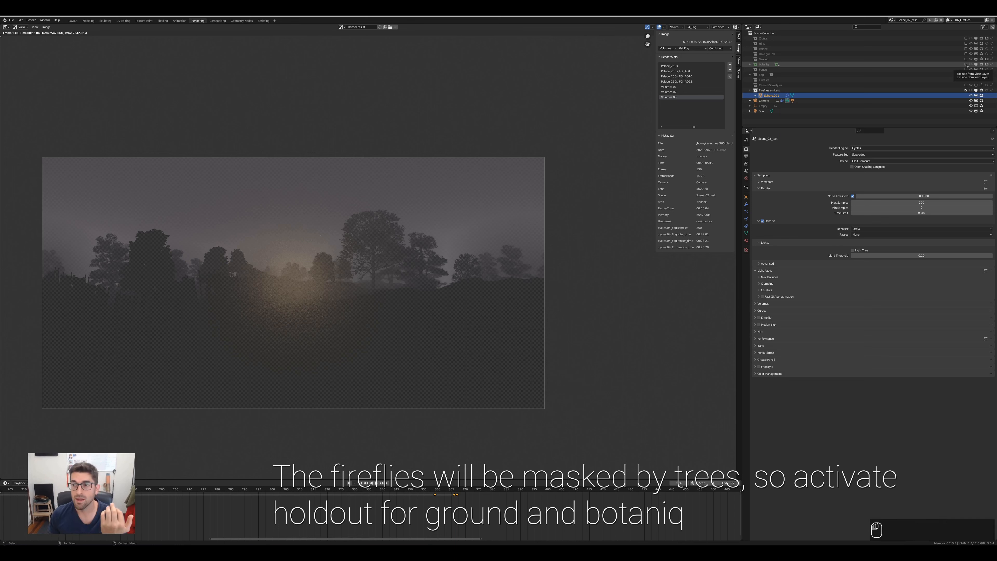
# Include the botaniq and Ground collections in the fireflies view layer, and inspect a test render of the layer.
pyautogui.click(966, 64)
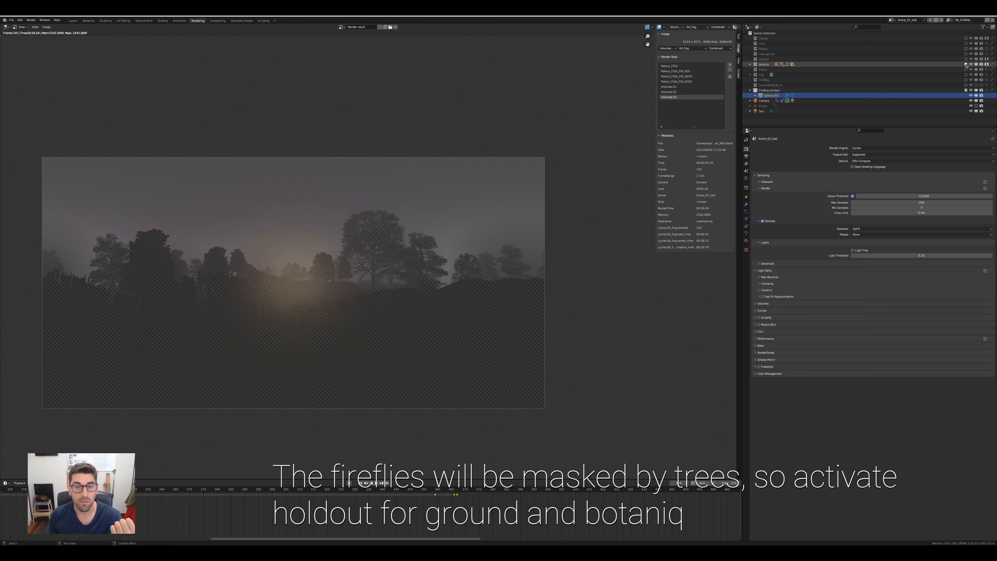
pyautogui.click(966, 59)
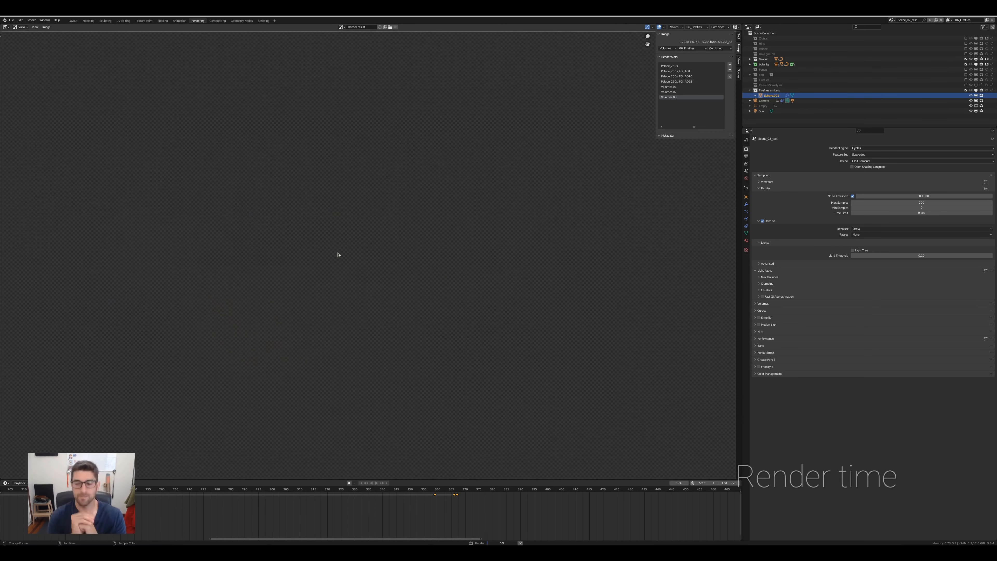
pyautogui.scroll(5, 451, 271)
pyautogui.scroll(-3, 436, 272)
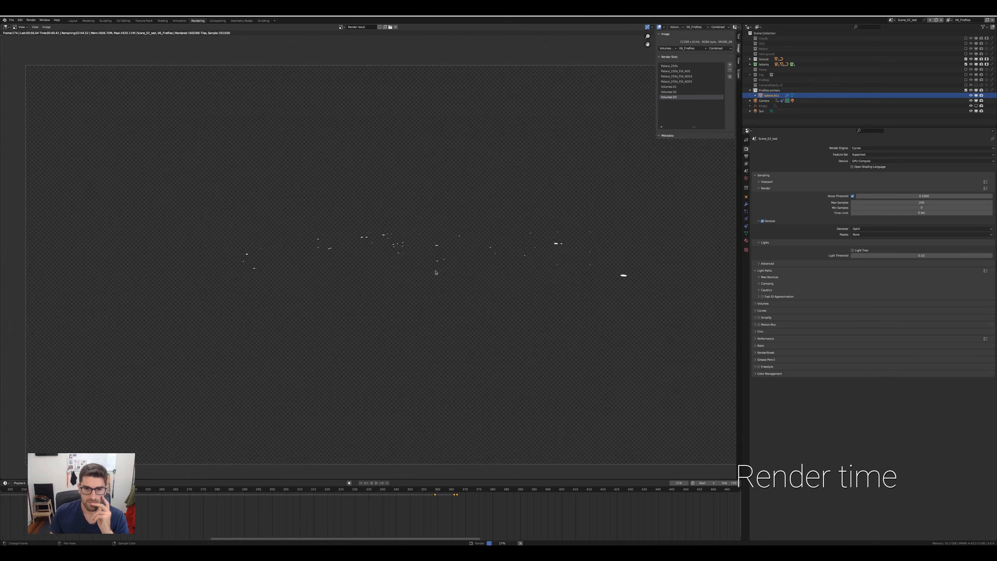
pyautogui.scroll(-1, 481, 298)
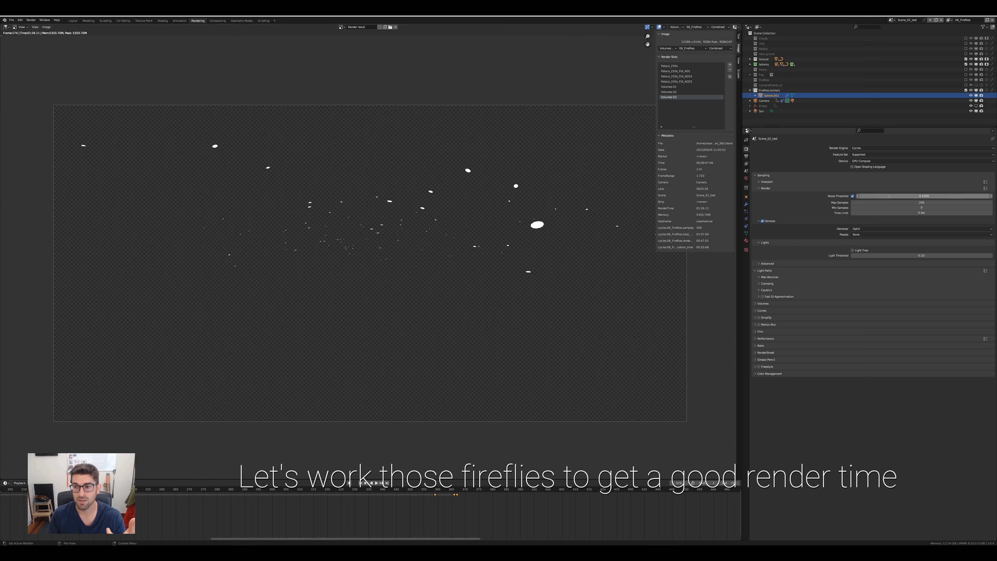
# Set the render noise threshold to 1 and the maximum samples to 100.
pyautogui.click(910, 195)
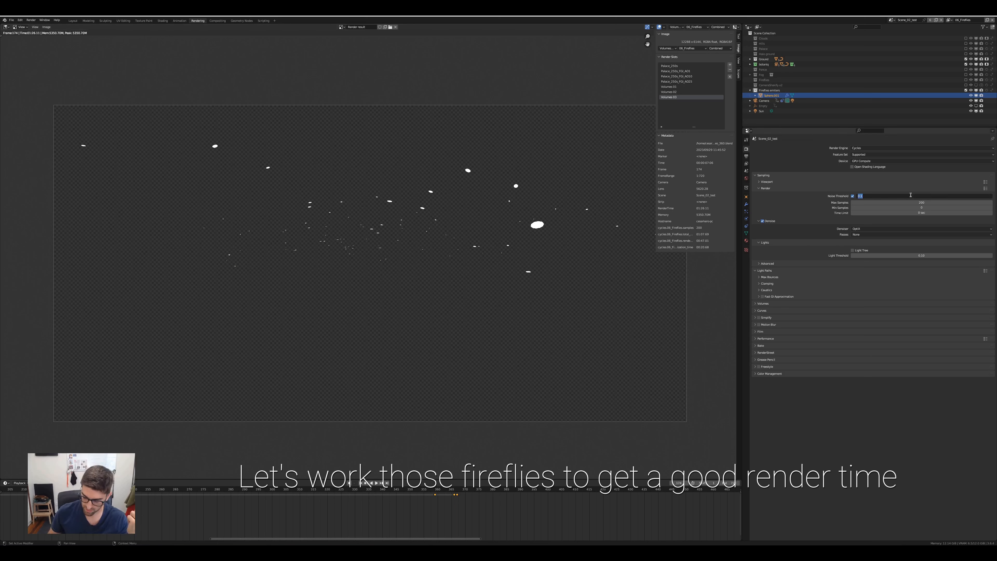
pyautogui.write('1')
pyautogui.press('Return')
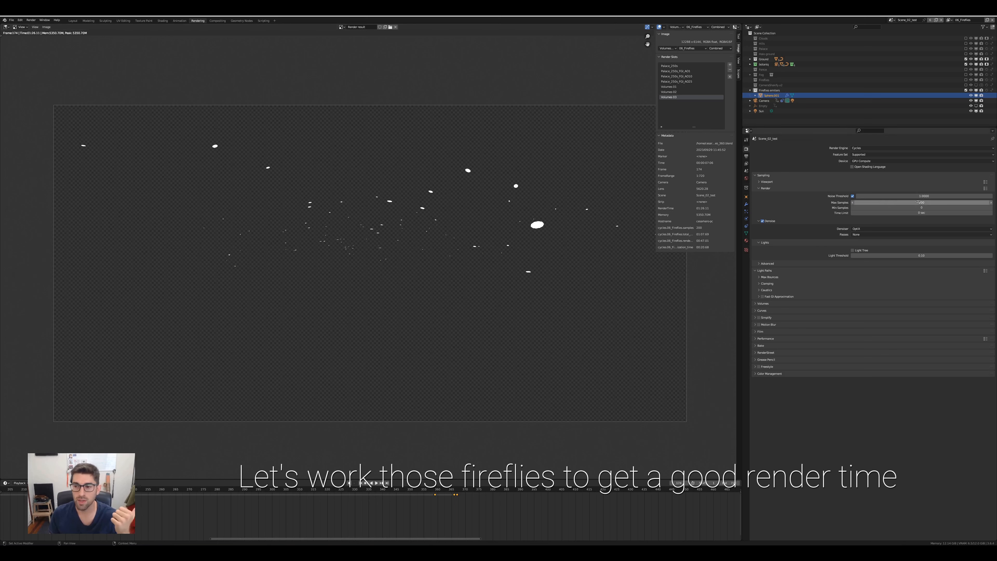
pyautogui.click(918, 202)
pyautogui.write('100')
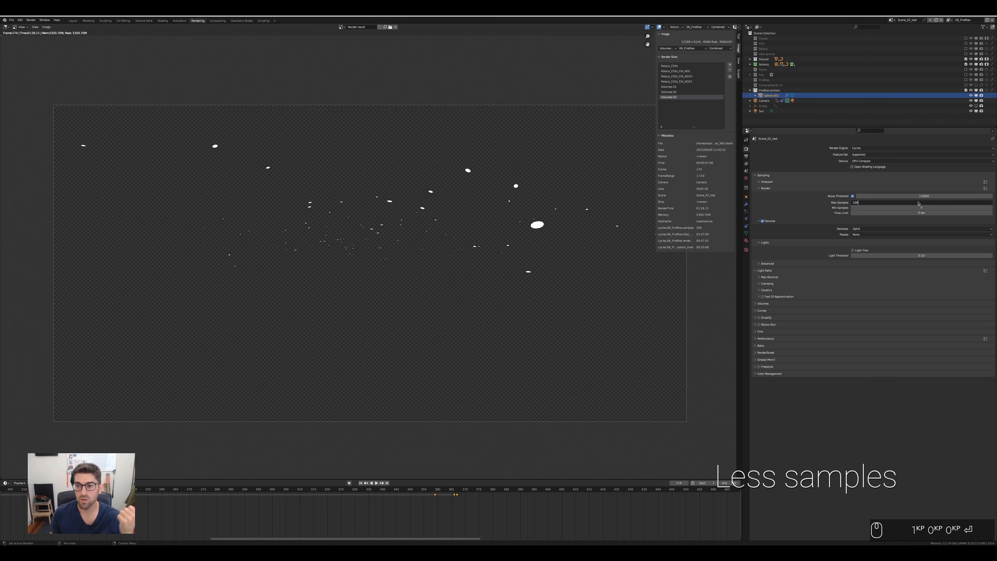
pyautogui.press('Return')
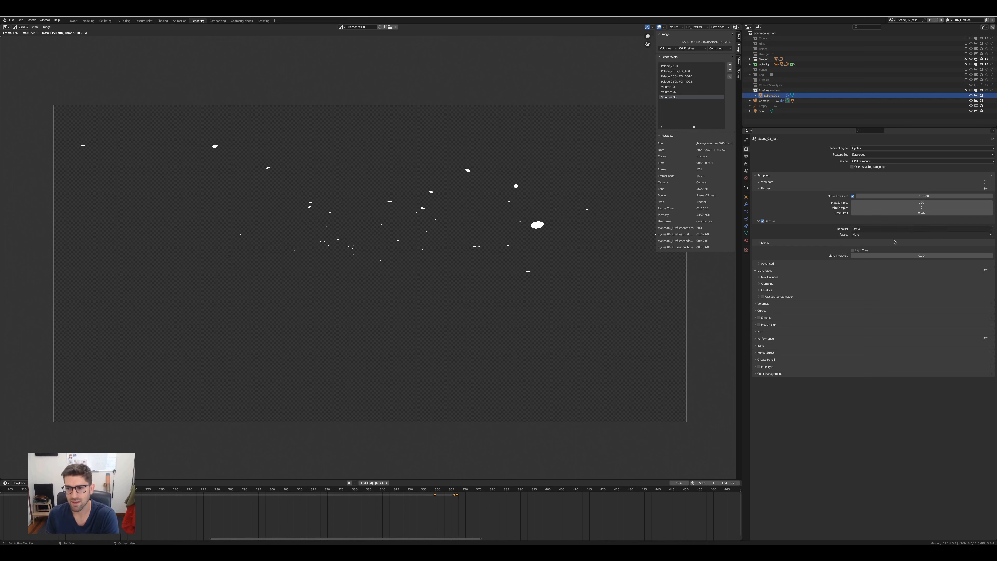
# Enable Fast GI Approximation and Simplify for the fireflies render.
pyautogui.click(762, 297)
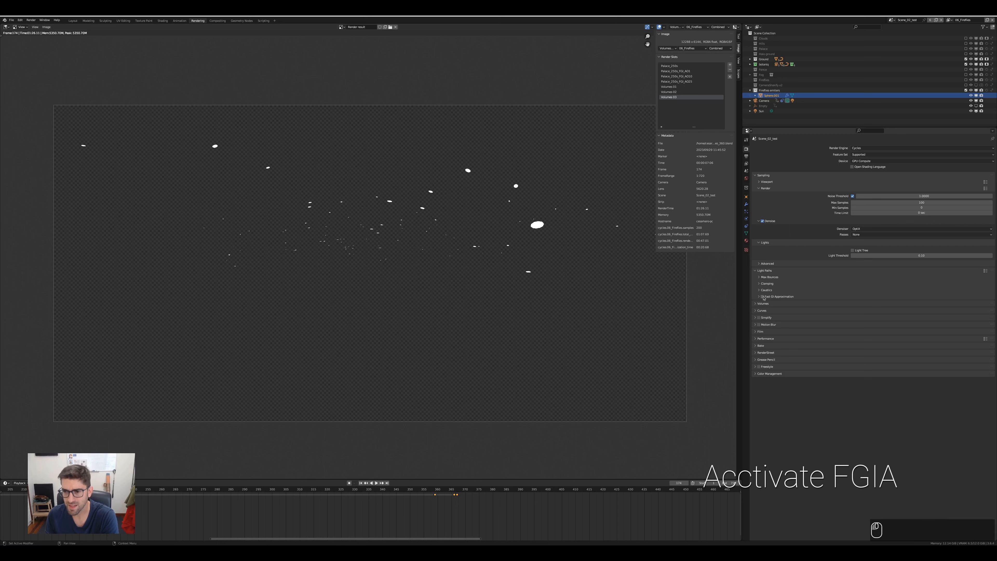
pyautogui.click(757, 318)
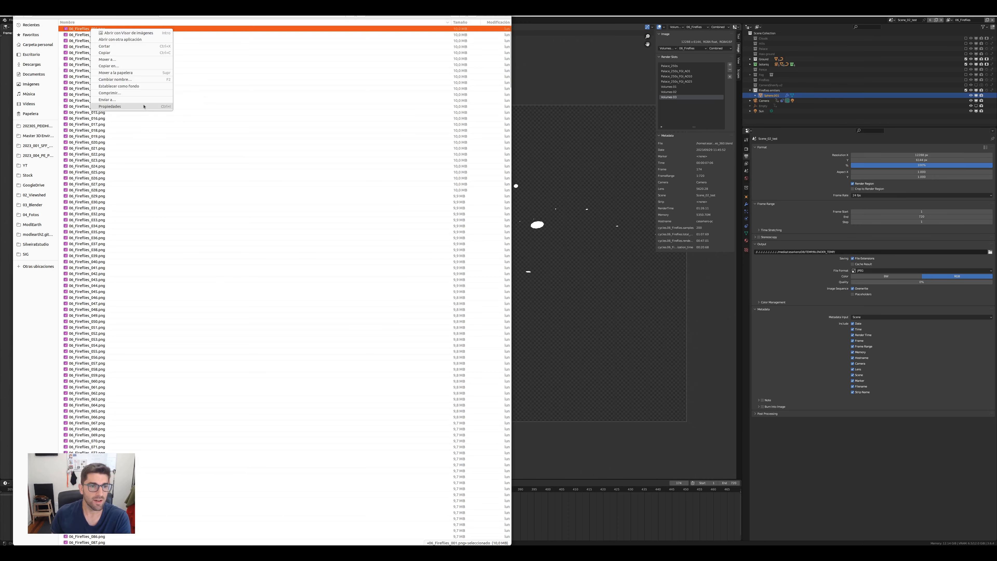
# Check the image dimensions of 06_Fireflies_001.png in its file properties.
pyautogui.click(131, 107)
pyautogui.click(320, 229)
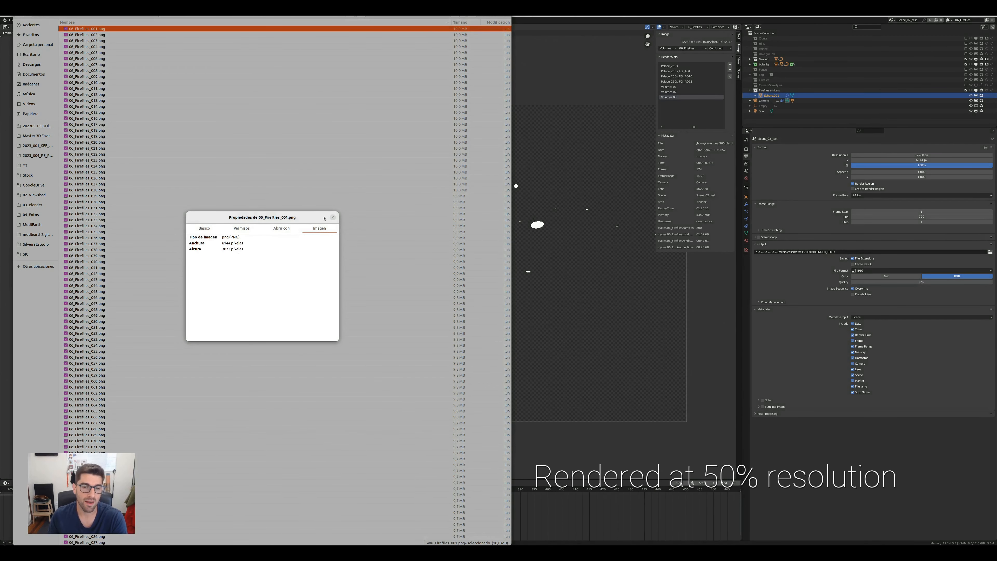
# Close the image properties, set the render resolution to 50% and render the fireflies layer's current frame.
pyautogui.click(333, 218)
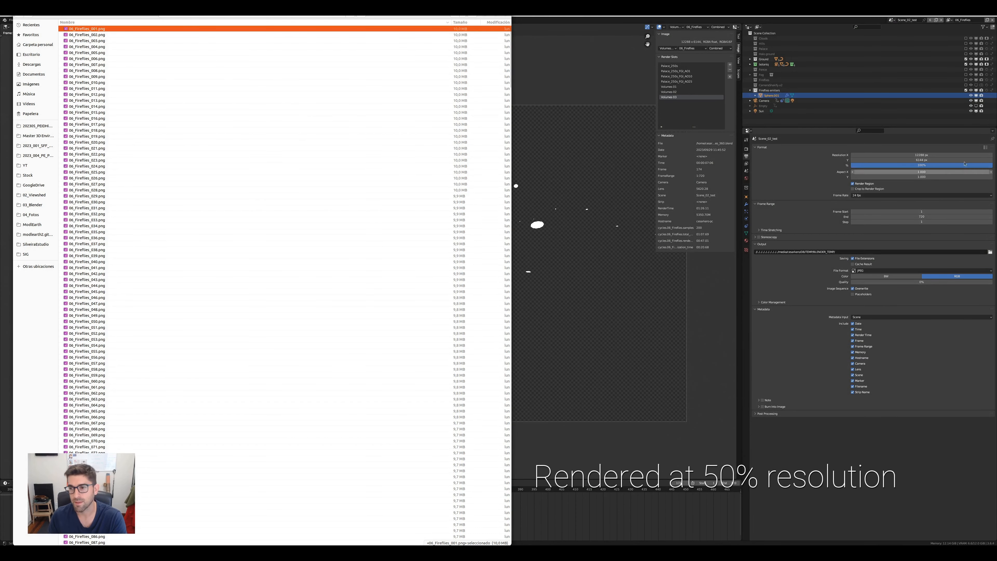
pyautogui.click(919, 165)
pyautogui.write('50')
pyautogui.press('Return')
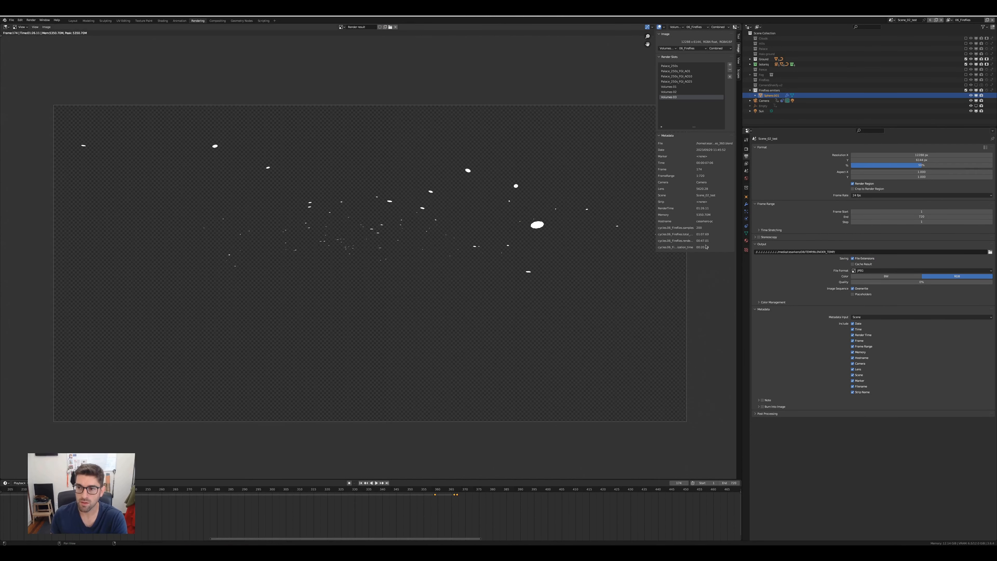
pyautogui.press('F12')
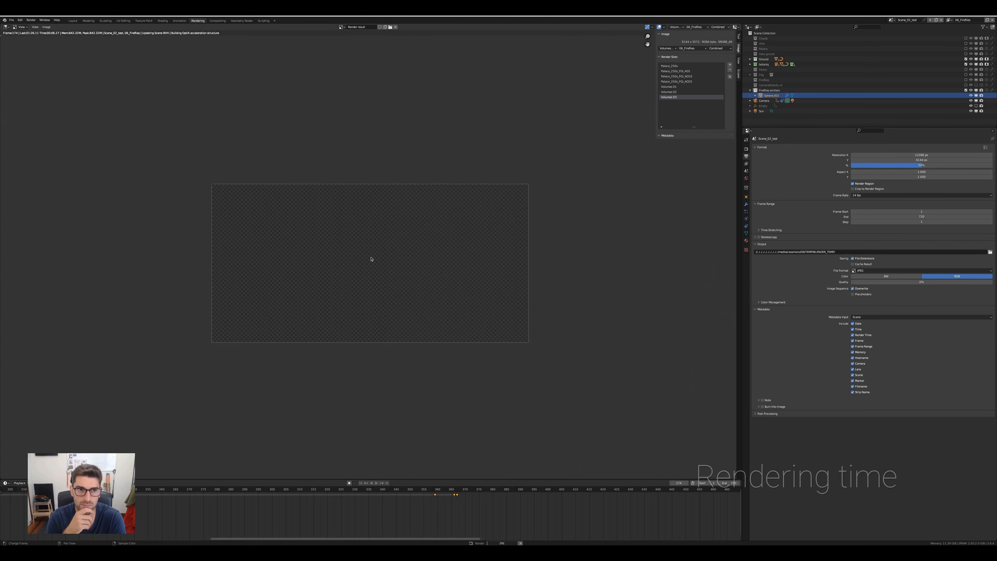
pyautogui.scroll(3, 394, 275)
pyautogui.scroll(-3, 396, 274)
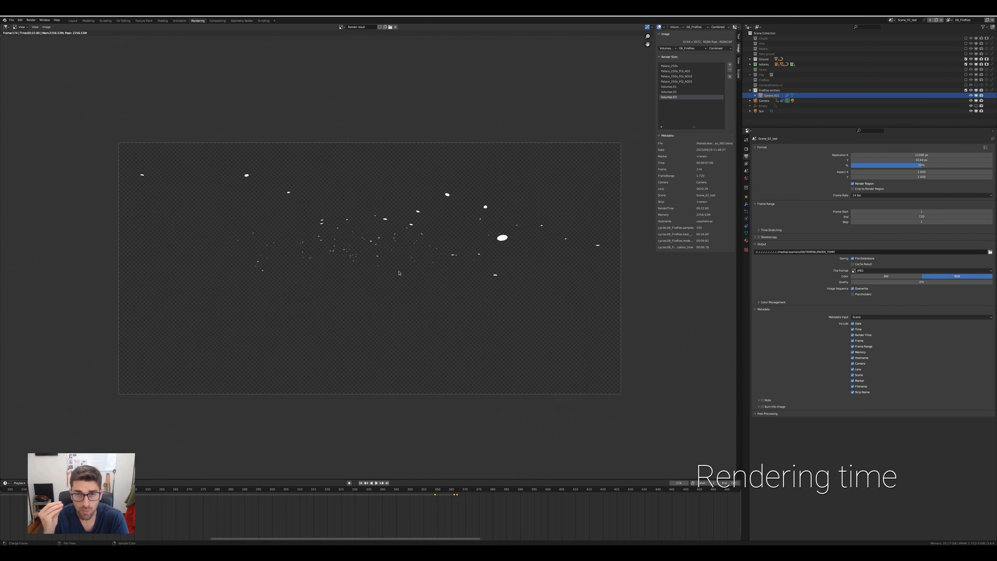
# Calculate the animation's total render time in hours for 720 frames at 22 seconds each.
pyautogui.write('720')
pyautogui.write('*22')
pyautogui.press('Return')
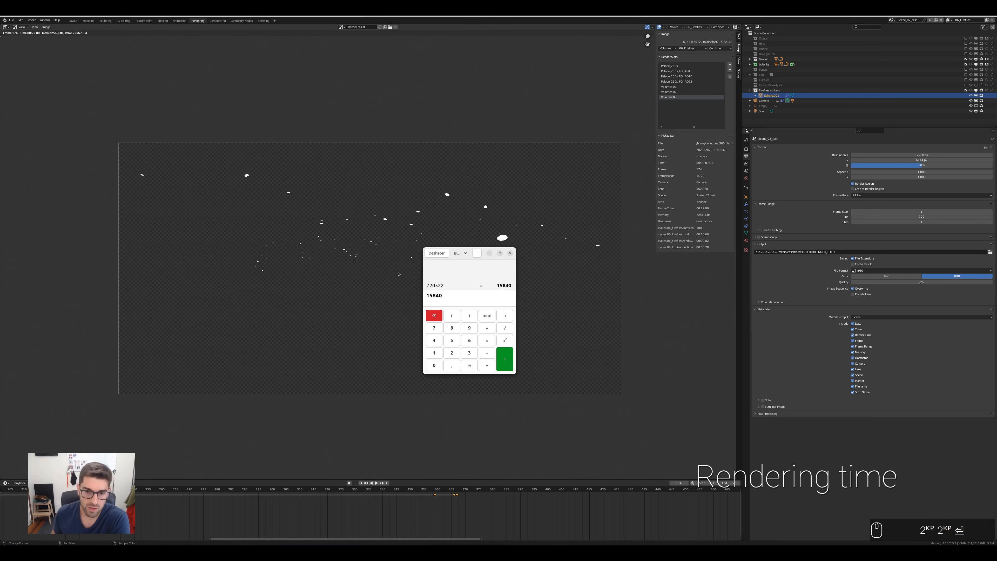
pyautogui.write('/60')
pyautogui.press('Return')
pyautogui.write('/60')
pyautogui.press('Return')
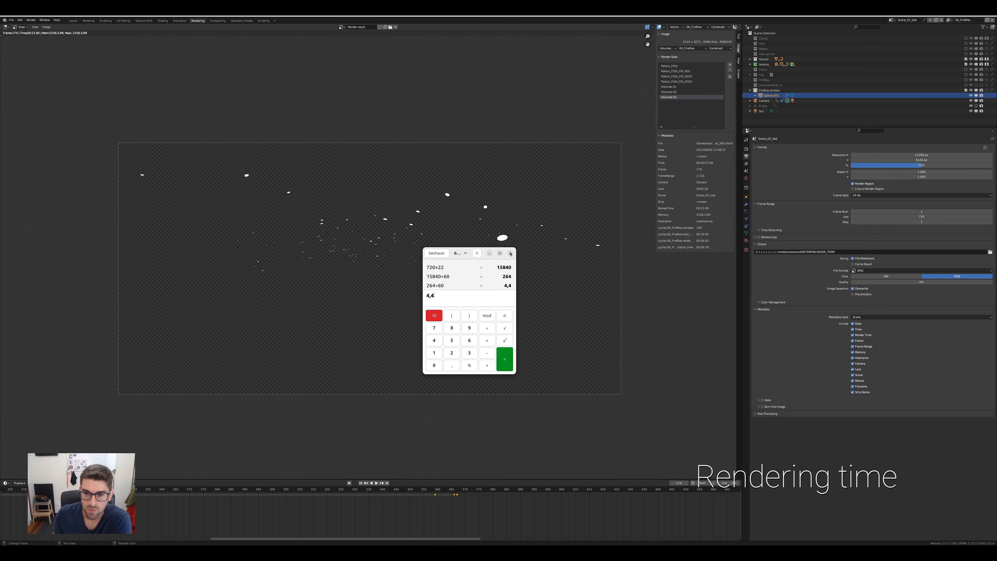
pyautogui.click(510, 254)
# Turn off render denoising and render the fireflies layer again.
pyautogui.click(746, 148)
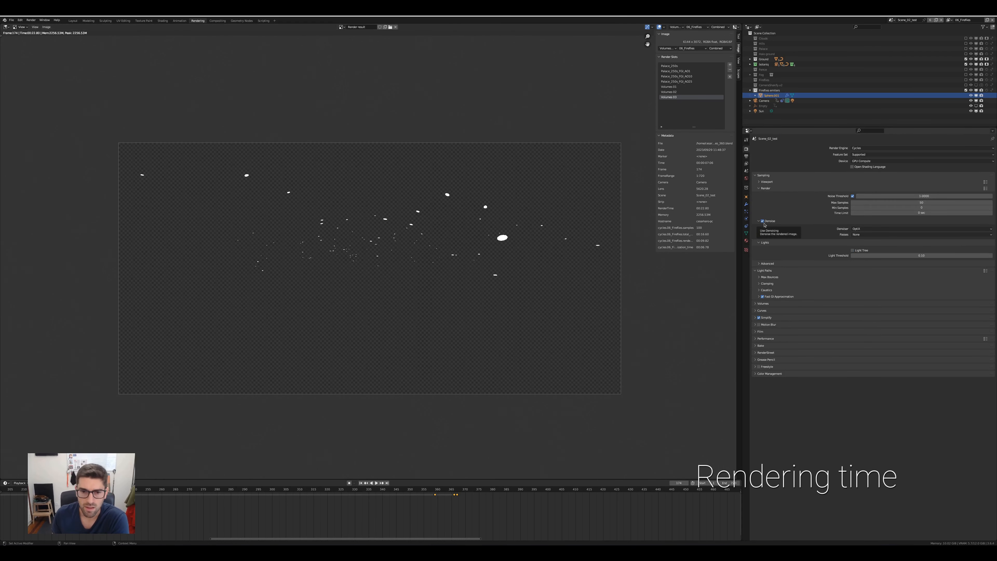
pyautogui.press('F12')
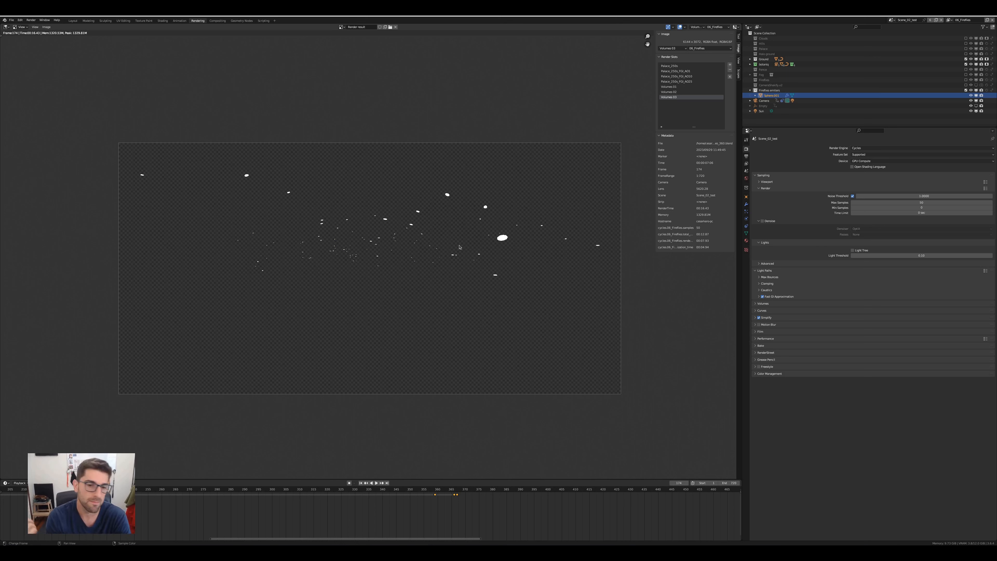
# Switch to the Video_02 scene and show its complete compositing node tree.
pyautogui.click(892, 19)
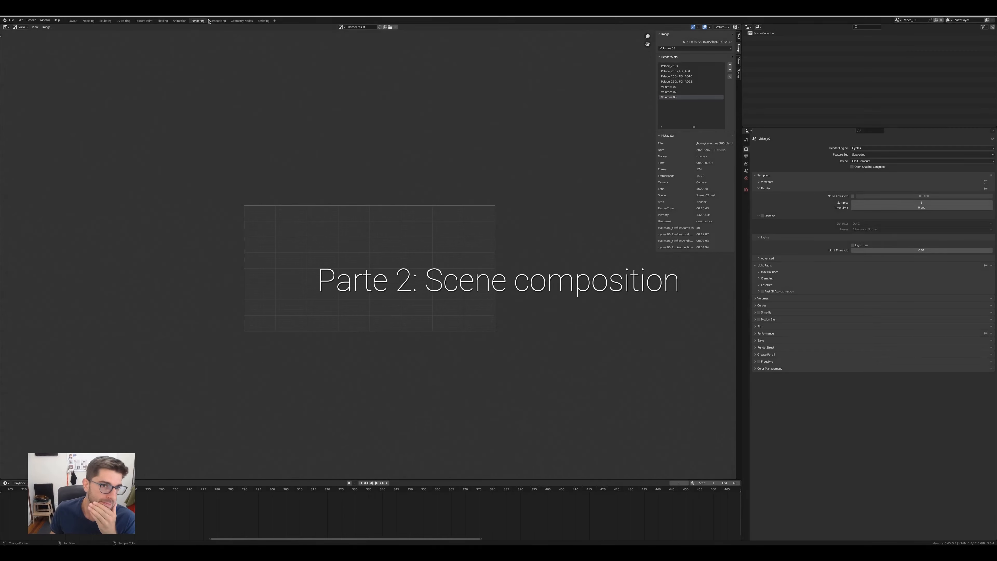
pyautogui.click(212, 21)
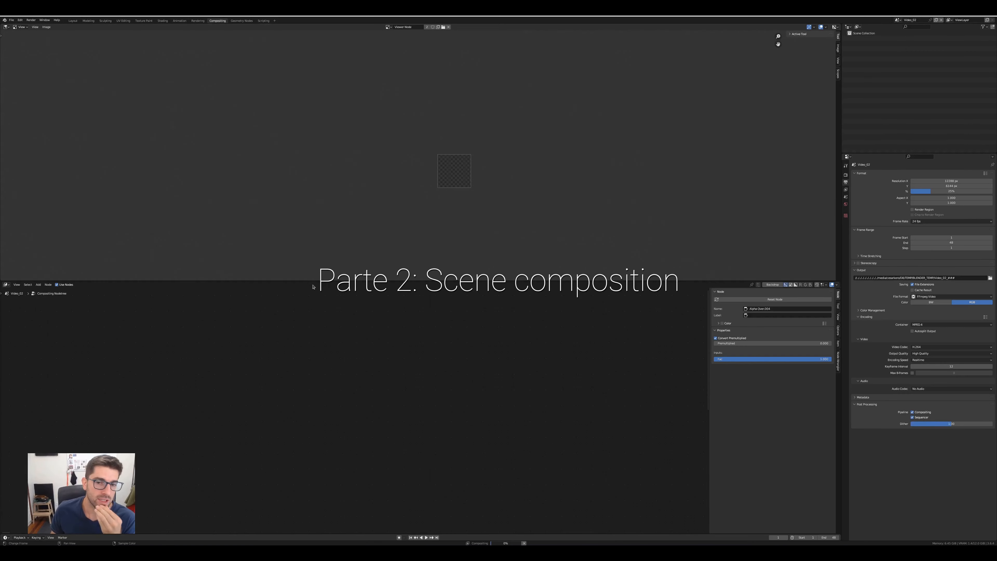
pyautogui.press('Home')
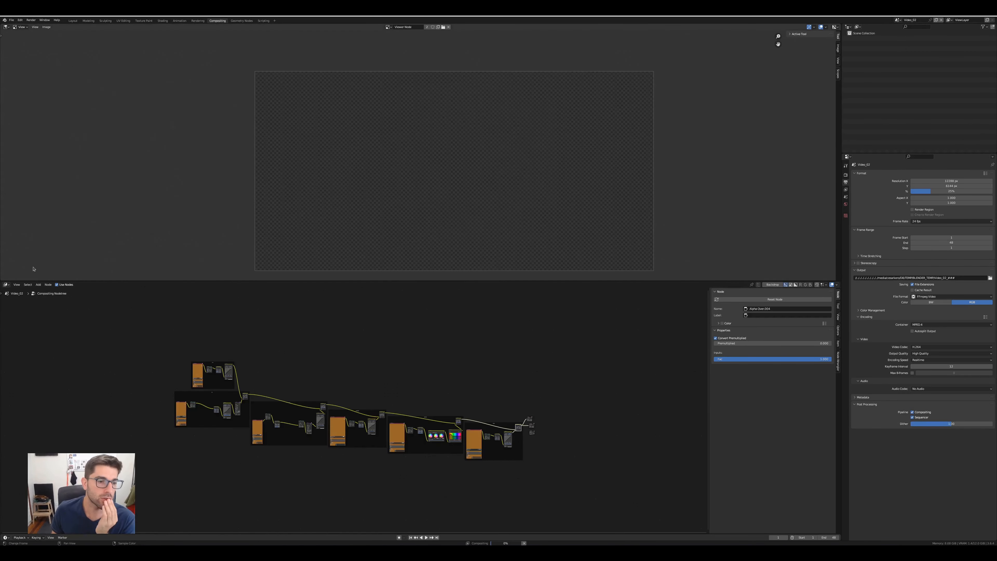
# Examine the SKY layer's nodes, muting its Scale node and re-enabling it to compare the composite.
pyautogui.scroll(3, 245, 397)
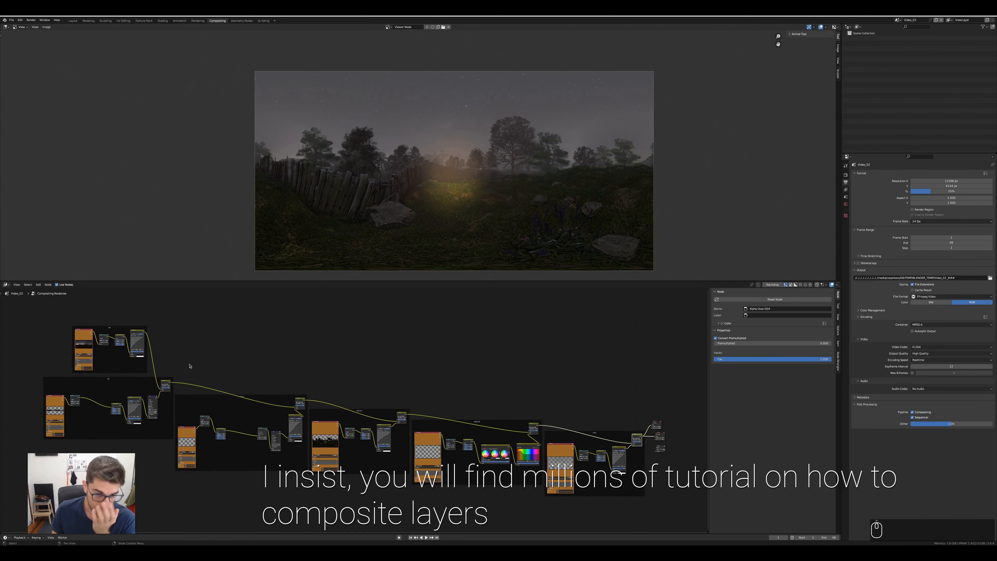
pyautogui.scroll(2, 314, 386)
pyautogui.scroll(3, 314, 387)
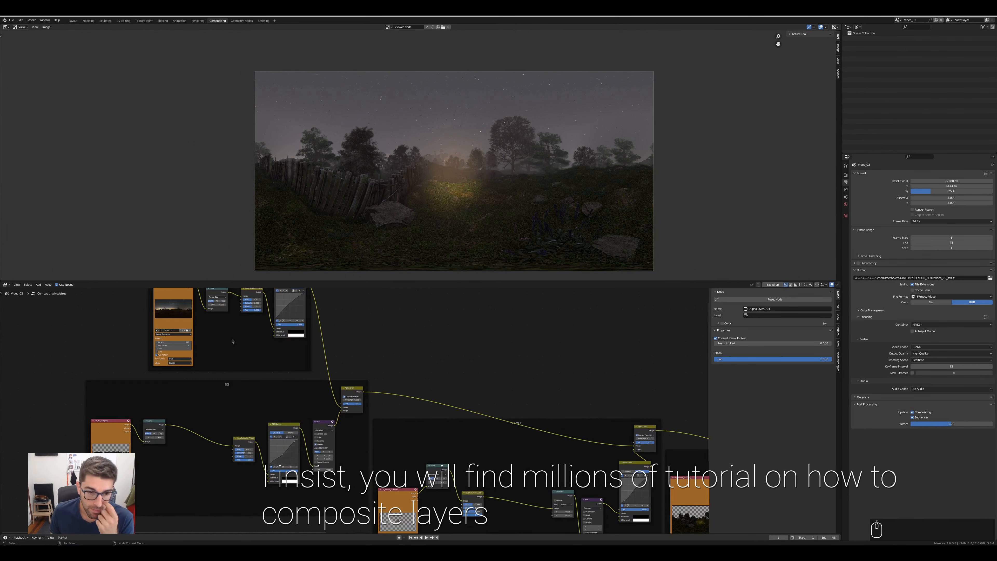
pyautogui.moveTo(233, 342); pyautogui.dragTo(279, 445, button='middle')
pyautogui.scroll(5, 274, 442)
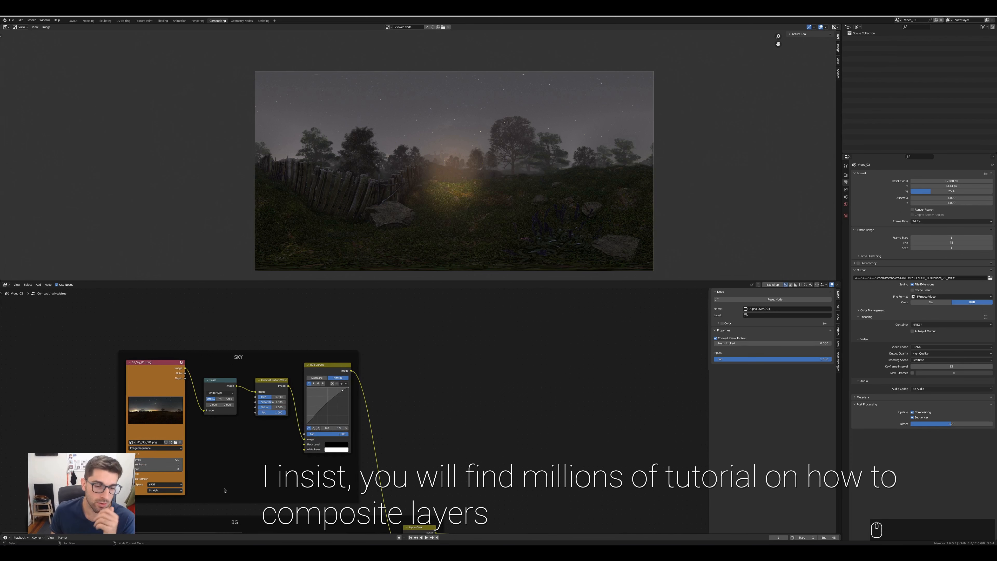
pyautogui.scroll(2, 196, 412)
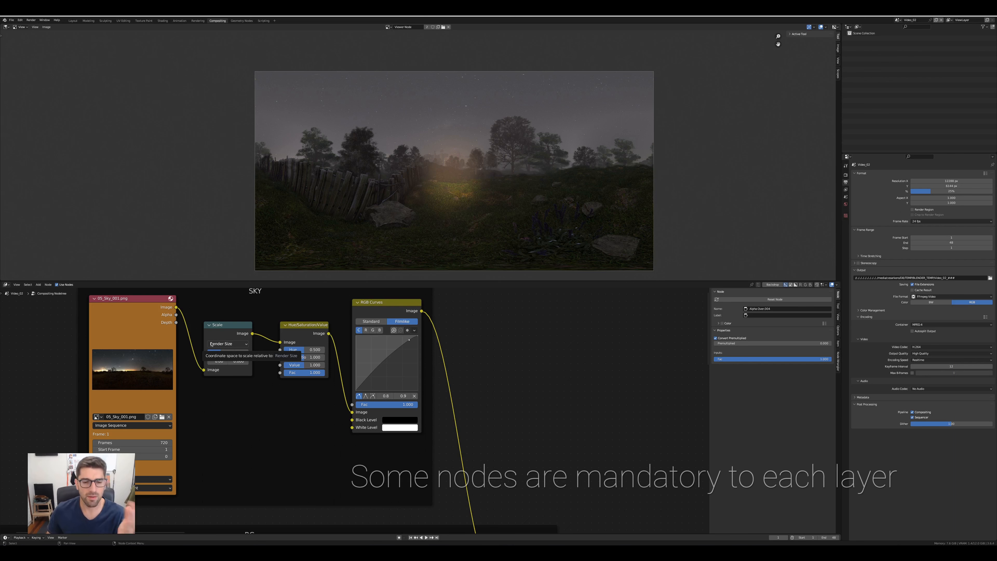
pyautogui.scroll(-1, 293, 385)
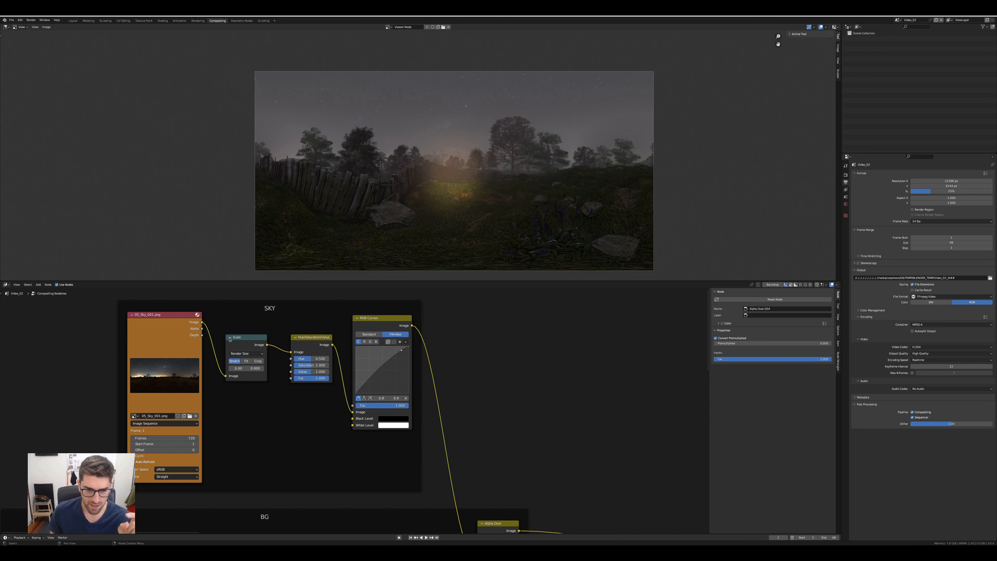
pyautogui.click(240, 340)
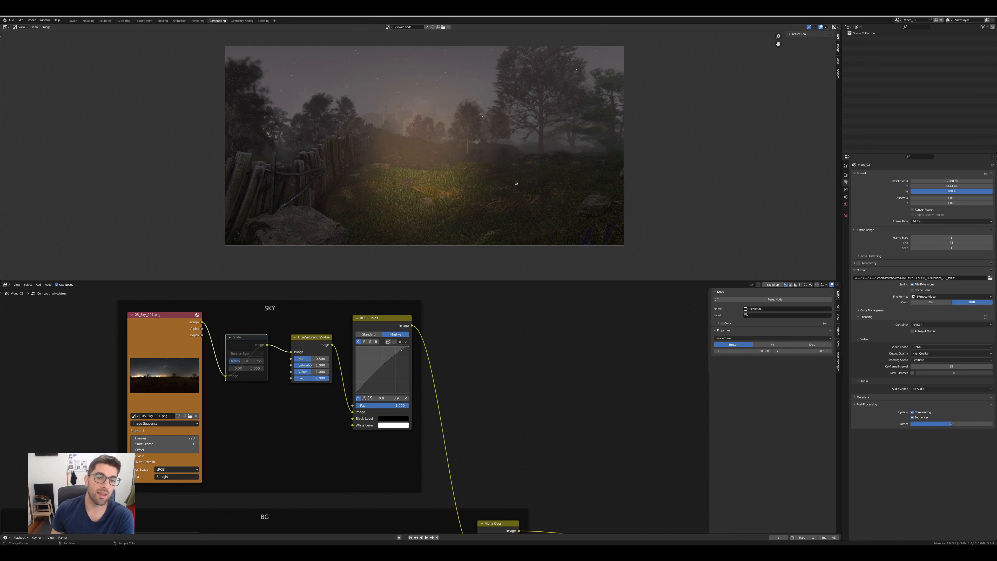
pyautogui.click(247, 341)
pyautogui.press('m')
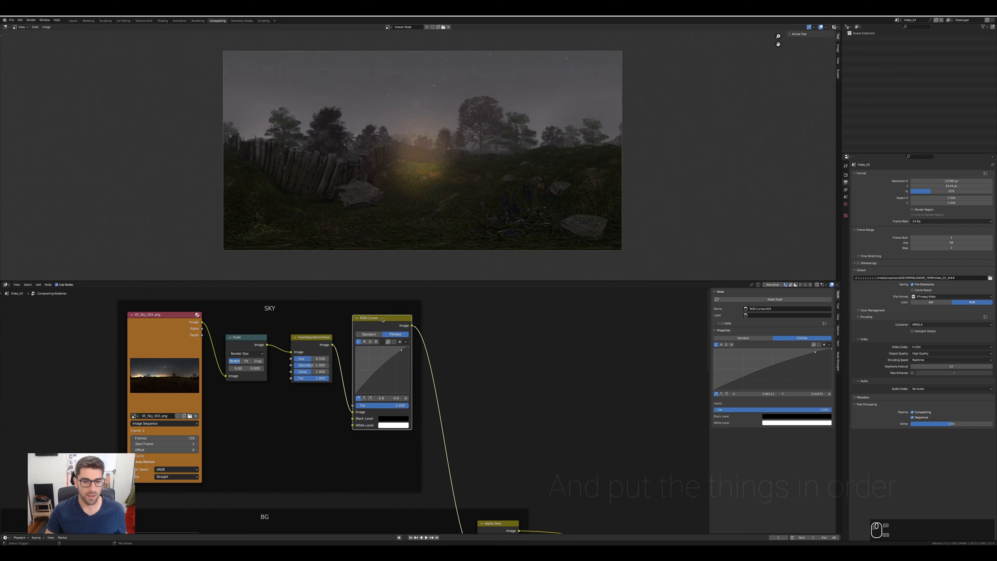
# Preview the SKY layer's RGB Curves output in the viewer, followed by an Alpha Over composite further along the node chain.
pyautogui.keyDown('ctrl'); pyautogui.keyDown('shift'); pyautogui.click(383, 320); pyautogui.keyUp('shift'); pyautogui.keyUp('ctrl')
pyautogui.scroll(-3, 518, 434)
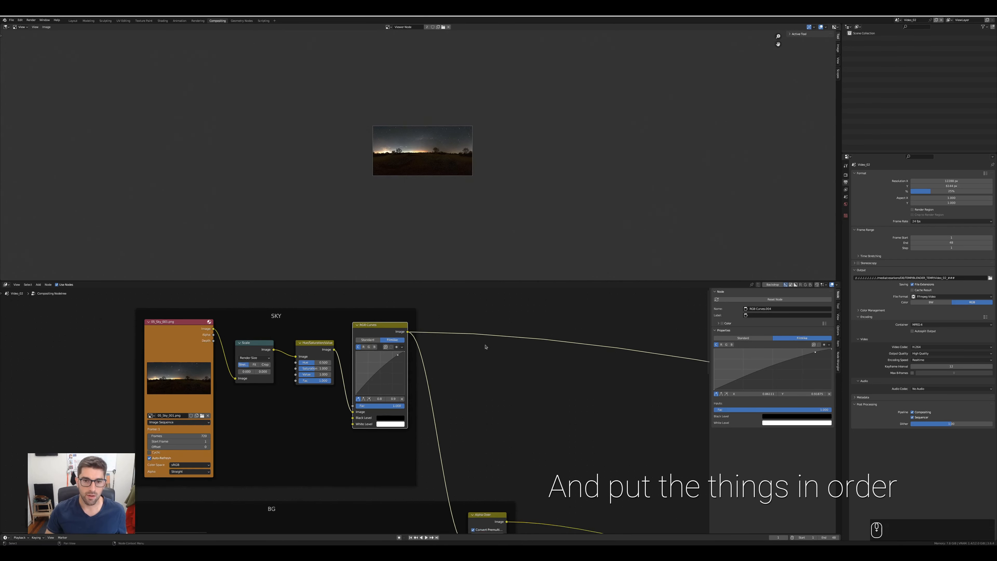
pyautogui.moveTo(485, 471); pyautogui.dragTo(285, 366, button='middle')
pyautogui.keyDown('ctrl'); pyautogui.keyDown('shift'); pyautogui.click(260, 388); pyautogui.keyUp('shift'); pyautogui.keyUp('ctrl')
# Inspect the fireflies up close in the composite, and preview the ATMO layer's Alpha Over result in the viewer.
pyautogui.scroll(5, 420, 155)
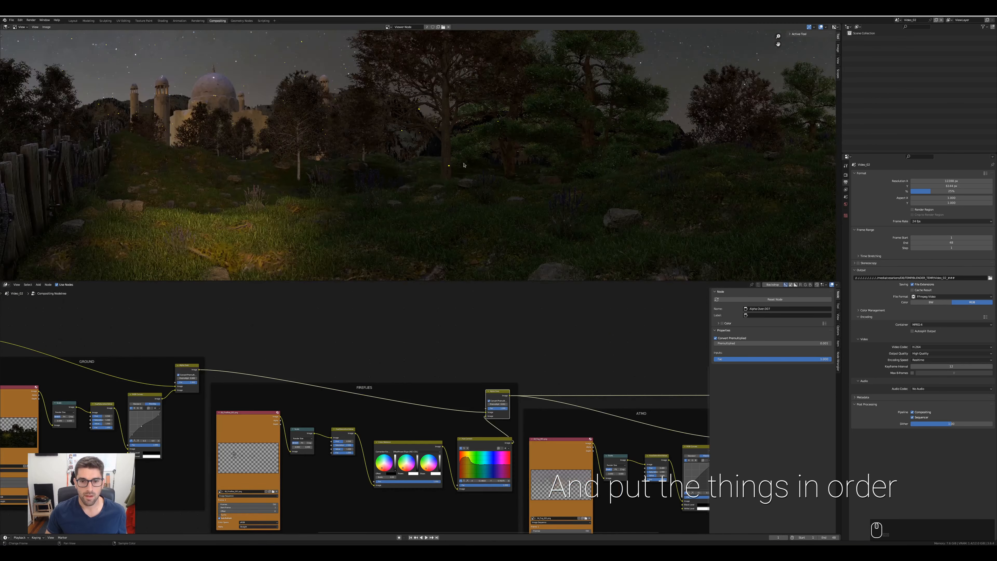
pyautogui.scroll(3, 471, 174)
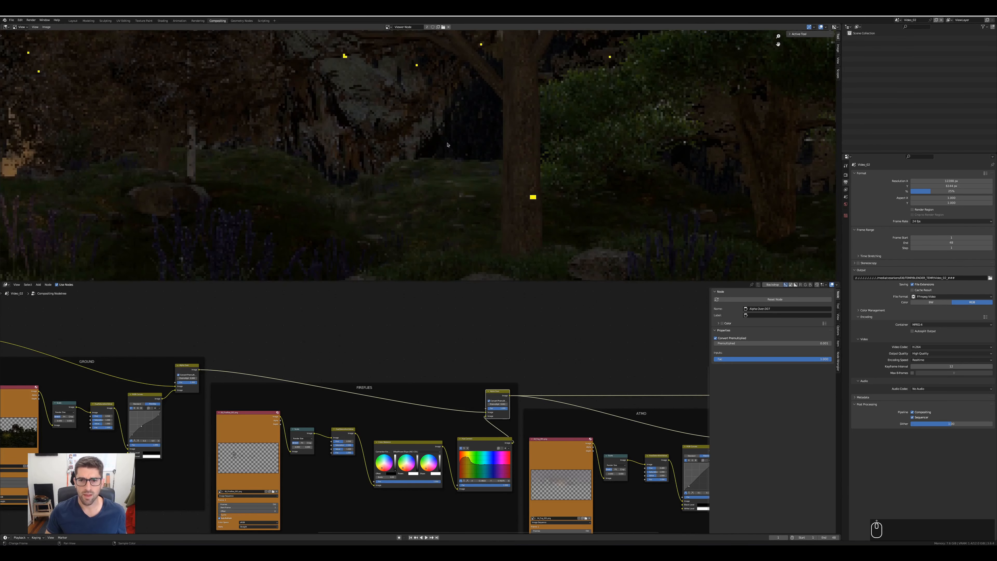
pyautogui.scroll(-5, 431, 177)
pyautogui.scroll(-1, 425, 192)
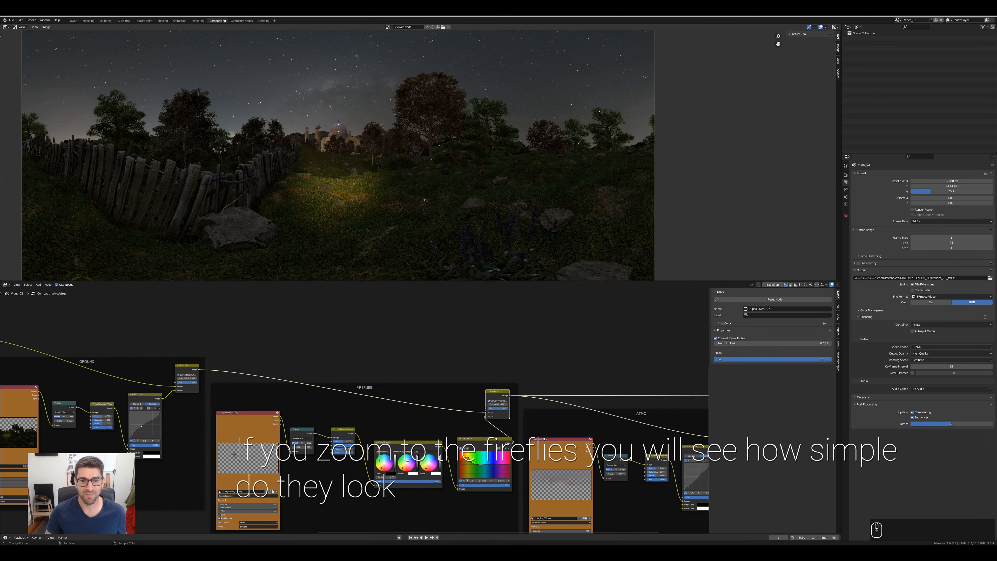
pyautogui.scroll(-1, 424, 192)
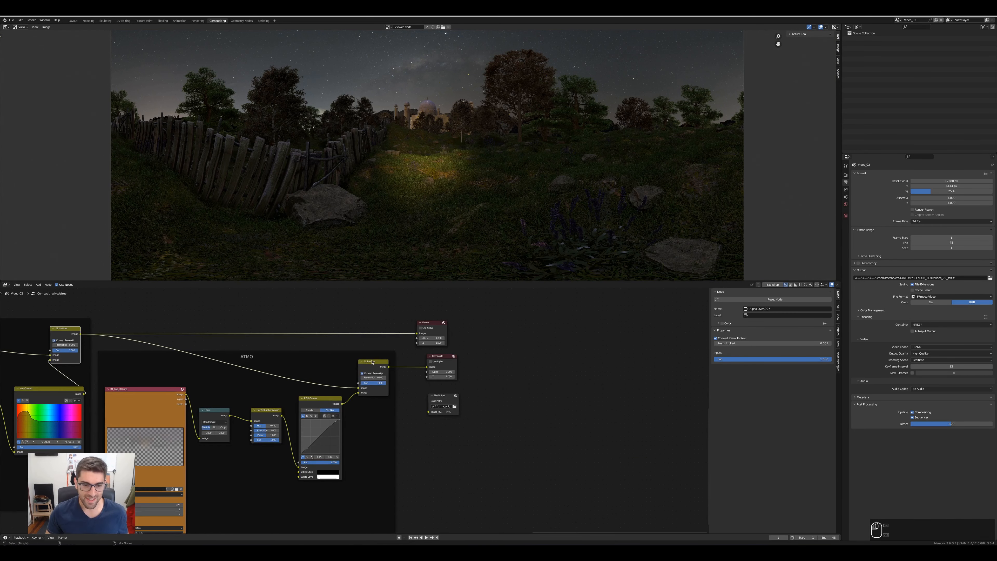
pyautogui.keyDown('ctrl'); pyautogui.keyDown('shift'); pyautogui.click(372, 365); pyautogui.keyUp('shift'); pyautogui.keyUp('ctrl')
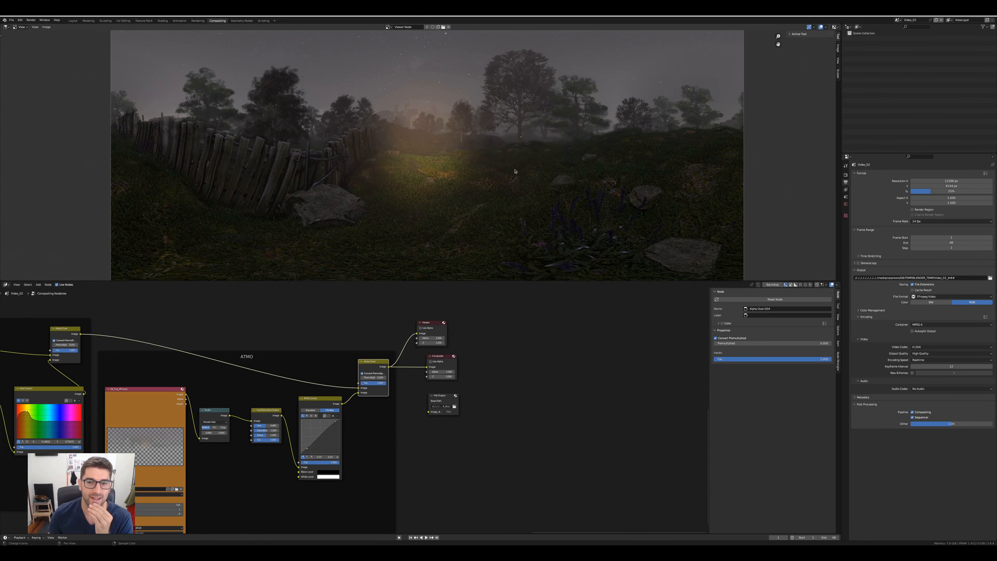
# Remove the File Output node and set the output resolution to 25%.
pyautogui.click(440, 397)
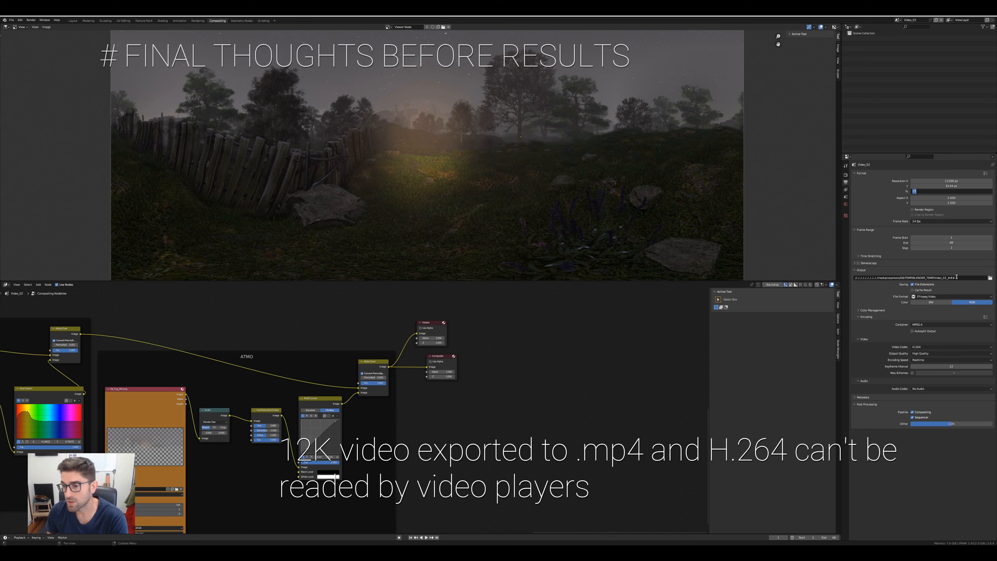
pyautogui.press('Return')
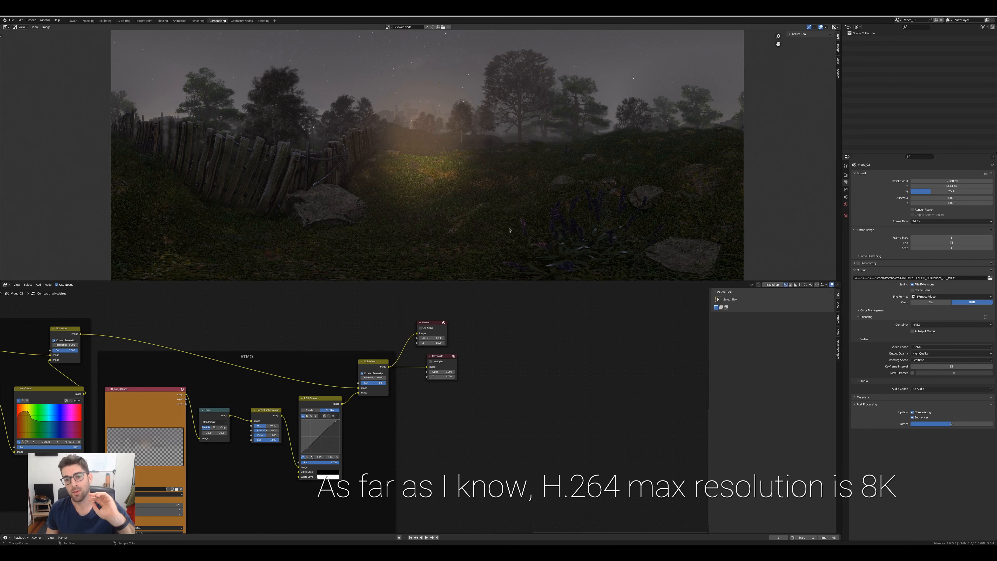
pyautogui.scroll(-1, 504, 229)
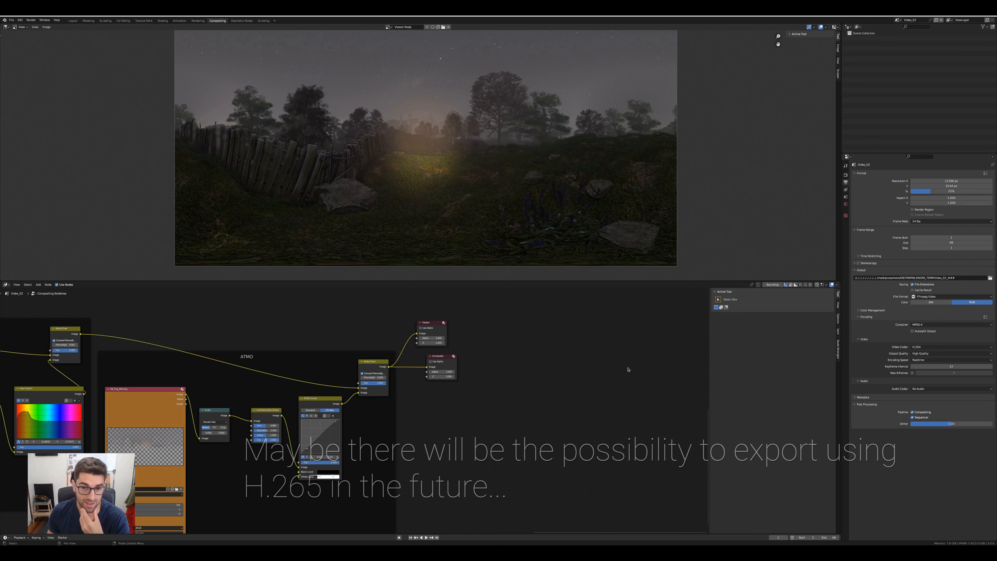
# Review the available output file formats, encoding containers and video codecs, keeping FFmpeg Video, MPEG-4 and H.264.
pyautogui.click(946, 297)
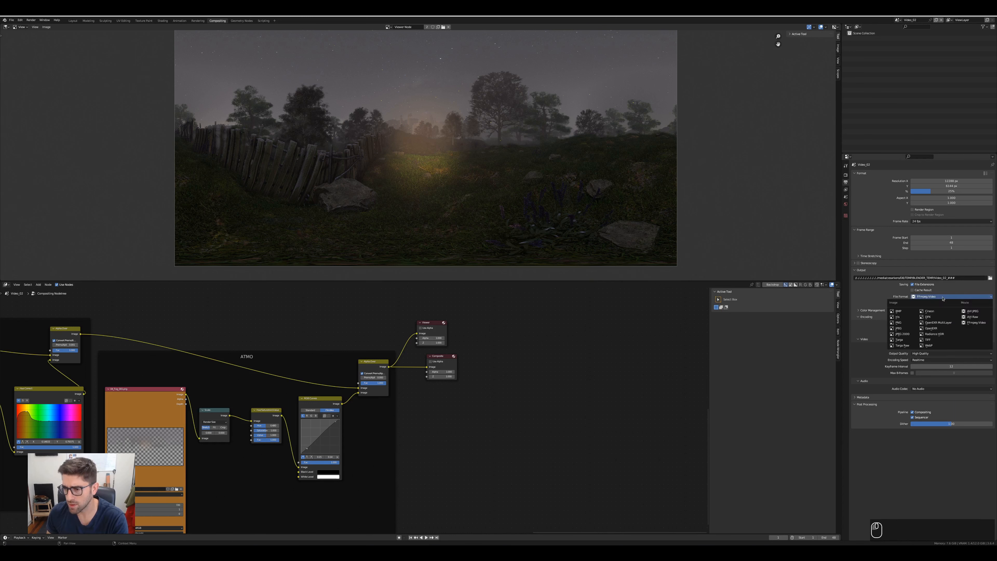
pyautogui.click(923, 325)
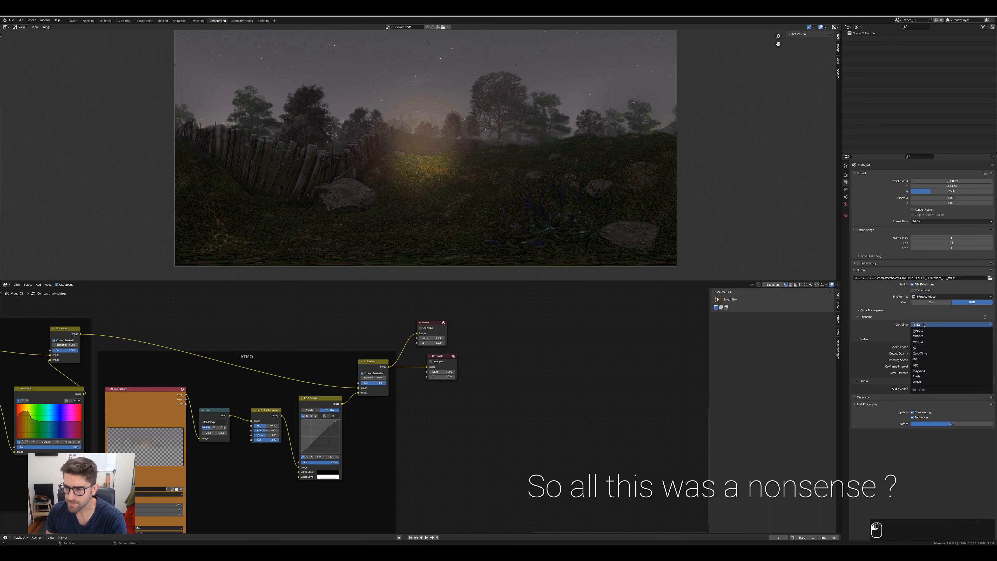
pyautogui.click(942, 341)
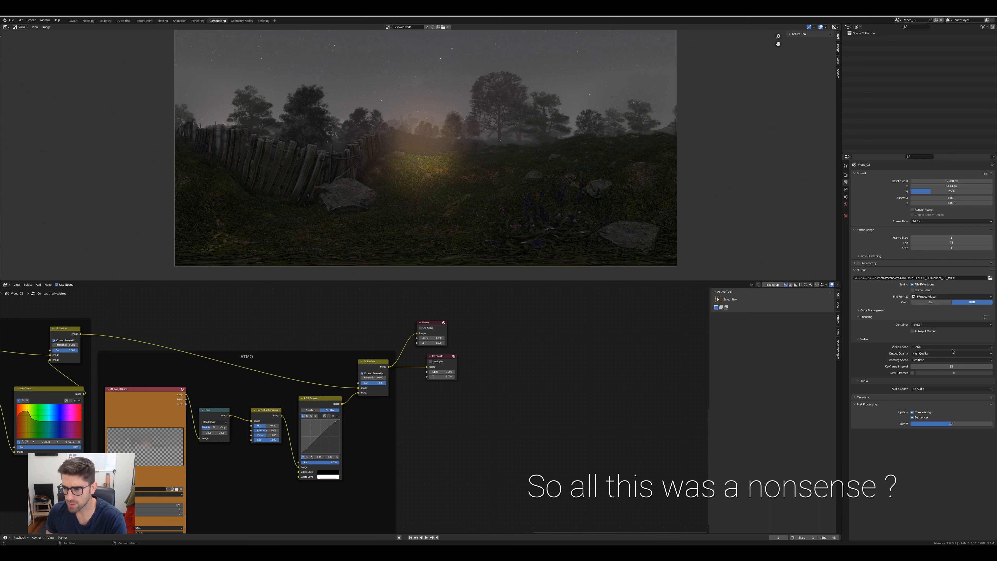
pyautogui.click(928, 348)
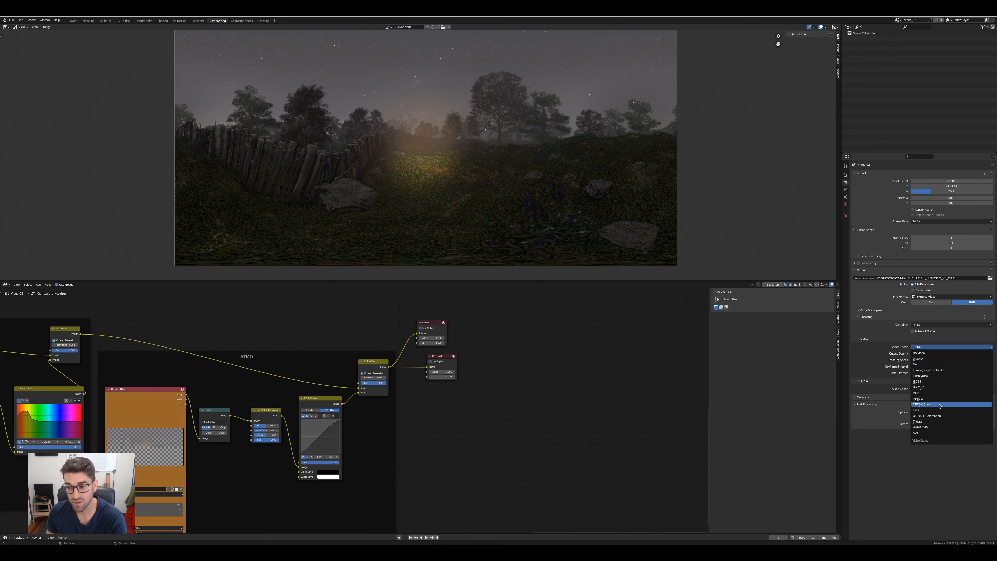
pyautogui.click(886, 333)
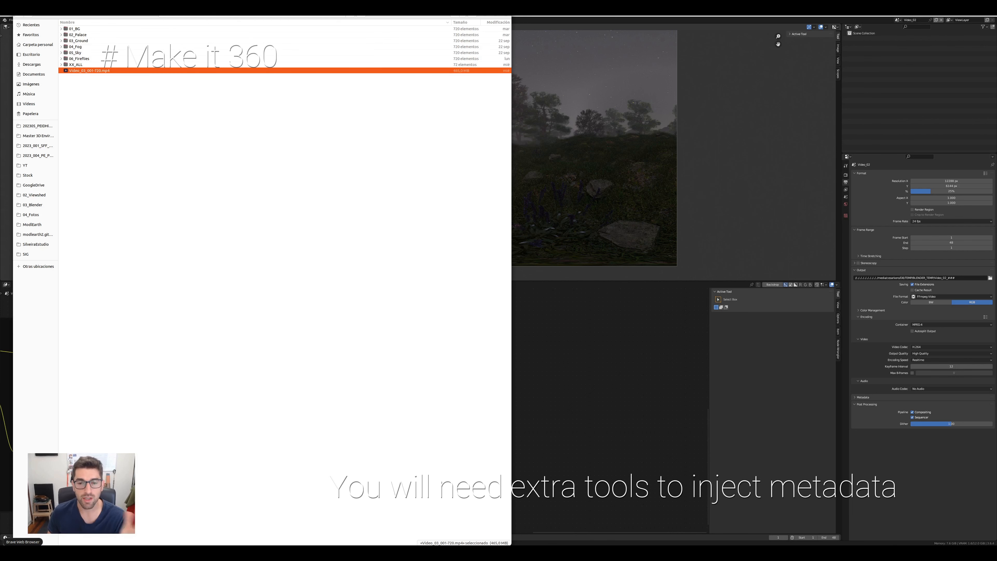
# Switch to the Brave browser to view the google/spatial-media GitHub repository, and return to the rendered video's folder.
pyautogui.click(5, 536)
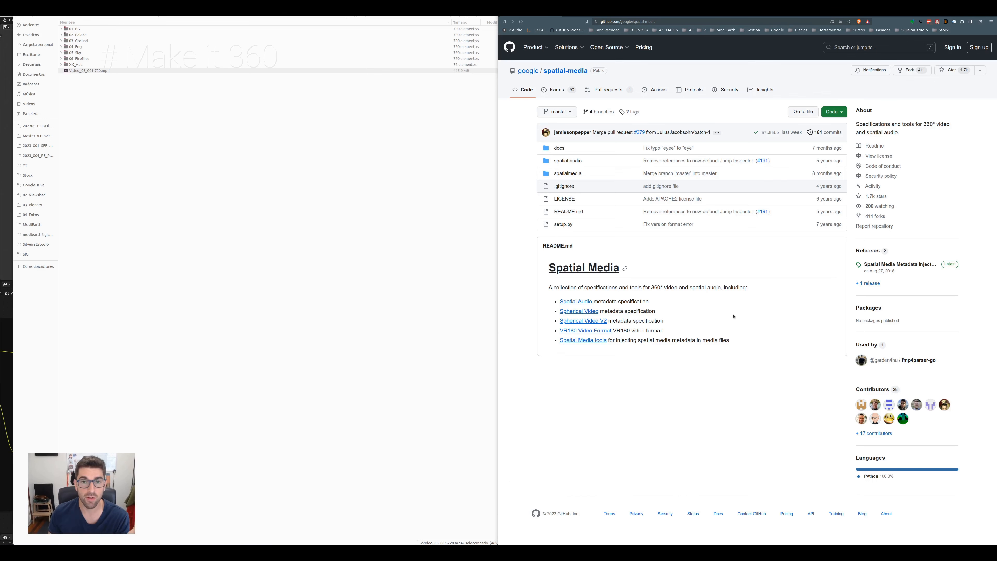
pyautogui.click(966, 11)
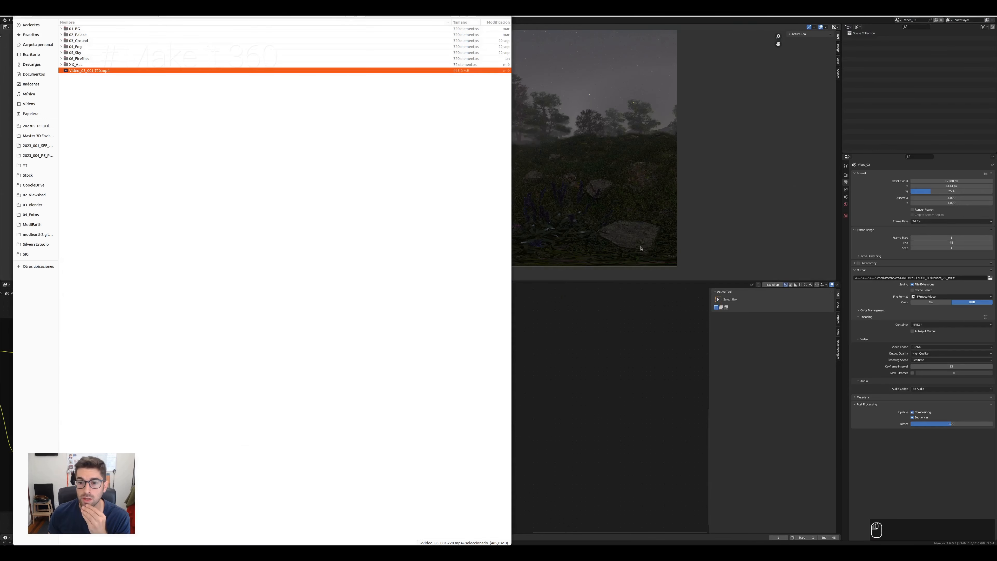